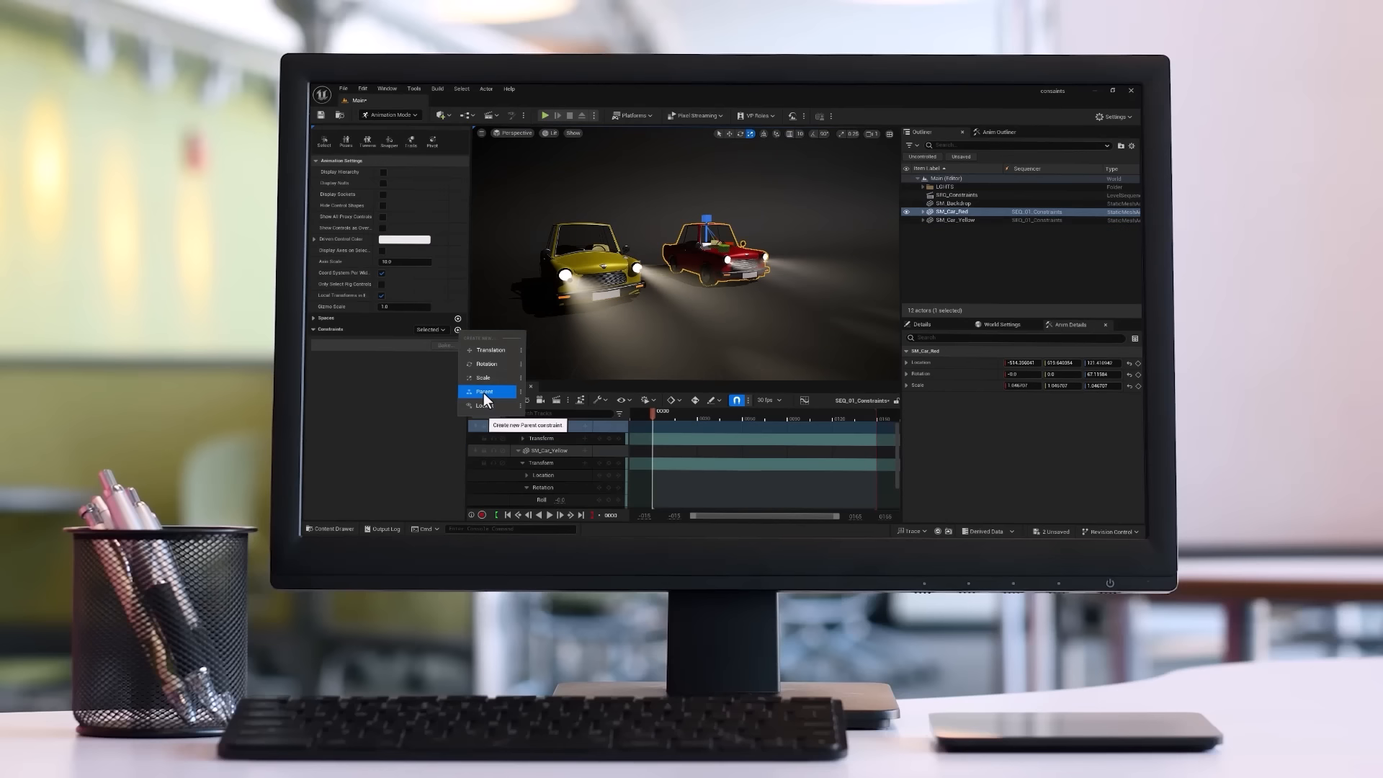
- Create a Parent constraint for SM_Car_Red
left_click(483, 392)
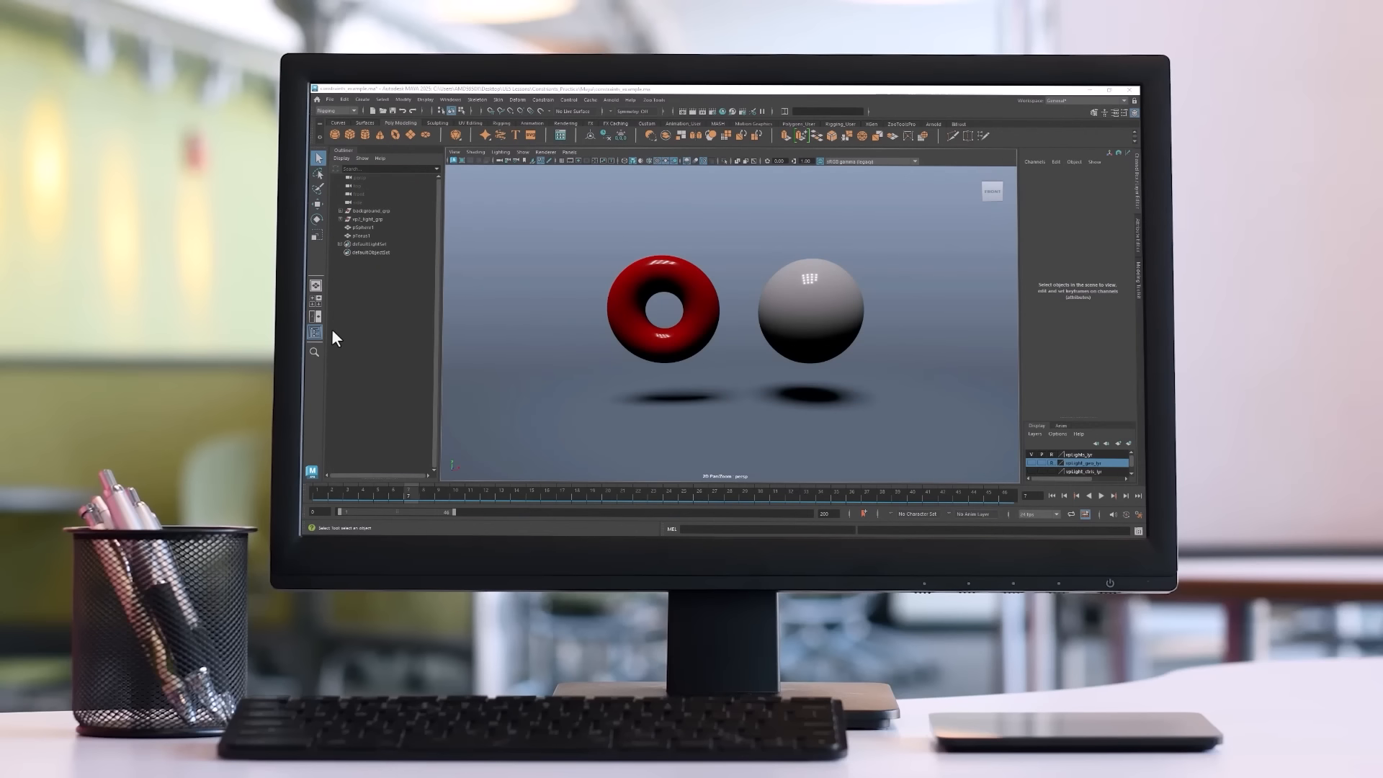
- Switch to Maya and move the red torus sideways to try out its constraint with the sphere
left_click(664, 346)
left_click(827, 345)
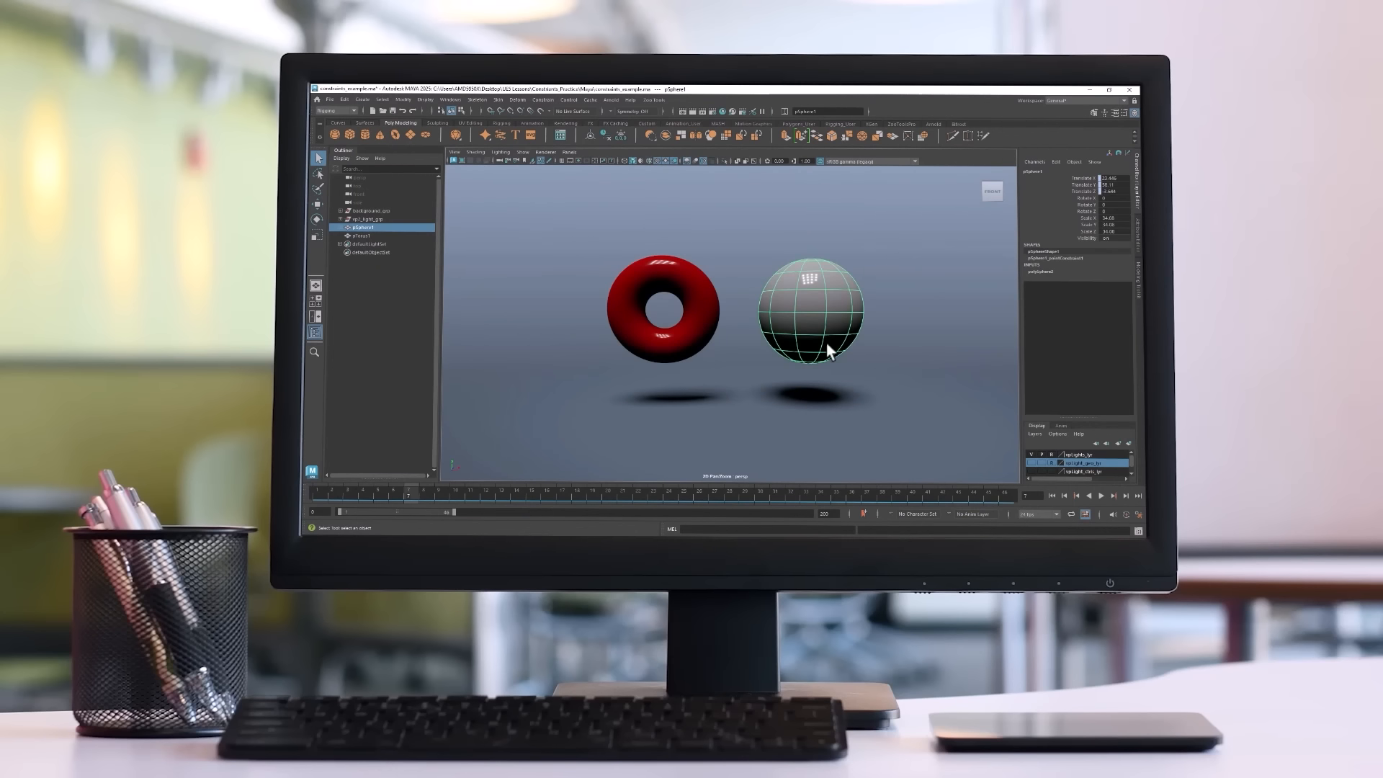
left_click(666, 342)
key("w")
left_click_drag(706, 311, 608, 314)
left_click(608, 494)
left_click(836, 325)
left_click(1081, 245)
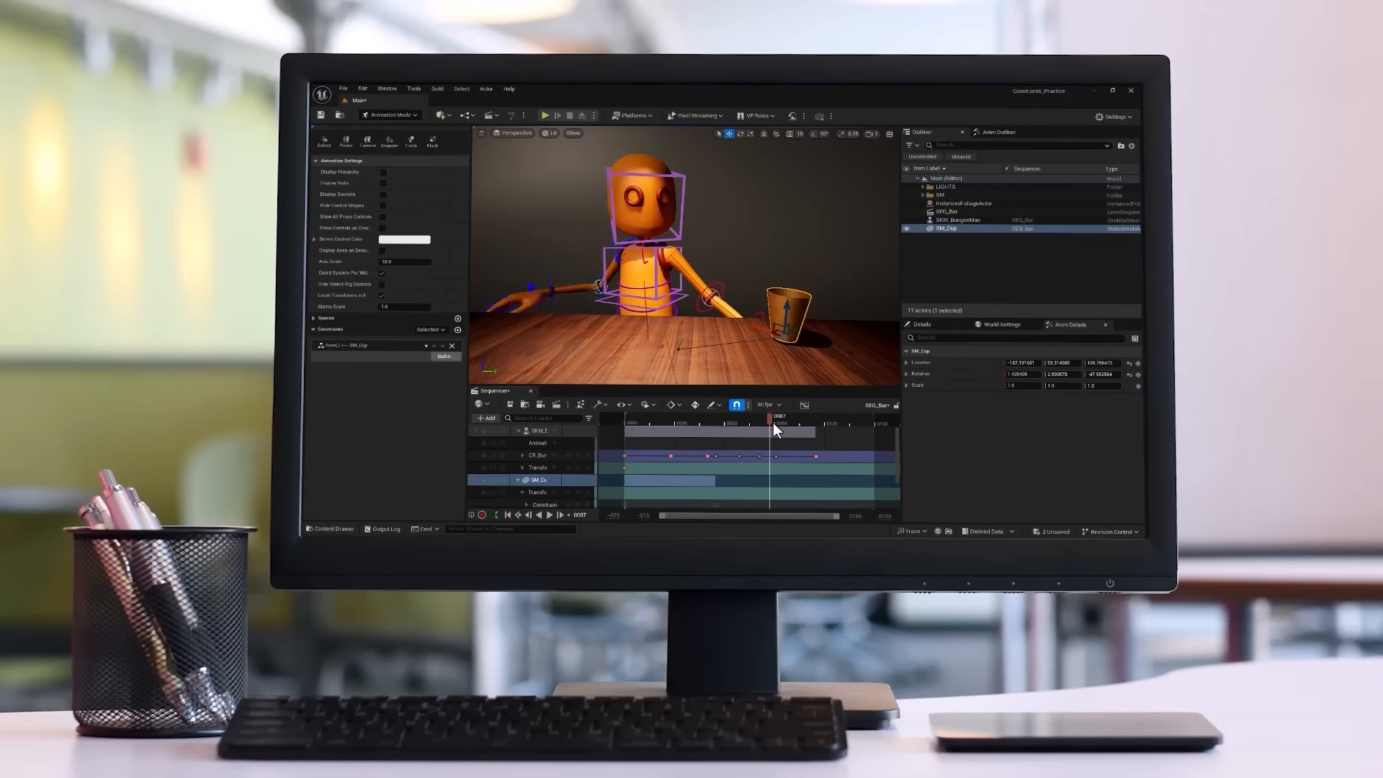
- Switch to Unreal Engine, go to frame 100 and compensate the key of the cup's hand constraint
left_click_drag(772, 422, 794, 423)
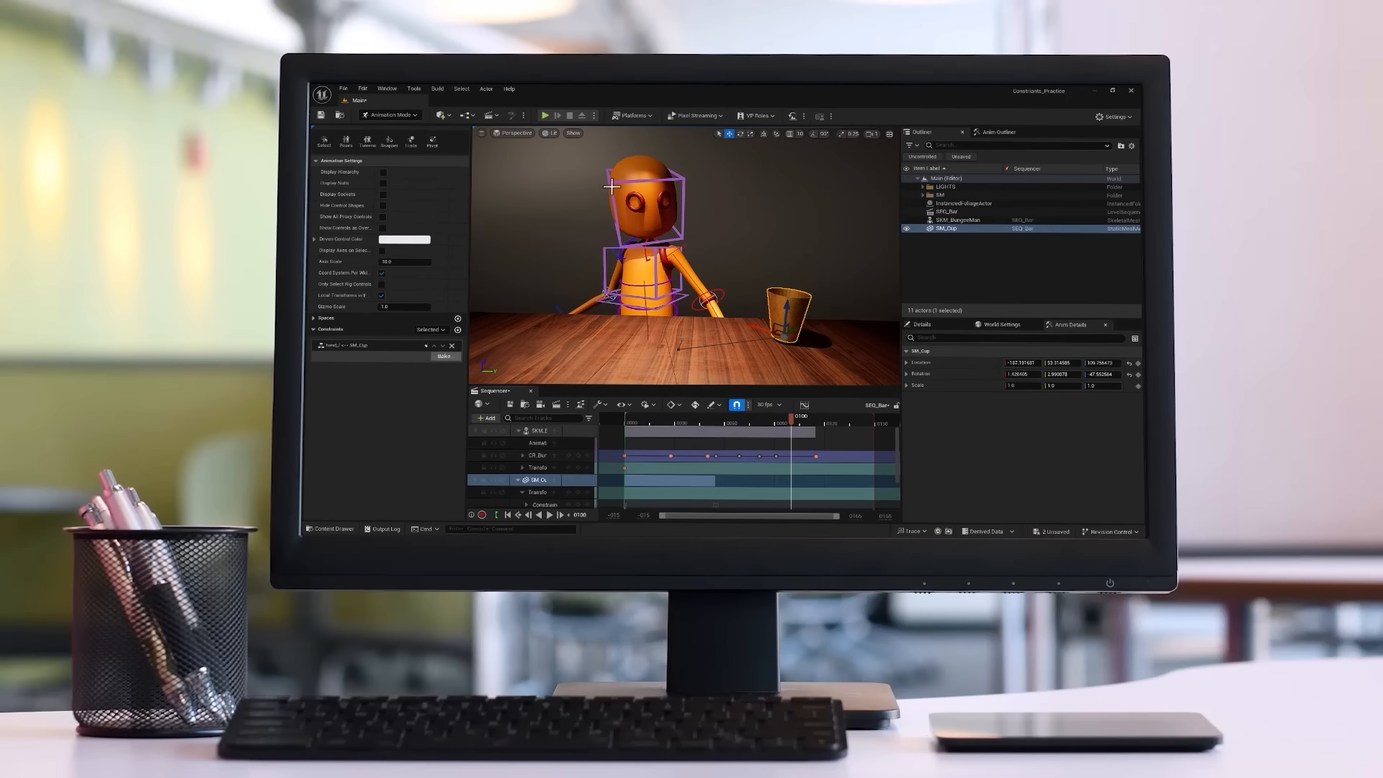
left_click(442, 356)
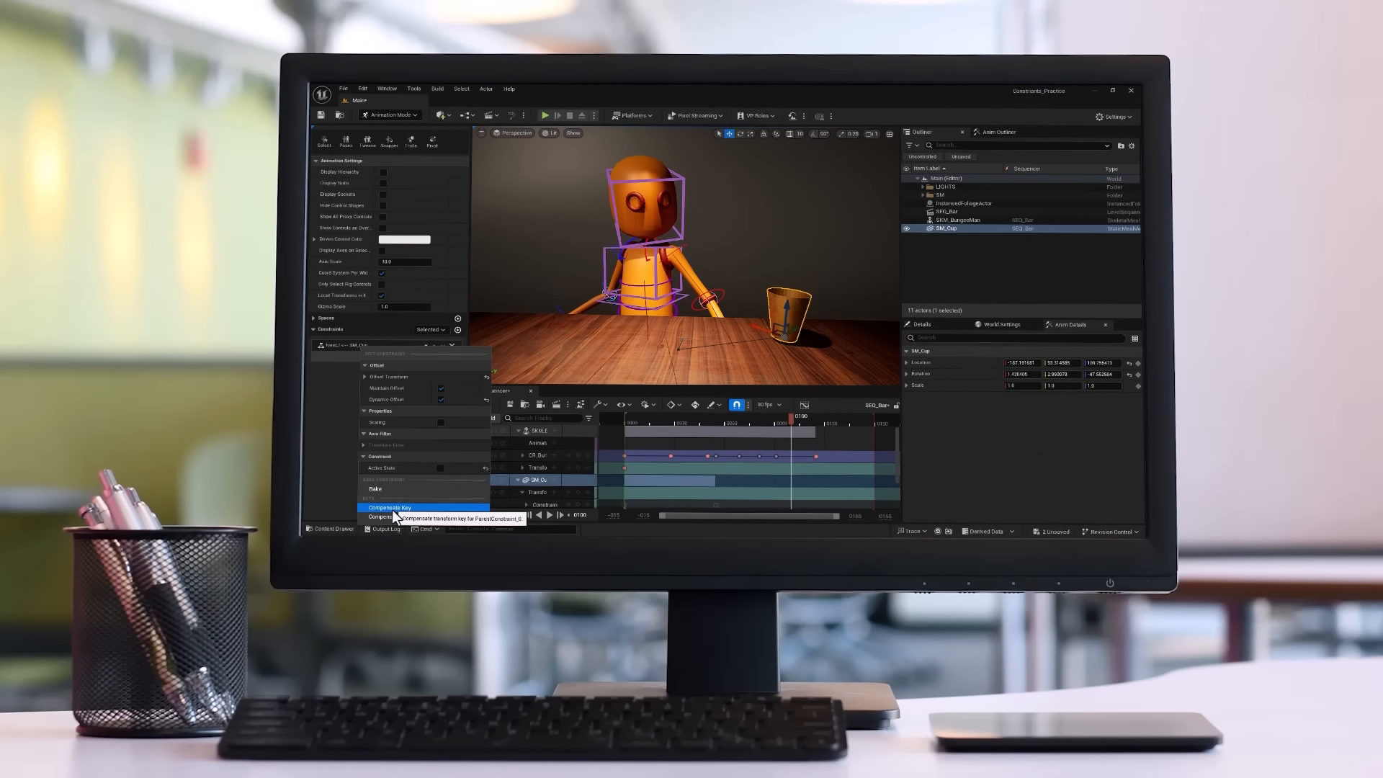
left_click(392, 509)
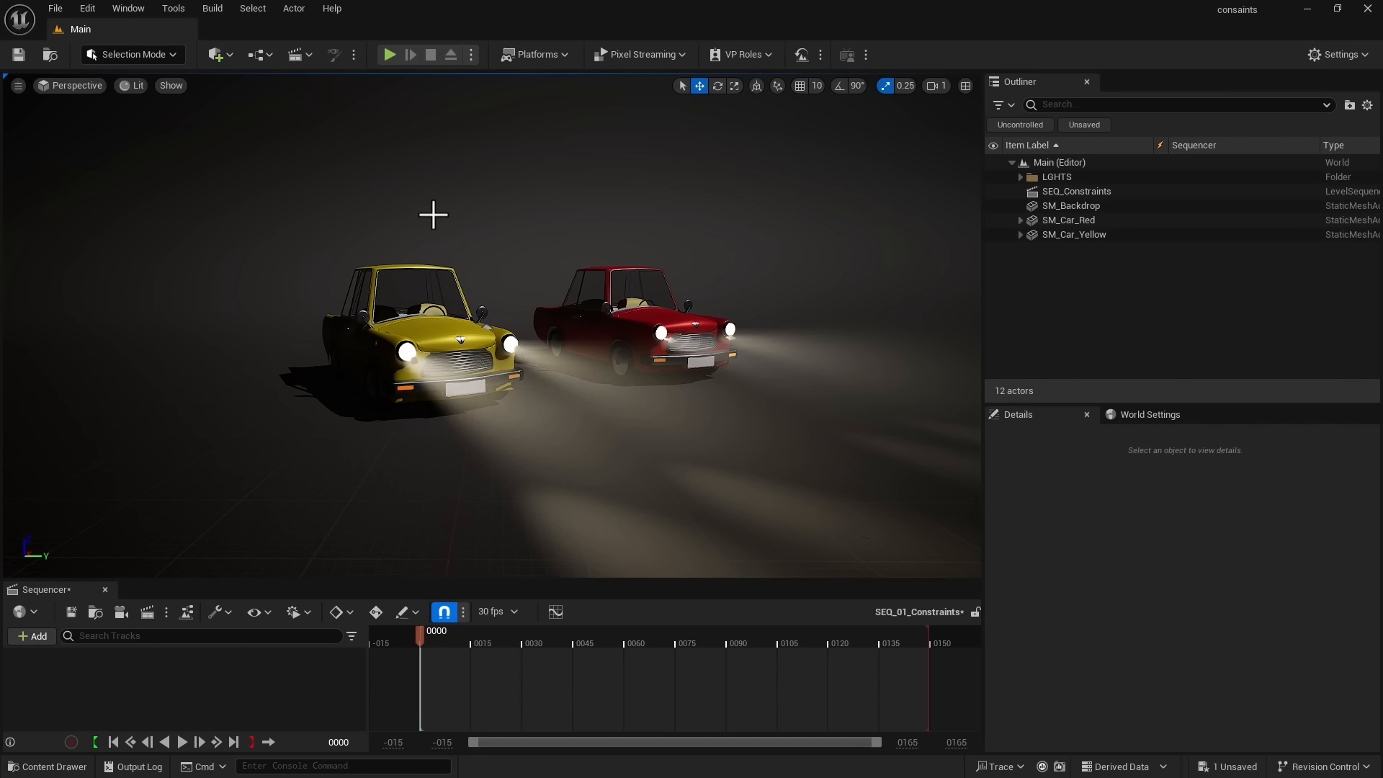
- Switch the editor to Animation mode and bring the level's Outliner list to the front
left_click(141, 61)
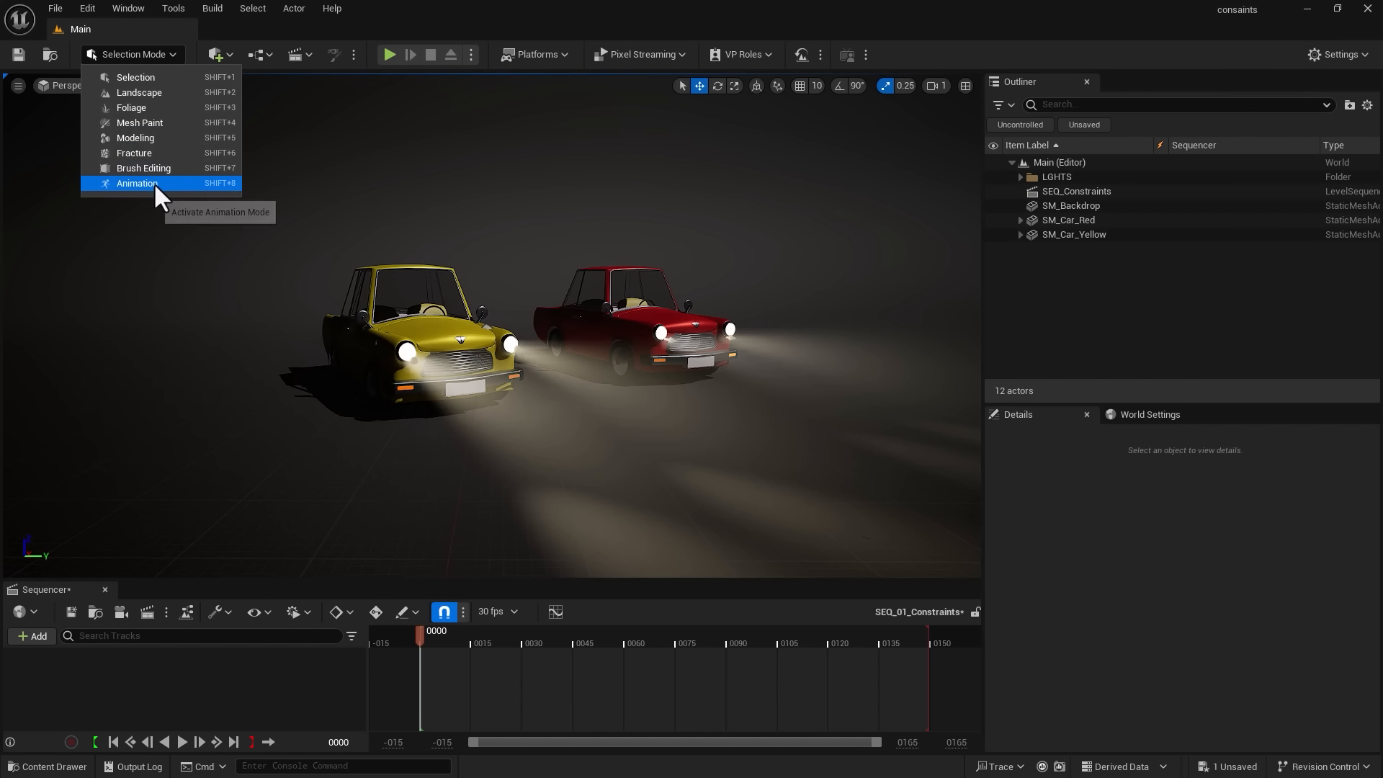
left_click(223, 183)
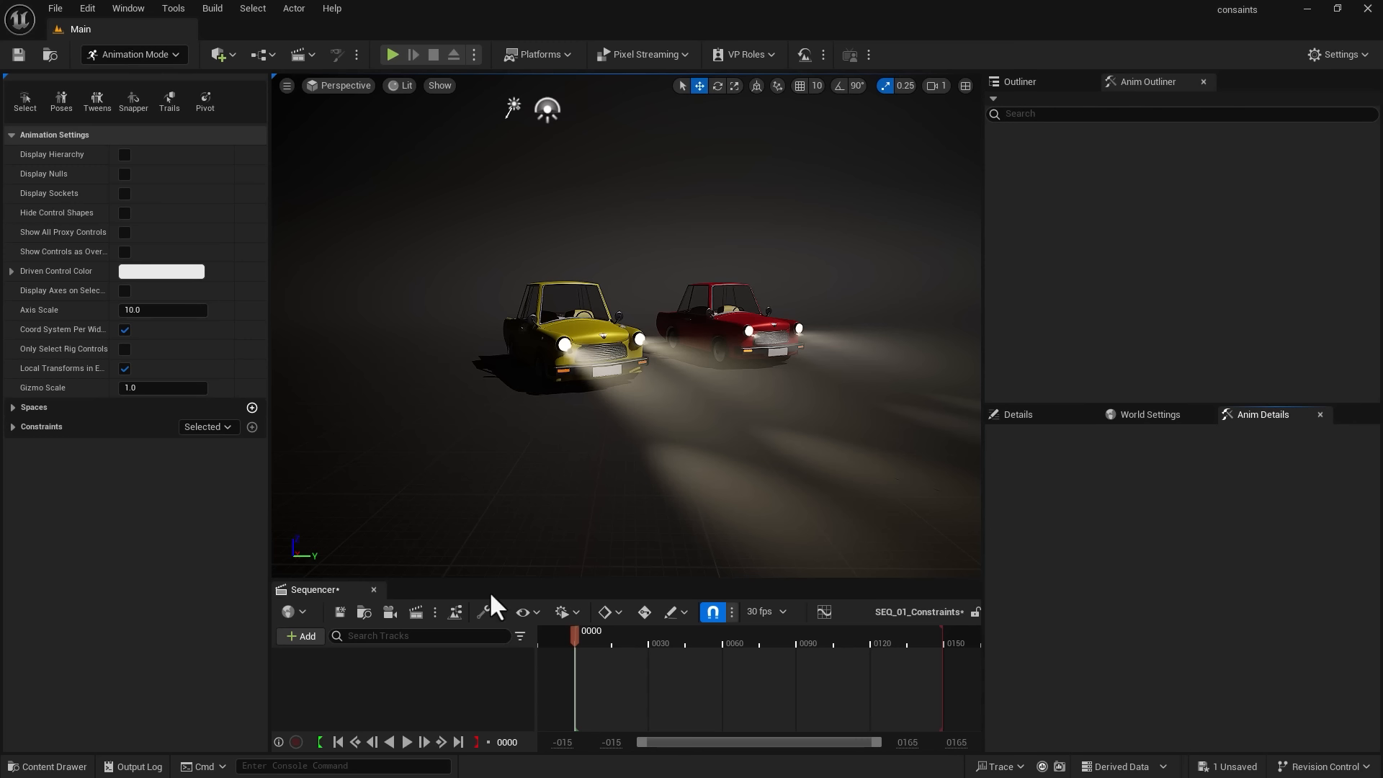
left_click(1072, 85)
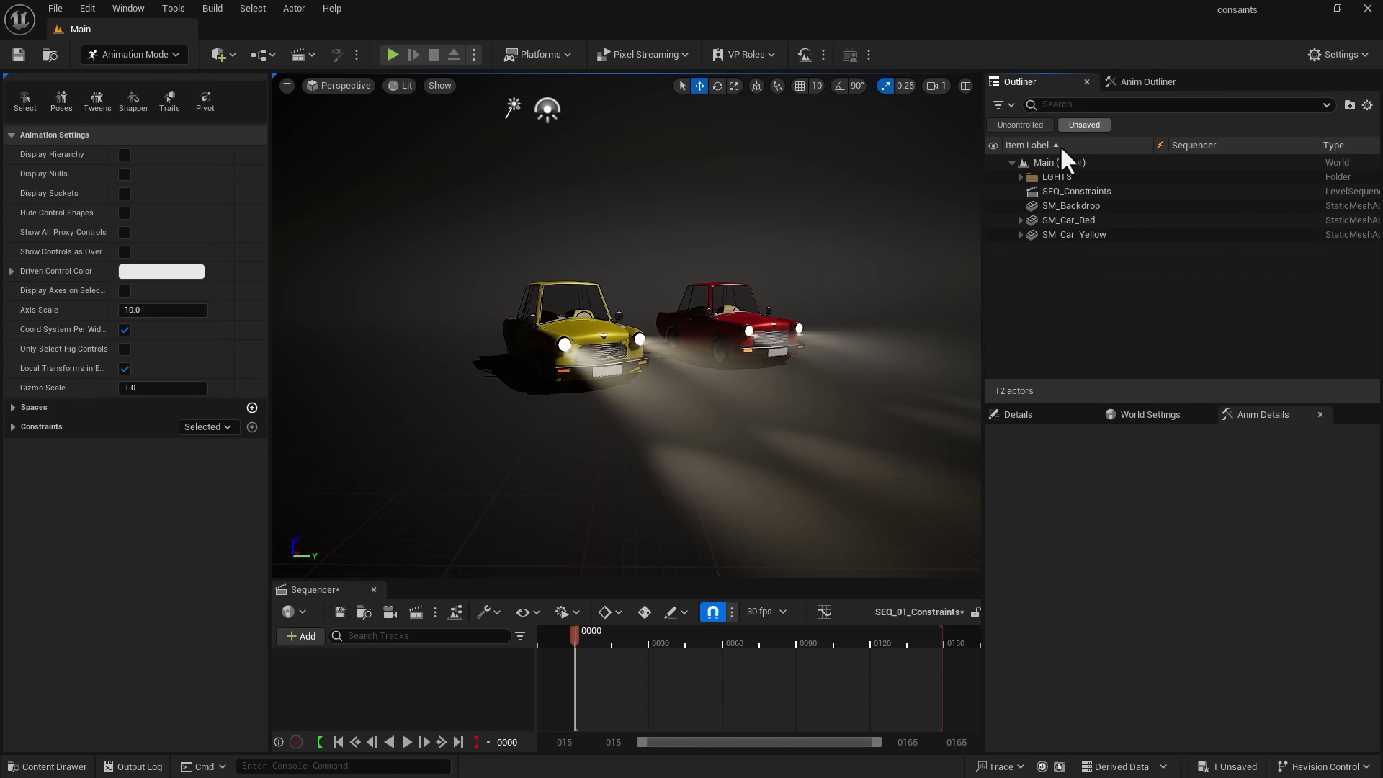
left_click(1051, 191)
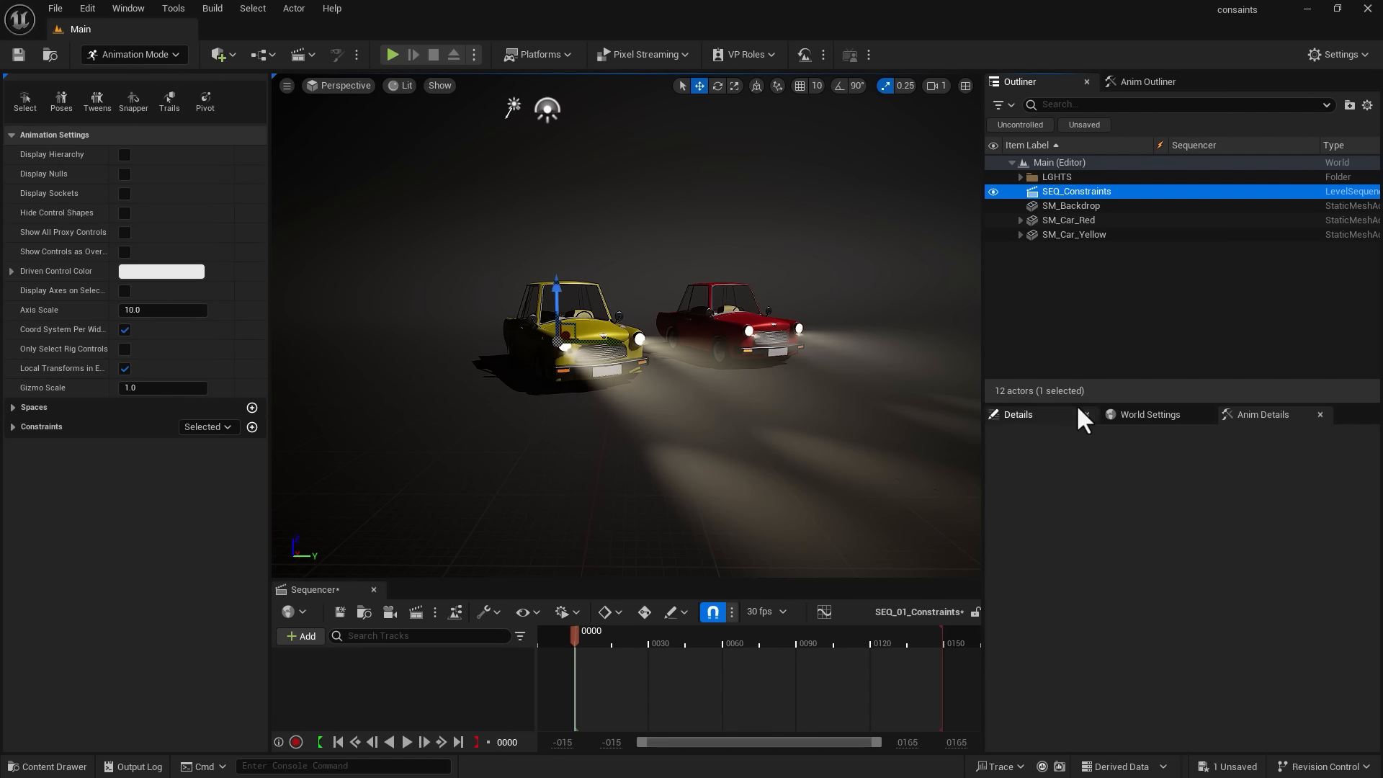
- Add the SM_Car_Red actor to the SEQ_01_Constraints sequence
left_click(1066, 219)
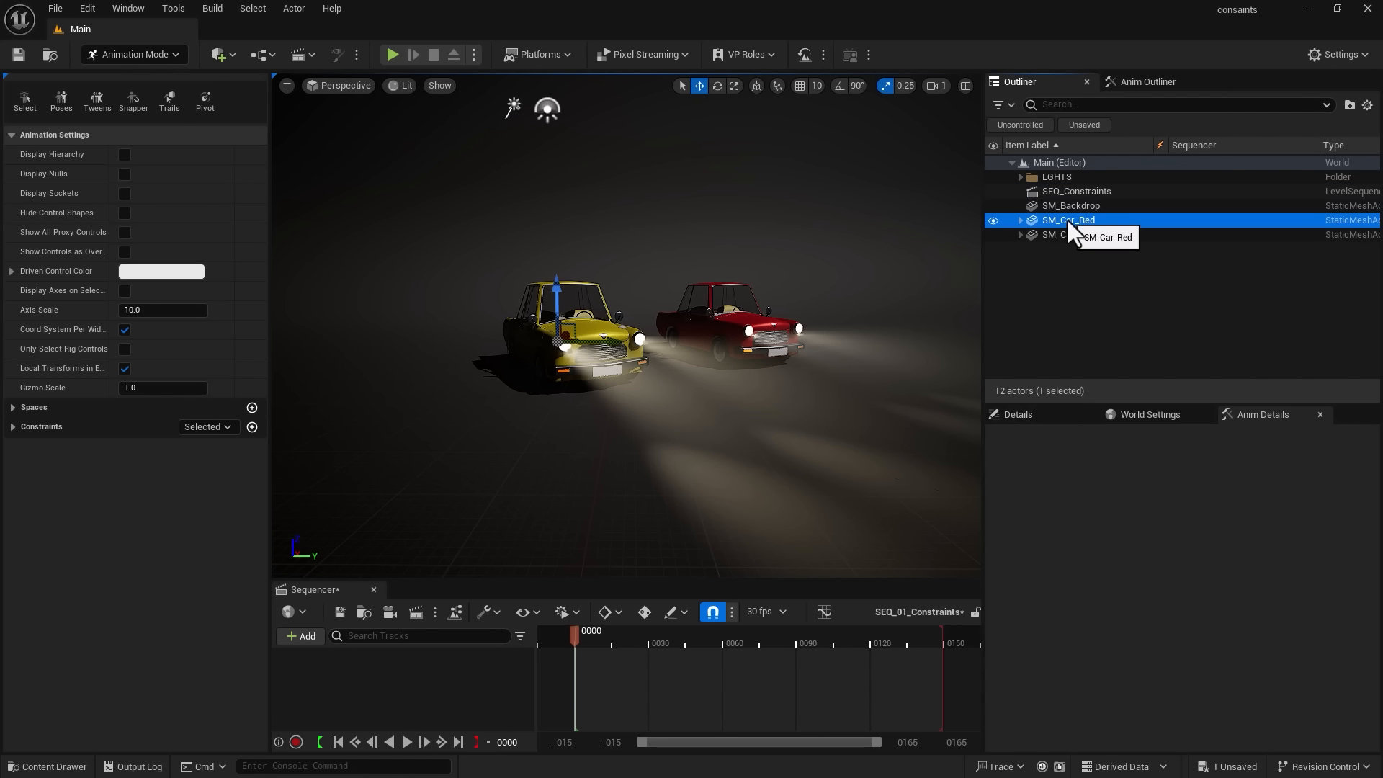
left_click(306, 637)
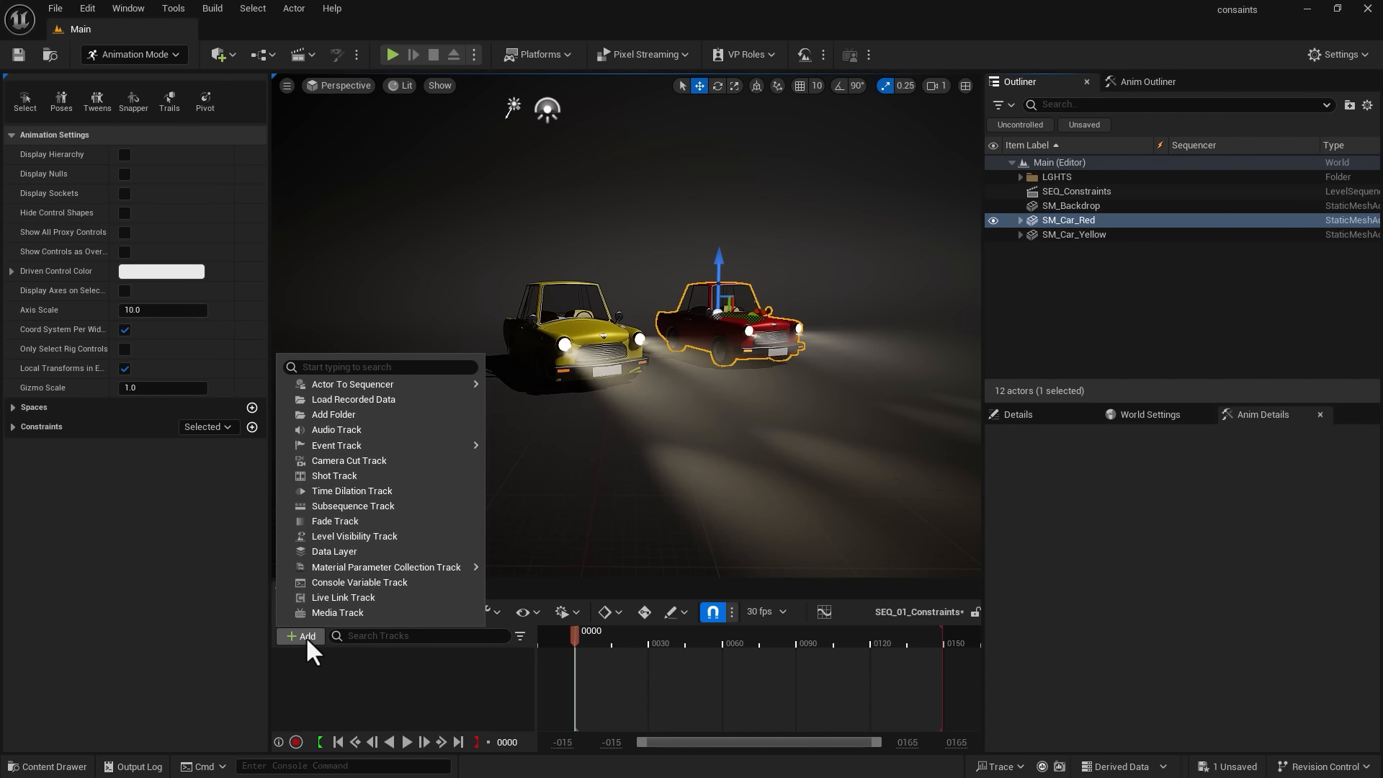
mouse_move(374, 383)
left_click(533, 389)
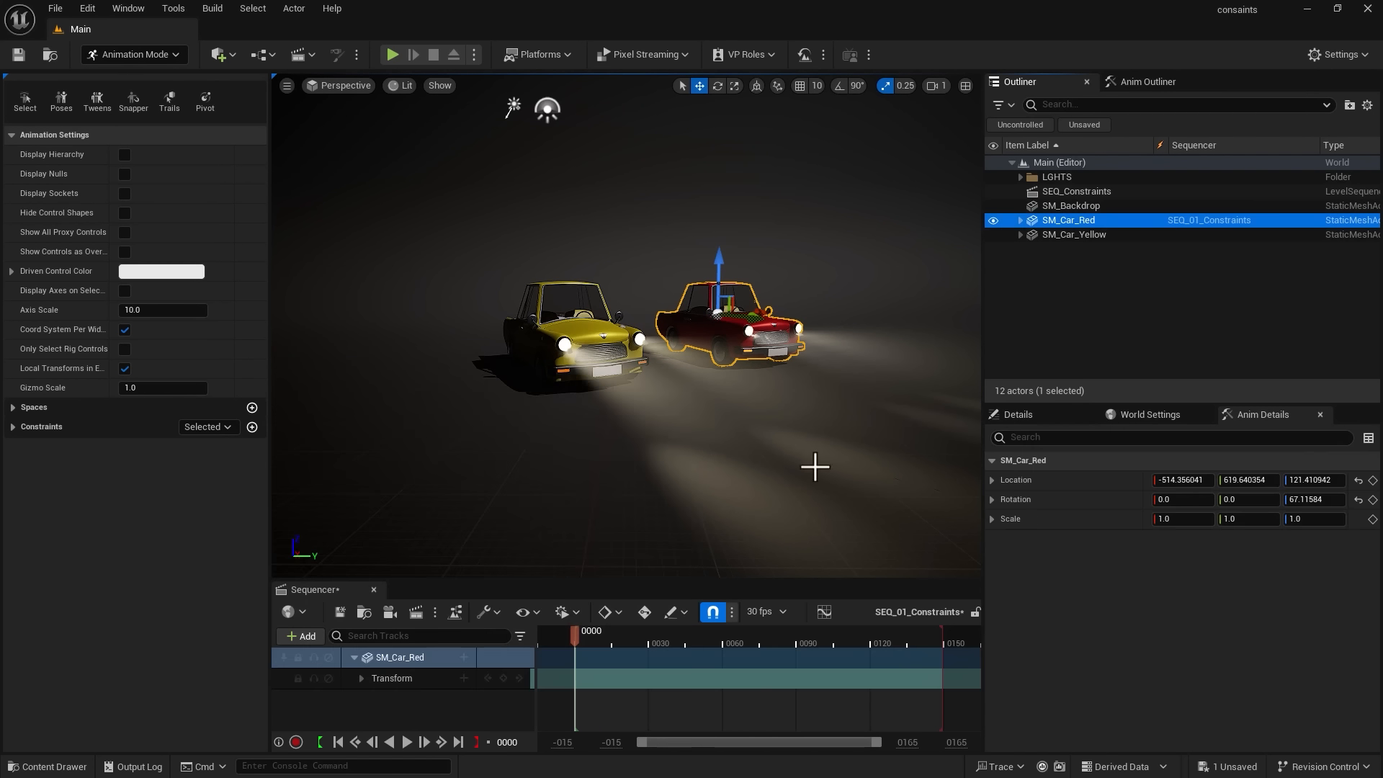
- Add the SM_Car_Yellow actor to the sequence and enlarge the Sequencer area
left_click(1070, 234)
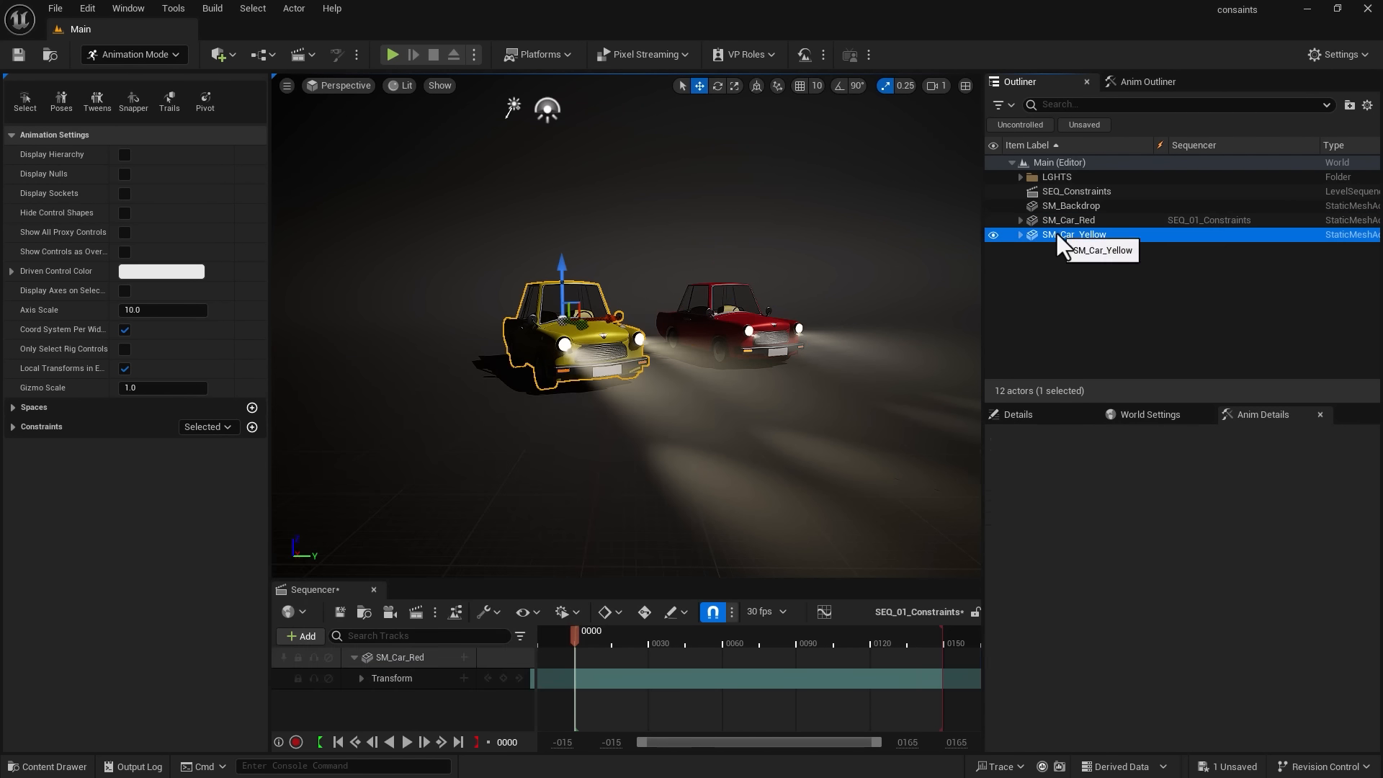
left_click(307, 636)
mouse_move(398, 385)
left_click(516, 390)
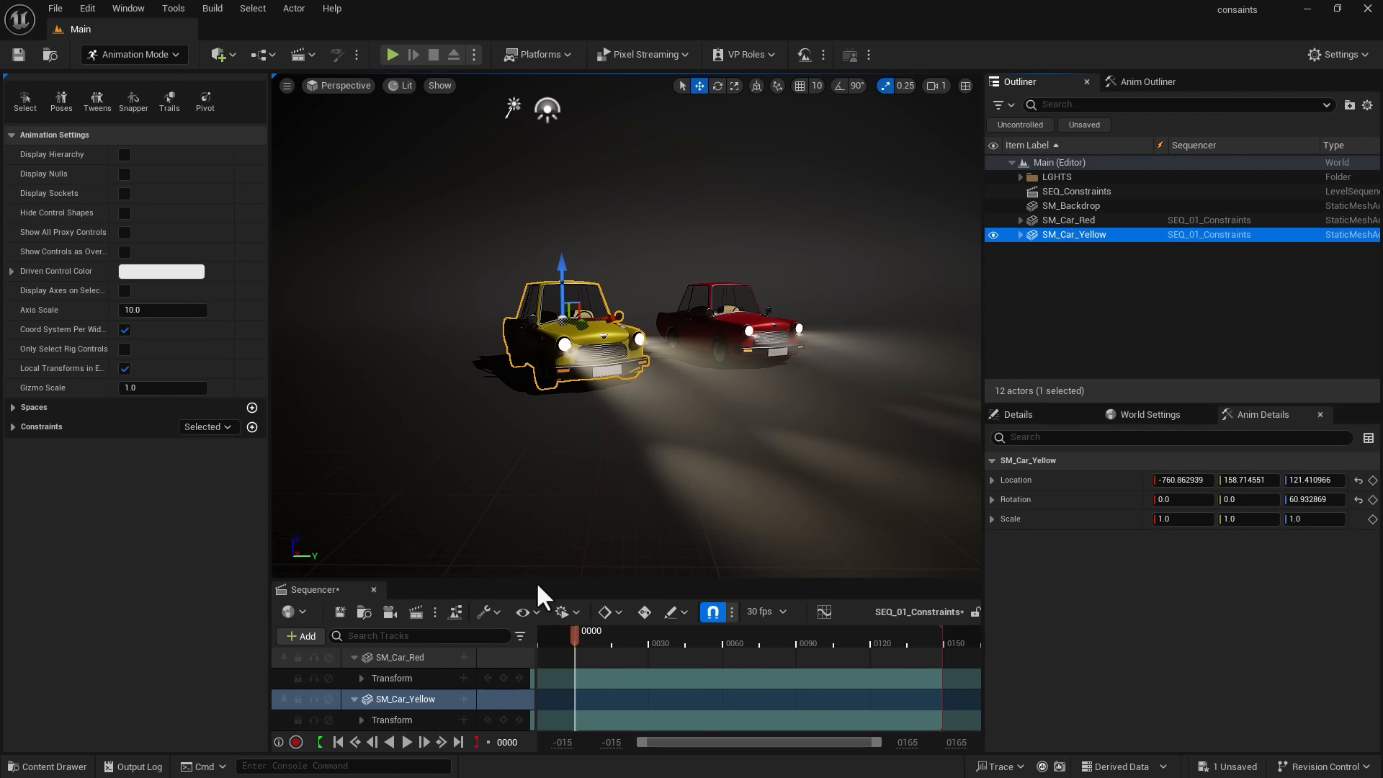
left_click_drag(534, 578, 535, 513)
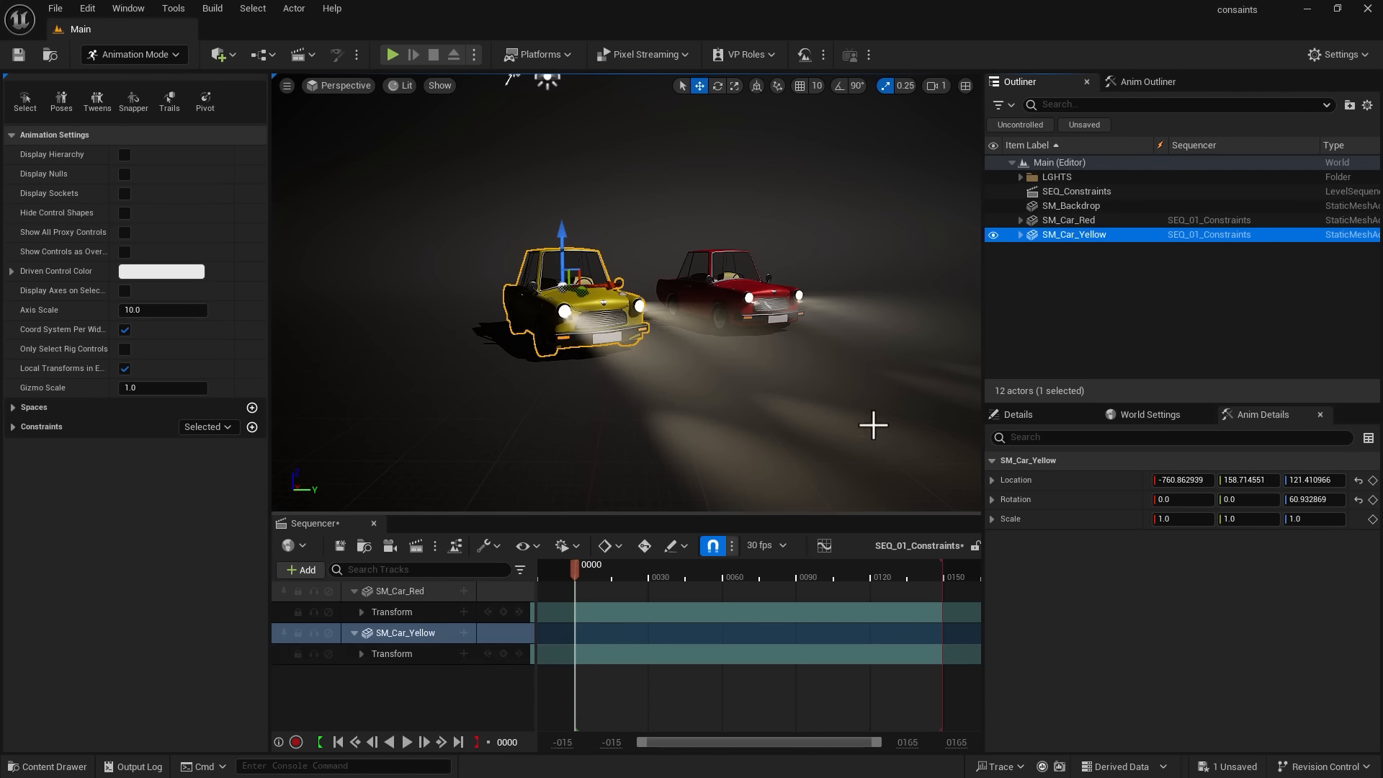
- Add a Translation constraint to SM_Car_Yellow, picking SM_Car_Red in the viewport as its parent
right_click_drag(741, 373, 685, 380)
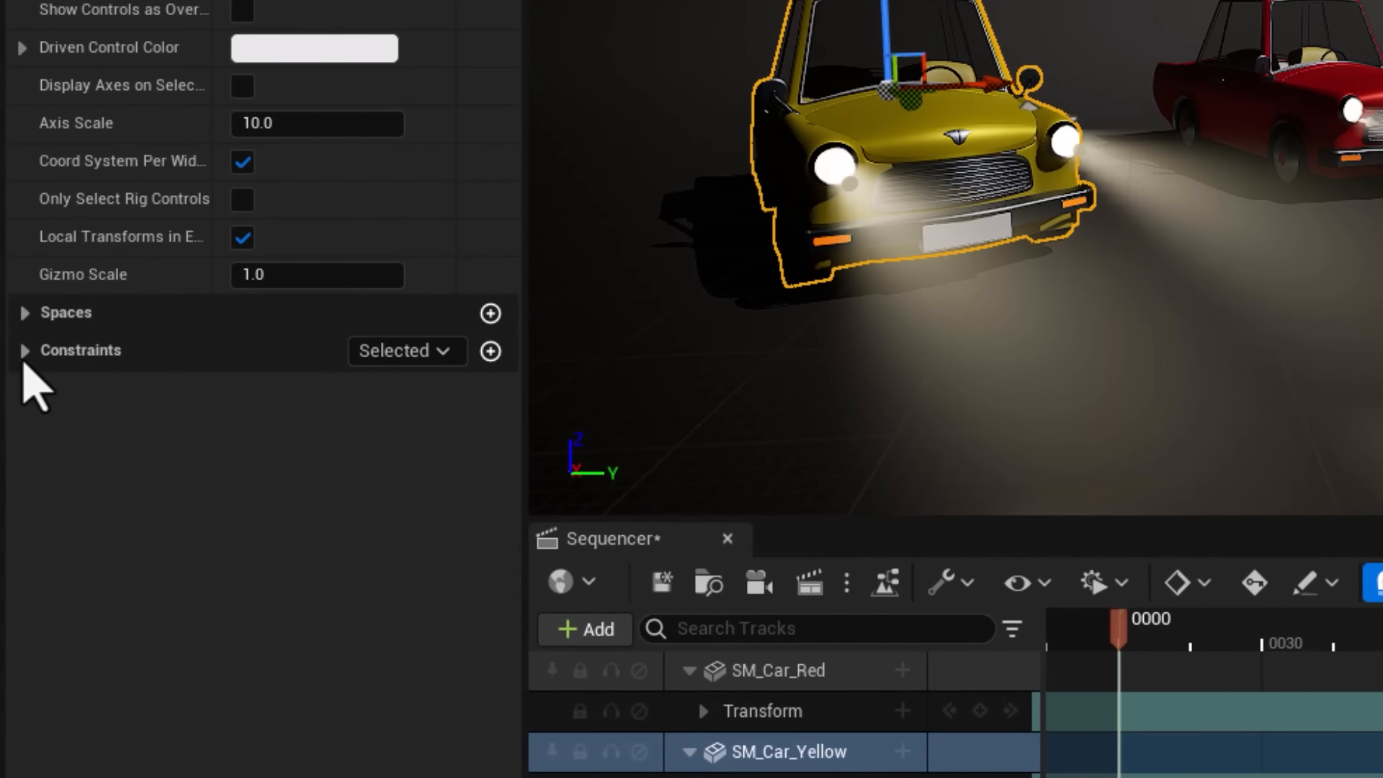
left_click(24, 357)
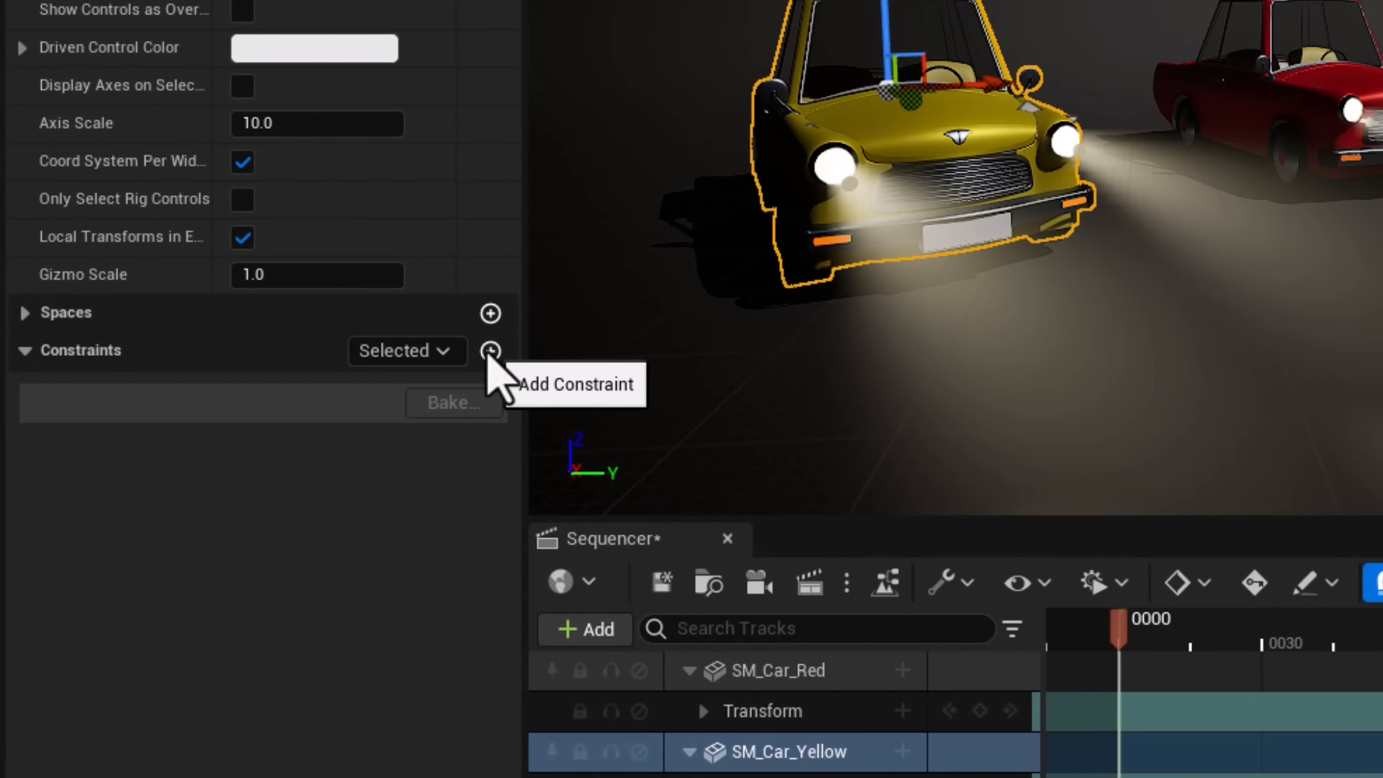
left_click(491, 352)
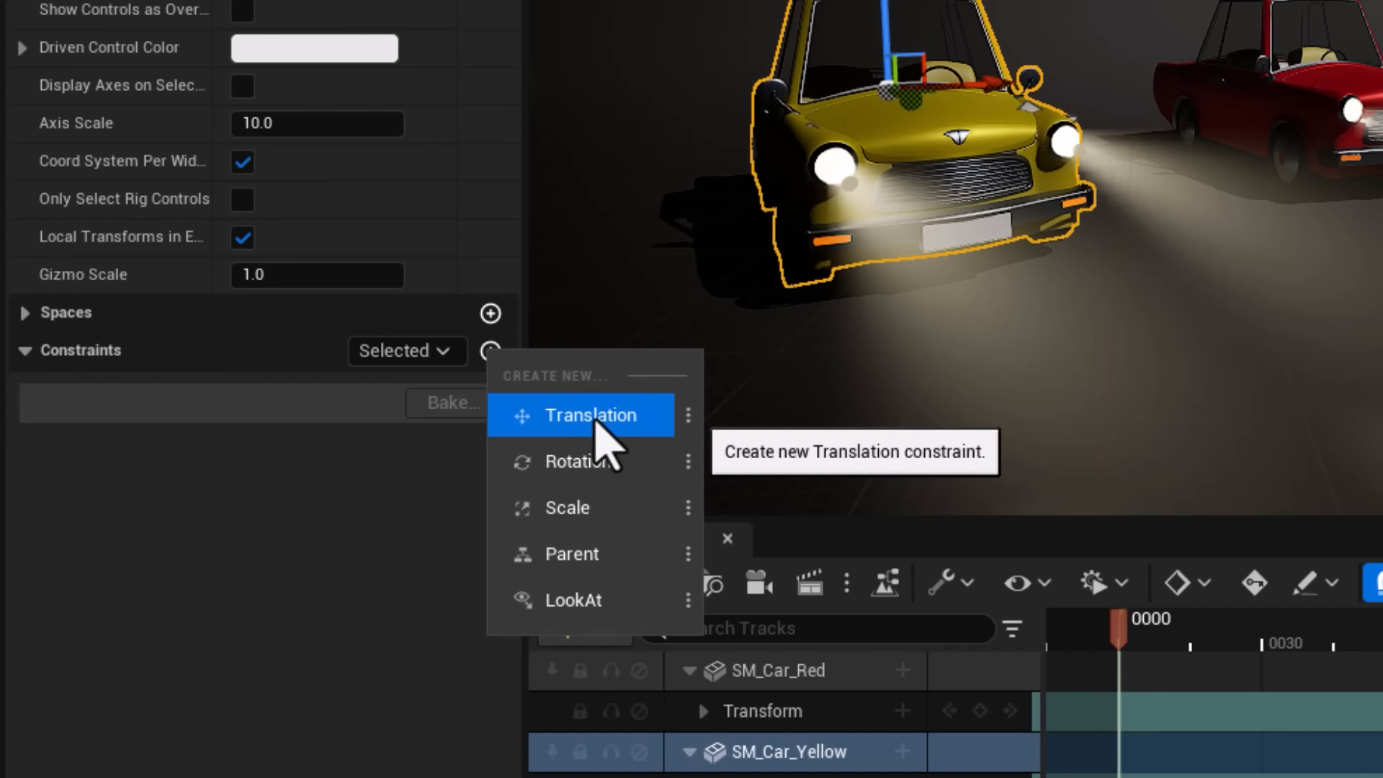
left_click(595, 425)
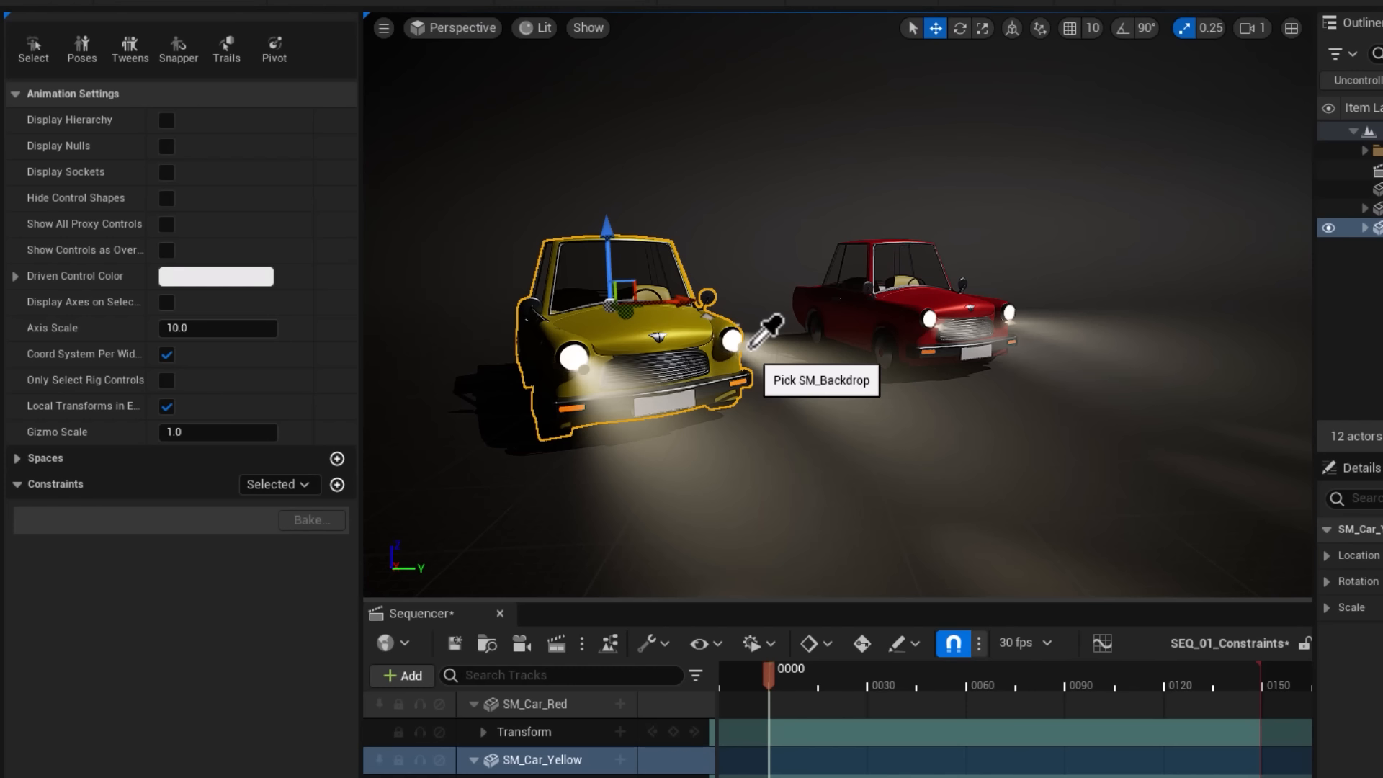
left_click(888, 310)
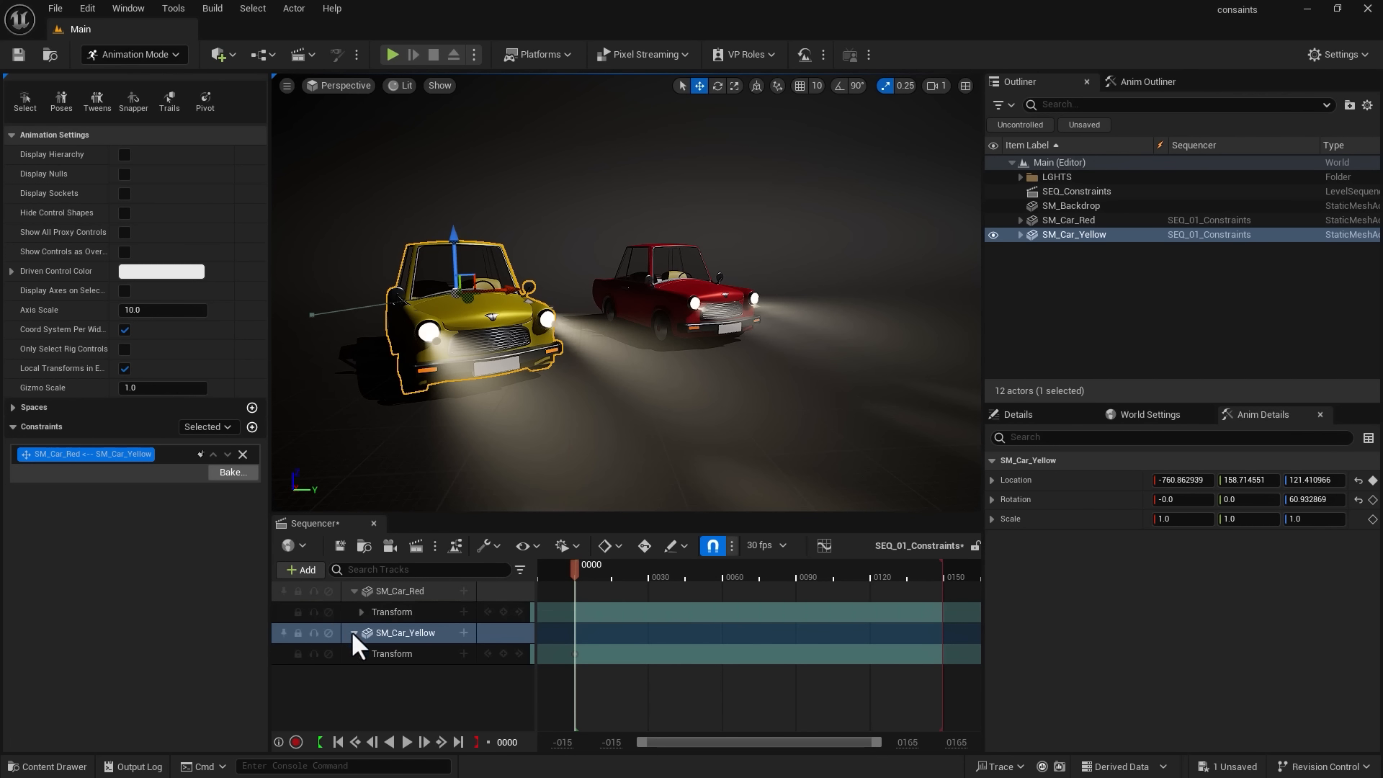
- Try moving SM_Car_Yellow in the viewport to test its Translation constraint
left_click(382, 589)
left_click(363, 344)
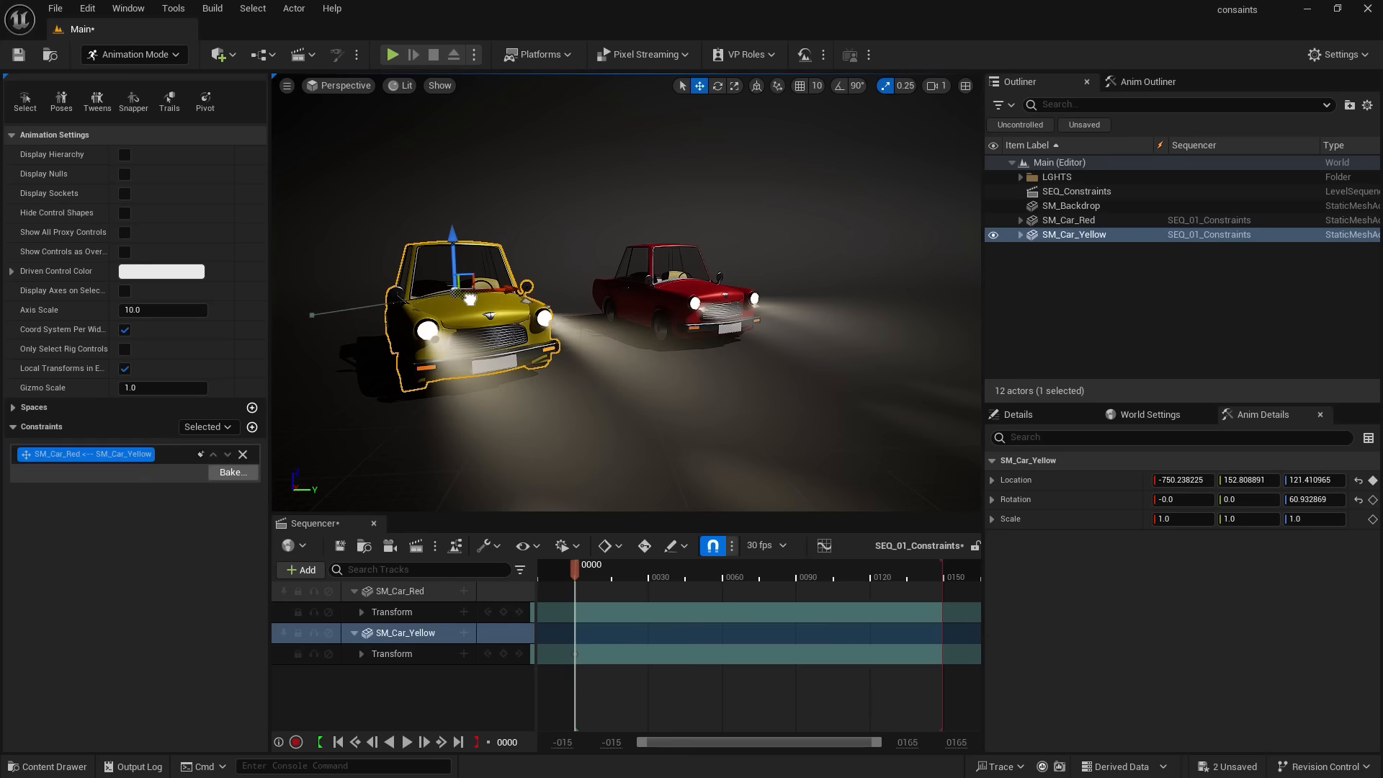
key("f")
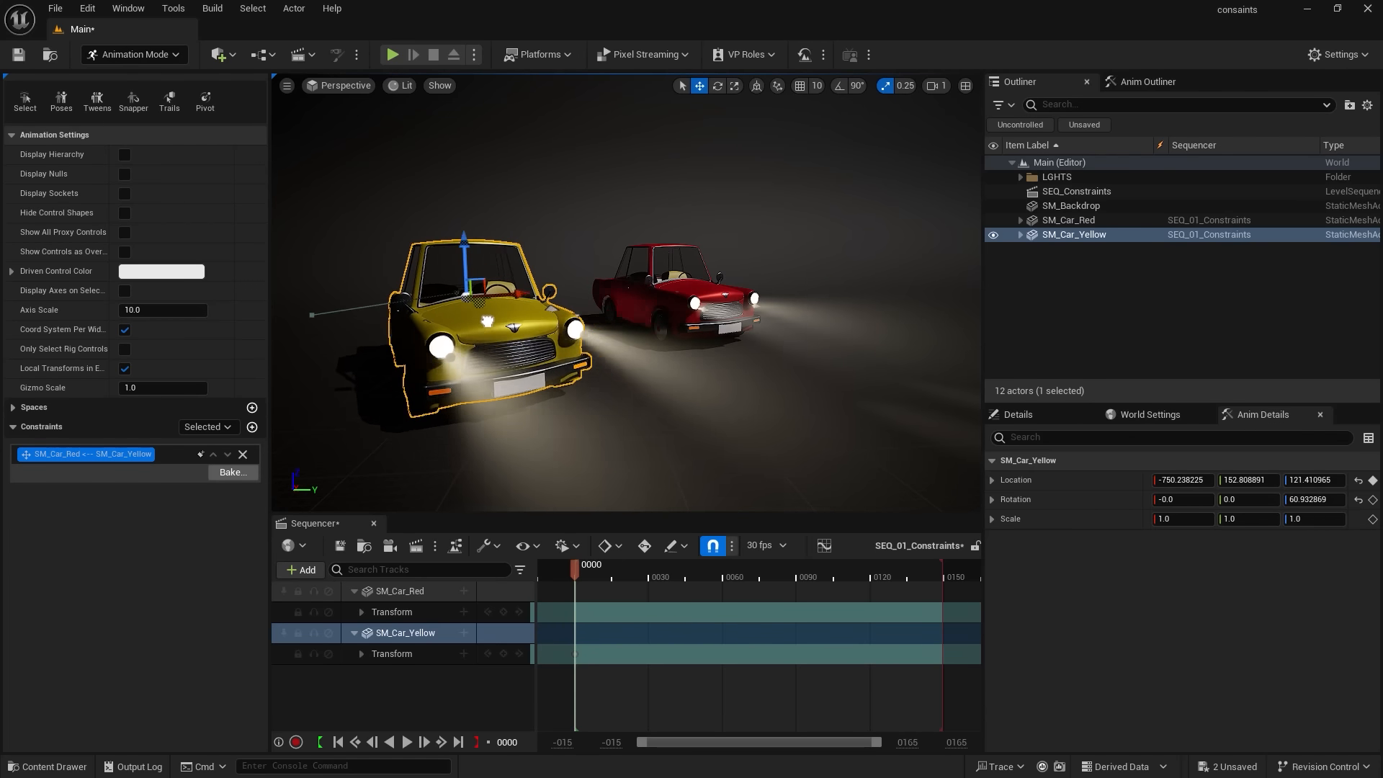
- Move SM_Car_Red slightly in the viewport to test whether the constrained yellow car follows it
left_click(681, 310)
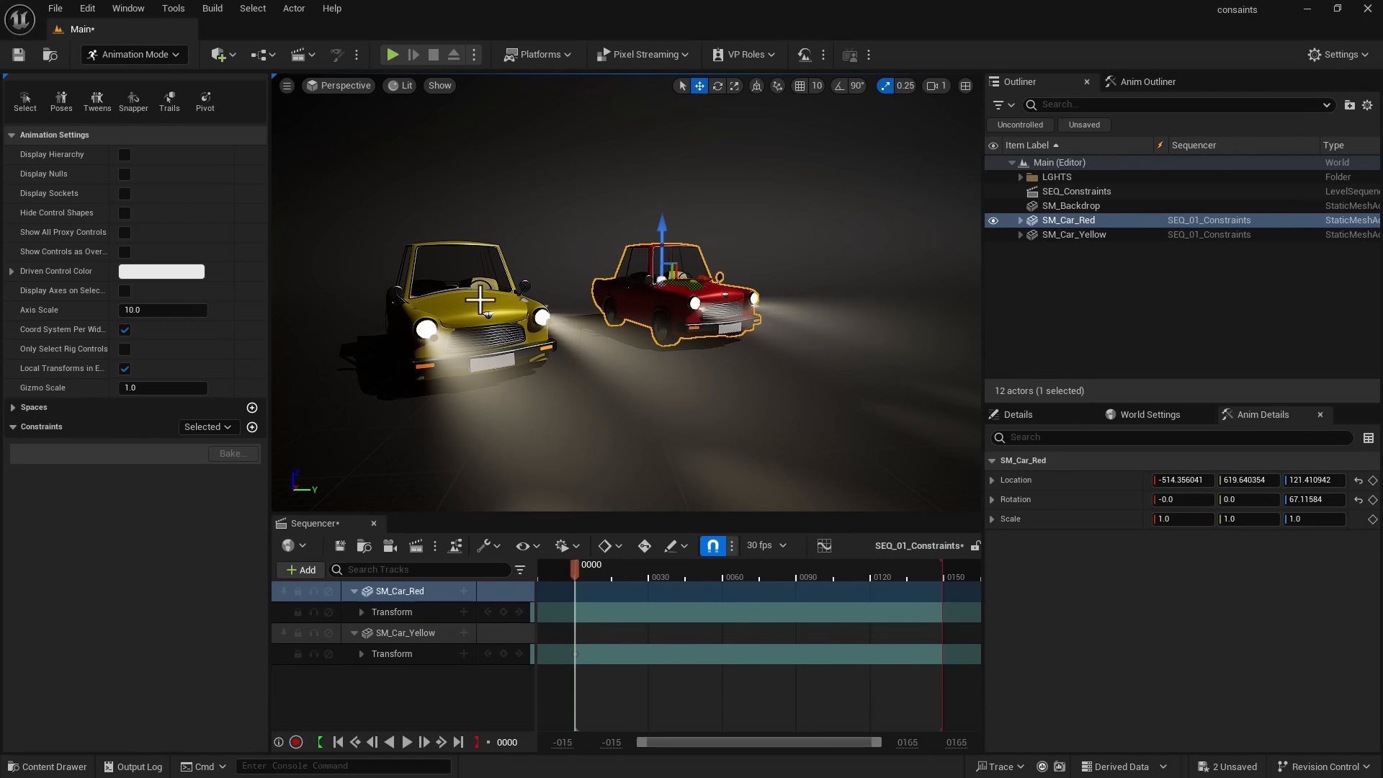
right_click_drag(692, 282, 691, 330, "alt")
left_click_drag(692, 329, 701, 334)
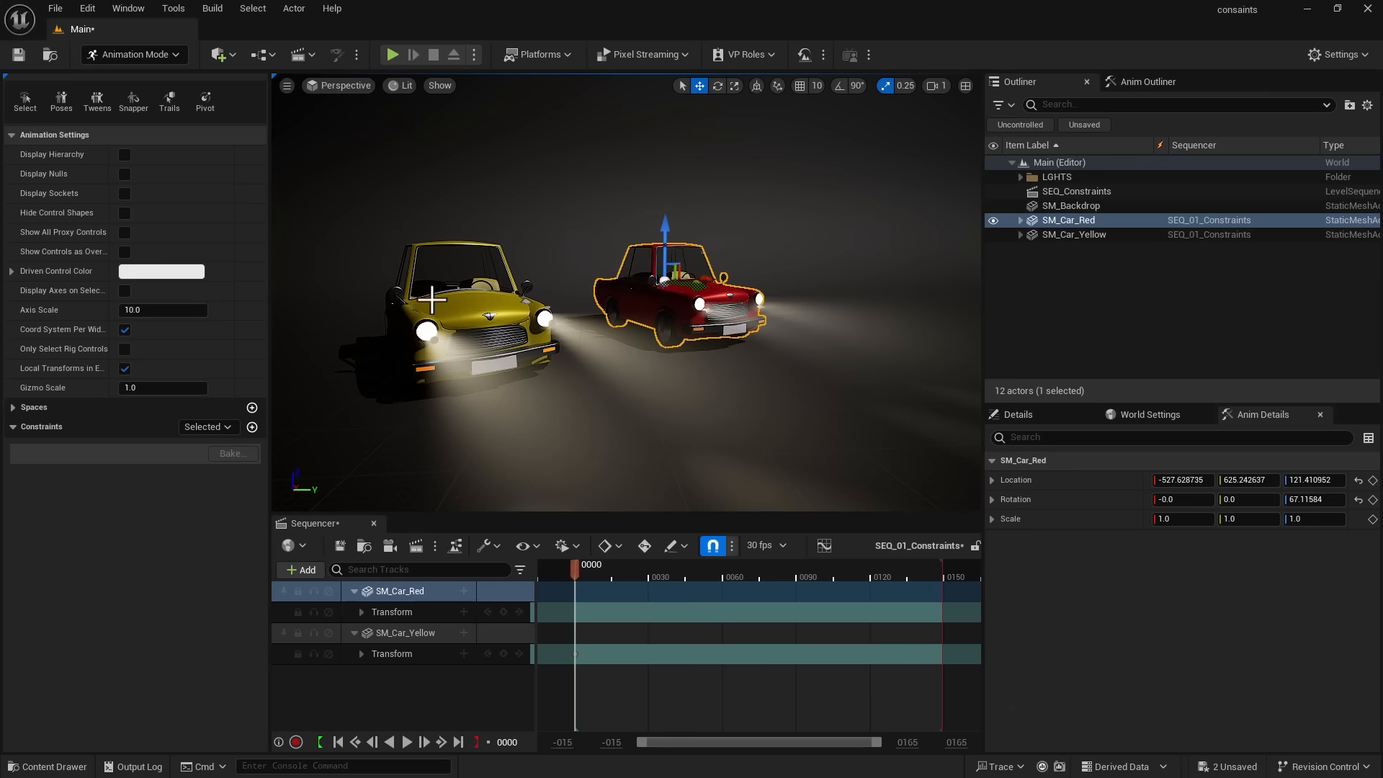
- Examine both cars' Transform tracks, including the Constraints and Location keys under SM_Car_Yellow
left_click(361, 612)
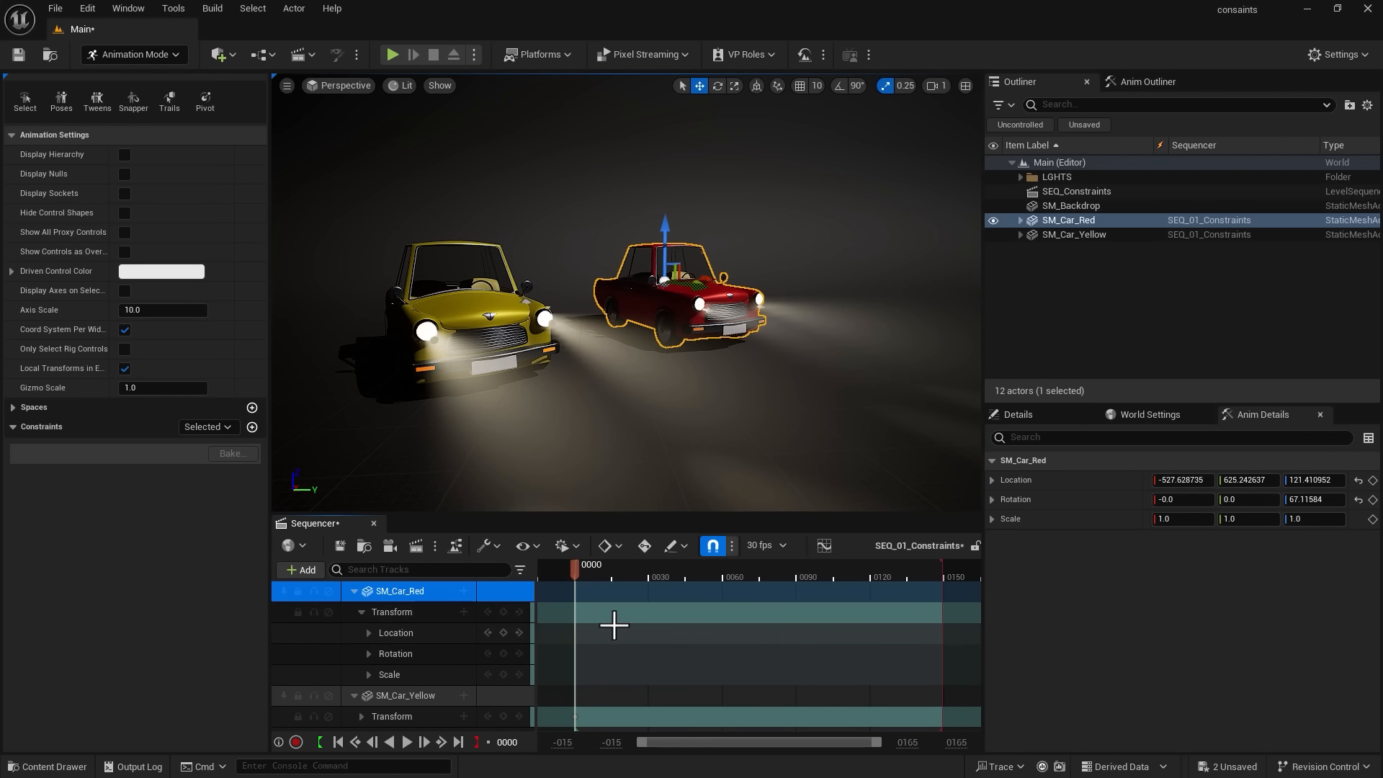
left_click(360, 611)
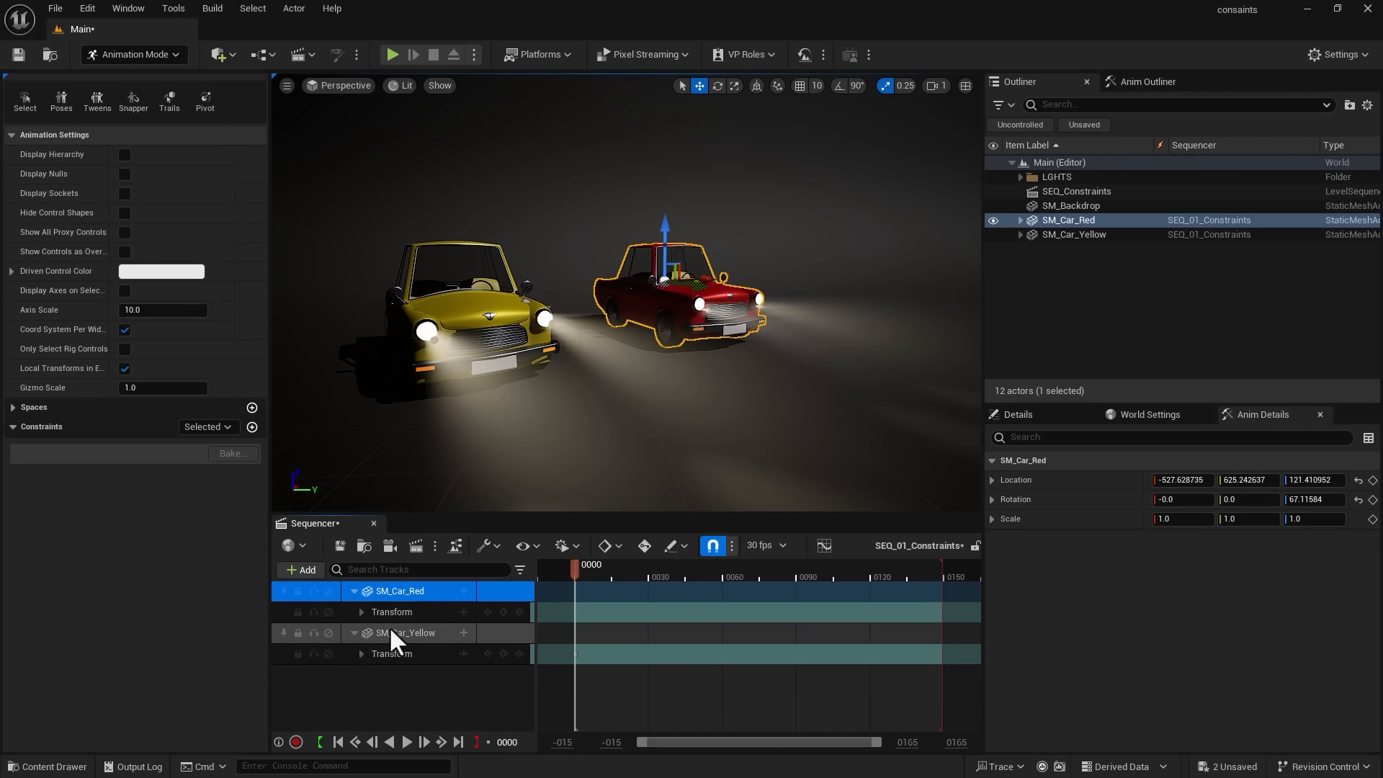
left_click(362, 653)
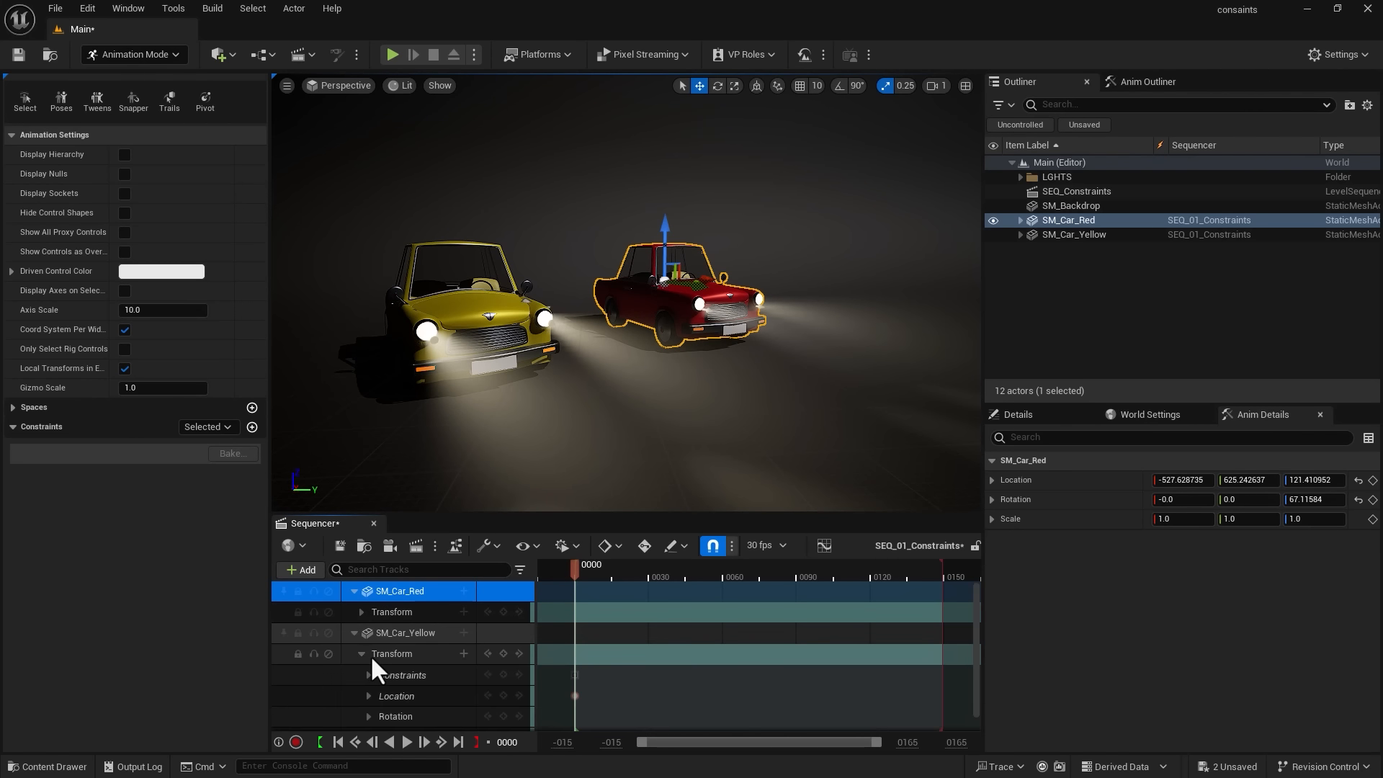
scroll(371, 655, "down", 1)
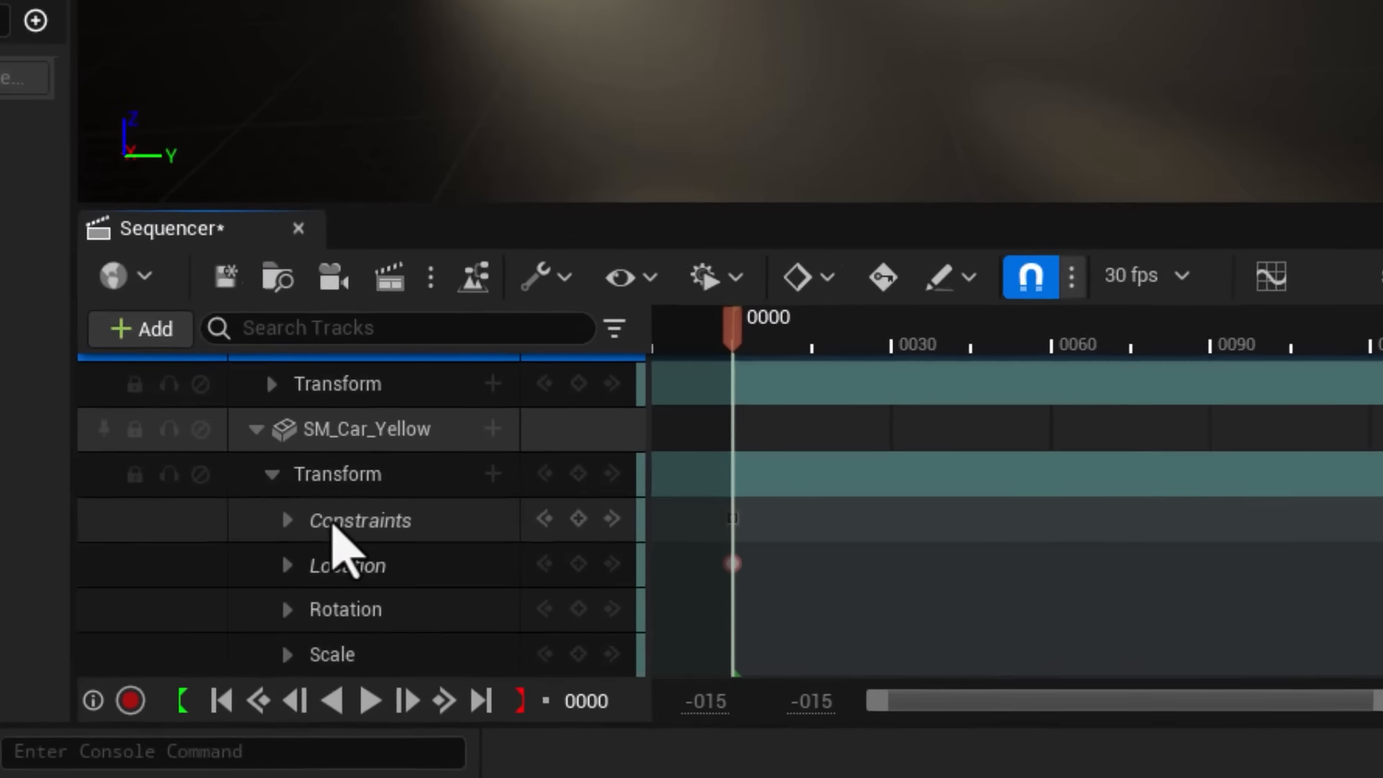
left_click(415, 679)
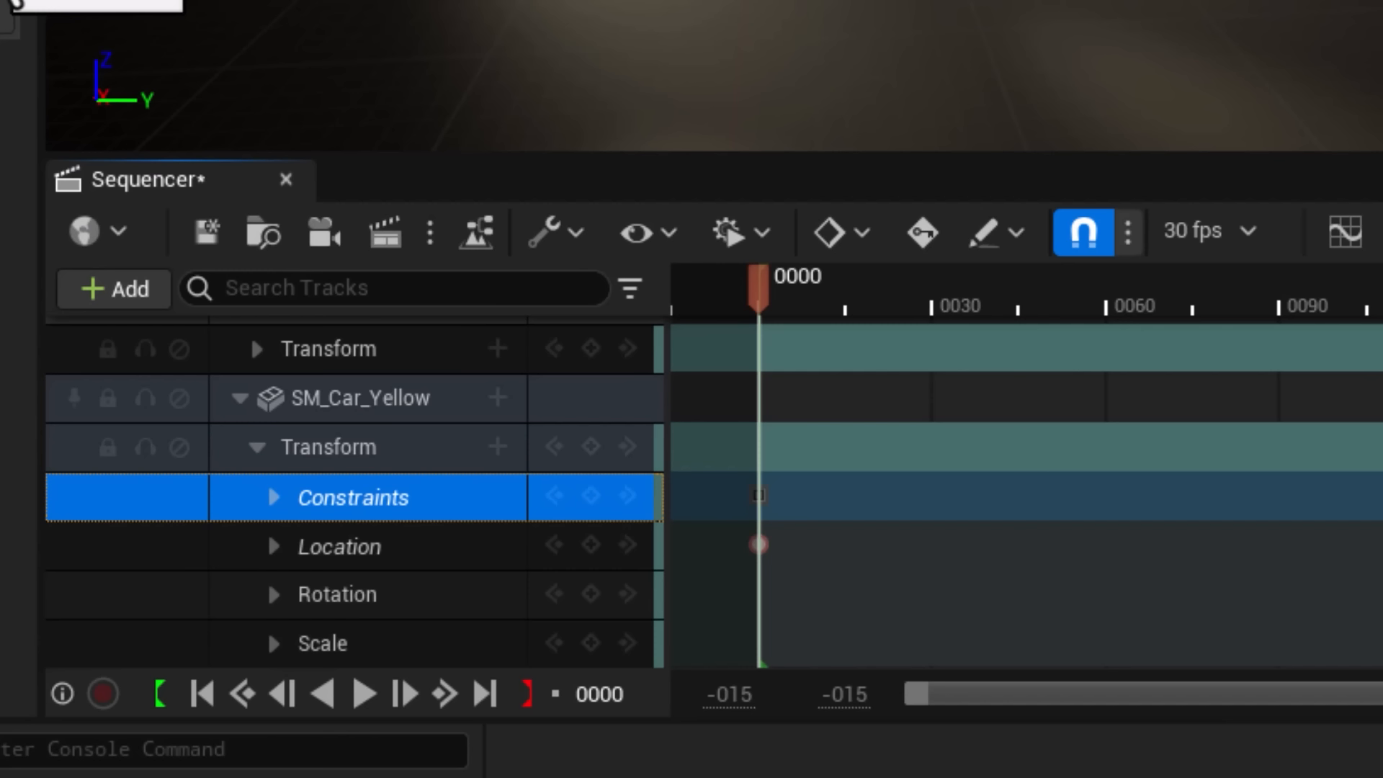
left_click(272, 547)
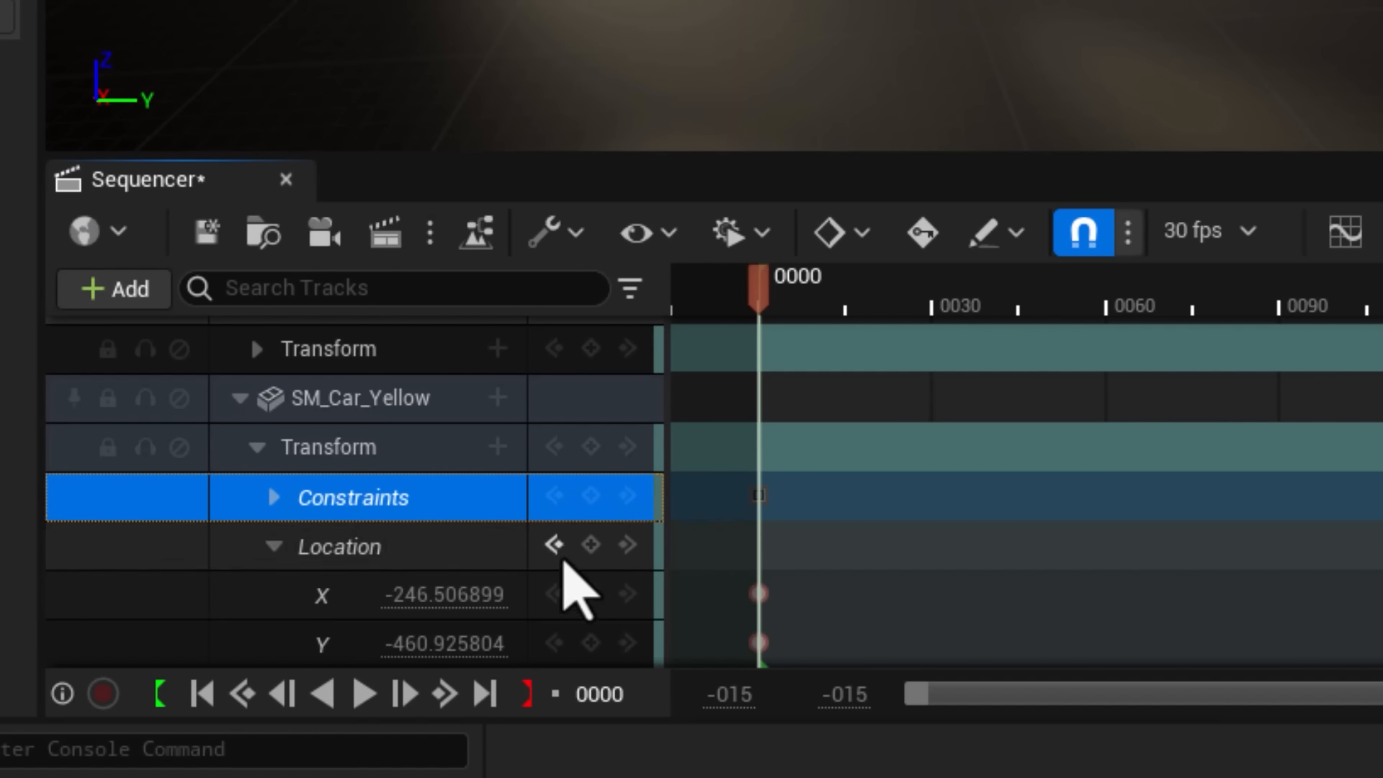
scroll(566, 563, "down", 2)
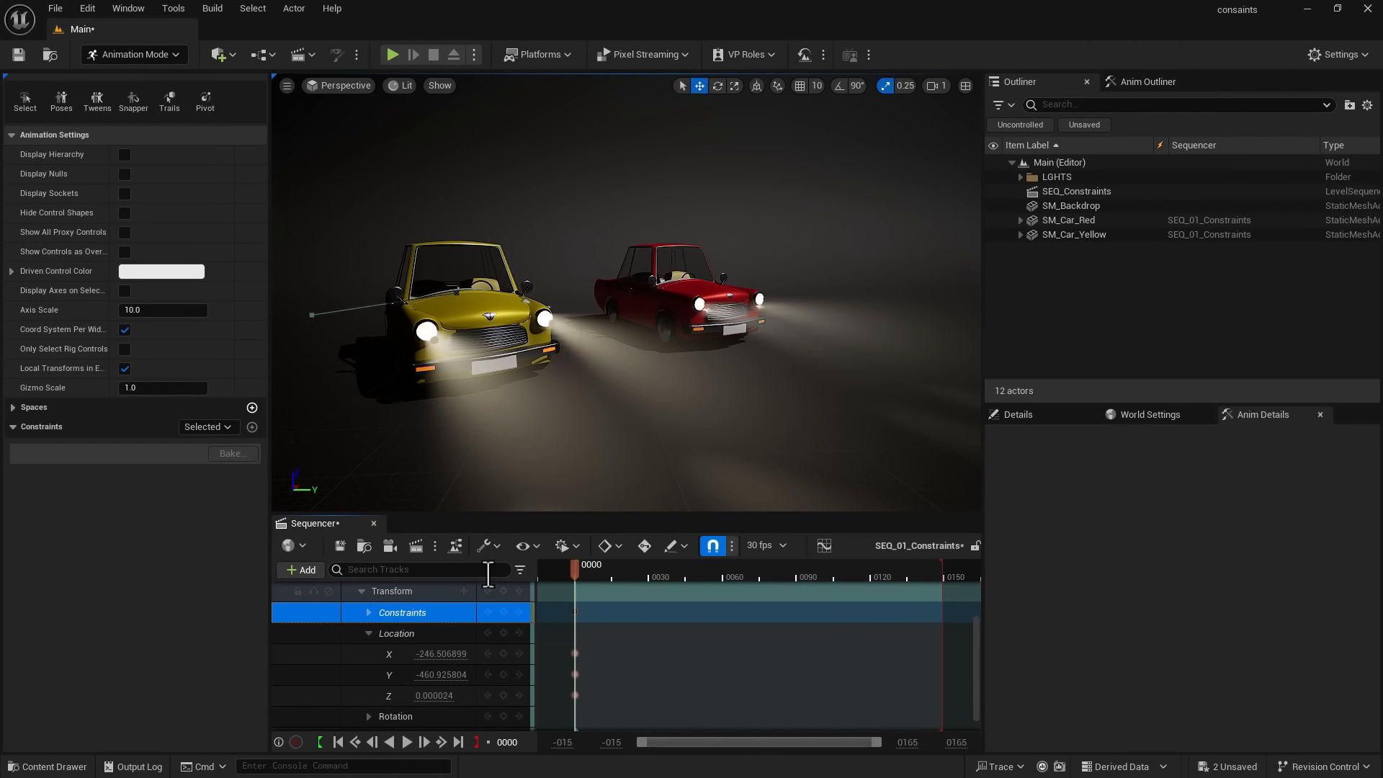
scroll(460, 592, "up", 2)
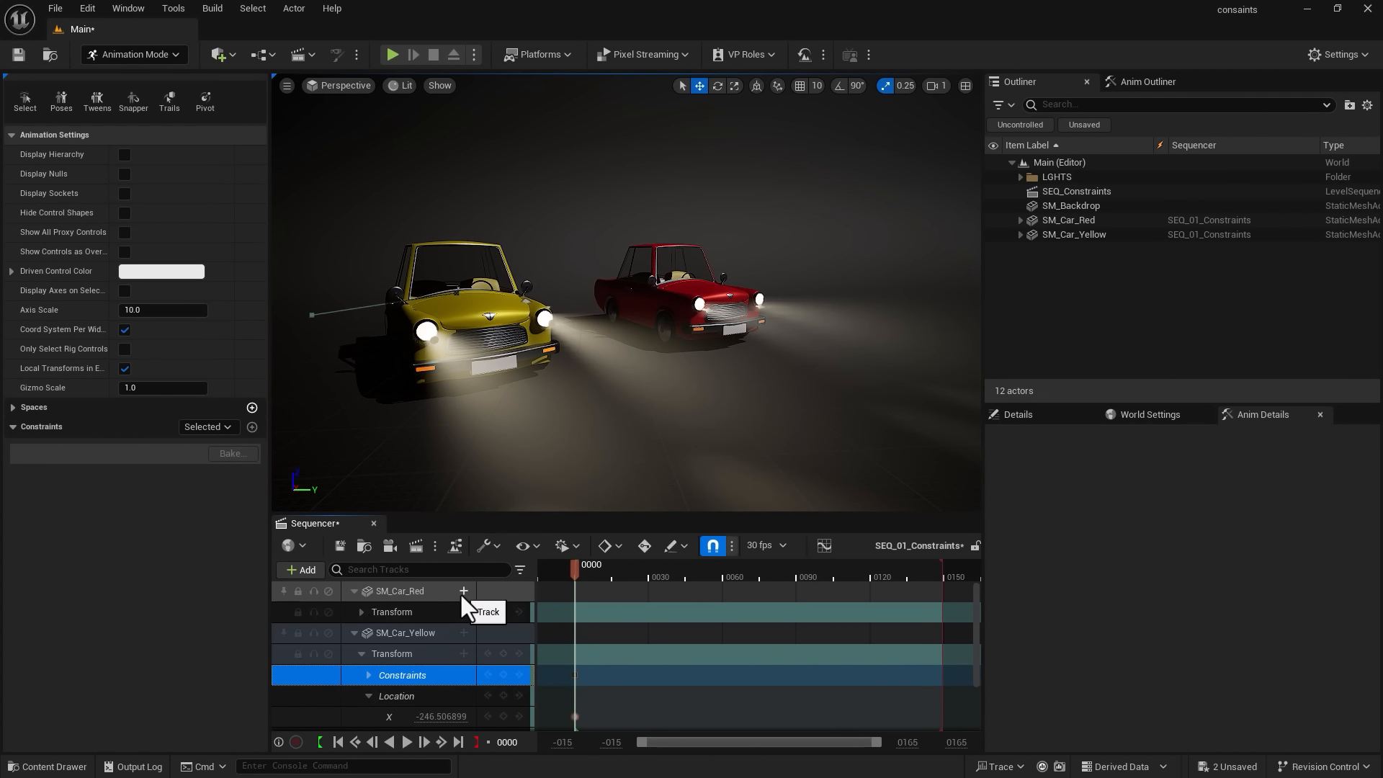
- Undo the test moves of both cars
key("ctrl+z")
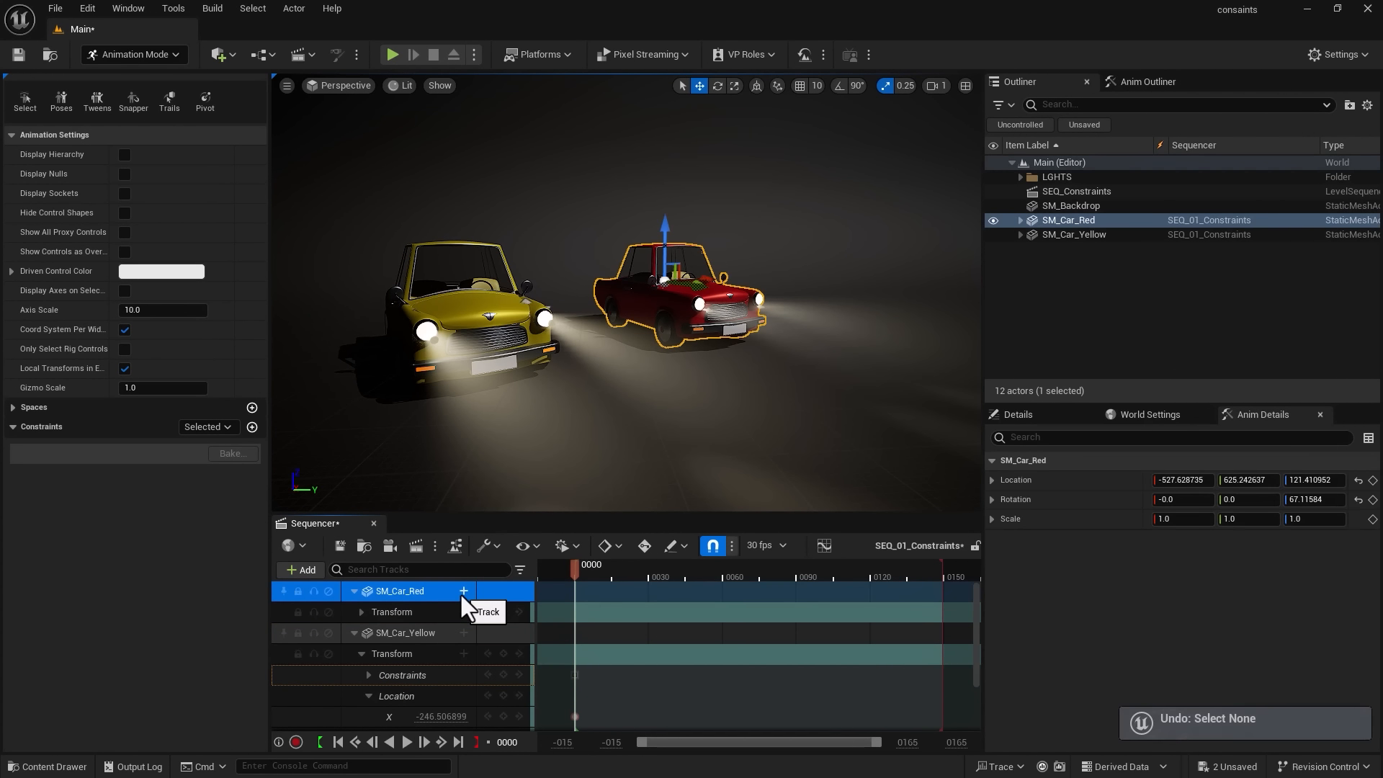
key("ctrl+z")
key("ctrl+z")
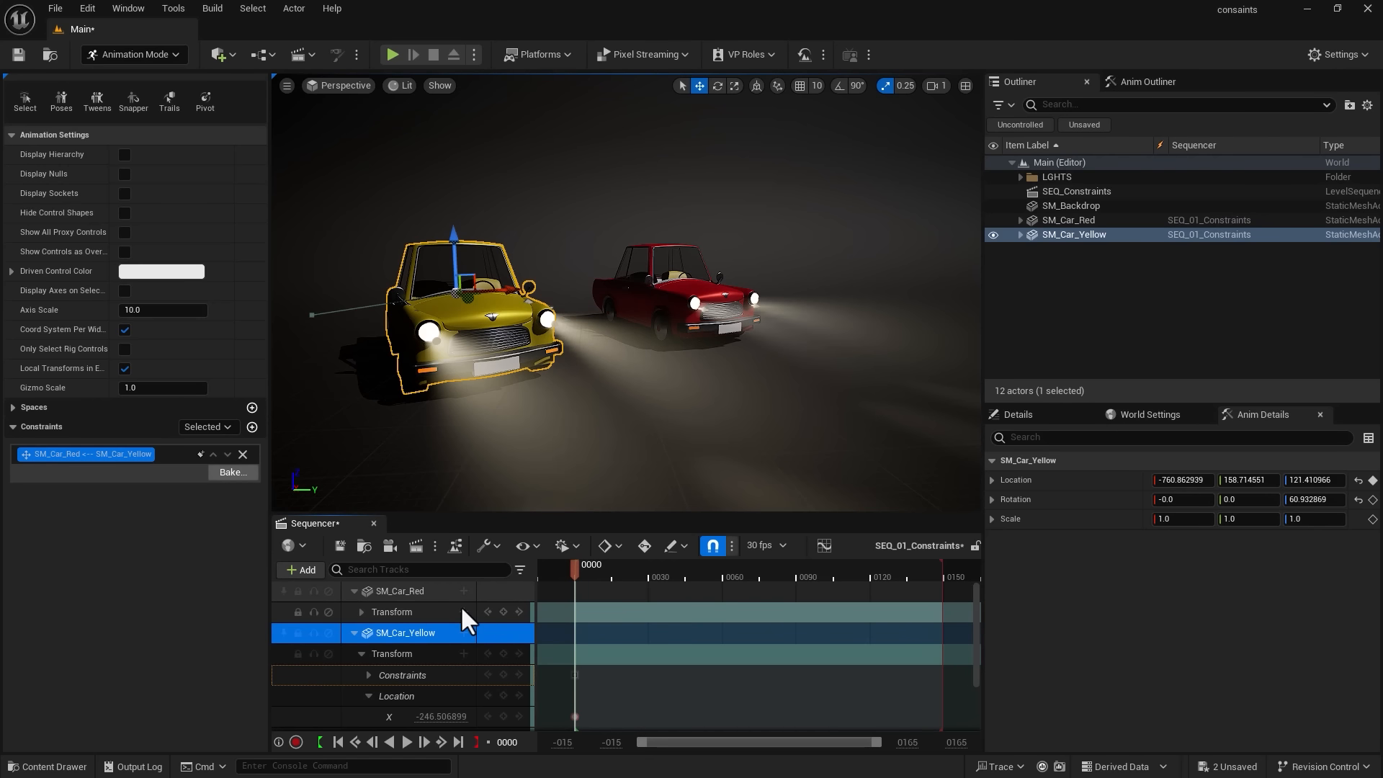
- Undo the remaining changes until the Translation constraint is removed from SM_Car_Yellow
key("ctrl+z")
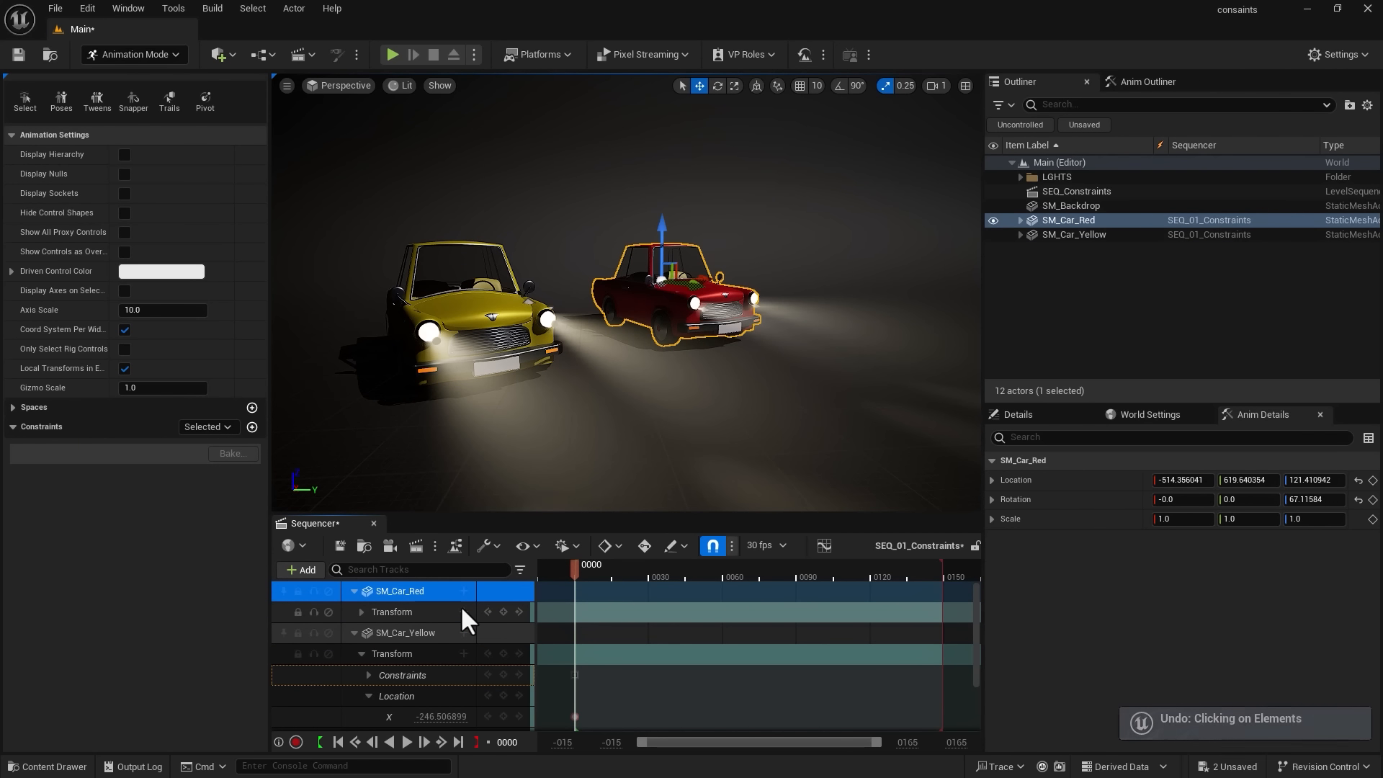
key("ctrl+z")
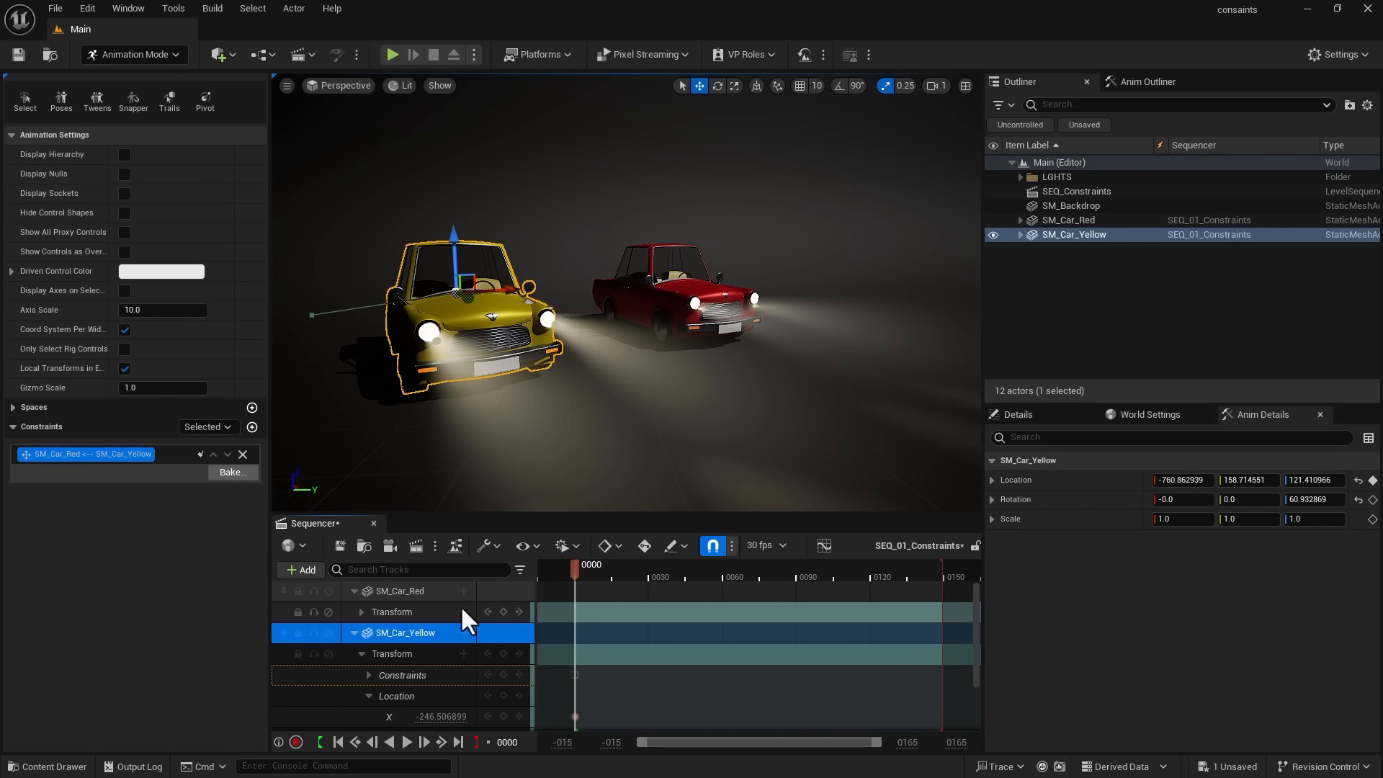
key("ctrl+z")
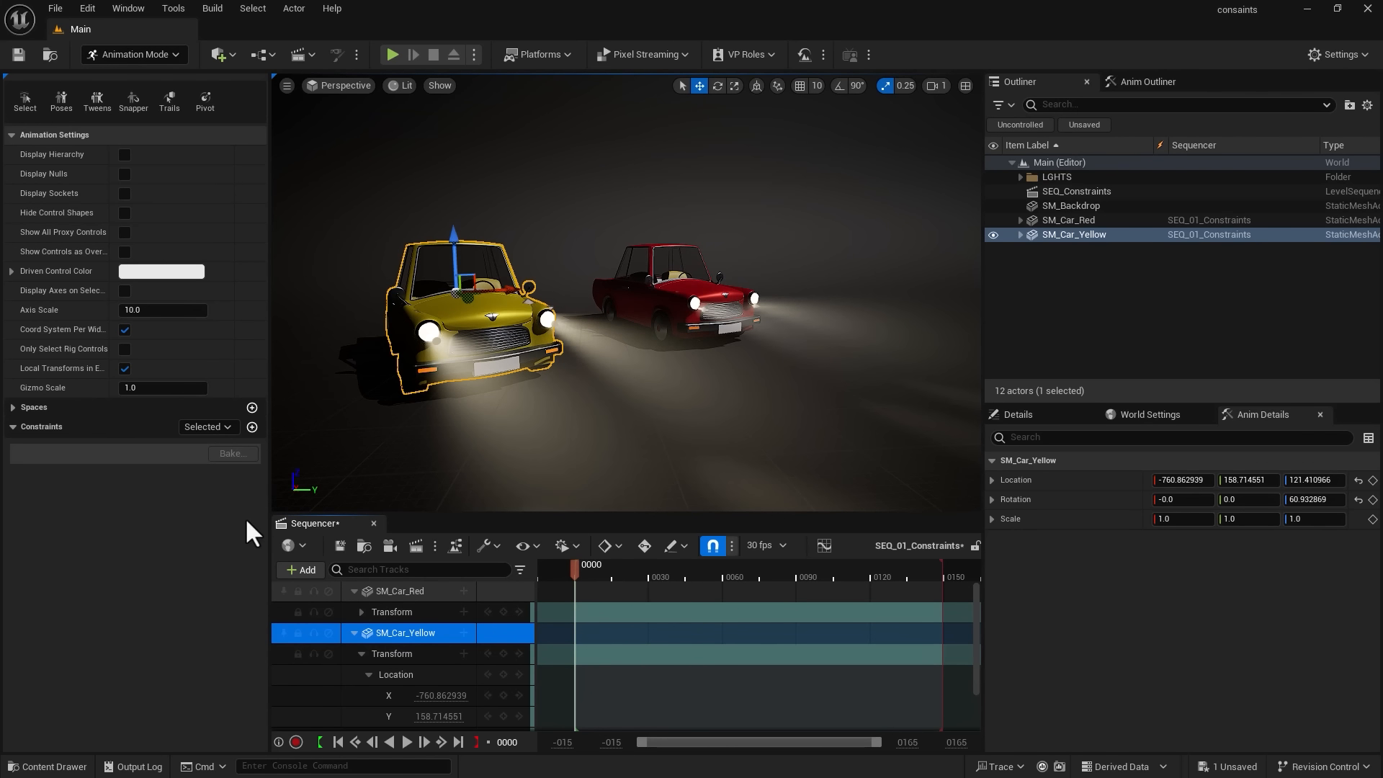
- Add a Rotation constraint to SM_Car_Yellow with SM_Car_Red as its parent
left_click(253, 426)
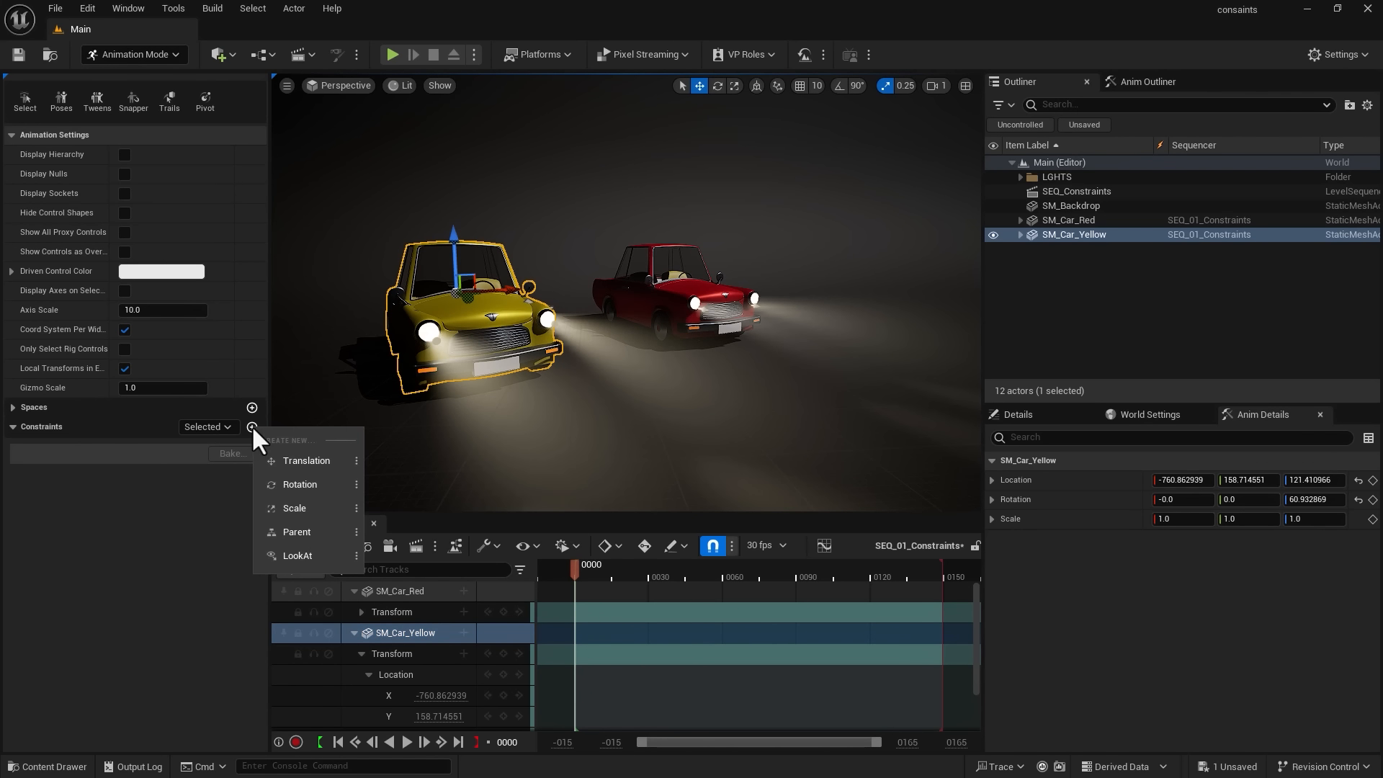
left_click(297, 484)
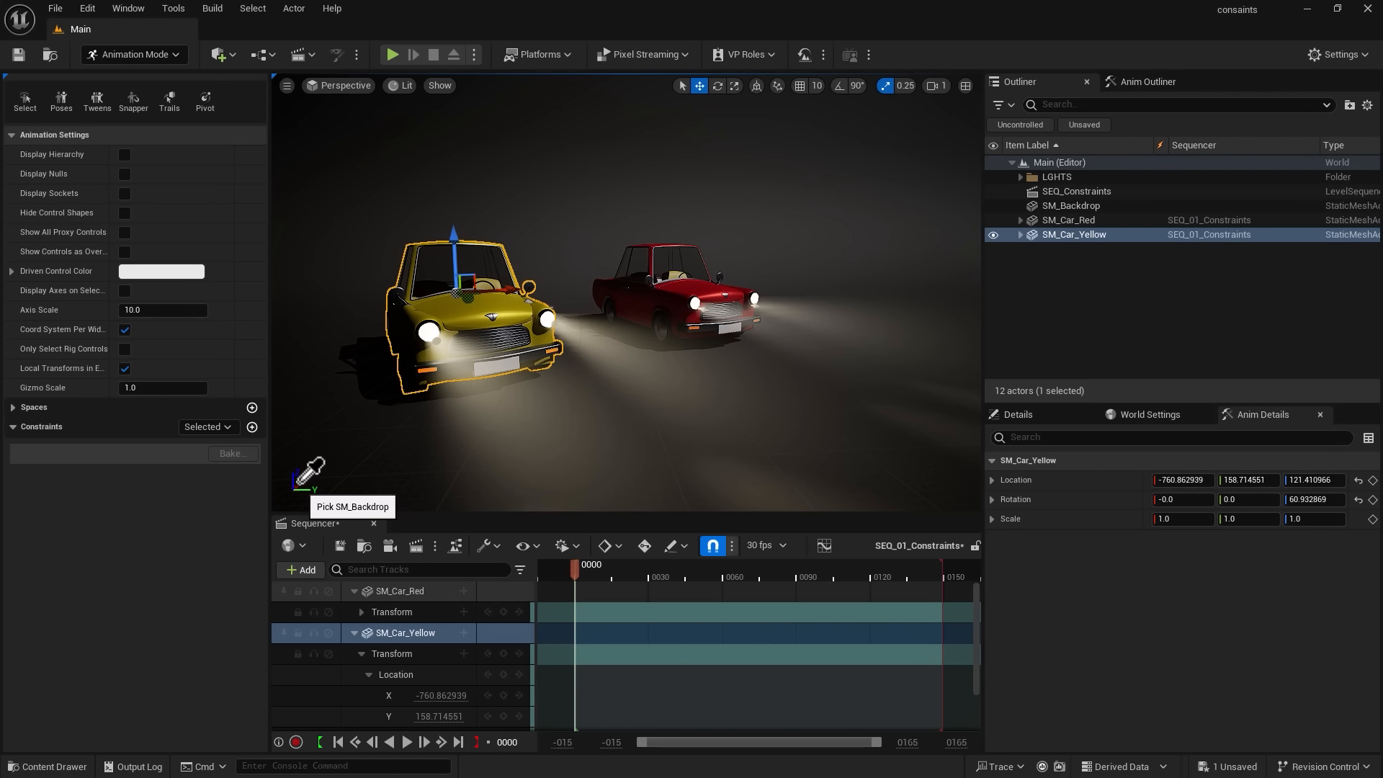
left_click(699, 282)
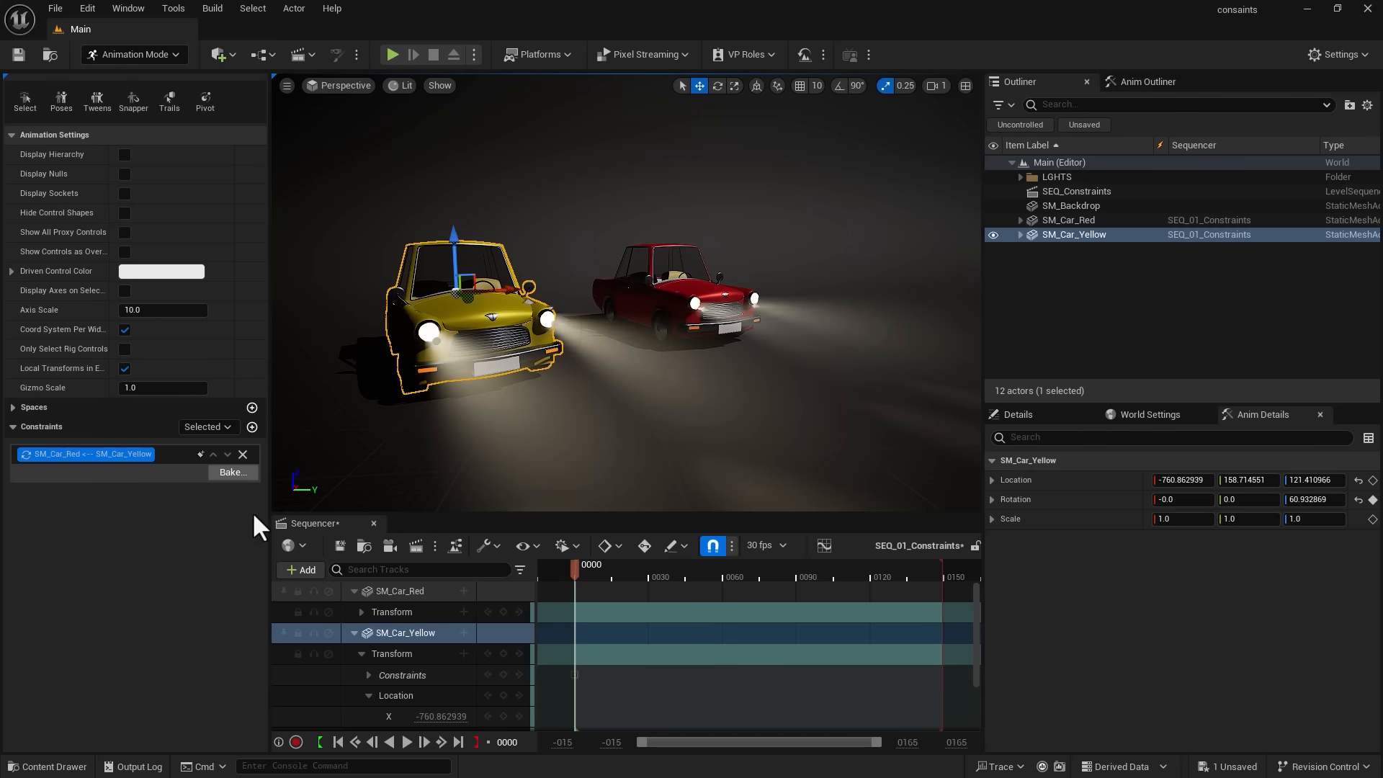
- Examine the Roll, Pitch and Yaw keys at frame 0 in SM_Car_Yellow's Rotation track
left_click(367, 695)
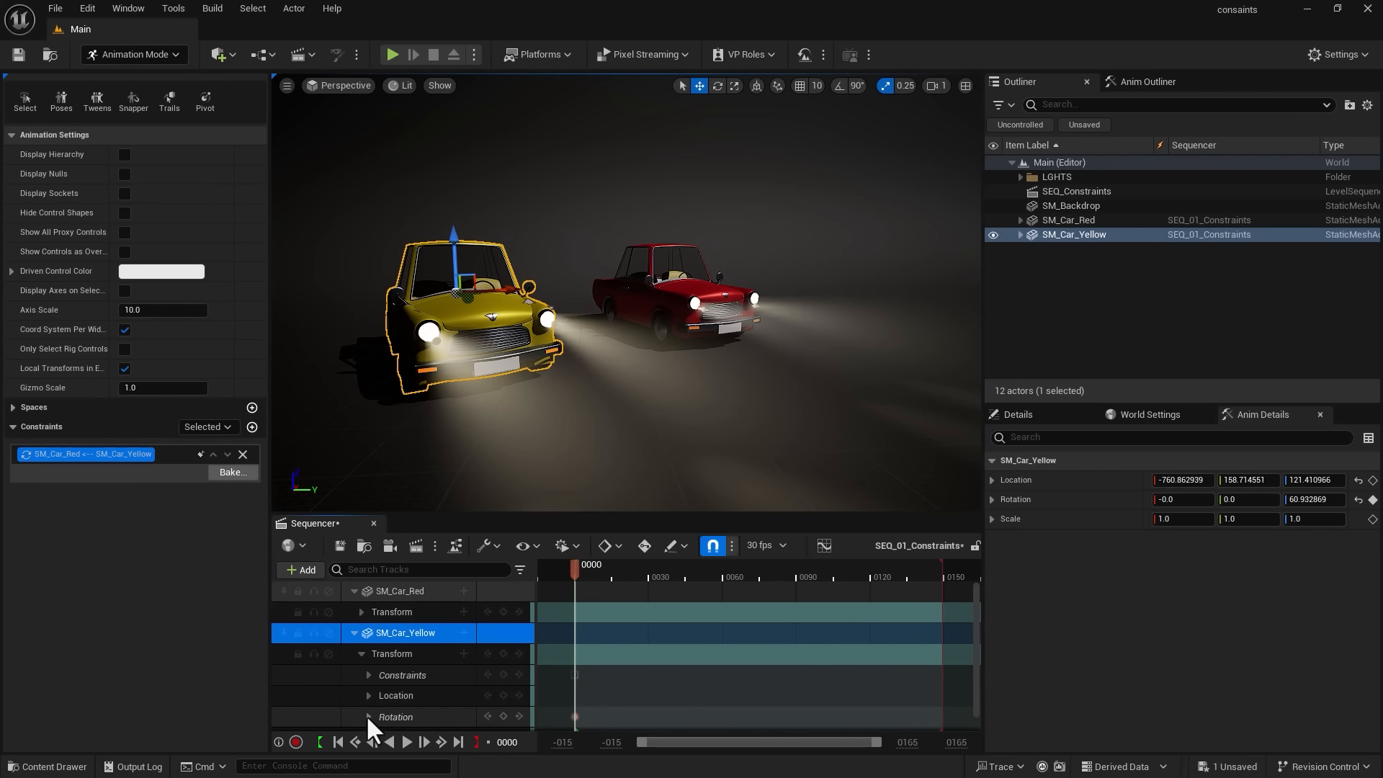
scroll(373, 715, "down", 1)
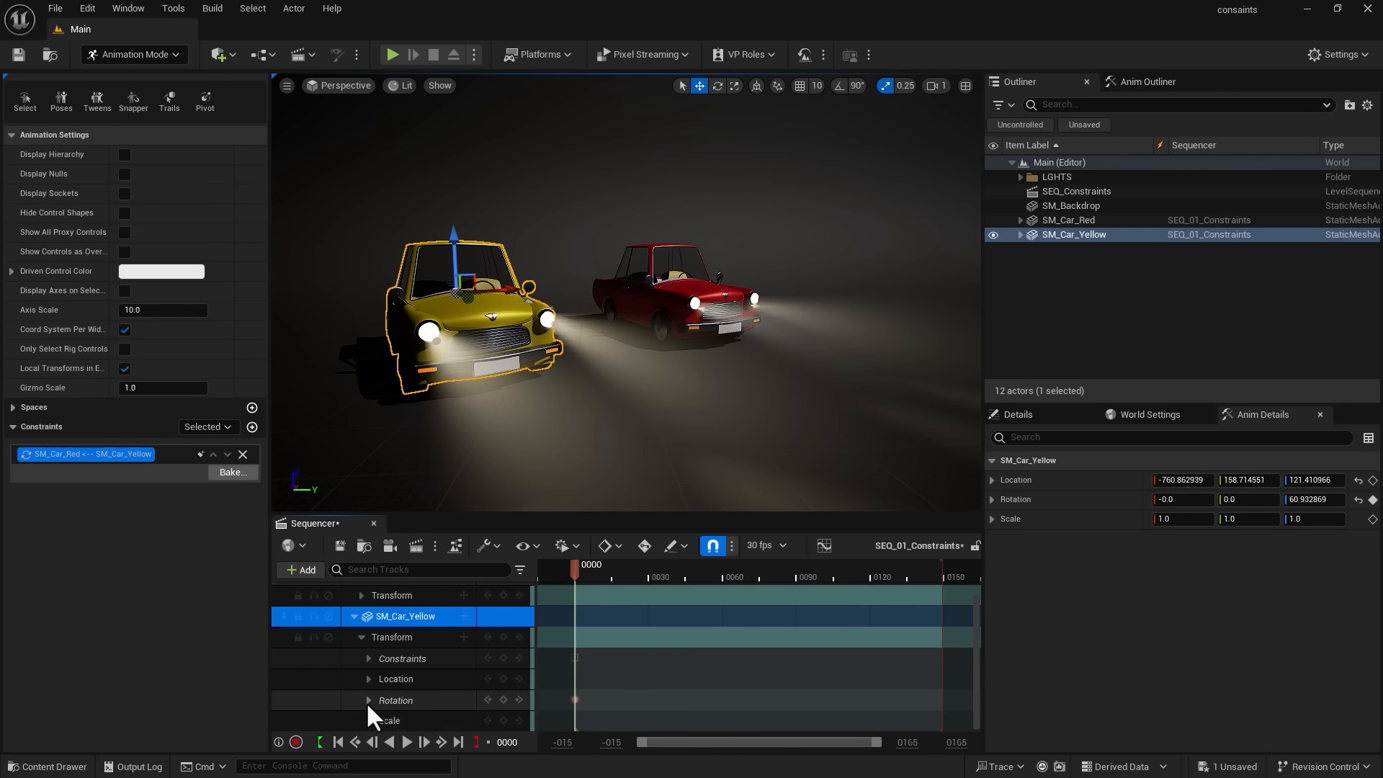
left_click(366, 701)
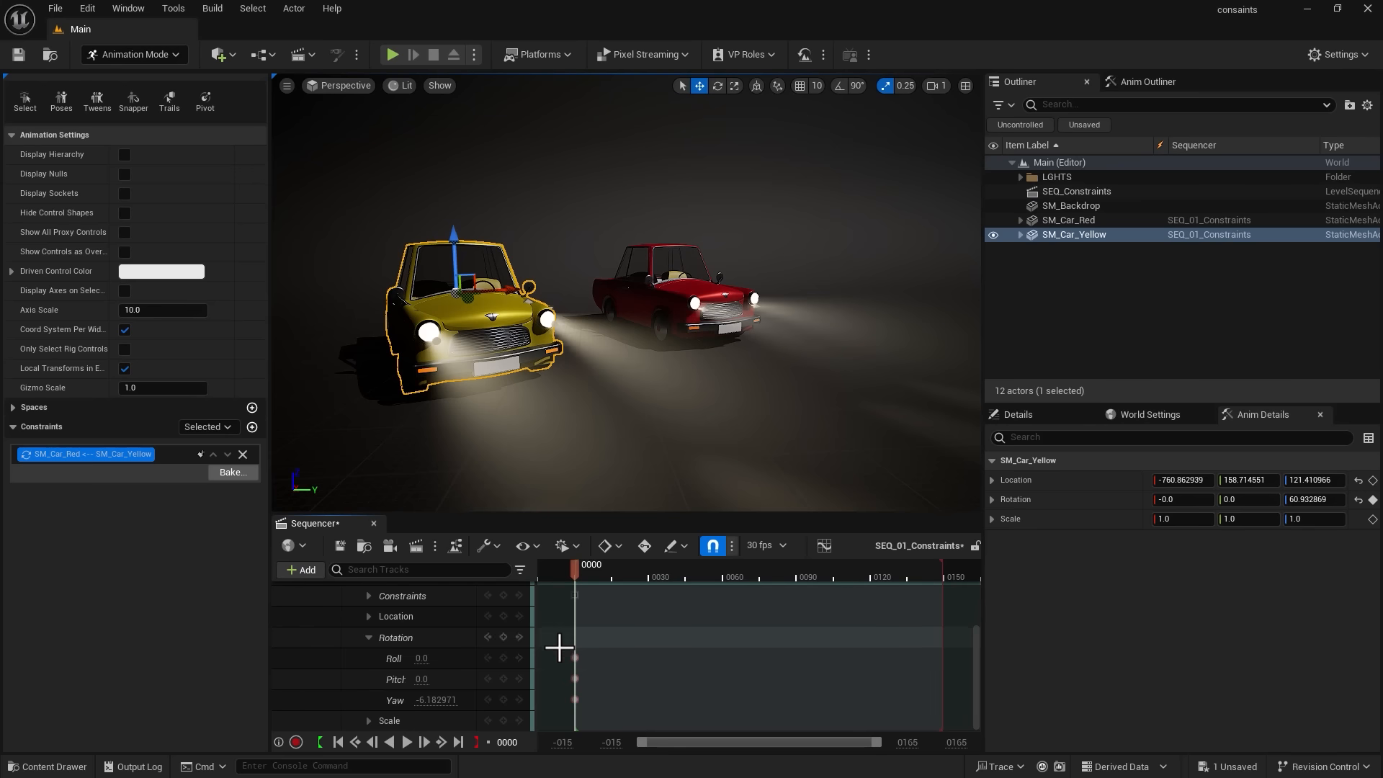
left_click_drag(559, 642, 586, 720)
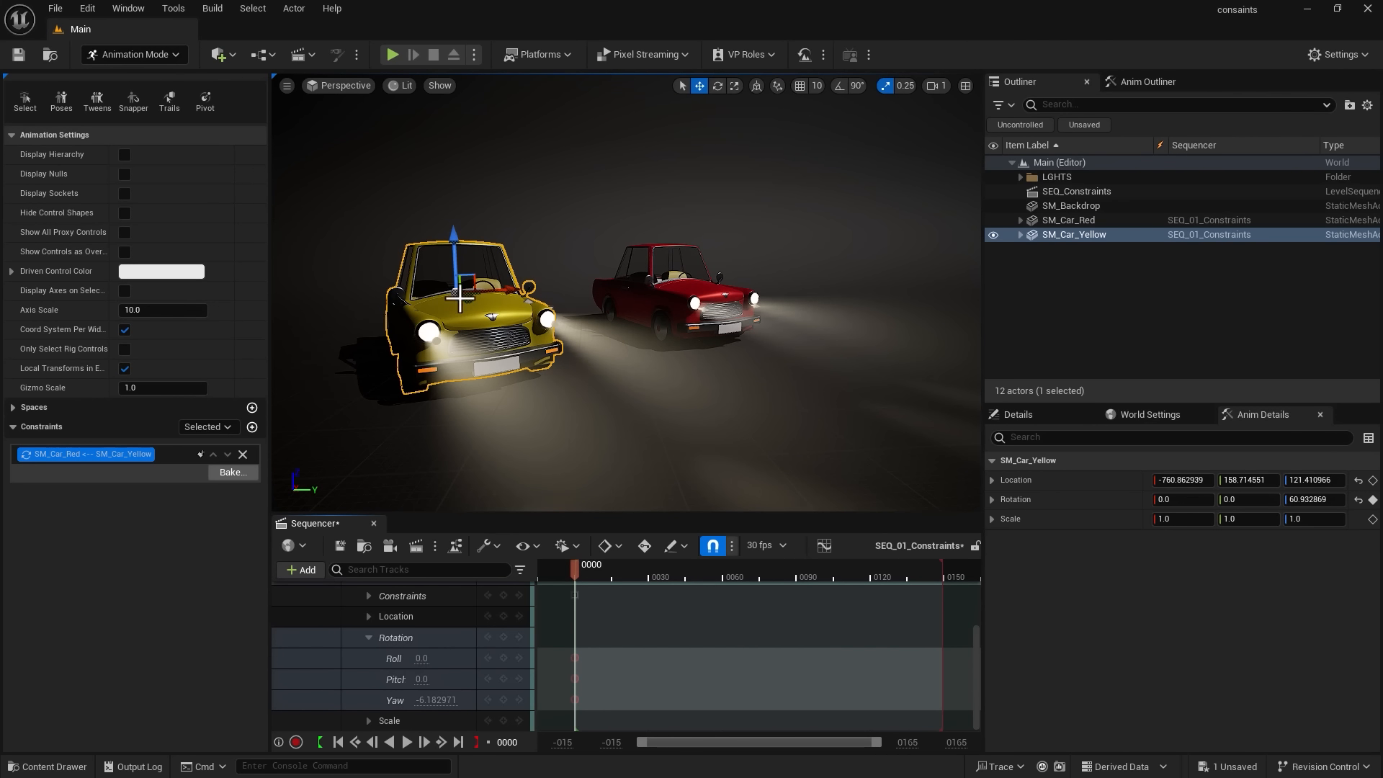
- Try rotating SM_Car_Yellow in the viewport to test its Rotation constraint
key("e")
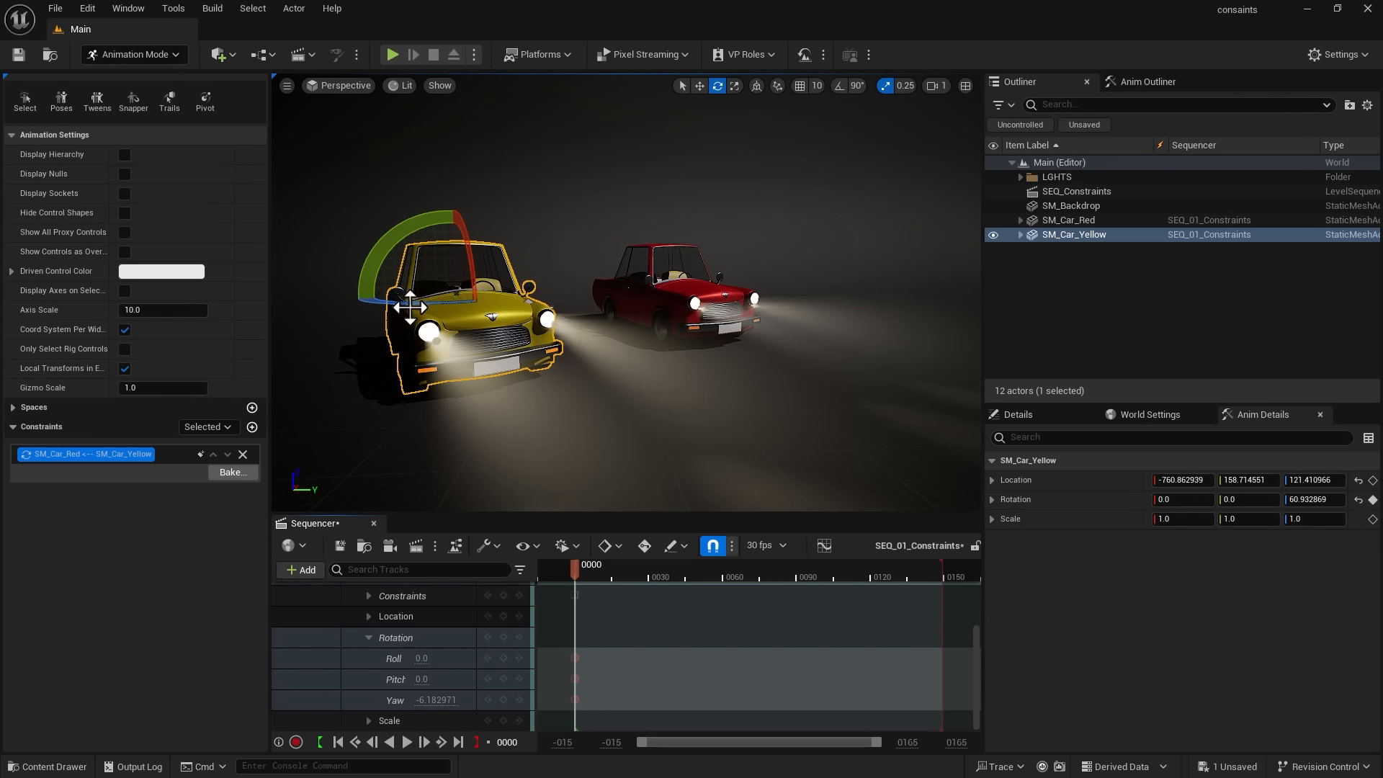
mouse_move(400, 303)
left_mouse_down()
mouse_move(461, 305)
mouse_move(378, 303)
left_mouse_up()
key("ctrl+z")
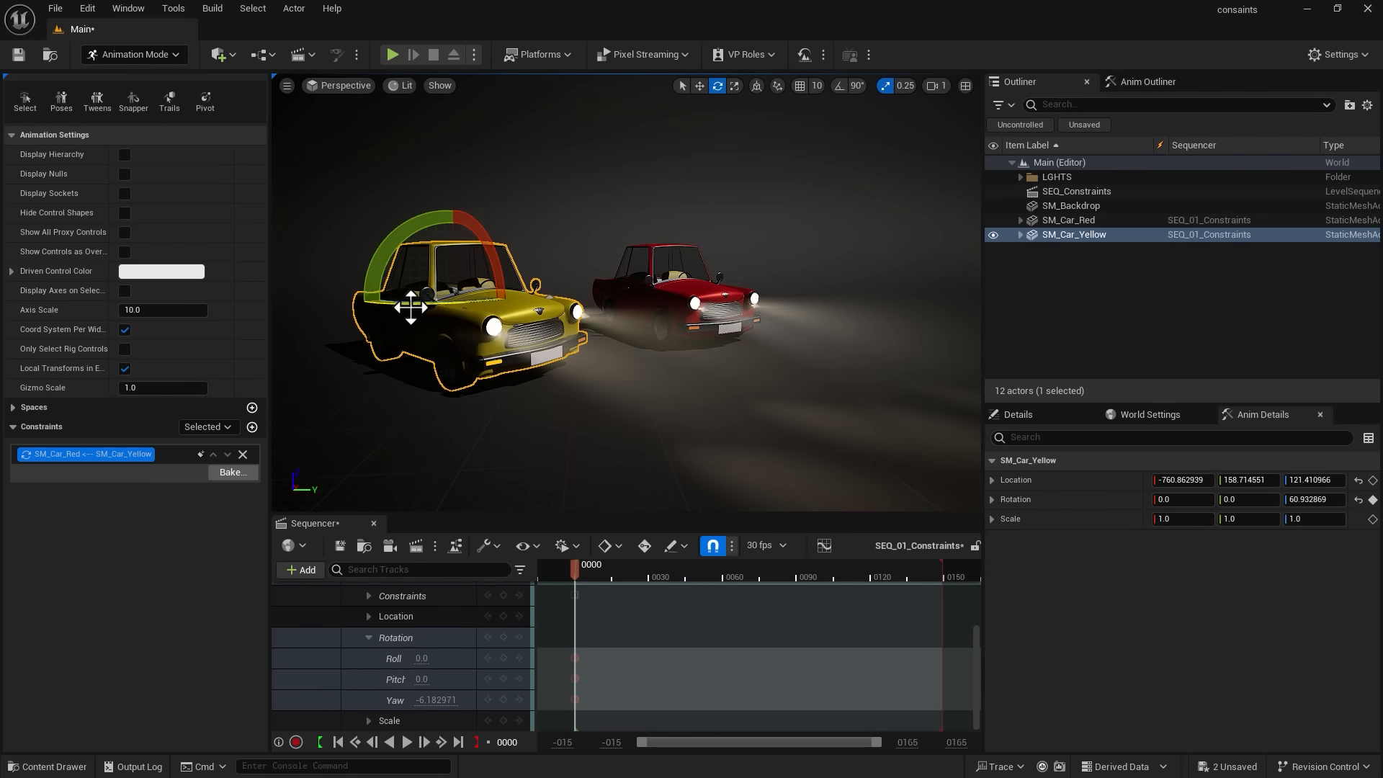
- Rotate SM_Car_Red slightly in the viewport to test whether the constrained yellow car rotates with it
left_click(649, 299)
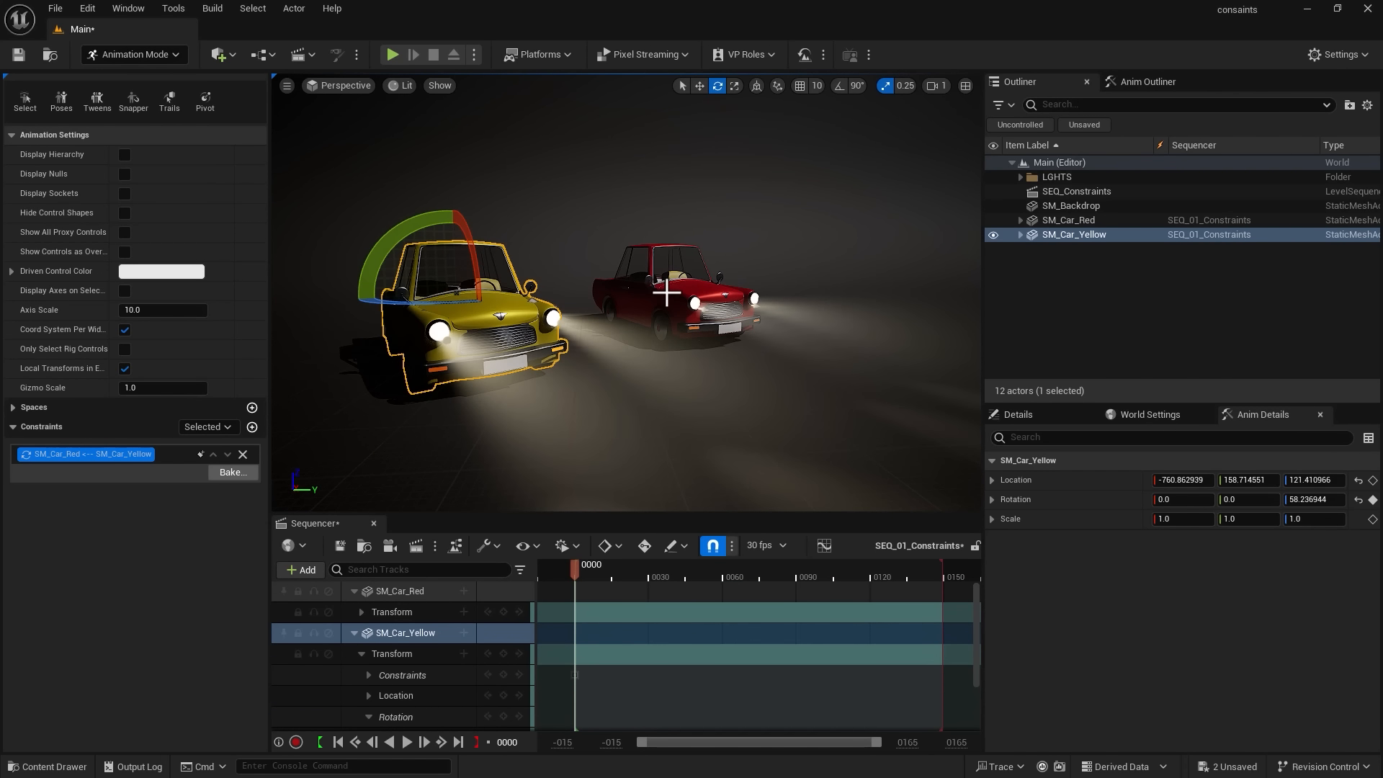
left_click(668, 294)
mouse_move(638, 299)
left_mouse_down()
mouse_move(728, 303)
mouse_move(588, 301)
mouse_move(699, 302)
mouse_move(588, 300)
mouse_move(692, 302)
mouse_move(601, 302)
mouse_move(677, 302)
mouse_move(612, 301)
mouse_move(632, 301)
left_mouse_up()
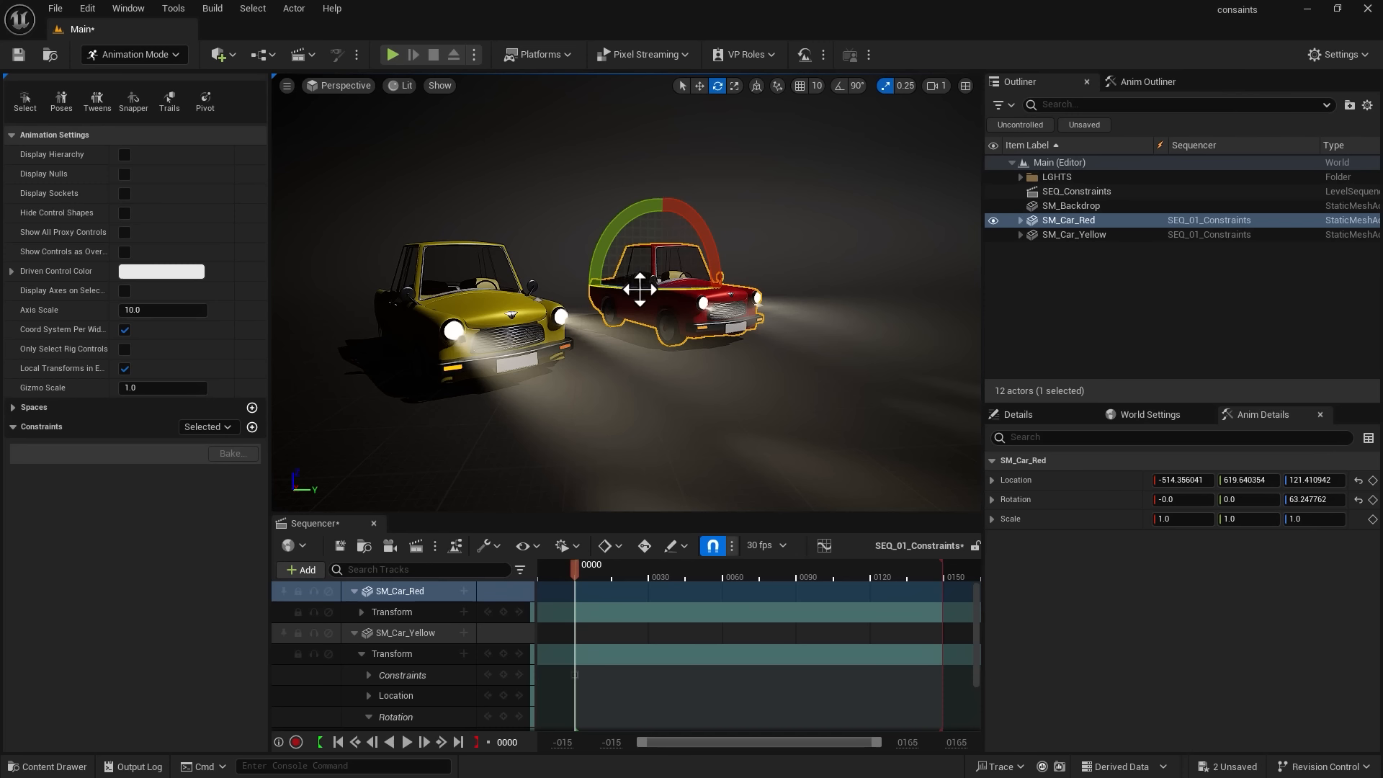
- Undo both cars' test rotations and the Rotation constraint on SM_Car_Yellow
key("ctrl+z")
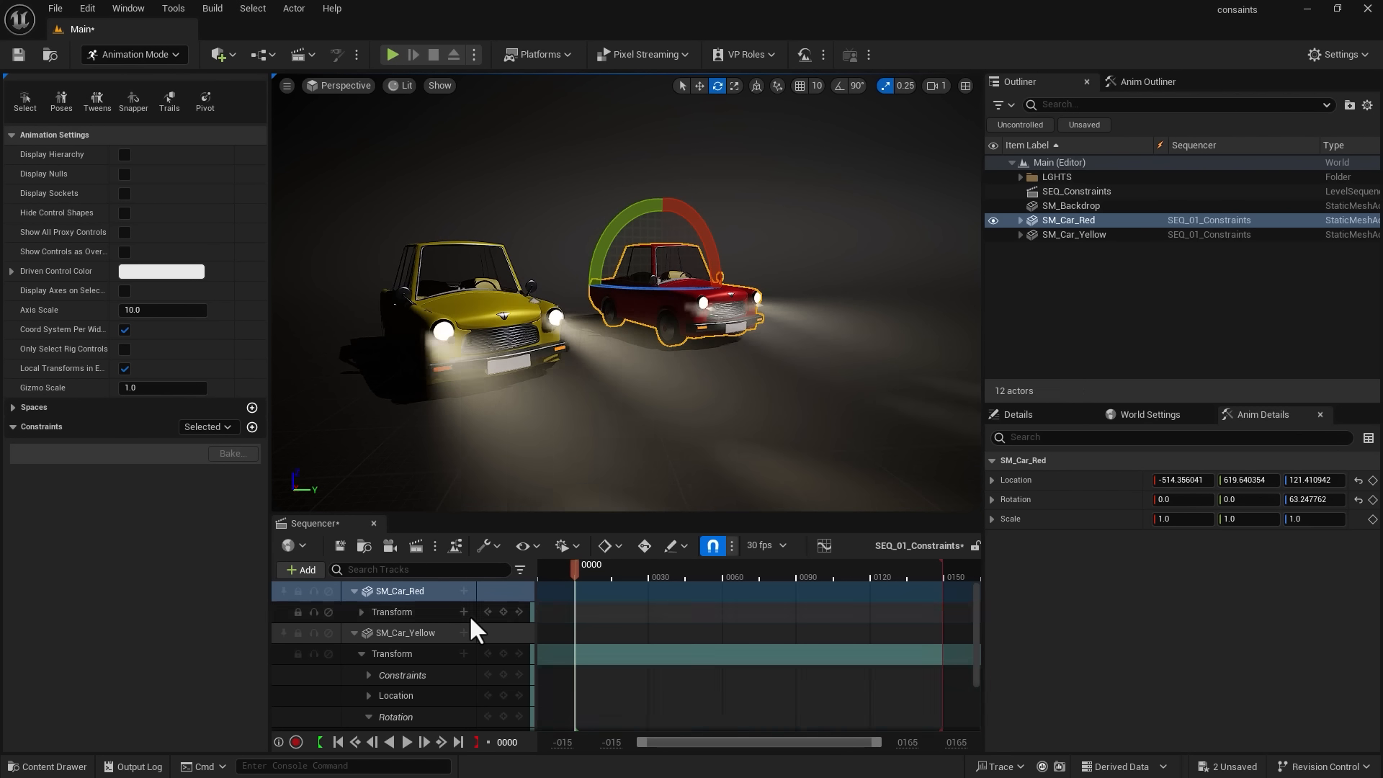
key("ctrl+z")
key("ctrl+z")
key("ctrl+z")
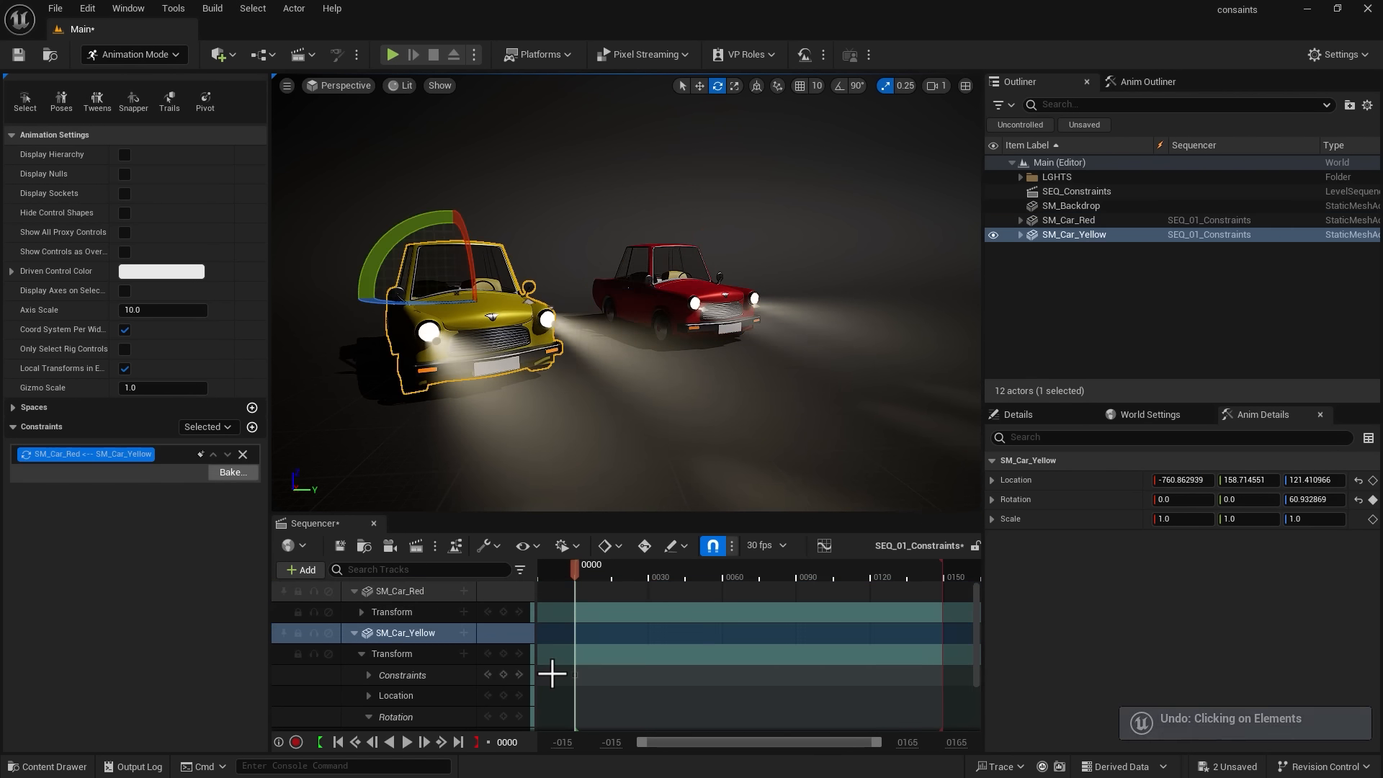
key("ctrl+y")
key("ctrl+z")
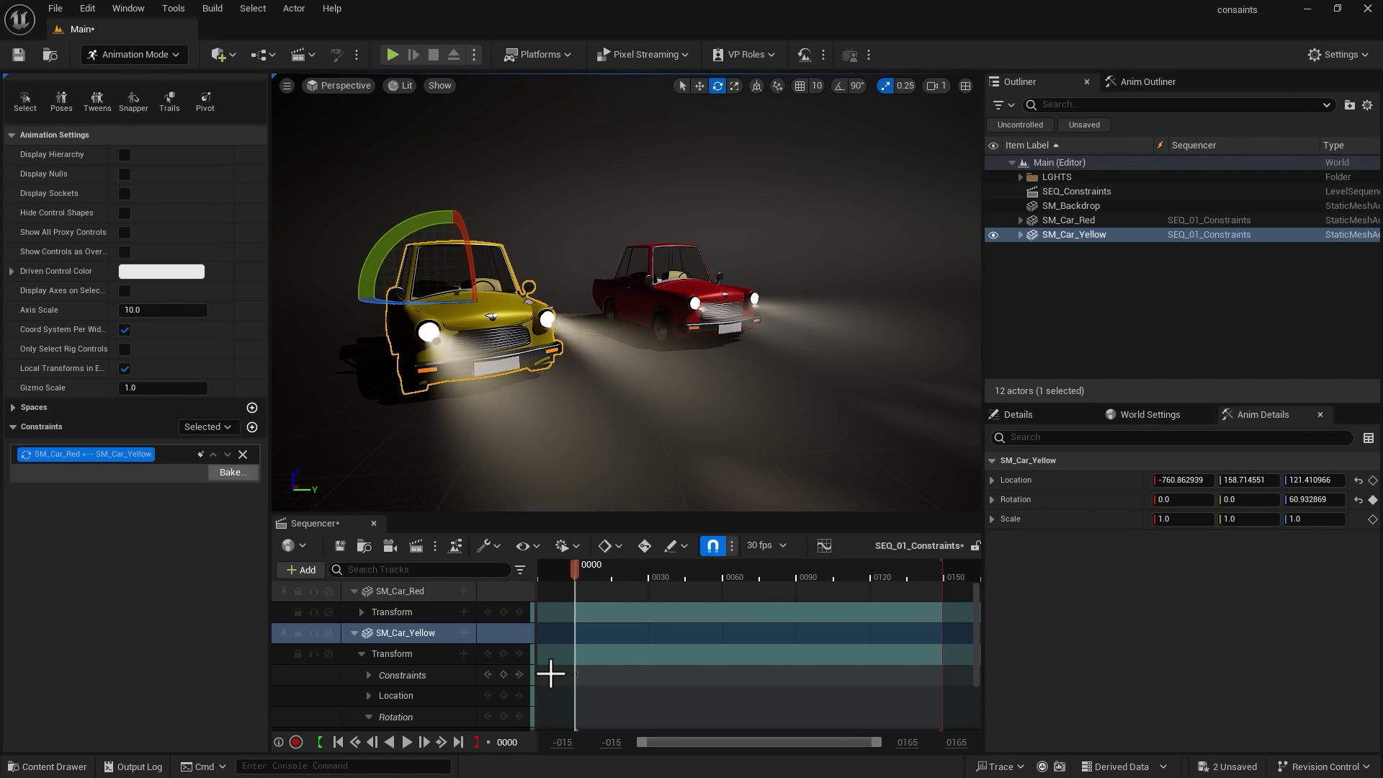
key("ctrl+z")
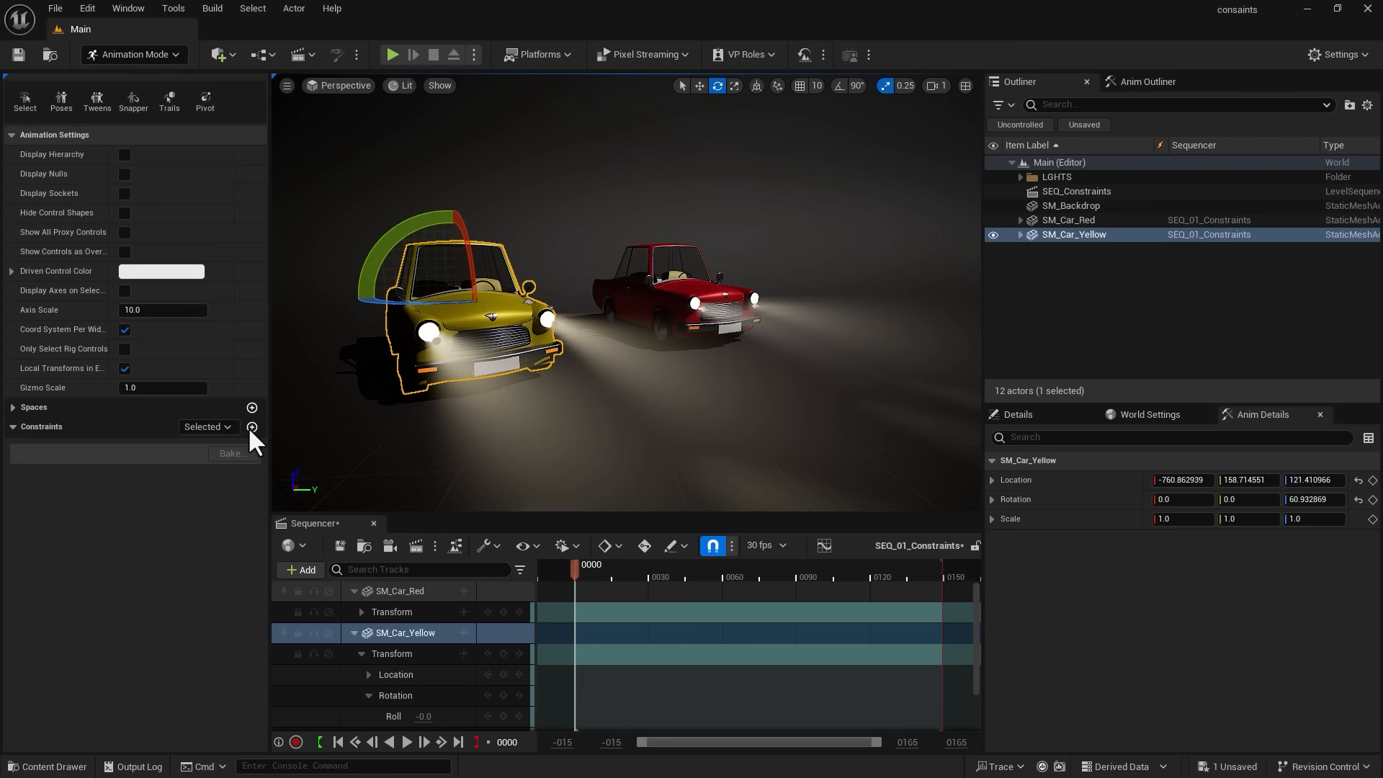
- Add a Scale constraint to SM_Car_Yellow with SM_Car_Red as its parent
key("w")
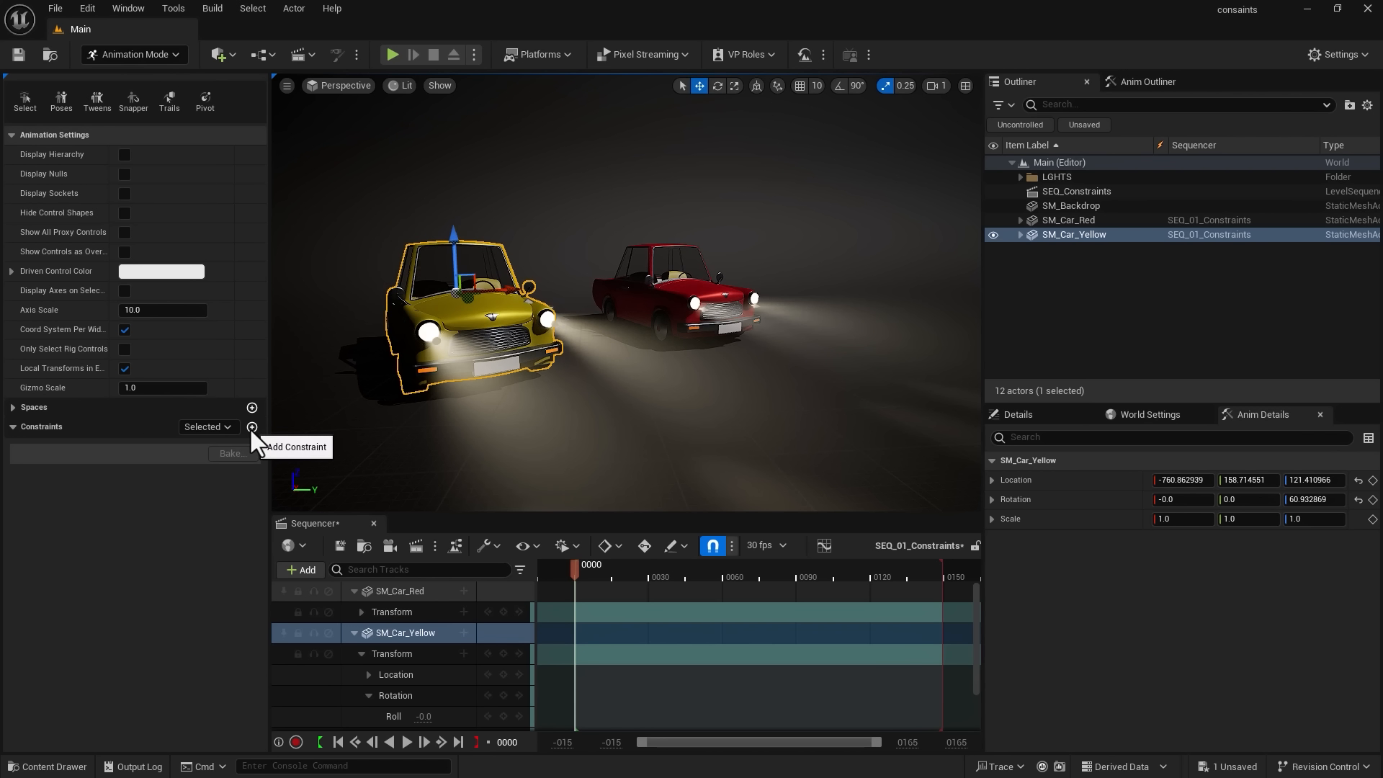
left_click(252, 428)
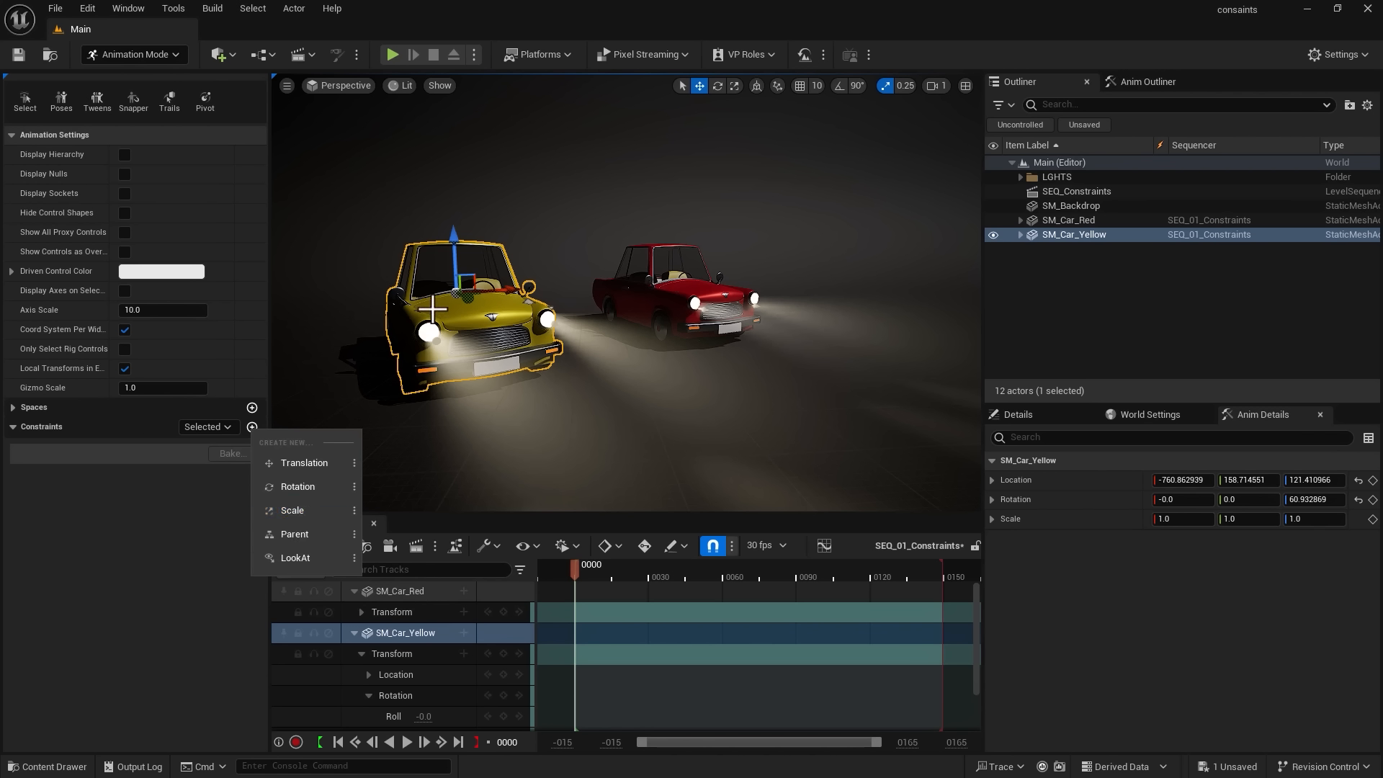
left_click(309, 512)
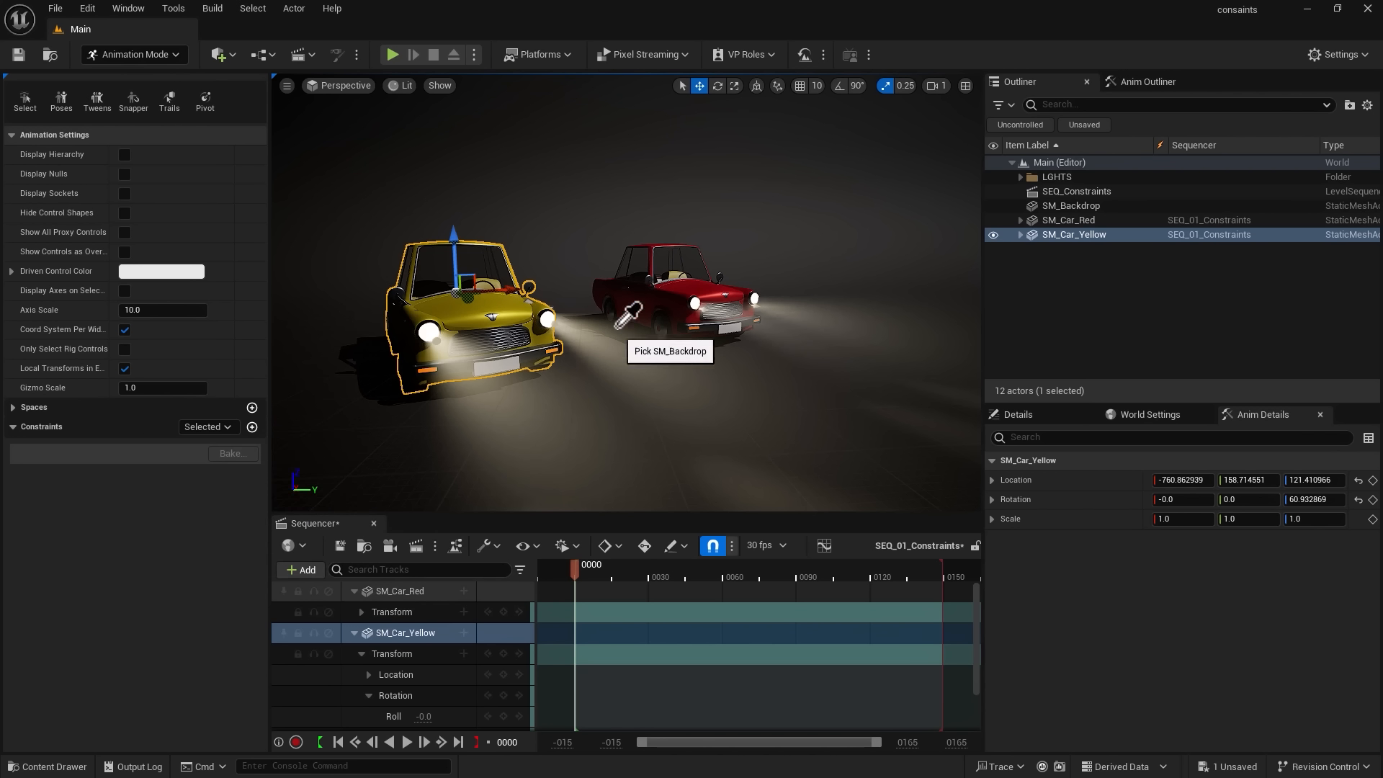
left_click(697, 278)
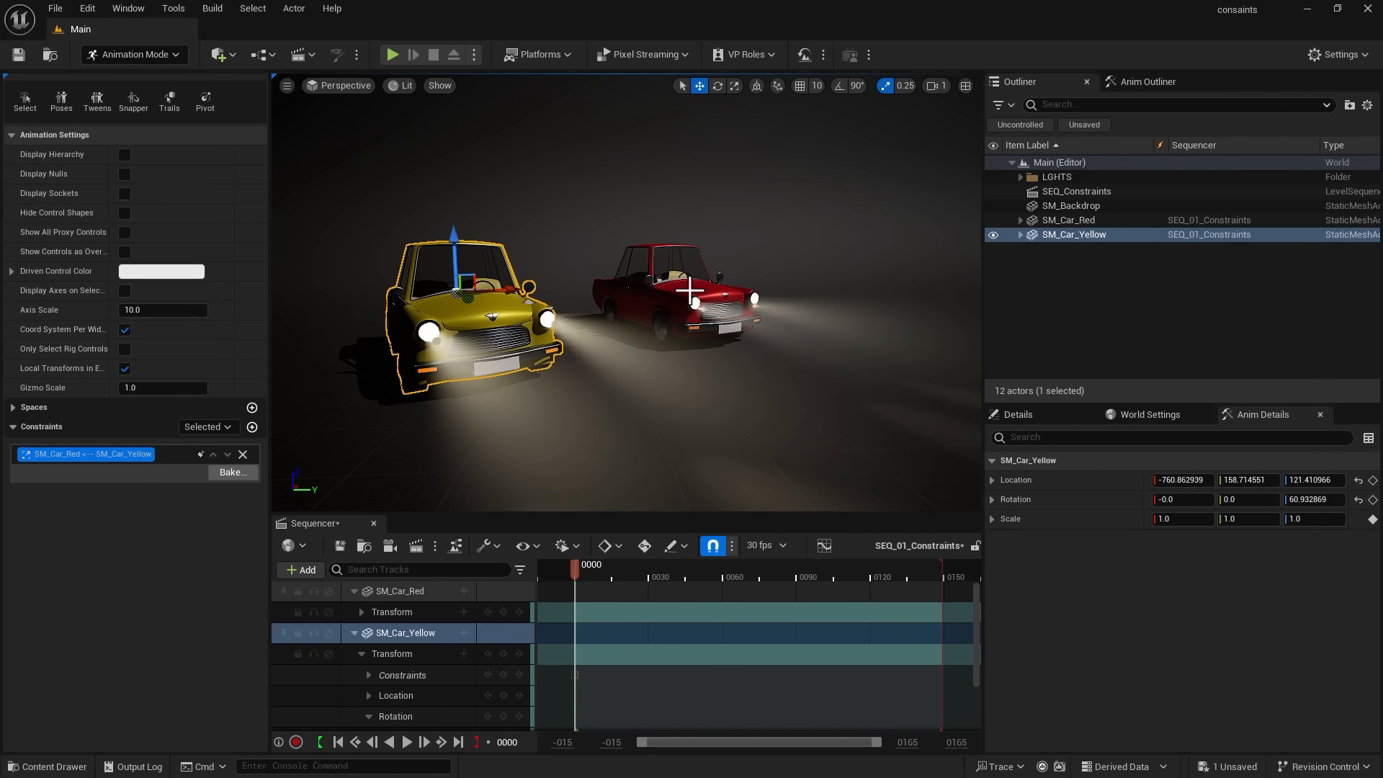
- With scale snapping off, scale SM_Car_Red uniformly to about 1.05 and try scaling SM_Car_Yellow to test the Scale constraint
left_click(690, 291)
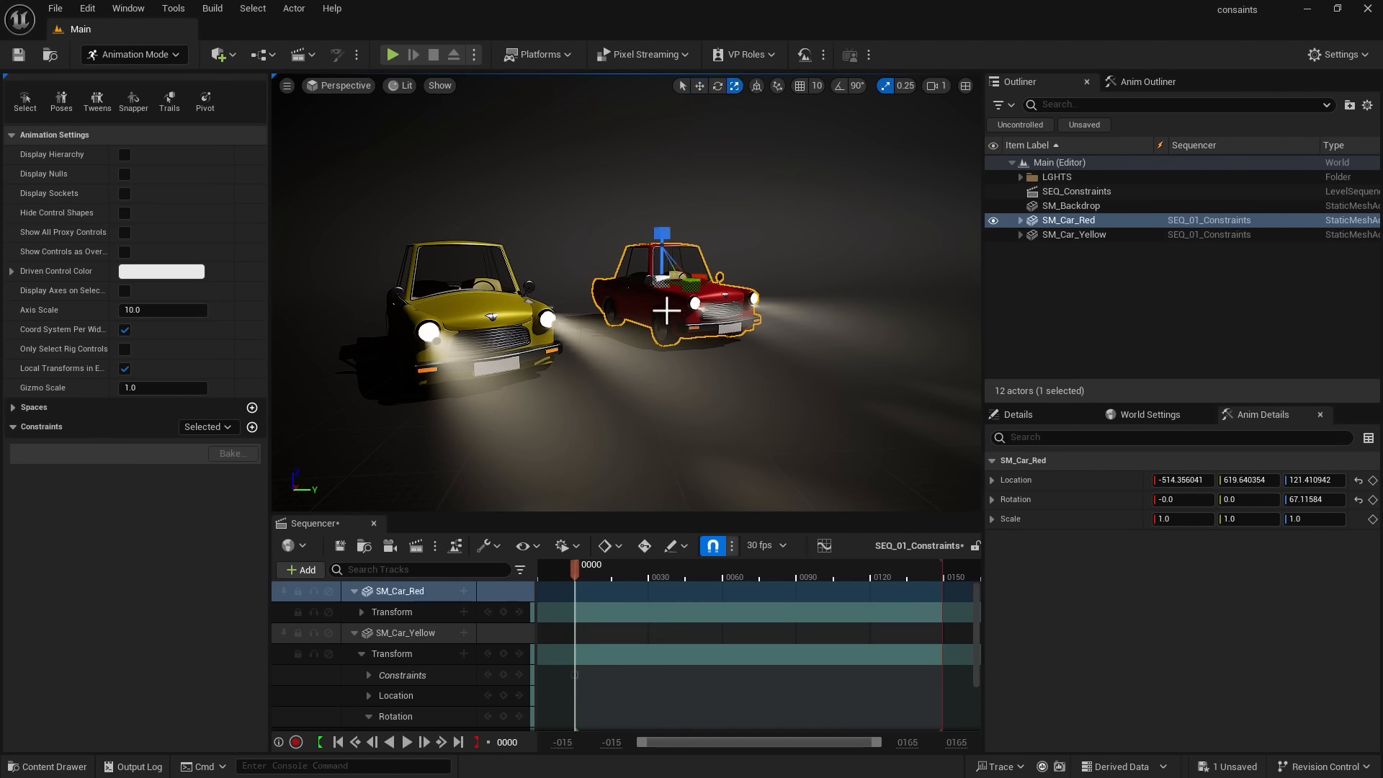
key("r")
left_click(898, 85)
left_click(655, 282)
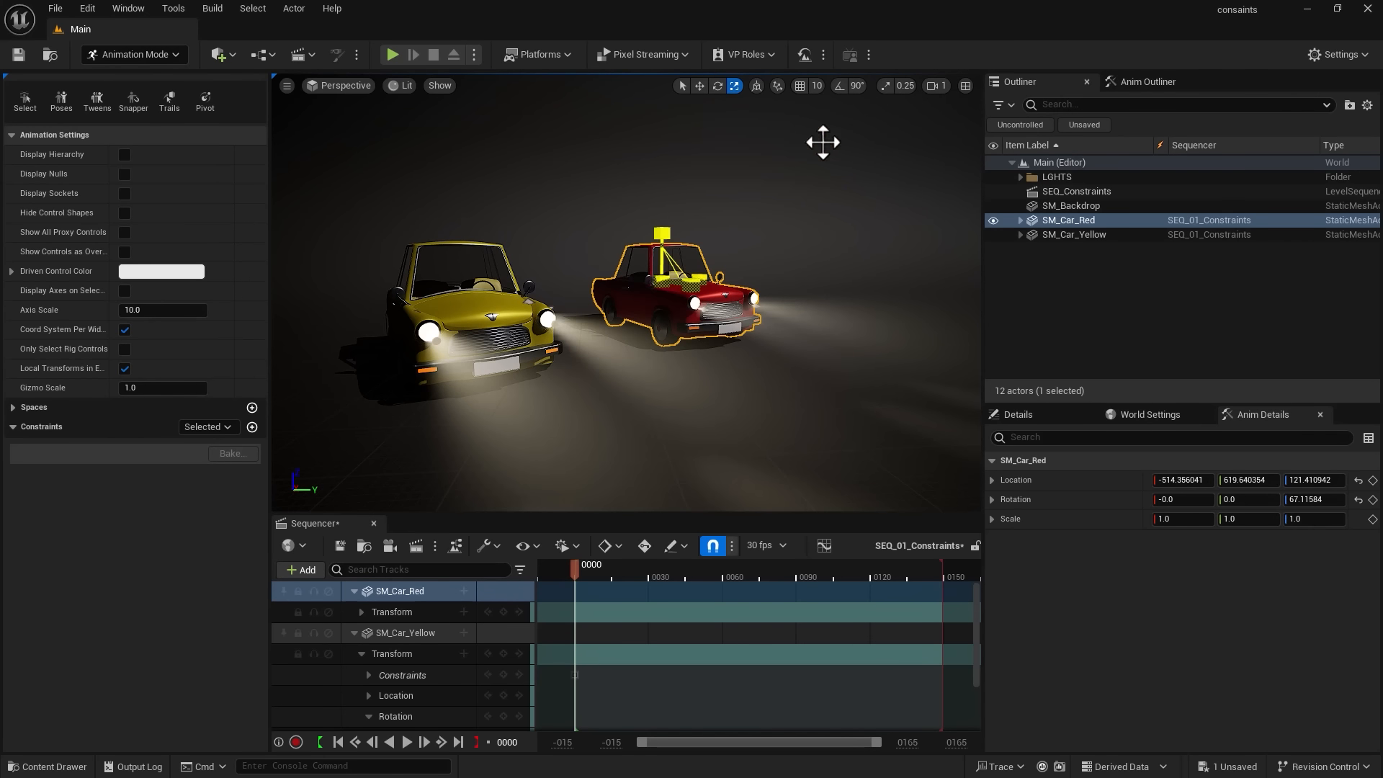
left_click(887, 87)
left_click_drag(662, 278, 711, 259)
left_click(452, 294)
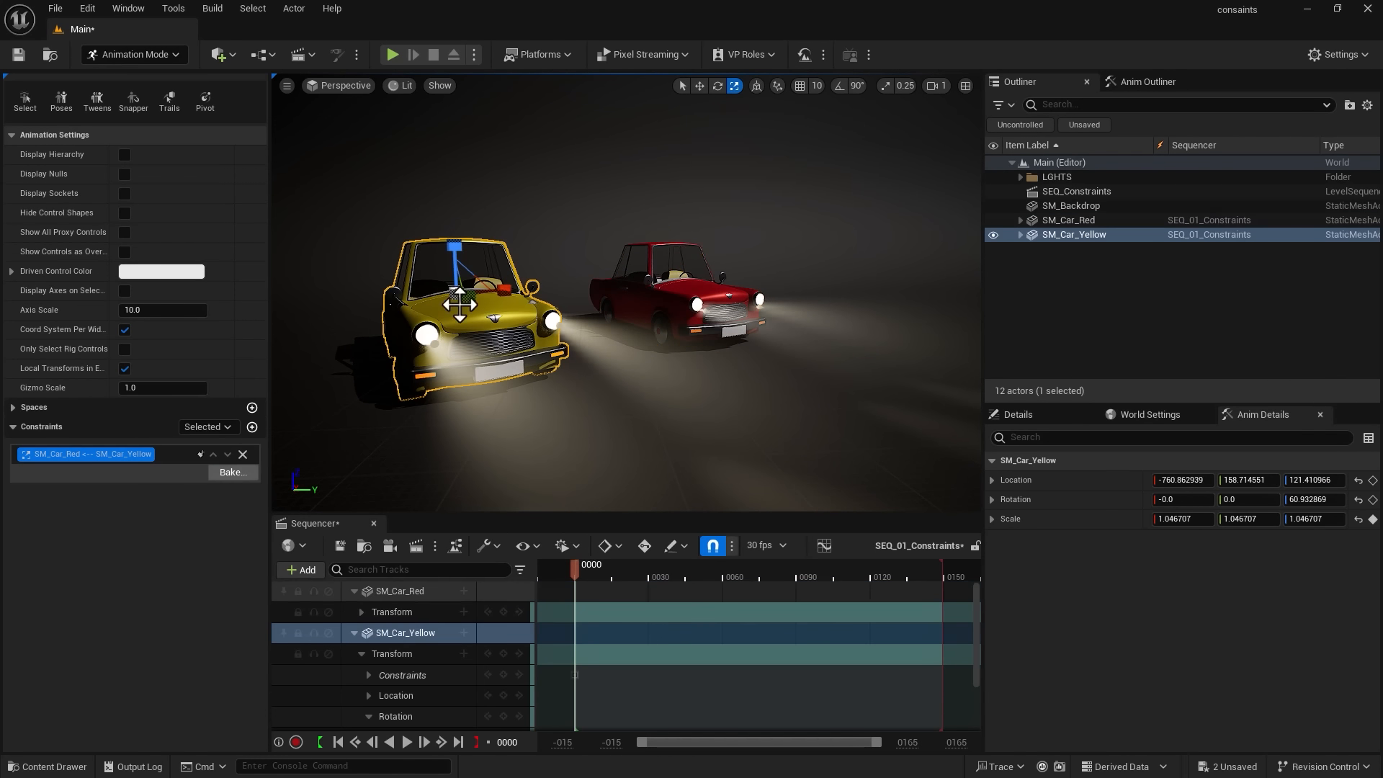
mouse_move(452, 294)
left_mouse_down()
mouse_move(484, 274)
mouse_move(427, 310)
mouse_move(453, 292)
left_mouse_up()
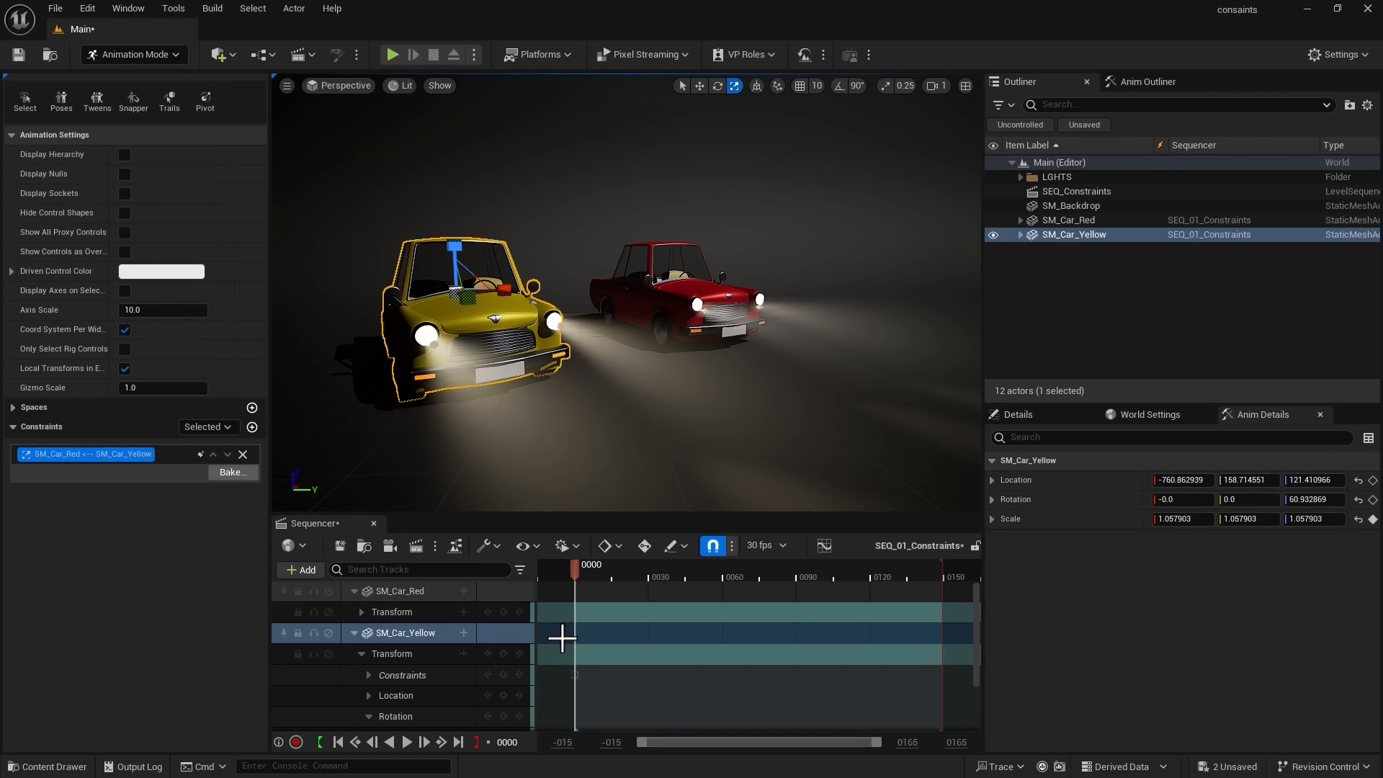
- Inspect the Scale key in SM_Car_Yellow's Transform track and remove its Scale constraint
scroll(562, 638, "down", 3)
scroll(562, 637, "down", 1)
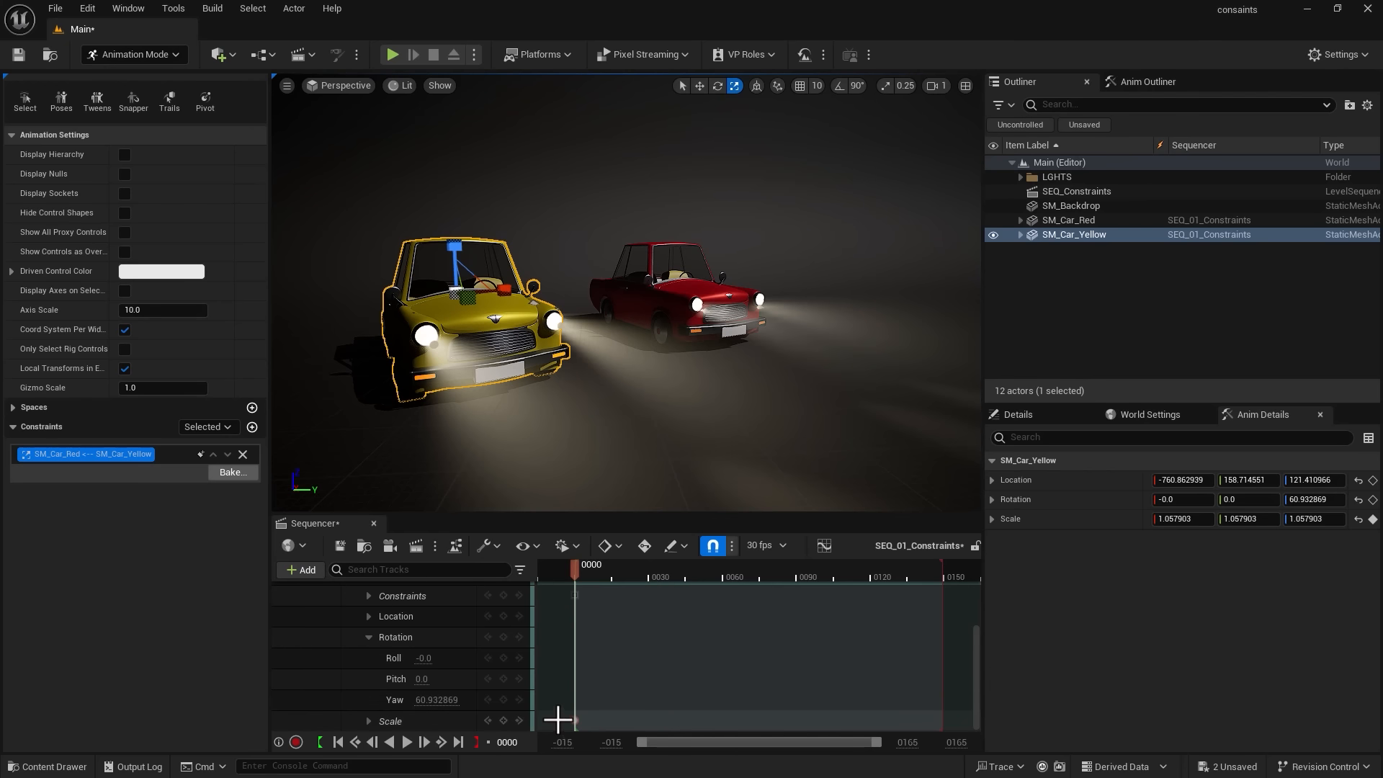
left_click_drag(561, 713, 589, 727)
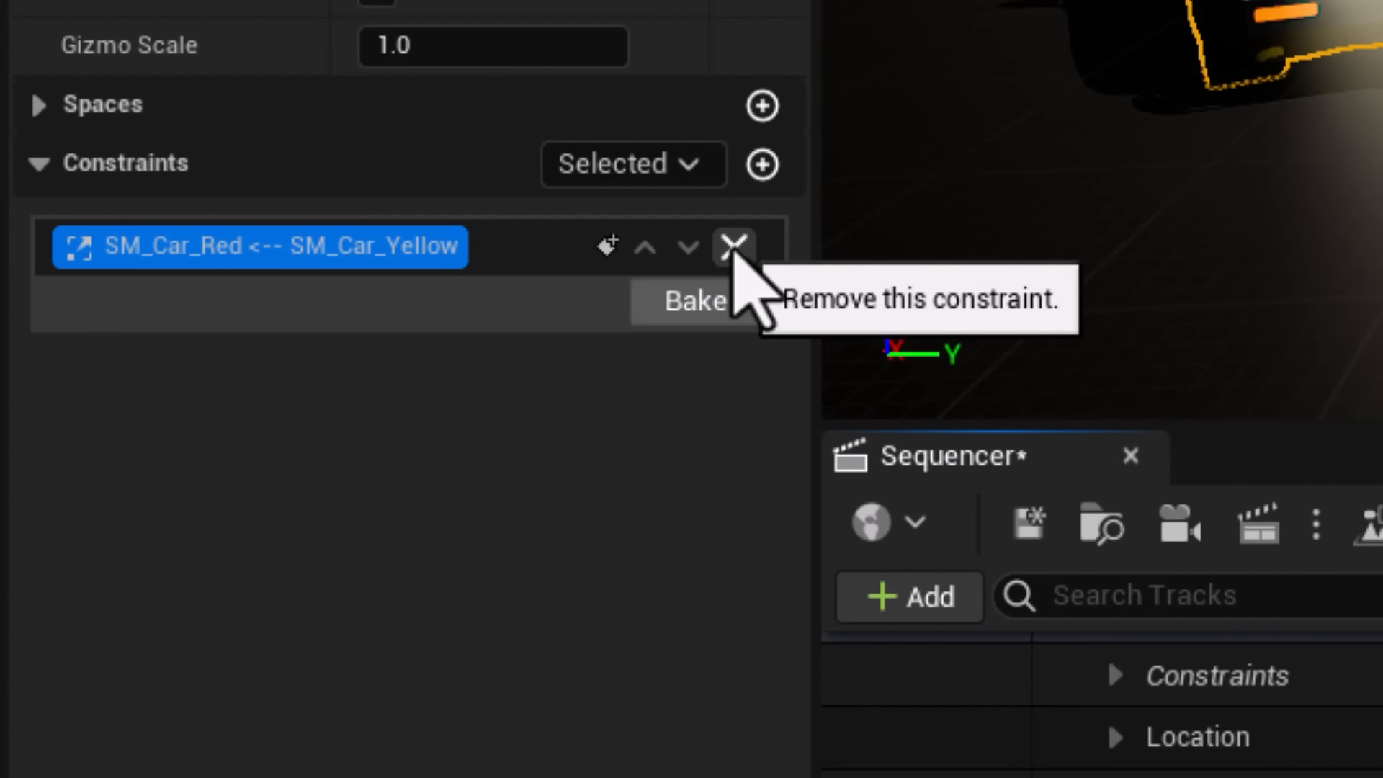
left_click(733, 247)
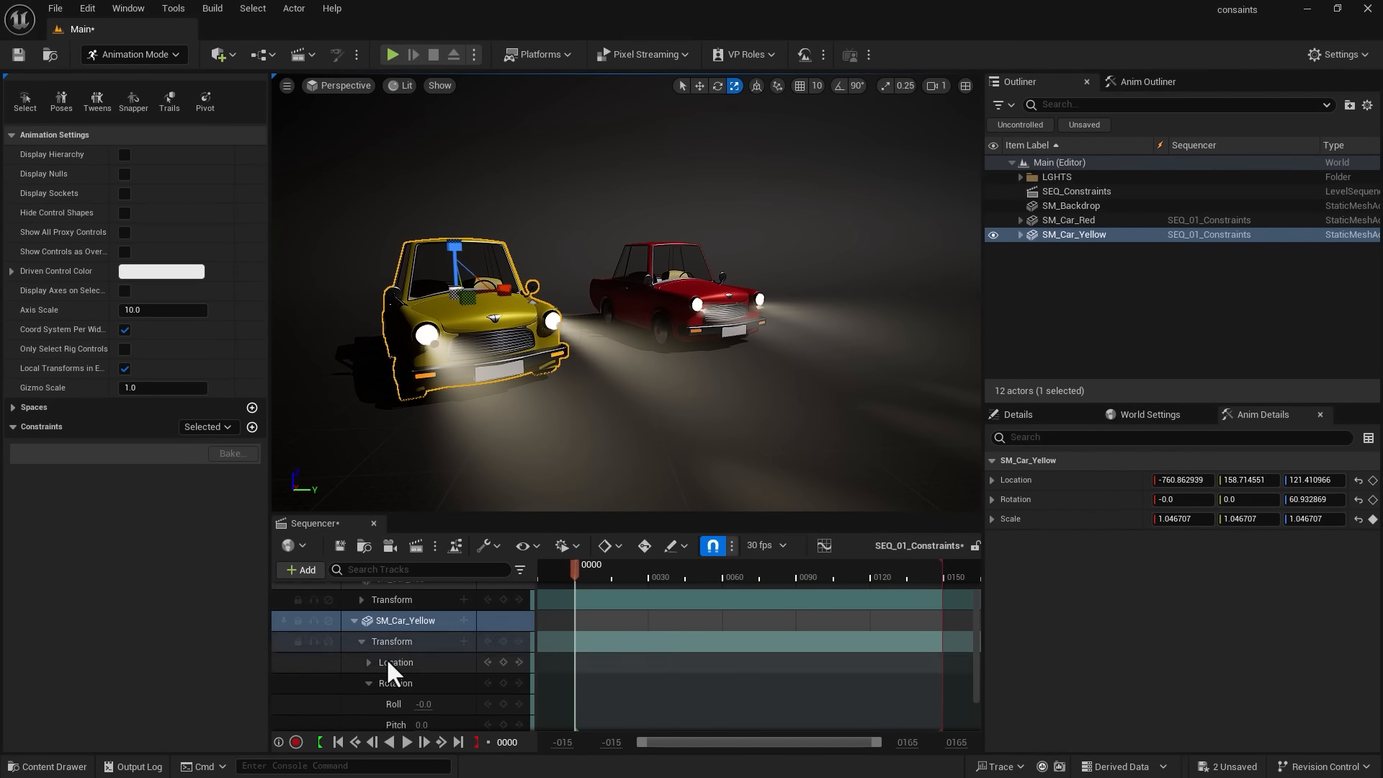
left_click(405, 585)
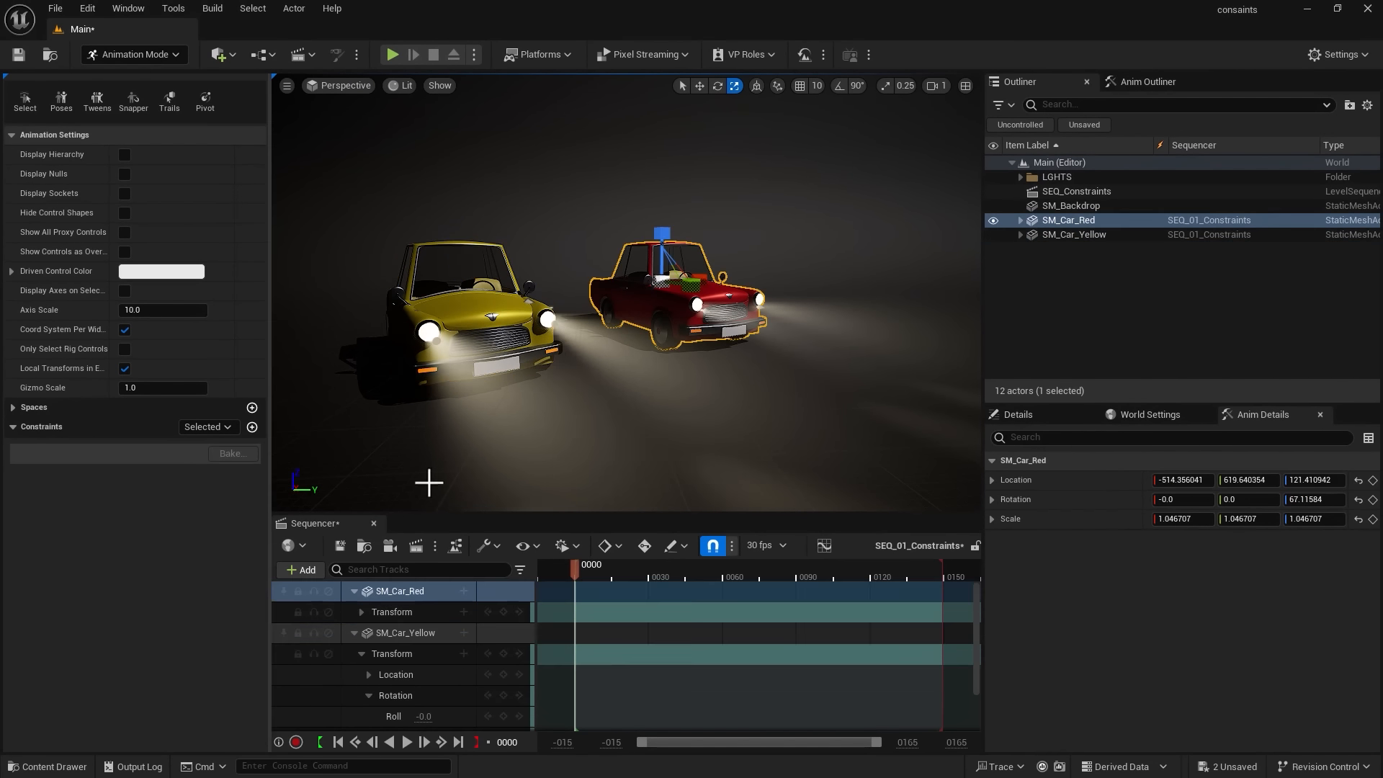
left_click(252, 427)
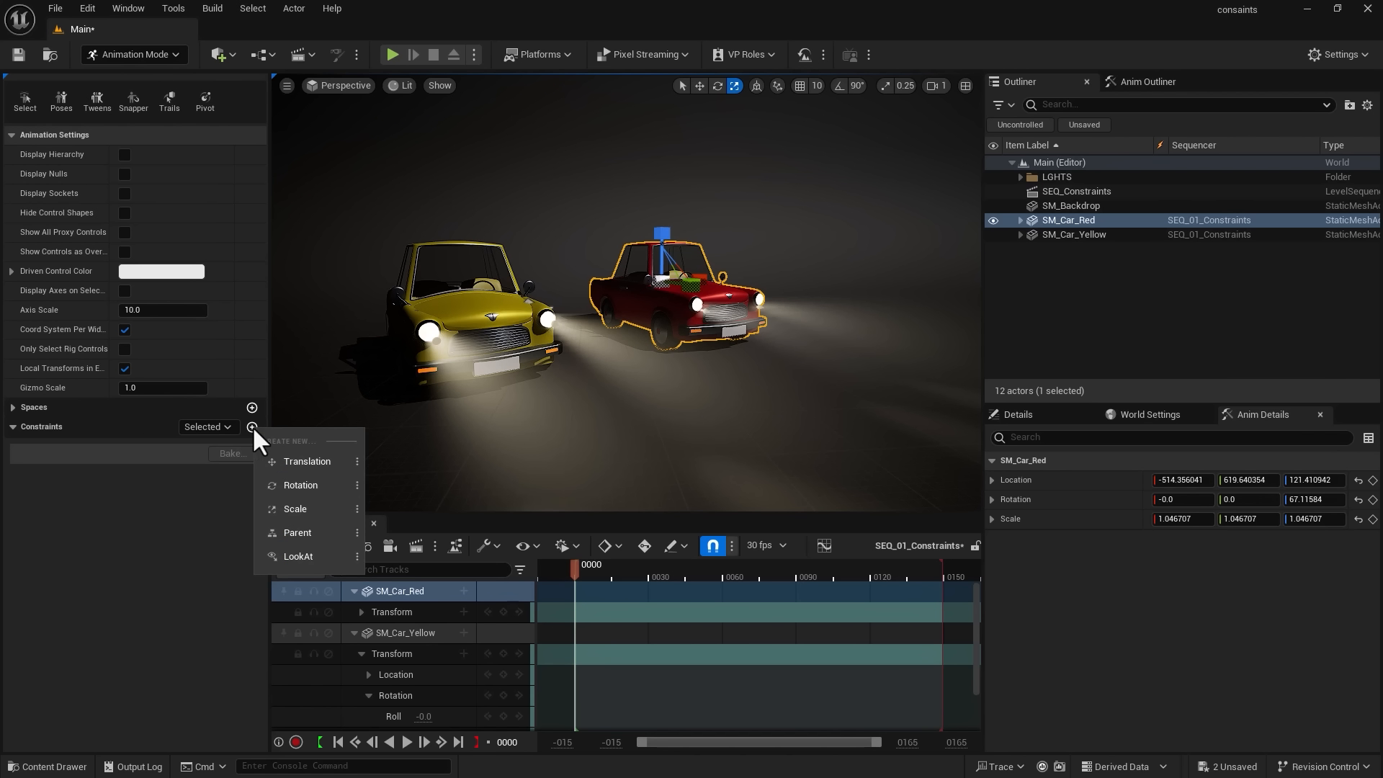
left_click(295, 534)
- Add a Parent constraint to SM_Car_Yellow with SM_Car_Red as its parent, and check the keys in its Transform track
left_click(457, 310)
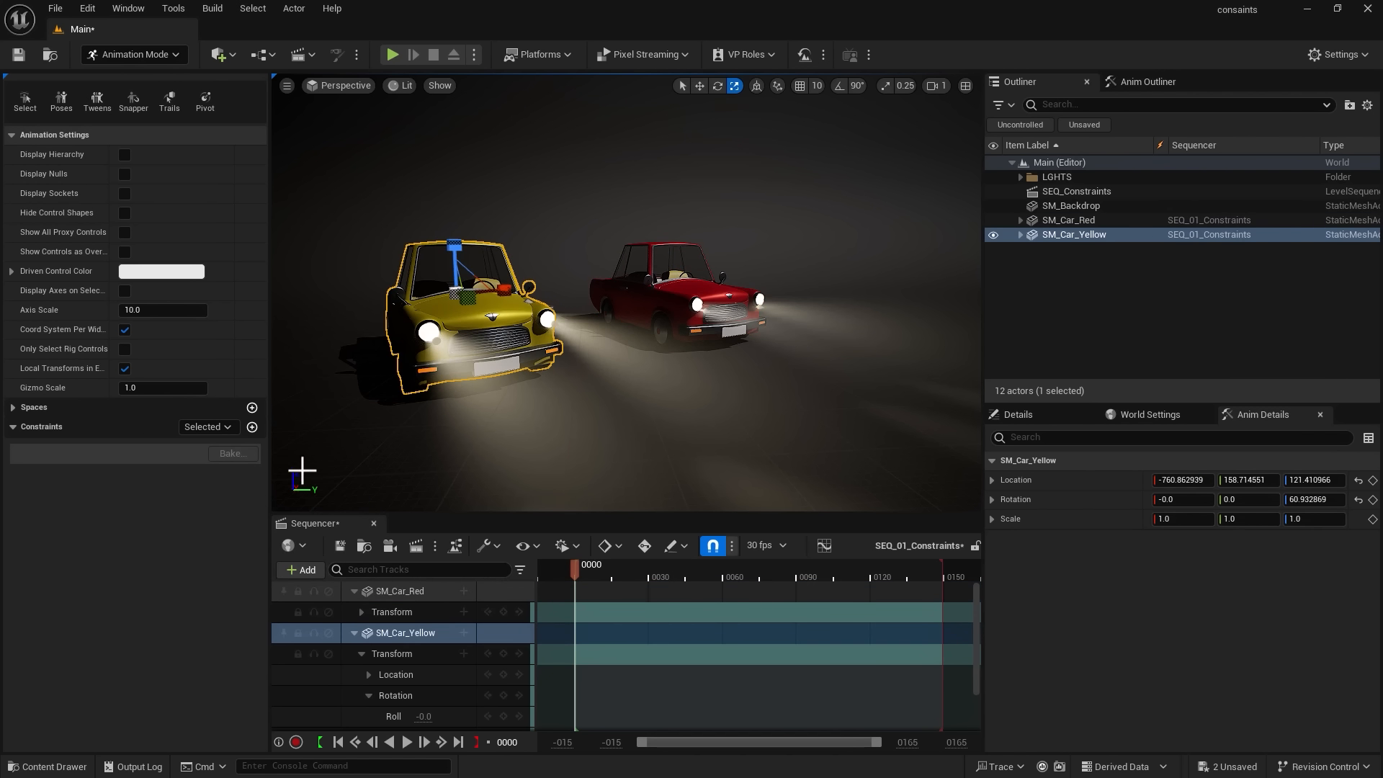
left_click(252, 428)
left_click(315, 513)
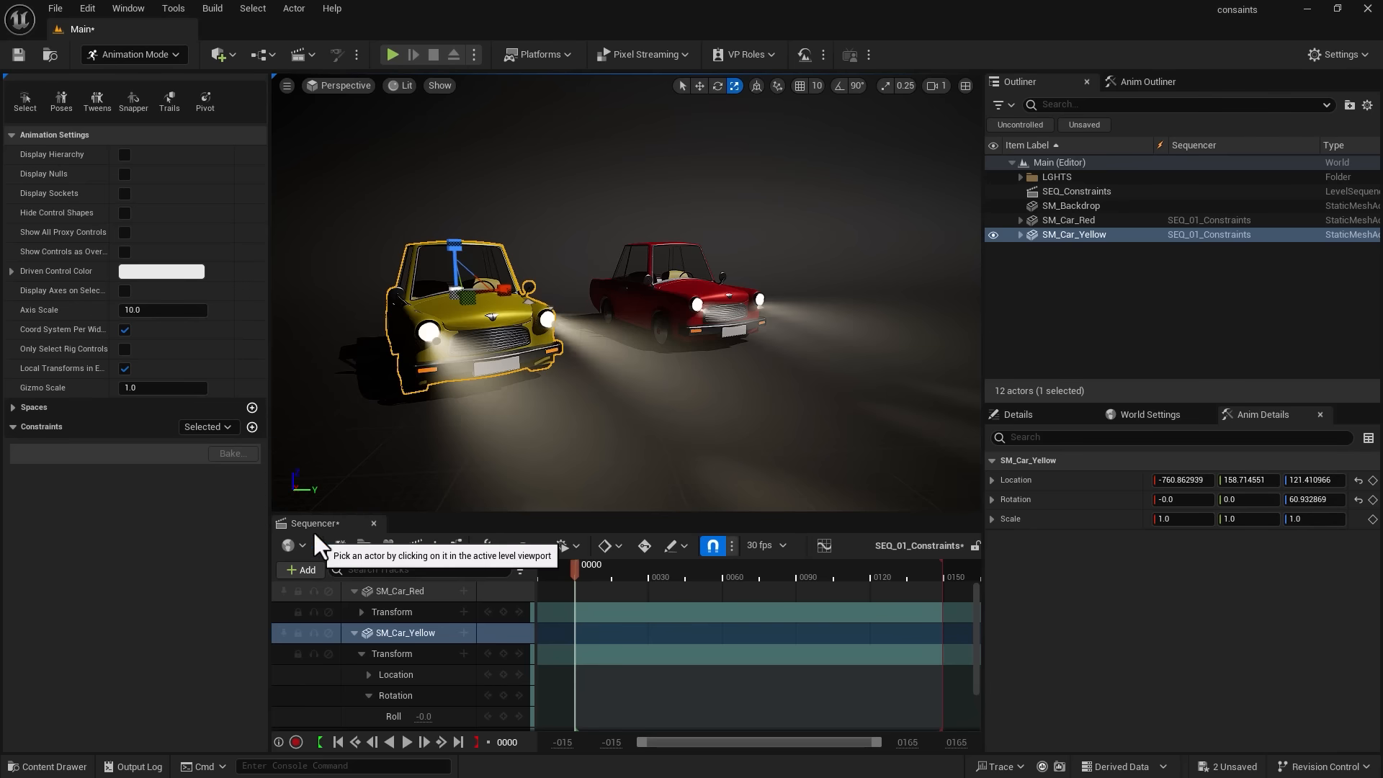
left_click(664, 294)
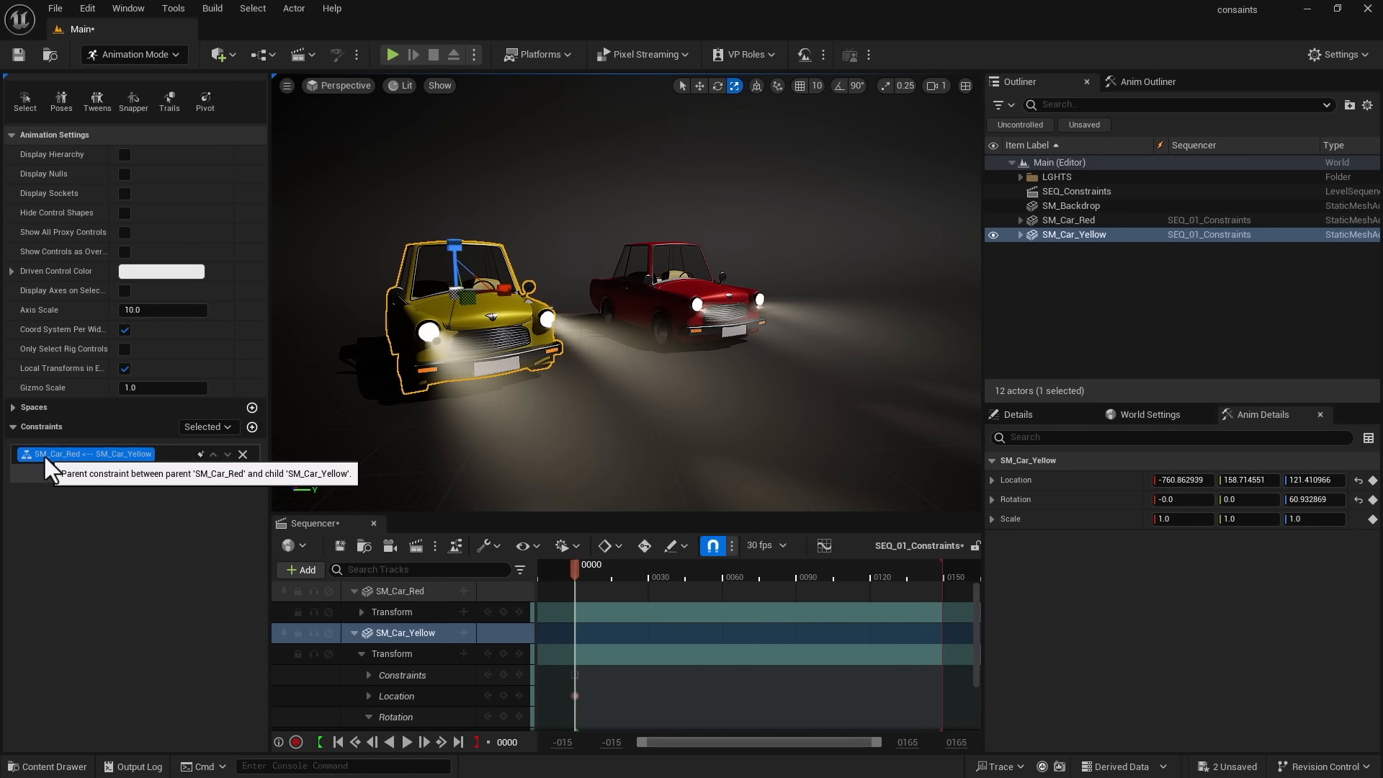
scroll(313, 625, "down", 2)
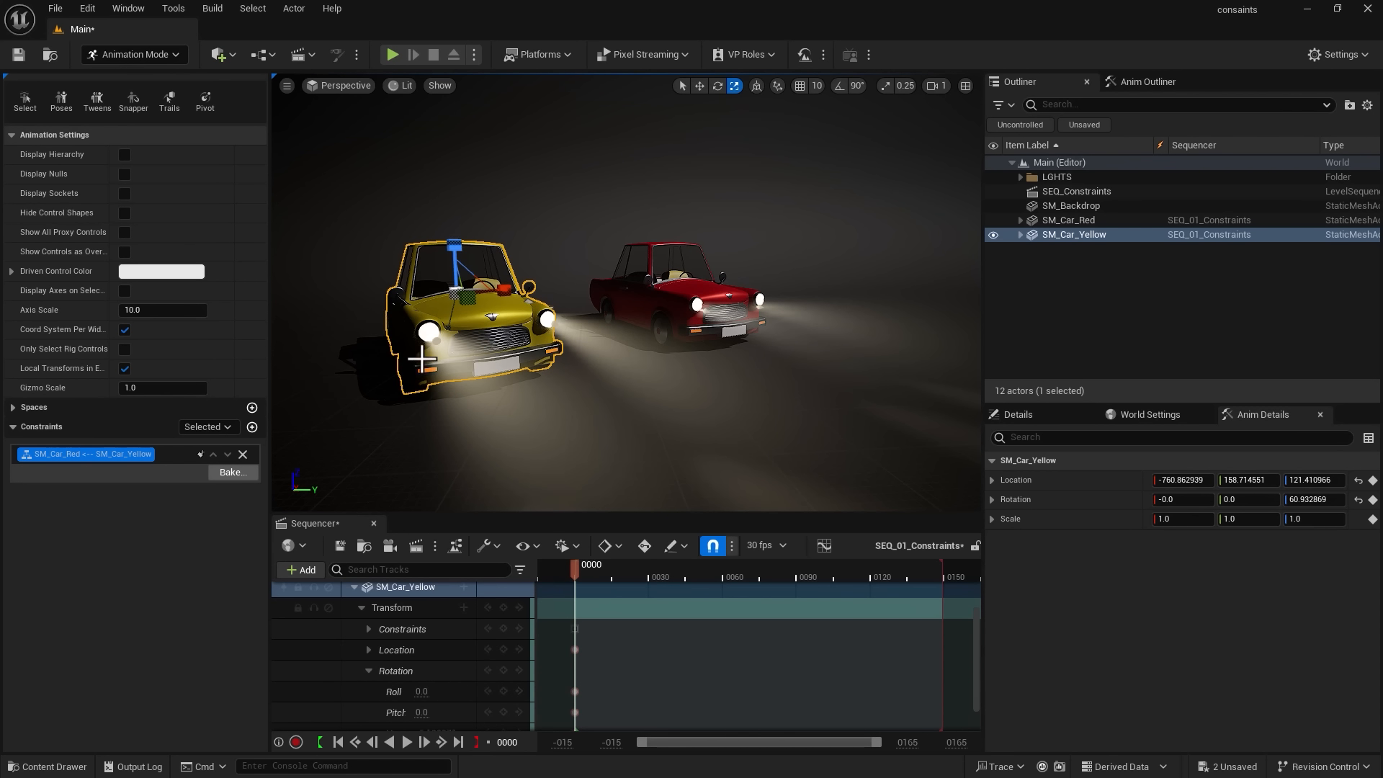
- Move and rotate SM_Car_Red to test the Parent constraint on SM_Car_Yellow, and cancel the pending autosave
key("w")
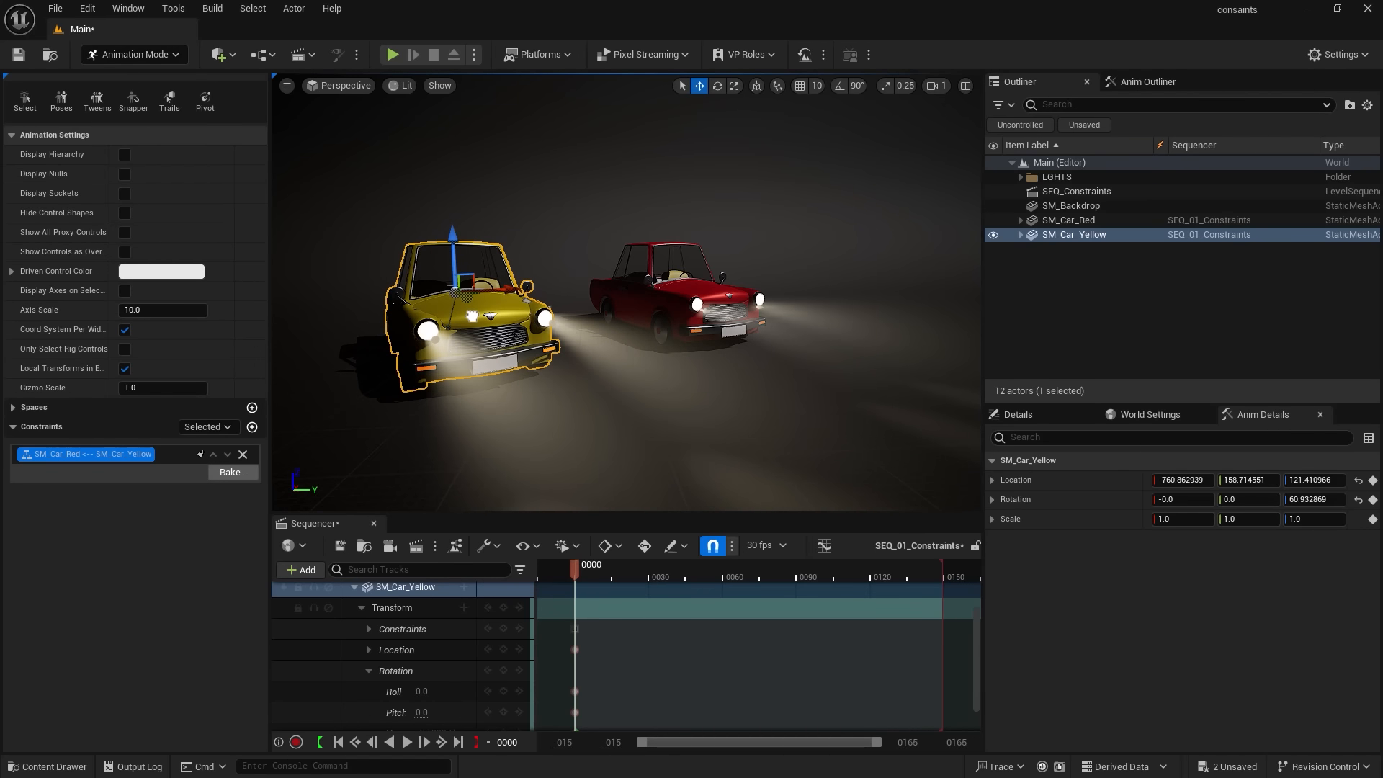
left_click(674, 303)
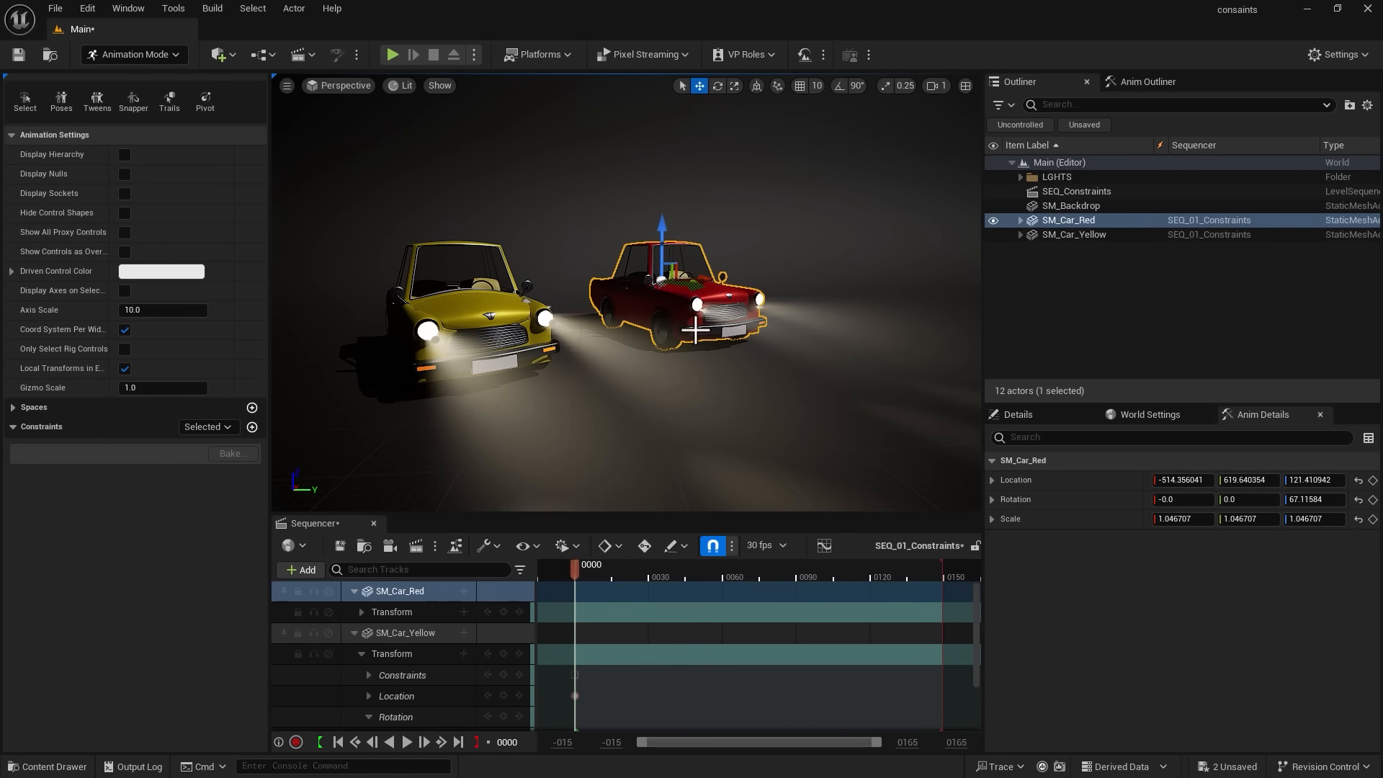
left_click_drag(581, 386, 481, 386, "alt")
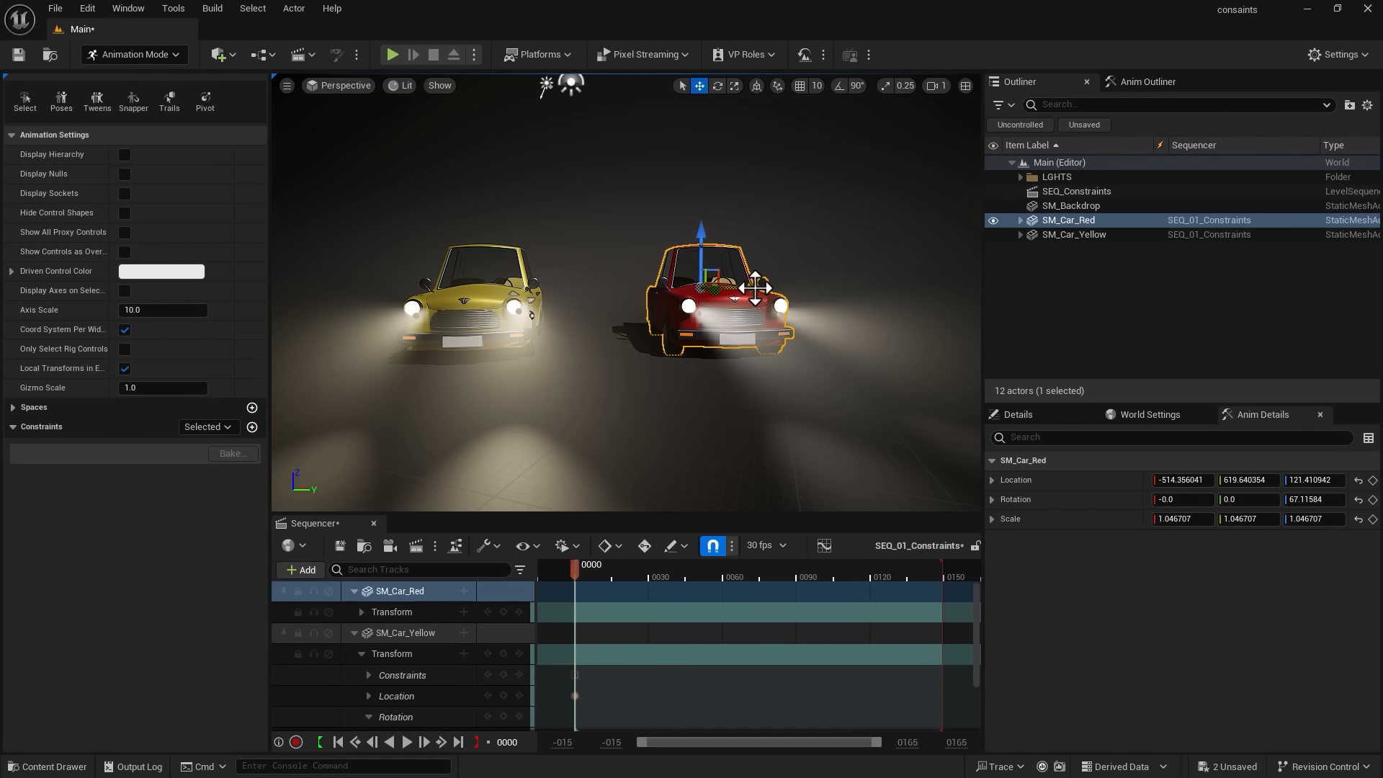
mouse_move(753, 290)
left_mouse_down()
mouse_move(821, 291)
mouse_move(709, 302)
mouse_move(763, 311)
left_mouse_up()
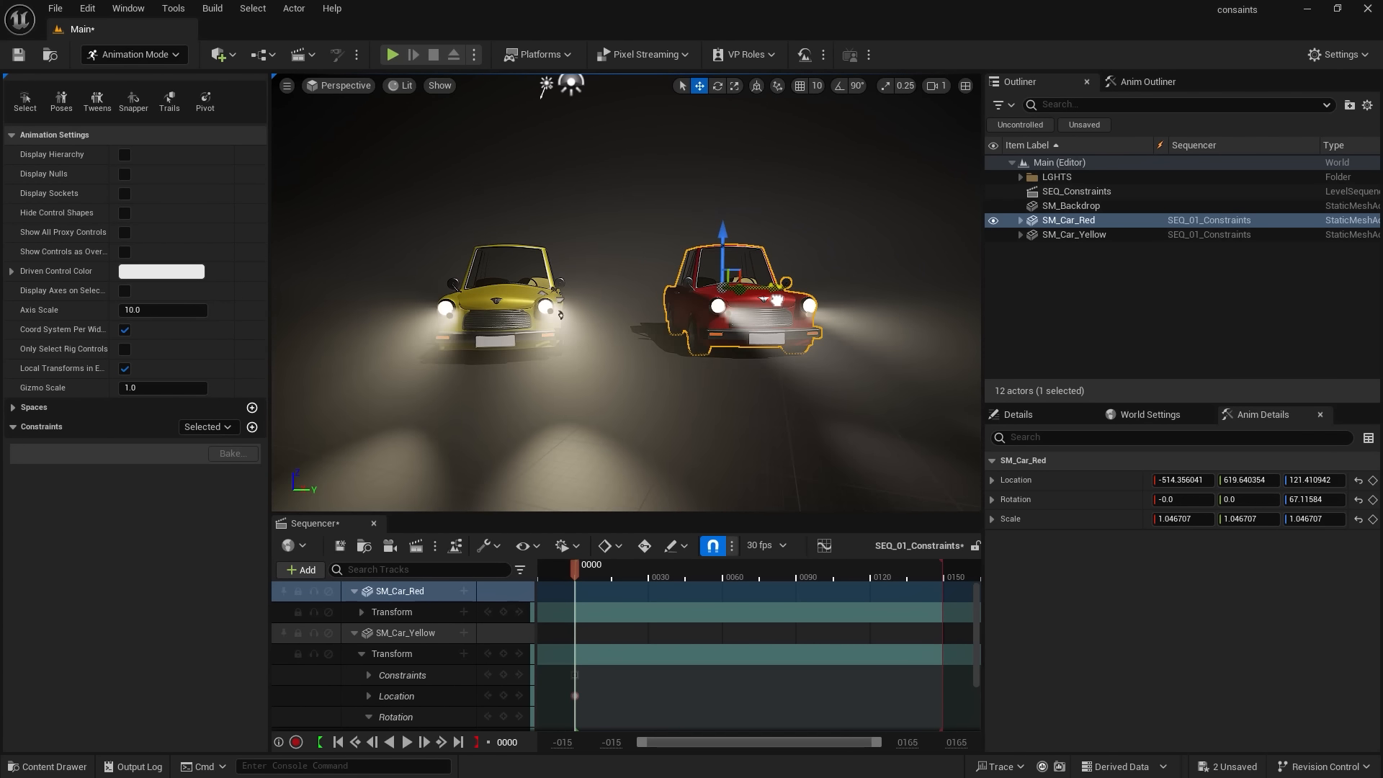
key("e")
left_click_drag(666, 287, 806, 292)
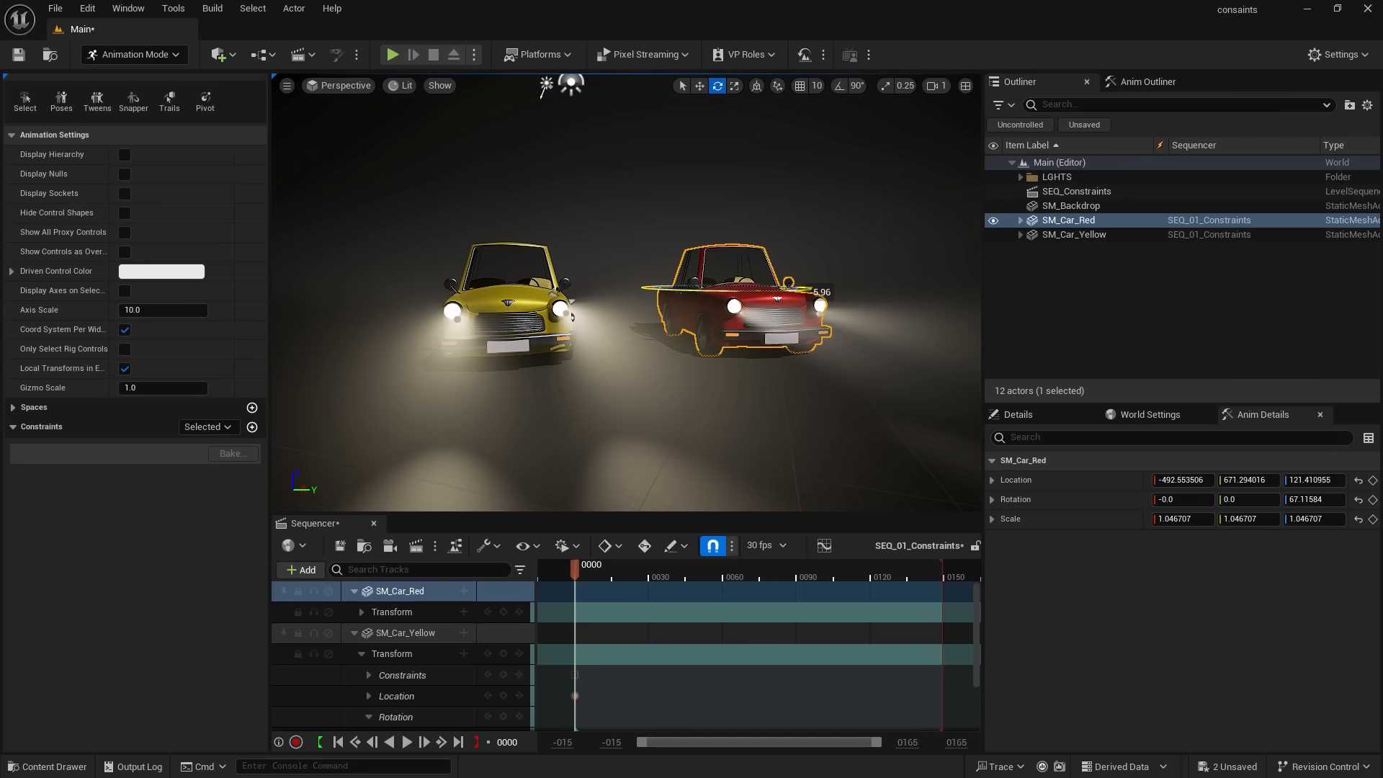
mouse_move(821, 292)
left_mouse_down()
mouse_move(847, 295)
mouse_move(807, 292)
left_mouse_up()
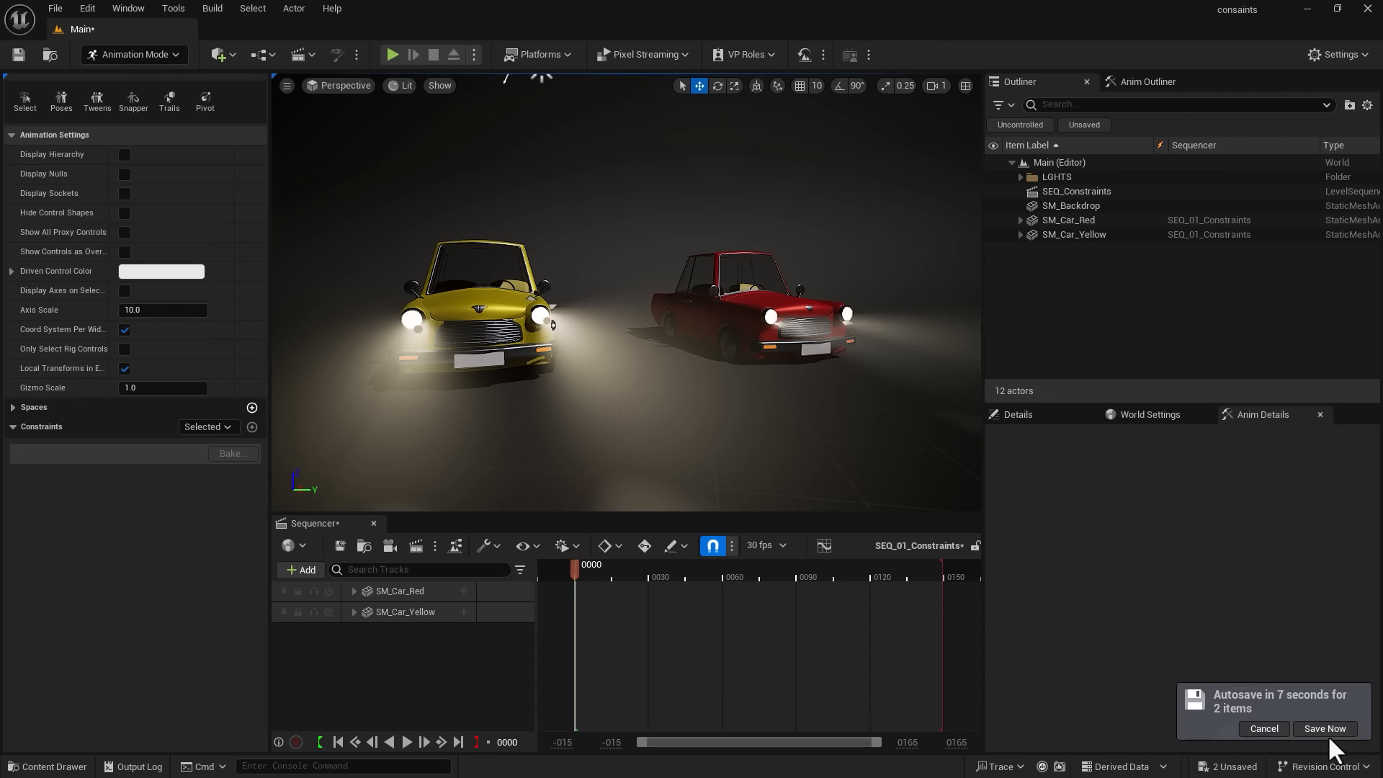
left_click(1264, 728)
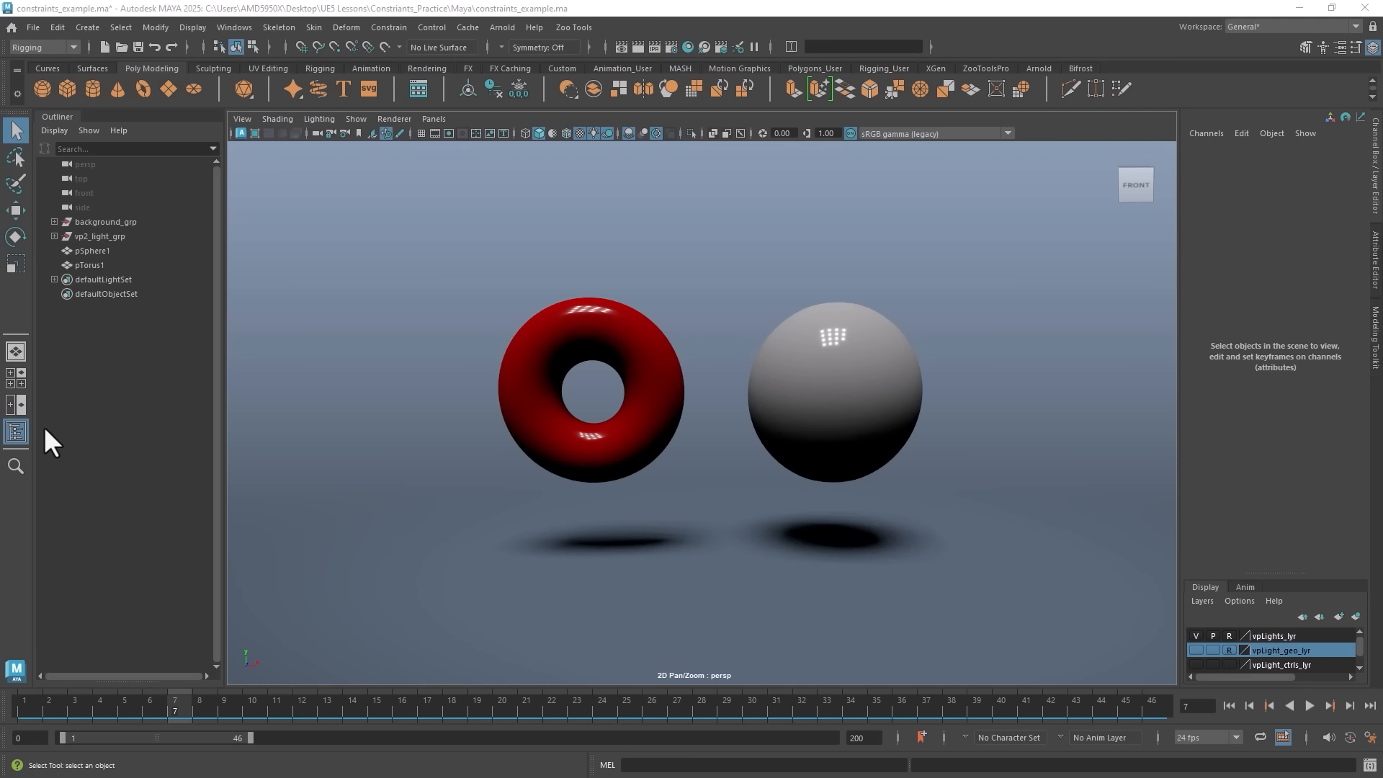
- Switch to Maya and add a Point constraint driving pSphere1 from pTorus1, with Maintain offset on and all axes constrained
left_click(628, 356)
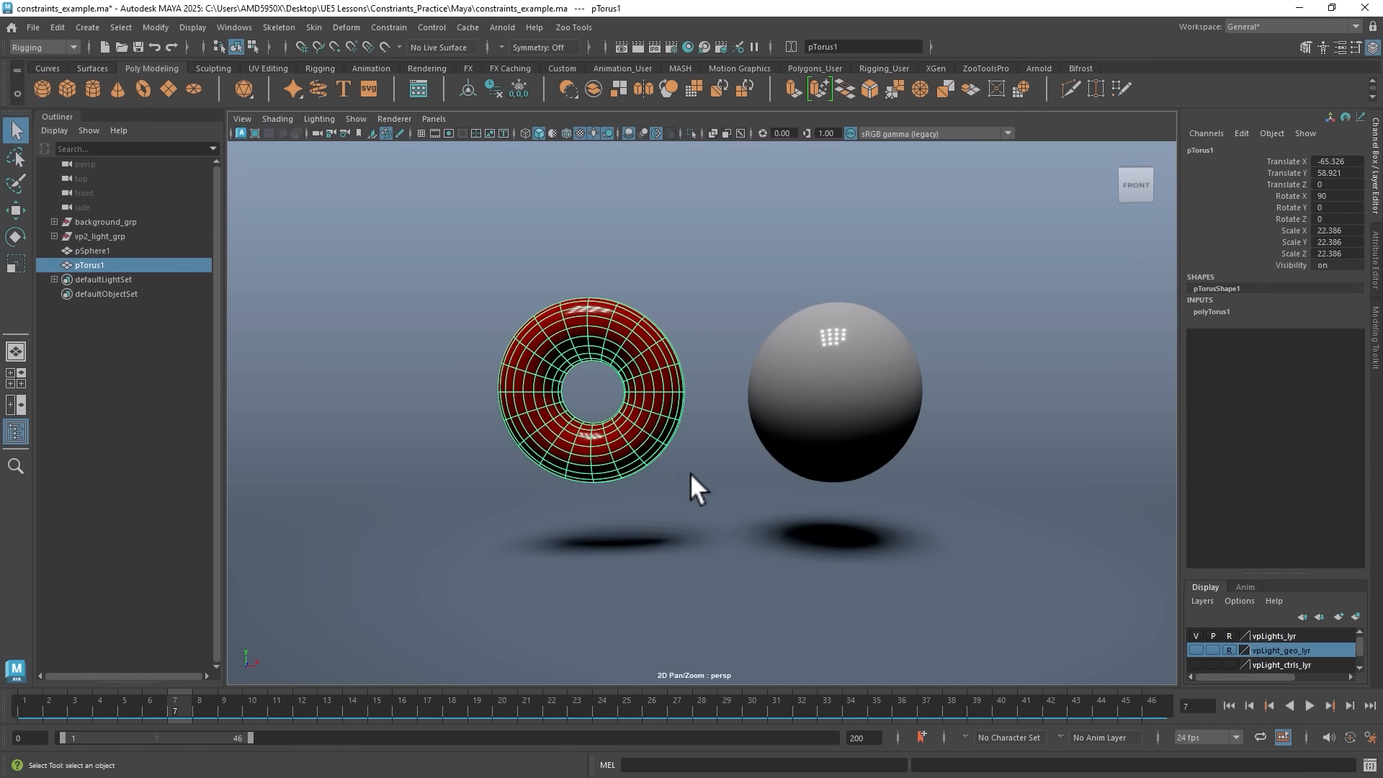
left_click(840, 392, "shift")
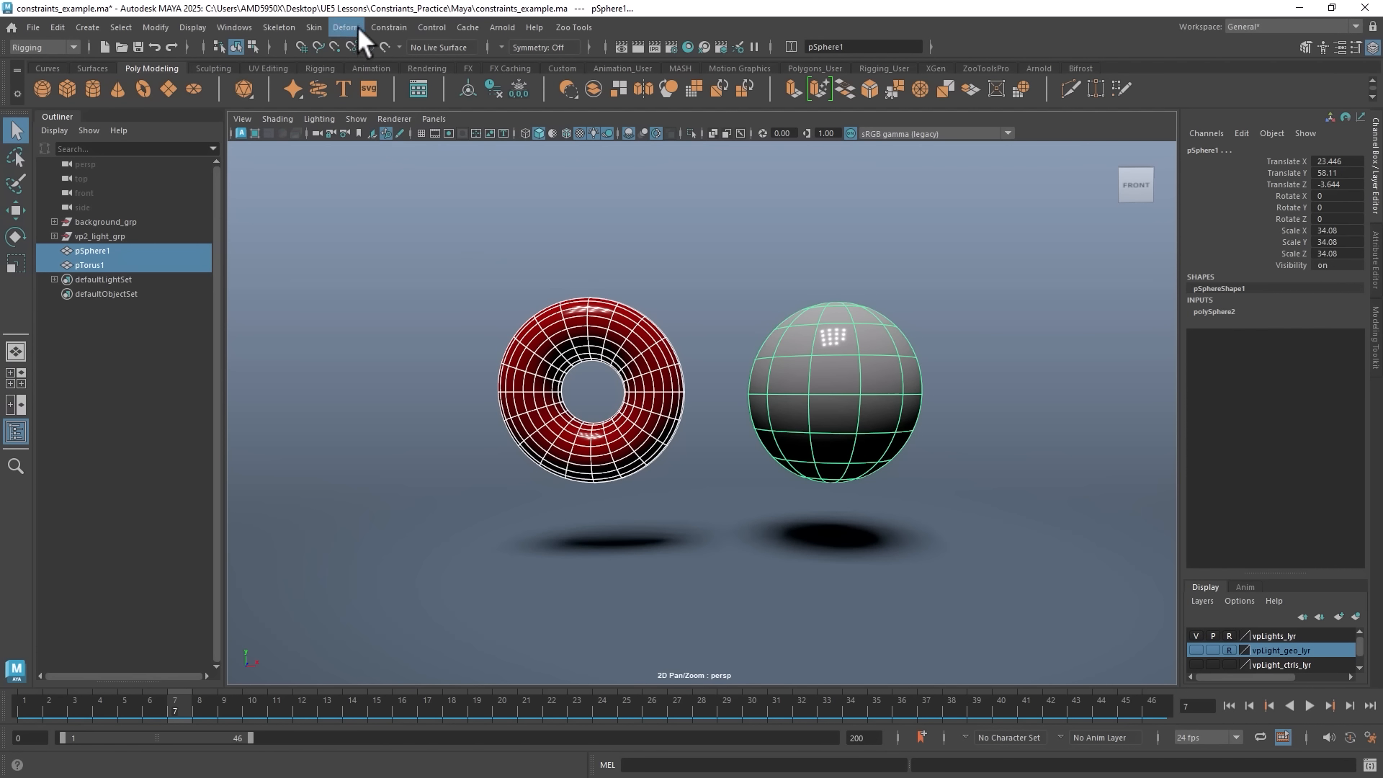
left_click(387, 27)
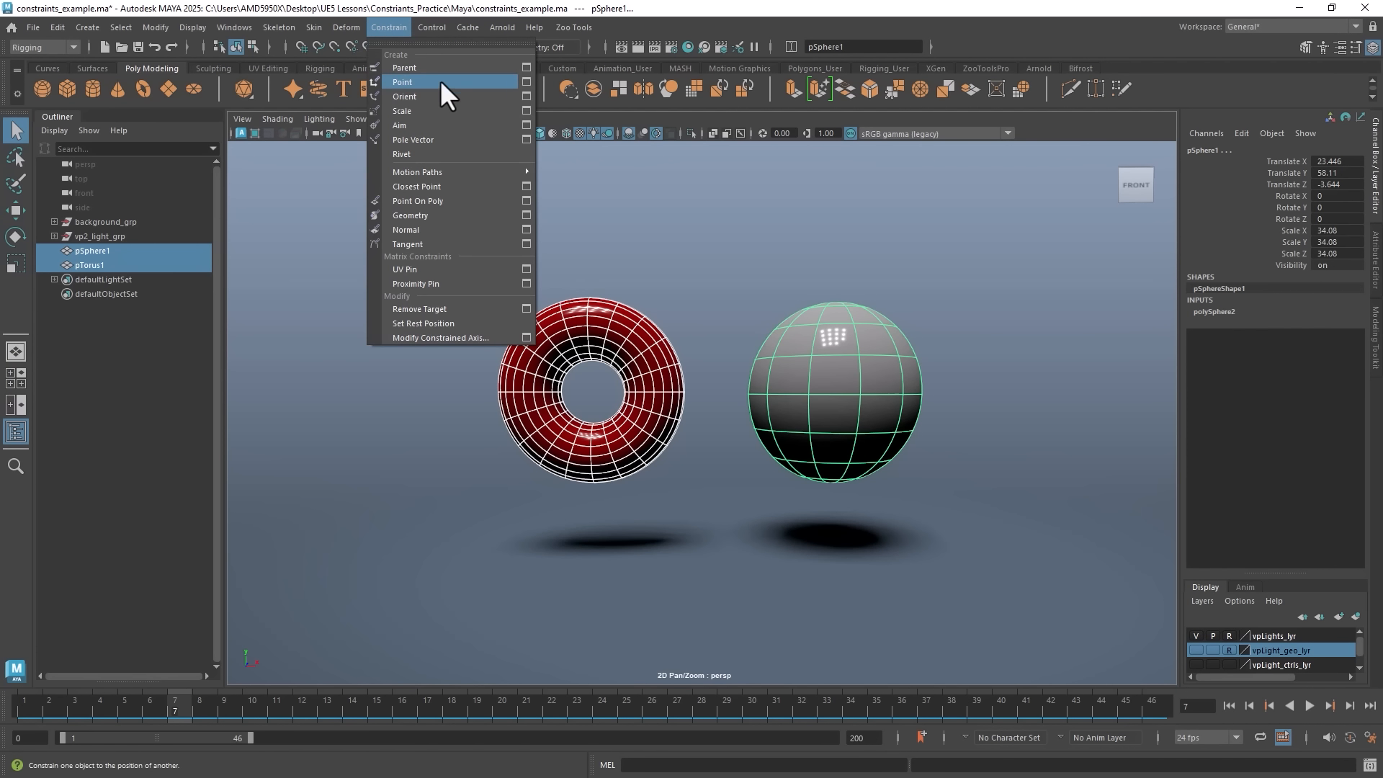
left_click(526, 83)
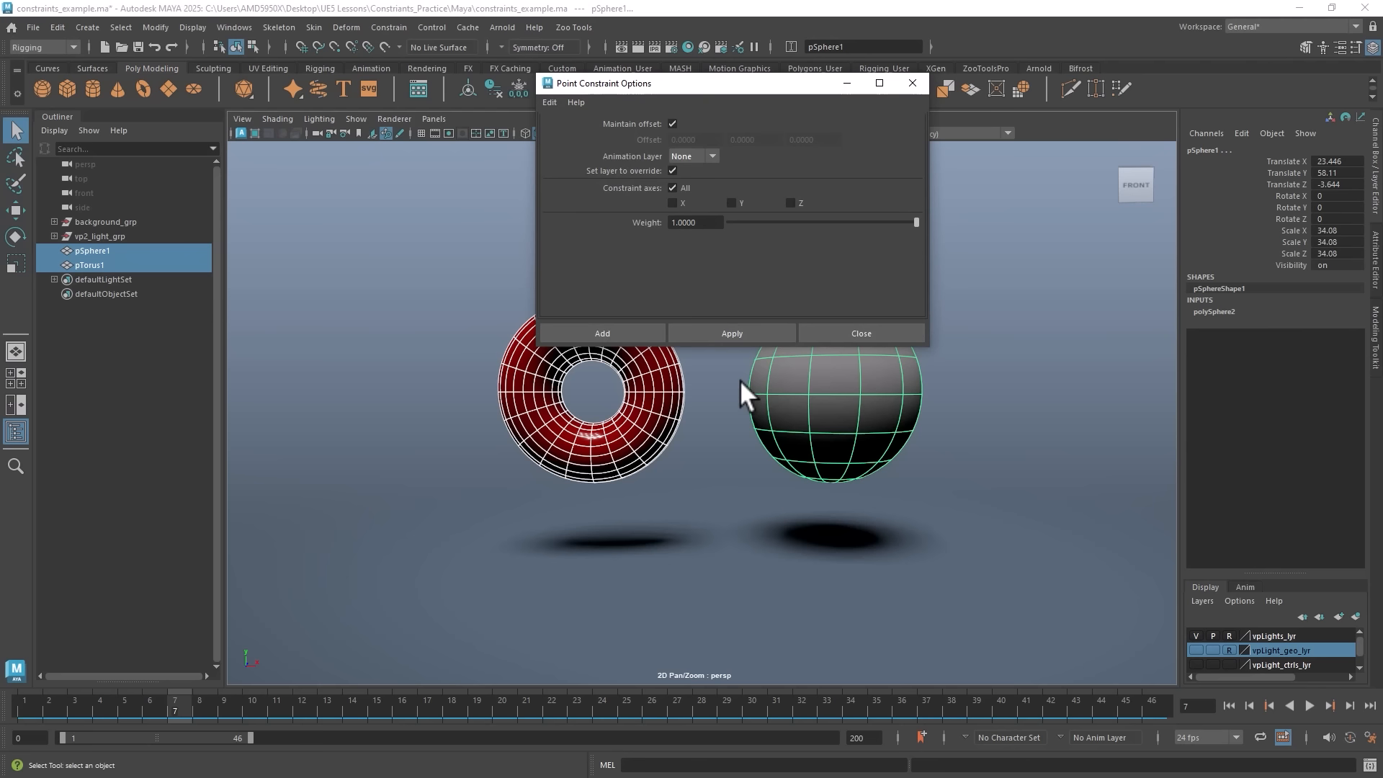
left_click(611, 333)
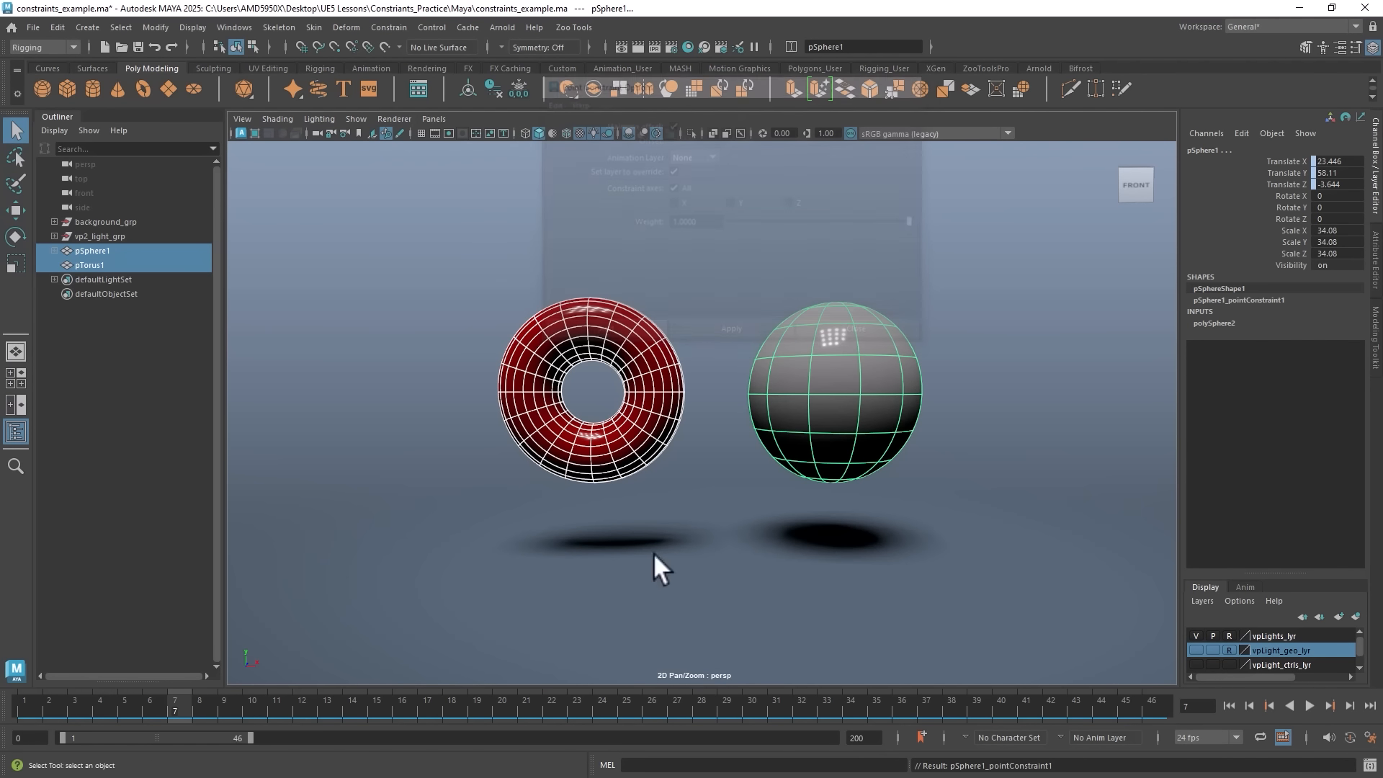
- Move pTorus1 along X to about -73.9 to test the Point constraint, and select pSphere1 to check its channels
left_click(827, 370)
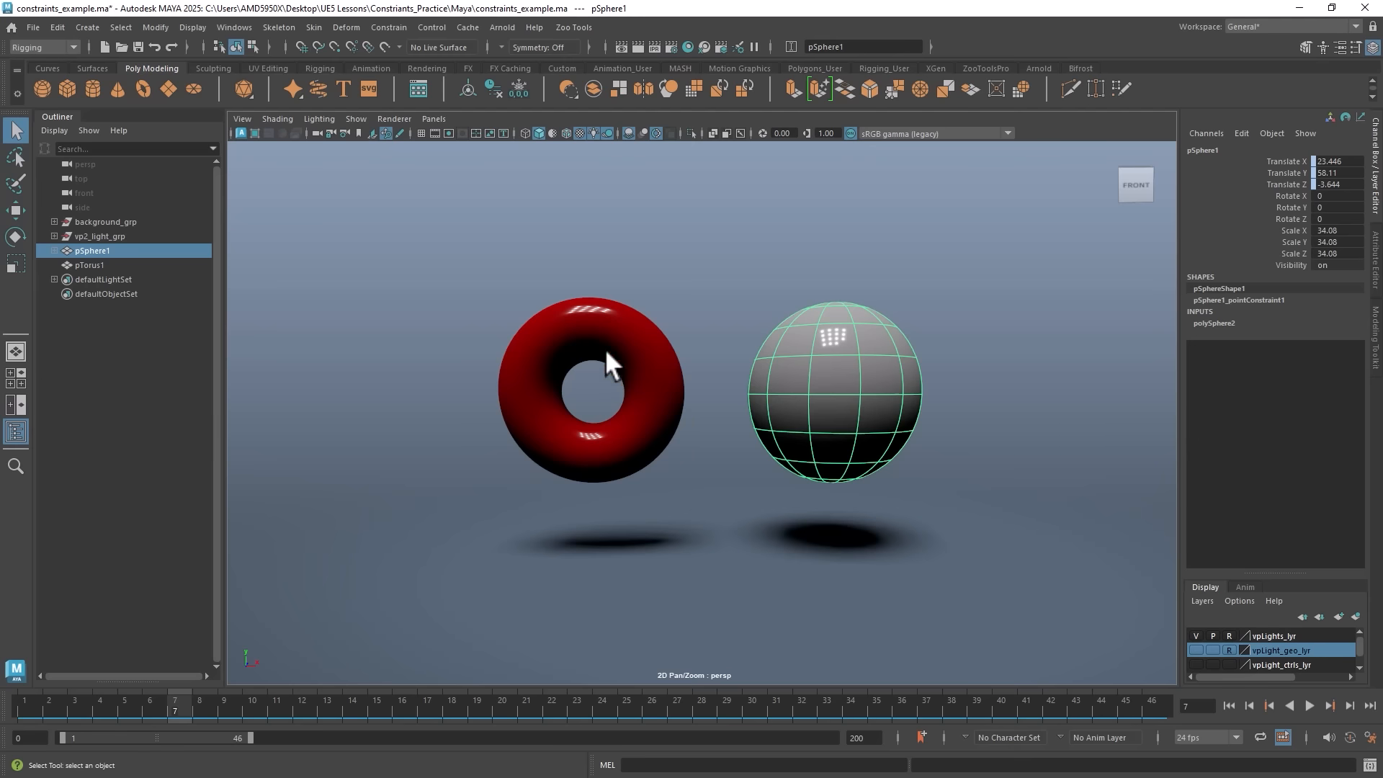
left_click(606, 392)
key("w")
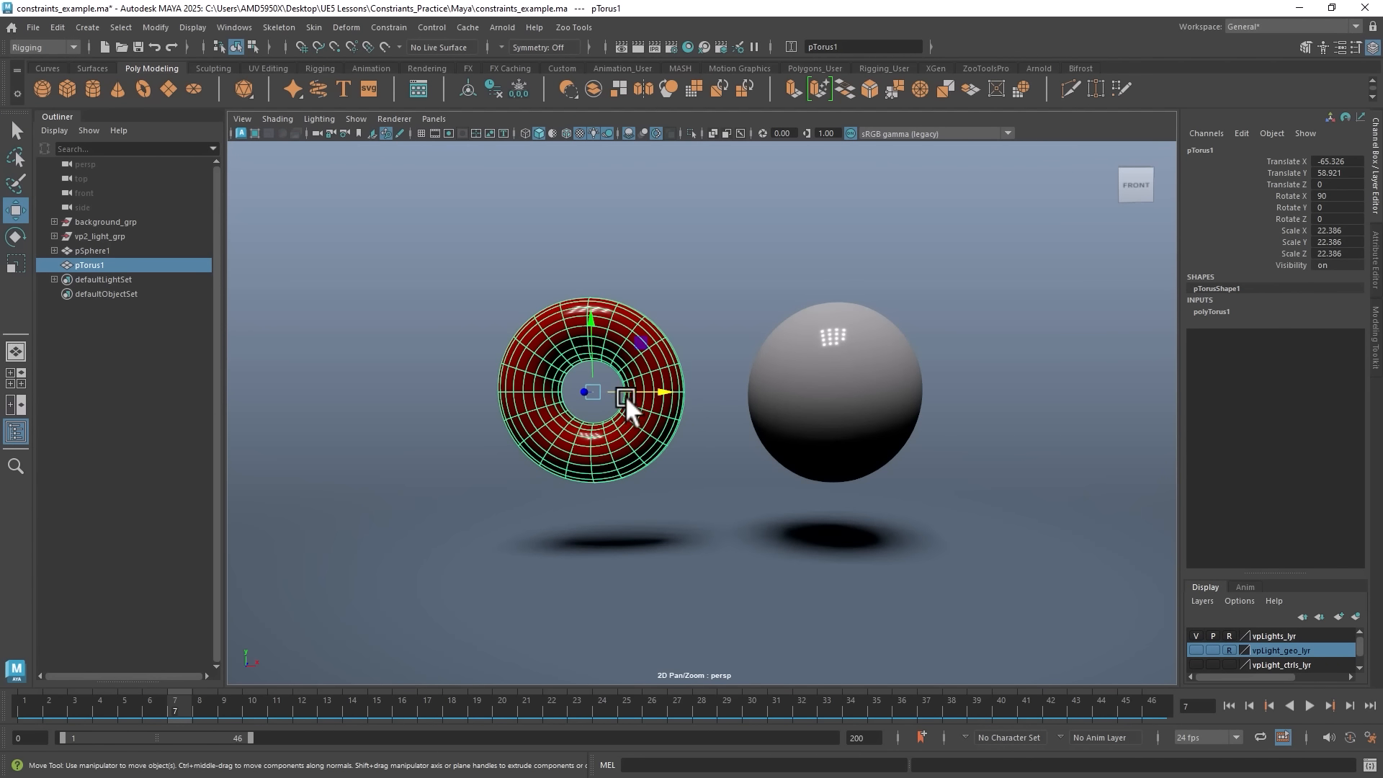
mouse_move(625, 395)
left_mouse_down()
mouse_move(695, 382)
mouse_move(637, 403)
left_mouse_up()
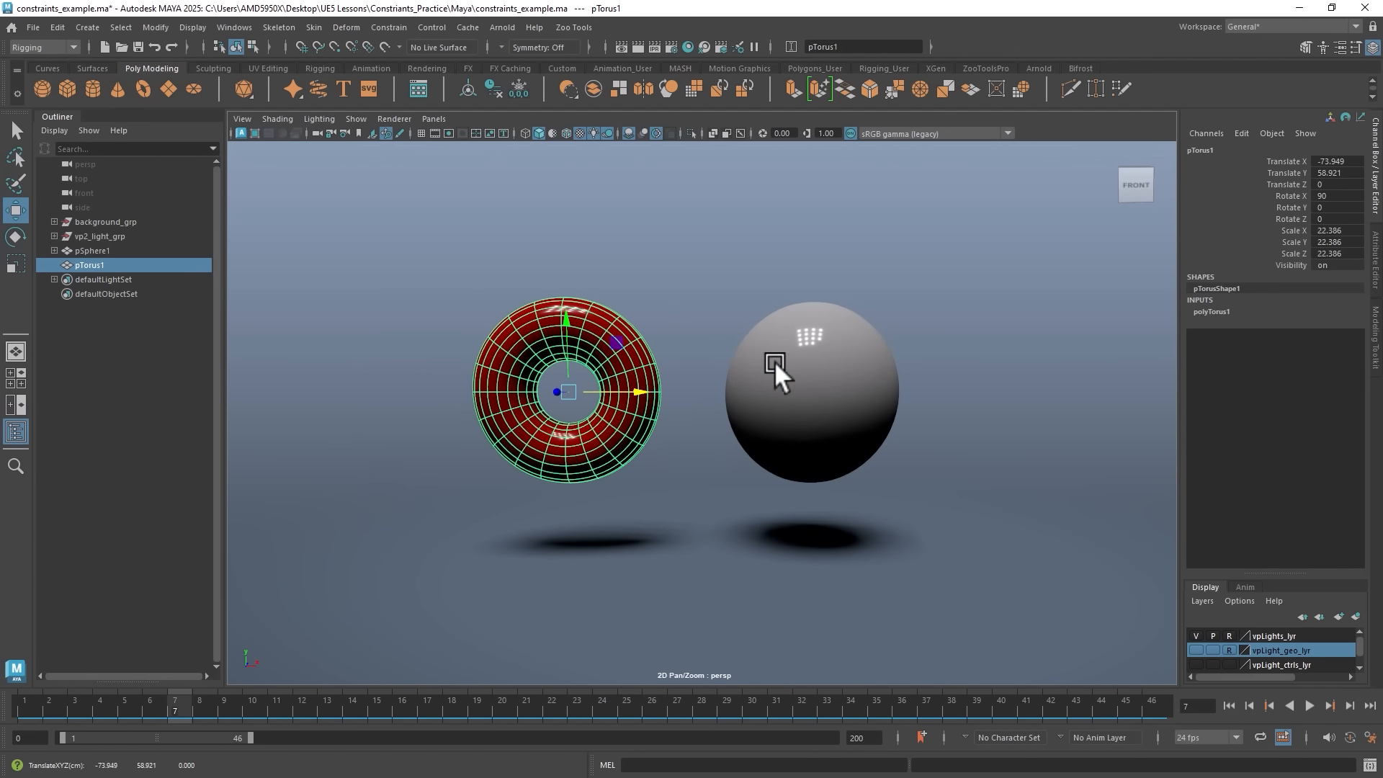
left_click(798, 441)
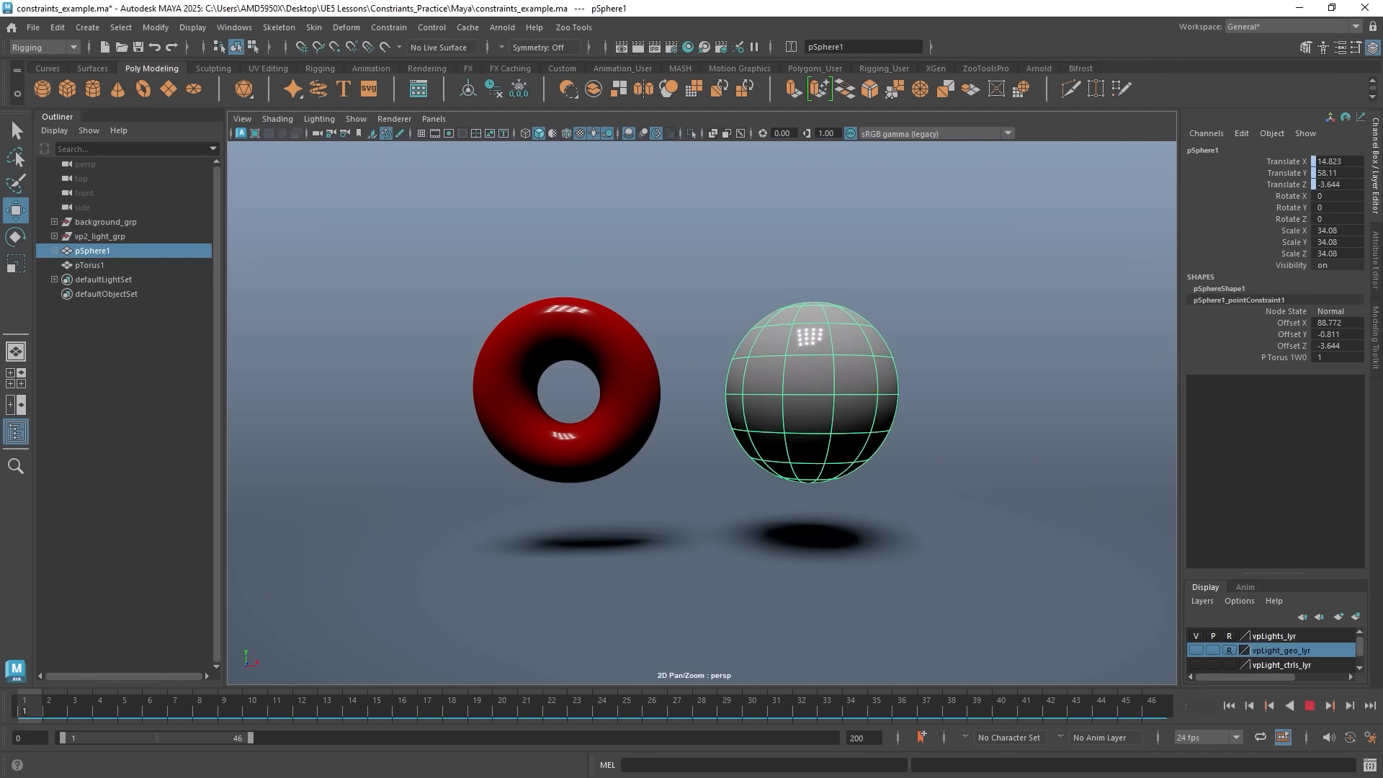
- Keyframe pTorus1 at frame 1 with Translate X about -120.2 and at frame 20 with about -48.4, and play through the animation
left_click(24, 709)
left_click(526, 455)
left_click_drag(643, 389, 513, 395)
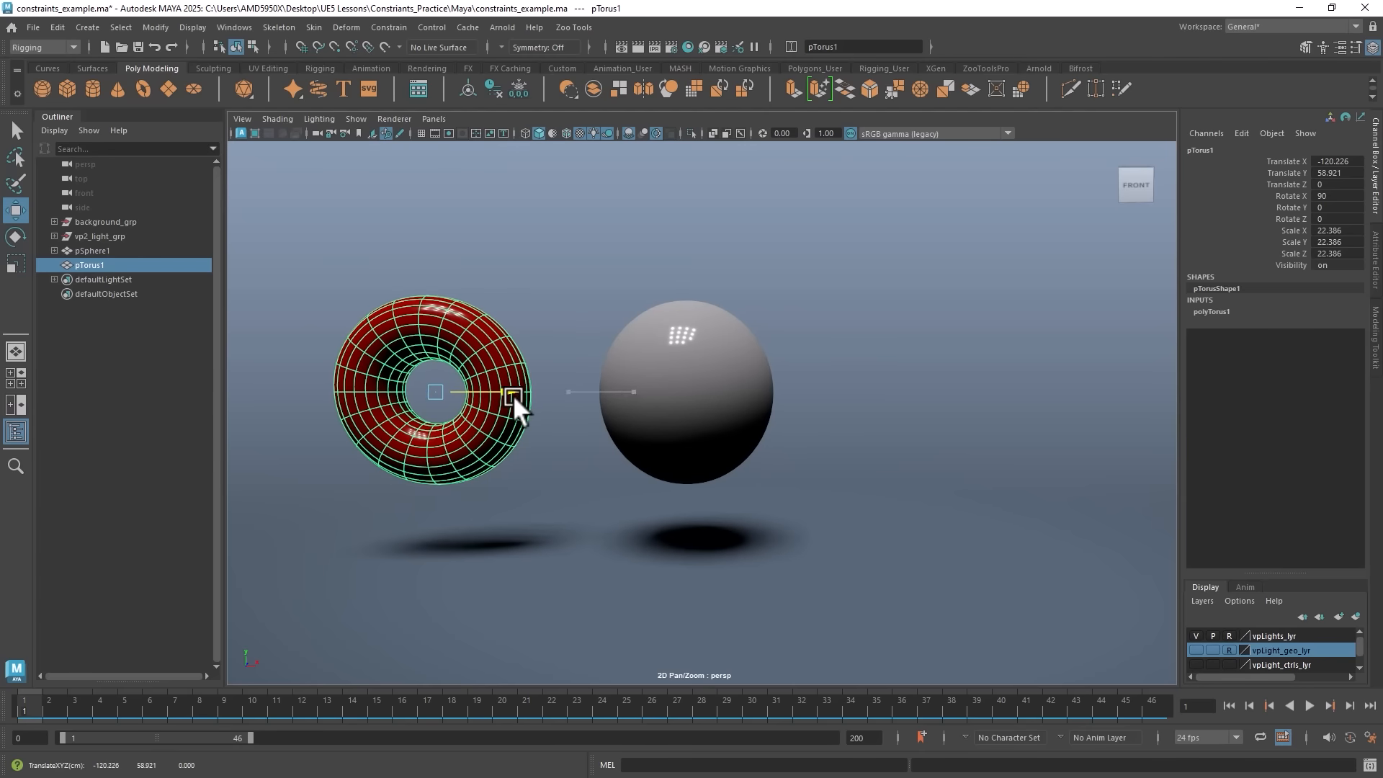
key("s")
mouse_move(90, 715)
left_mouse_down()
mouse_move(514, 714)
mouse_move(503, 713)
left_mouse_up()
left_click_drag(502, 425, 707, 425)
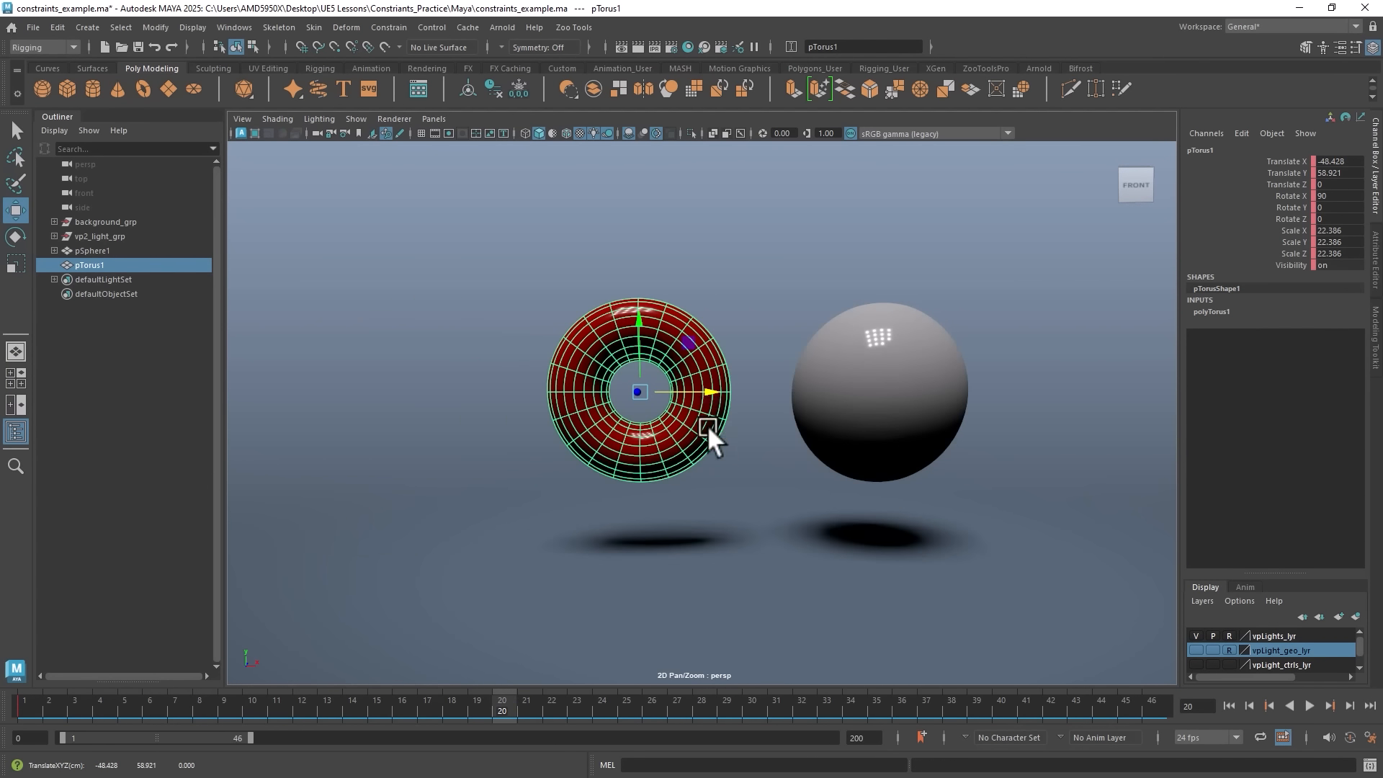
key("s")
key("alt+v")
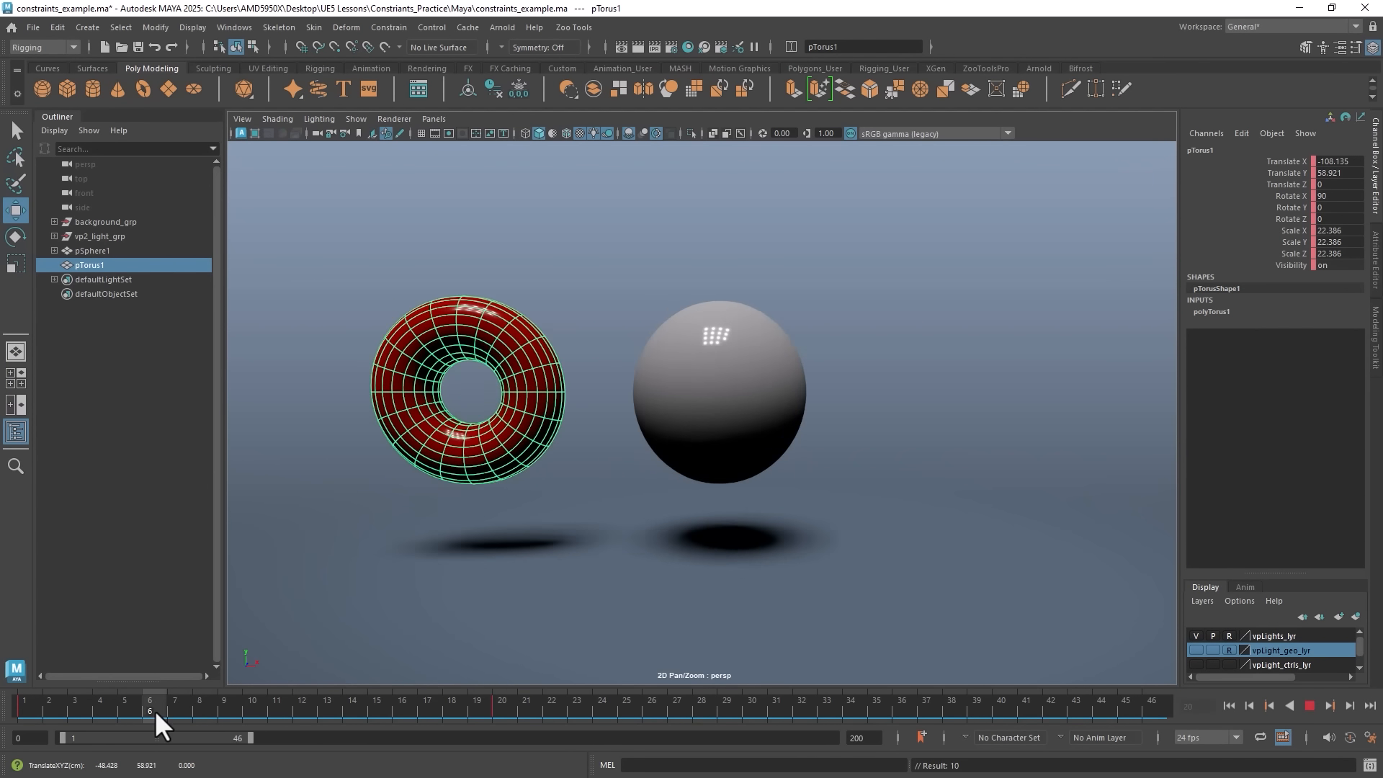
left_click_drag(25, 710, 503, 713)
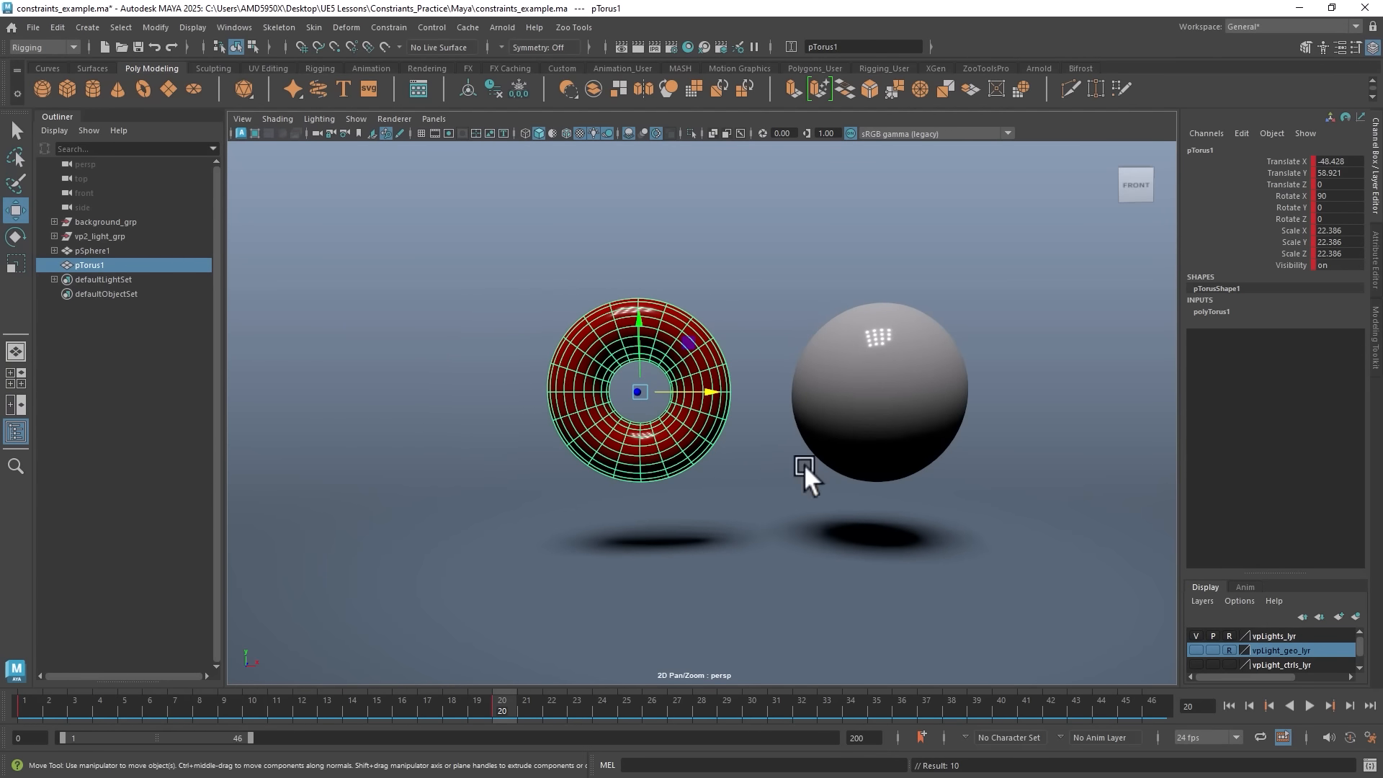
- Key all channels of pSphere1 at frame 20, select its Blend Point 1 channel, and play through the animation
left_click(885, 390)
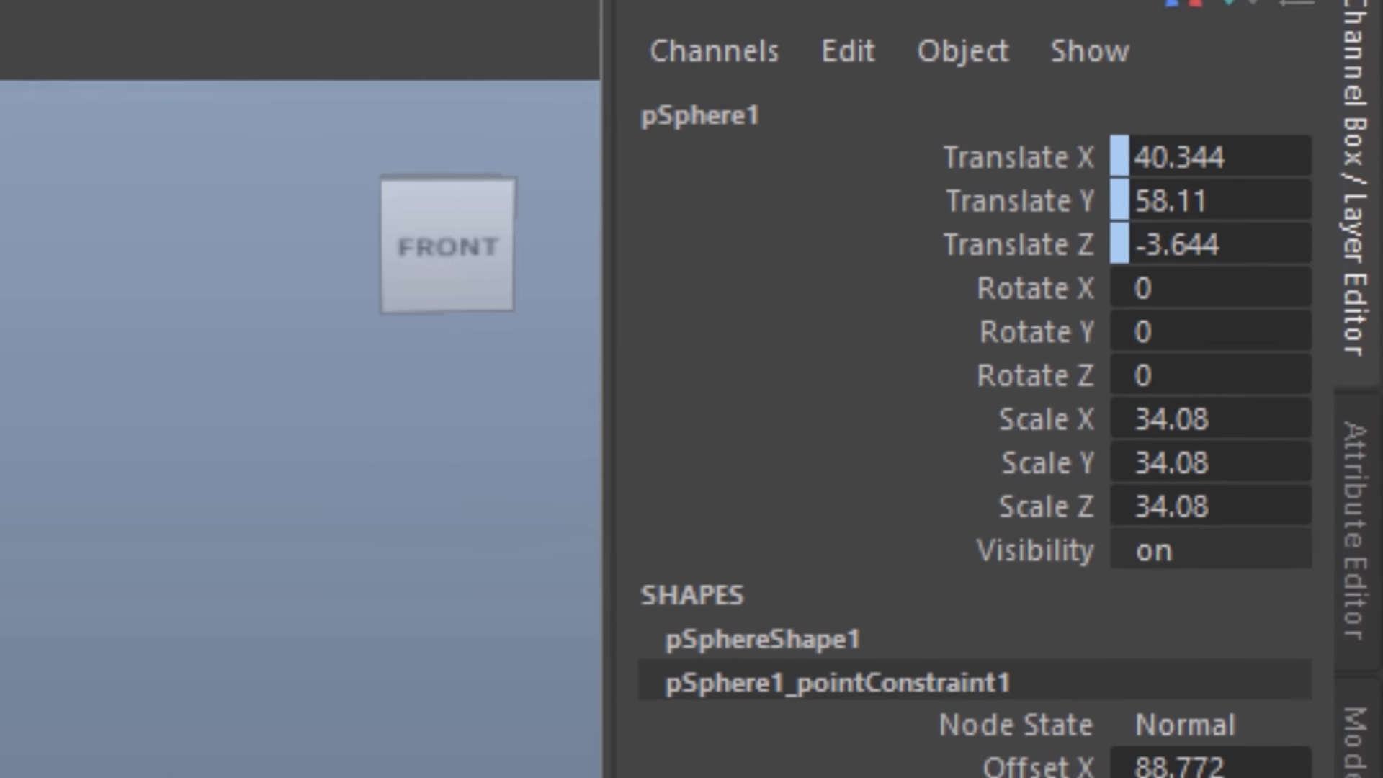
key("s")
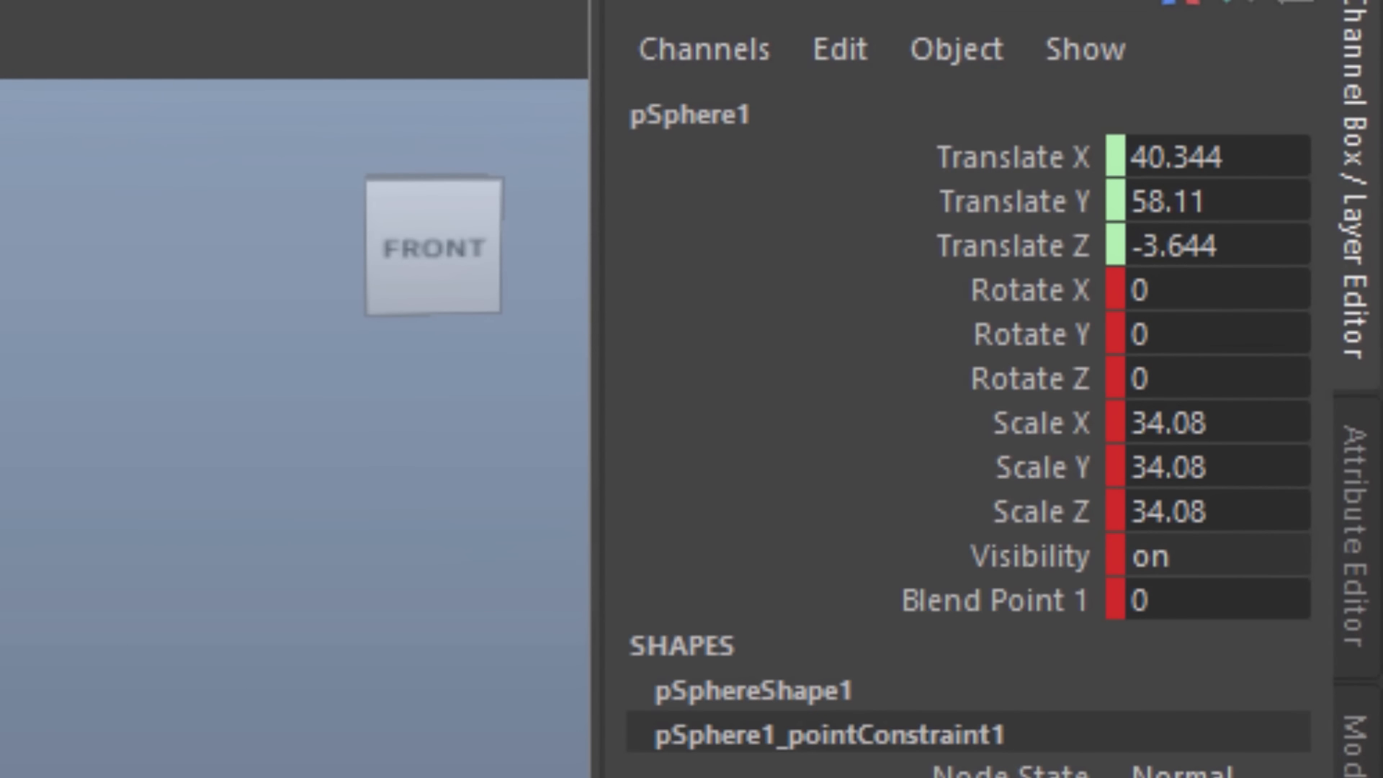
left_click_drag(1086, 297, 1048, 605)
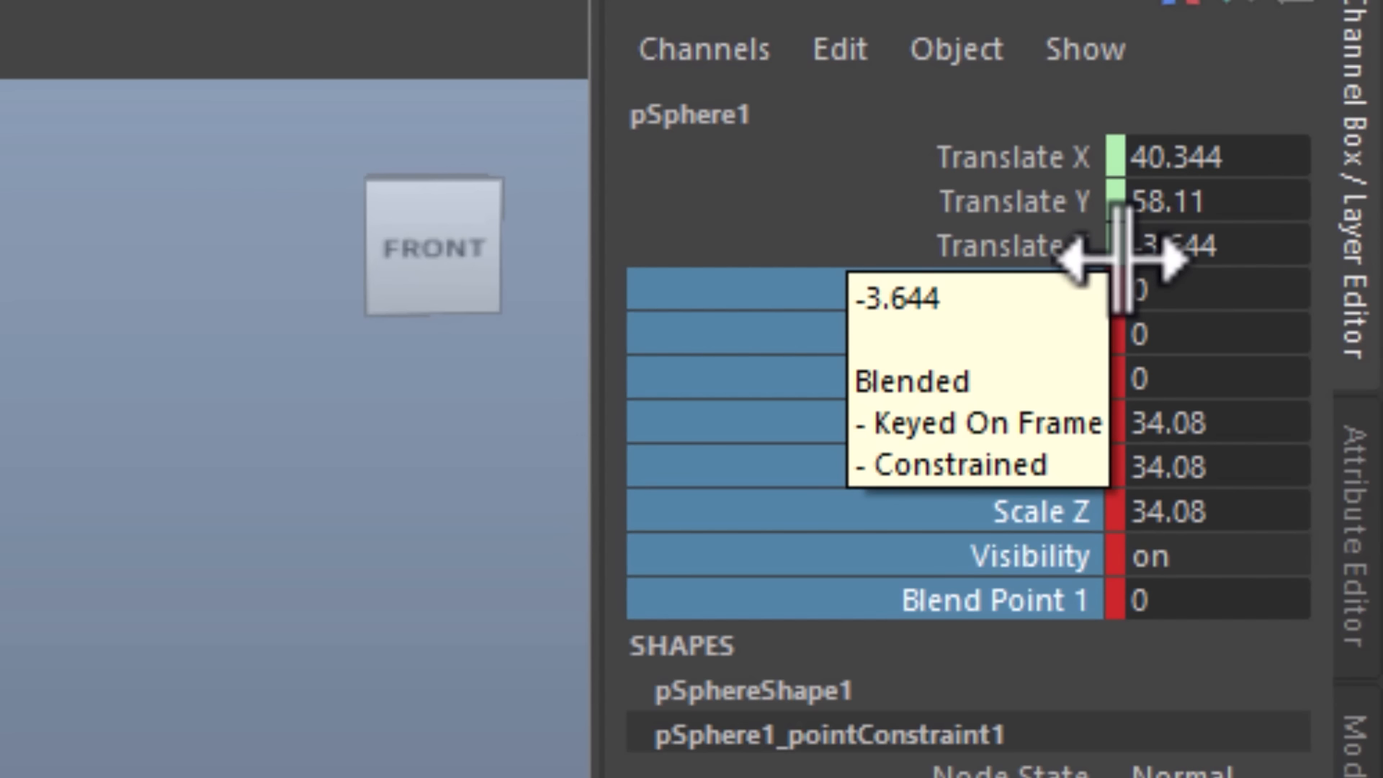
left_click(937, 606)
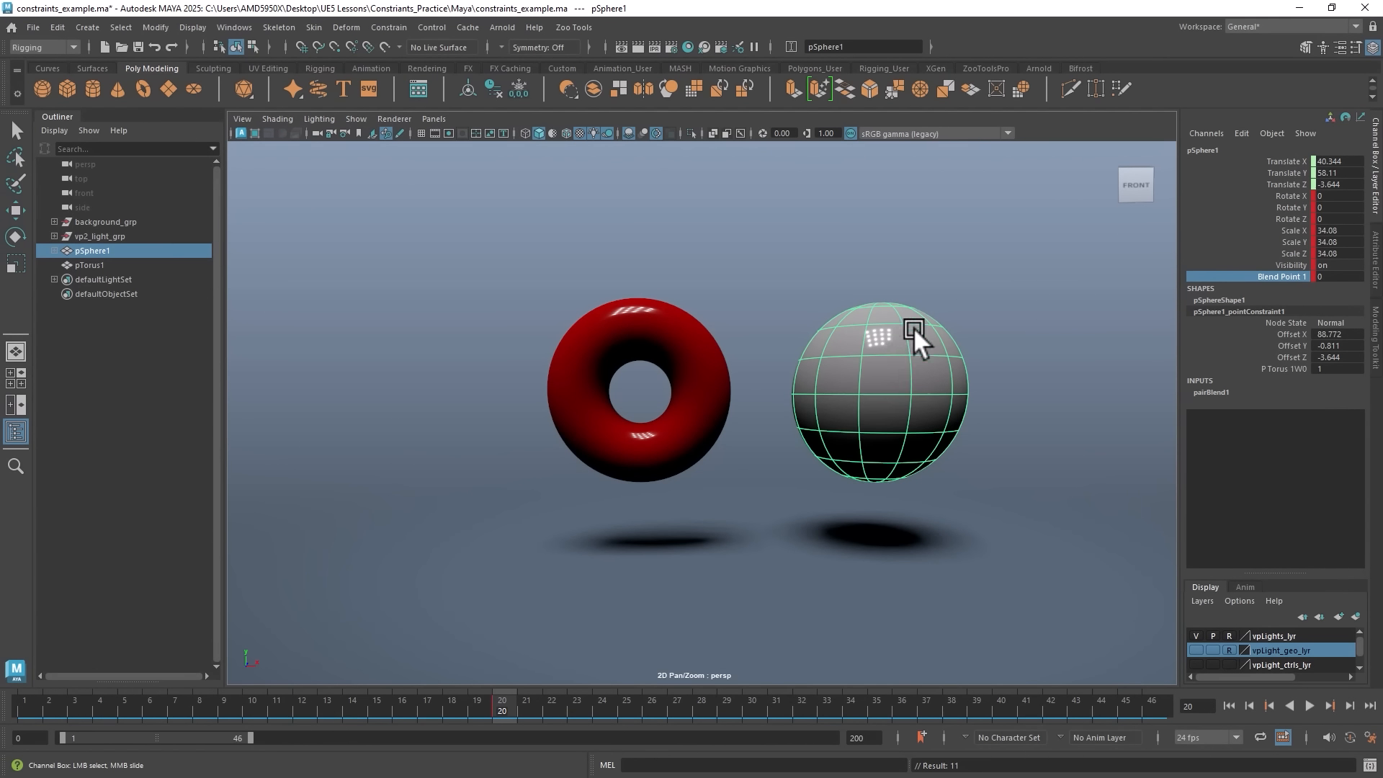
key("alt+v")
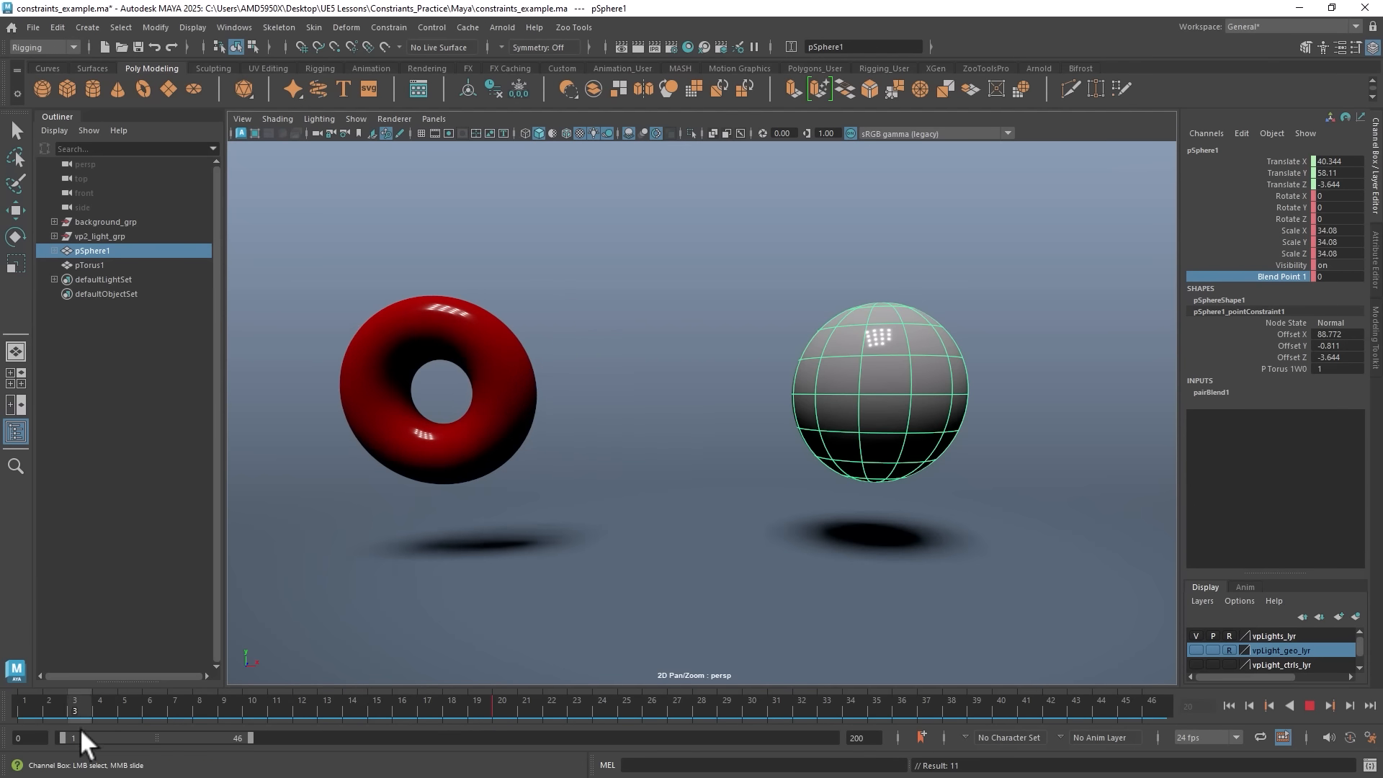
left_click(503, 713)
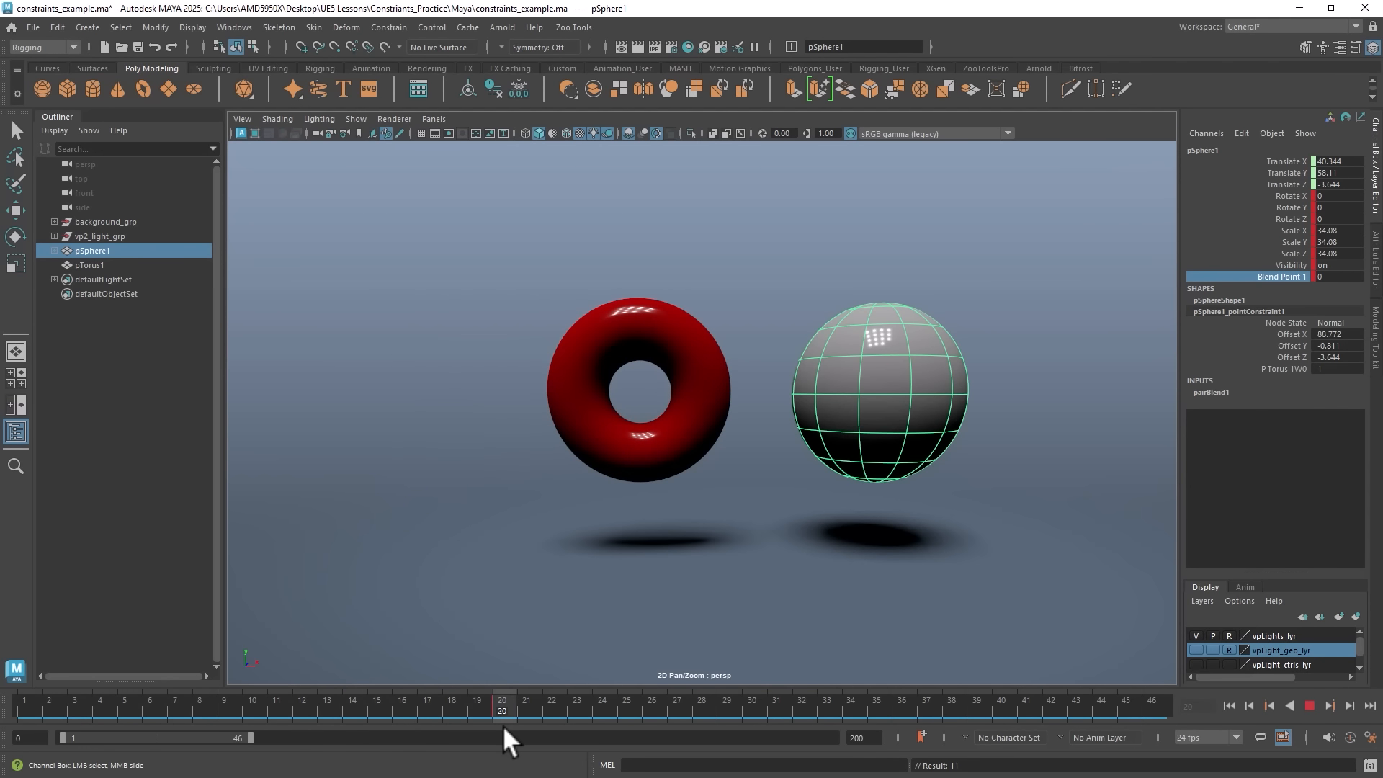
- Set and key pSphere1's Blend Point 1 to 1 at frame 20, and scrub the timeline to test the constraint
right_click(1300, 277)
left_click(1281, 358)
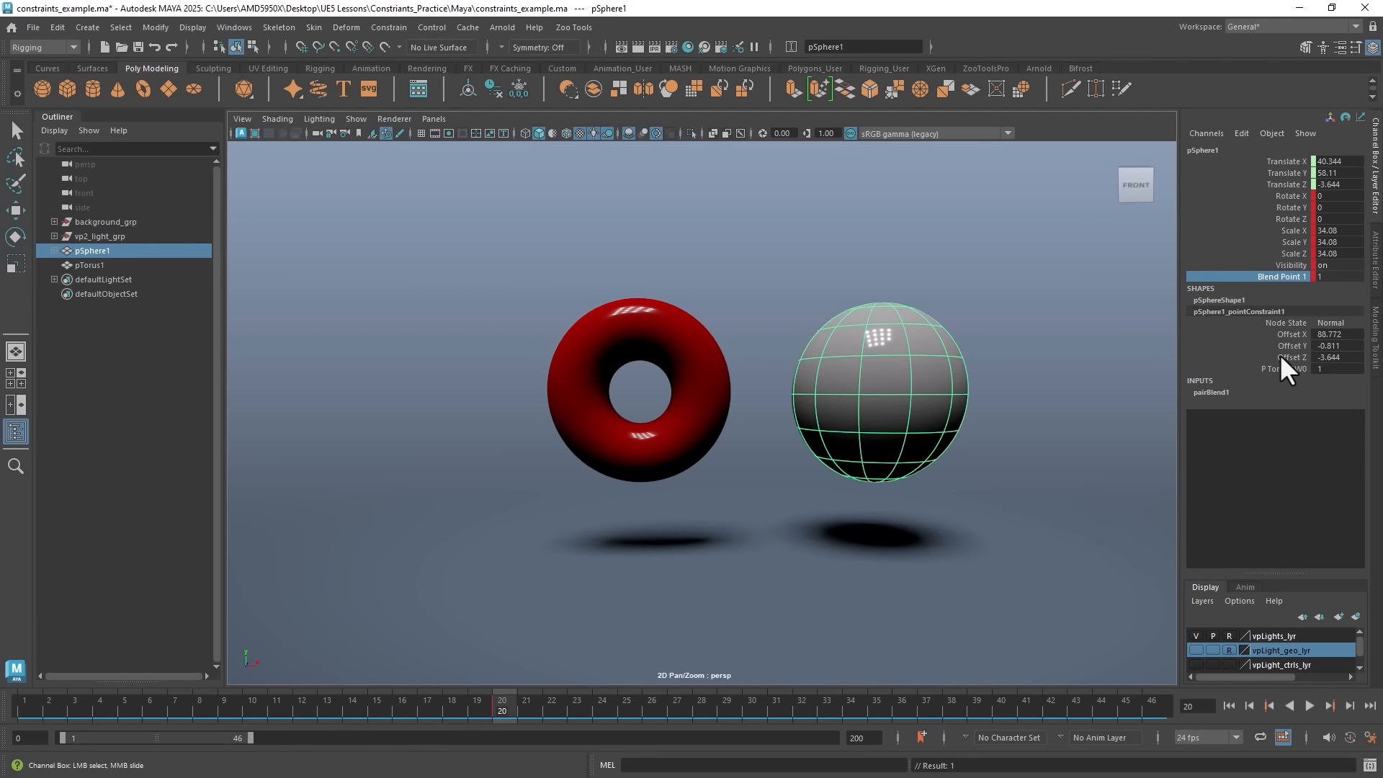
key("alt+v")
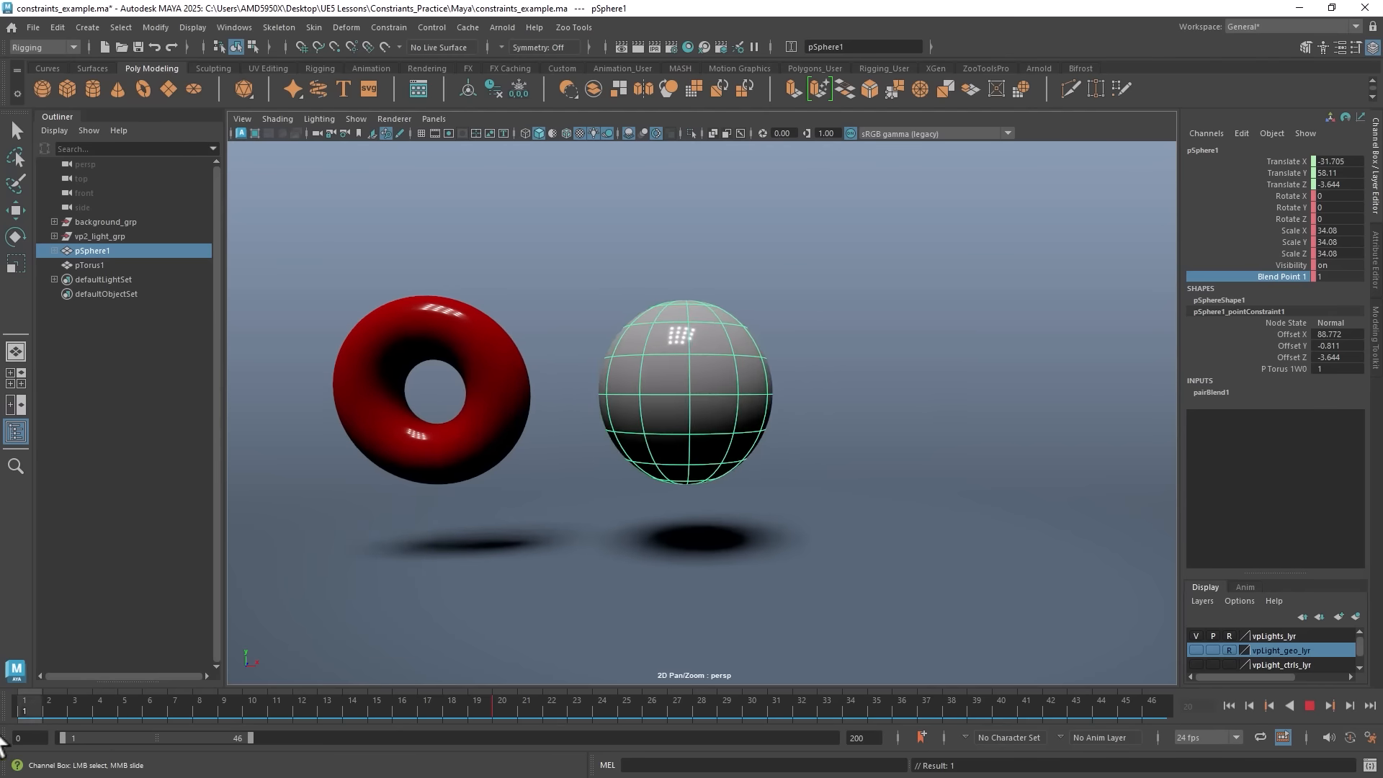
left_click(500, 713)
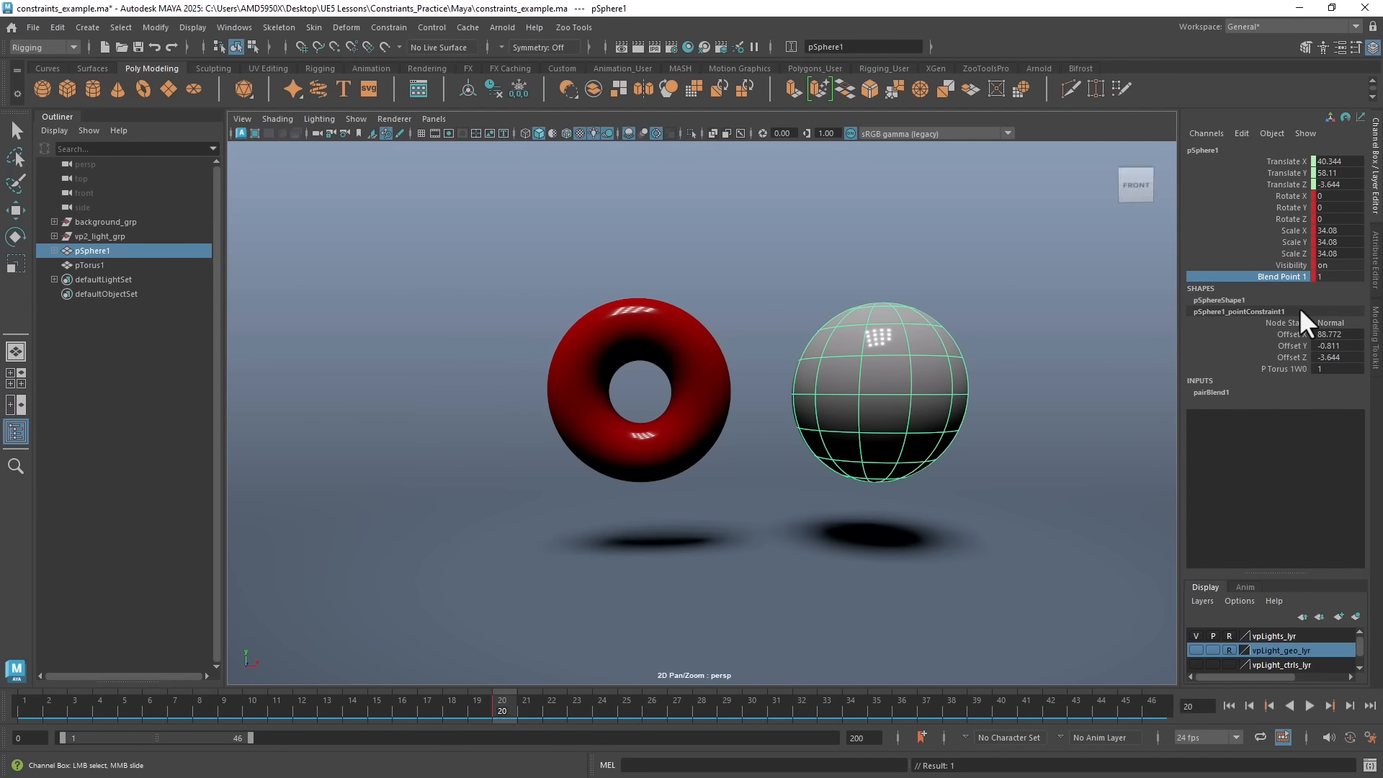
- Set pSphere1's Blend Point 1 to 0.5 at frame 20, key it, and scrub the timeline to test the partial blend
double_click(1336, 277)
type(".5")
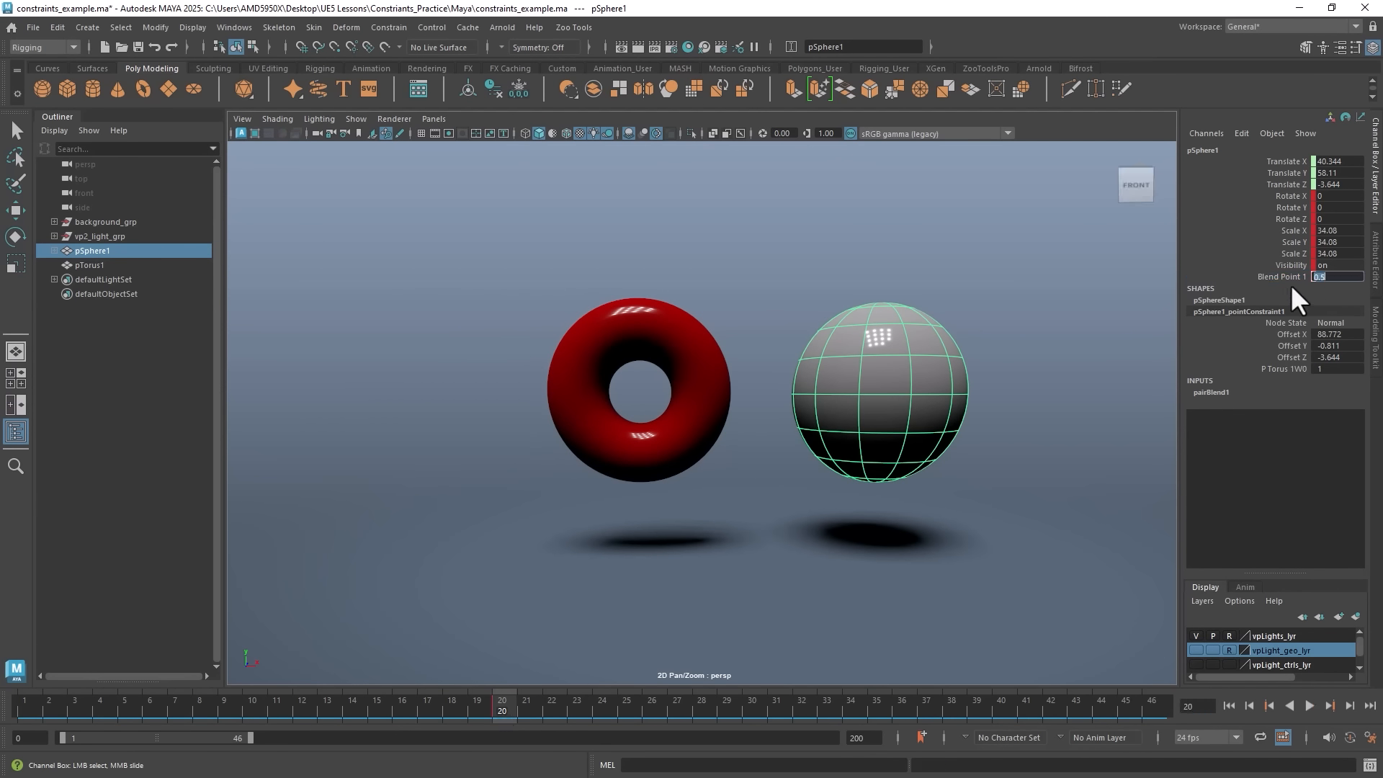
left_click(1281, 278)
right_click(1282, 278)
left_click(1286, 307)
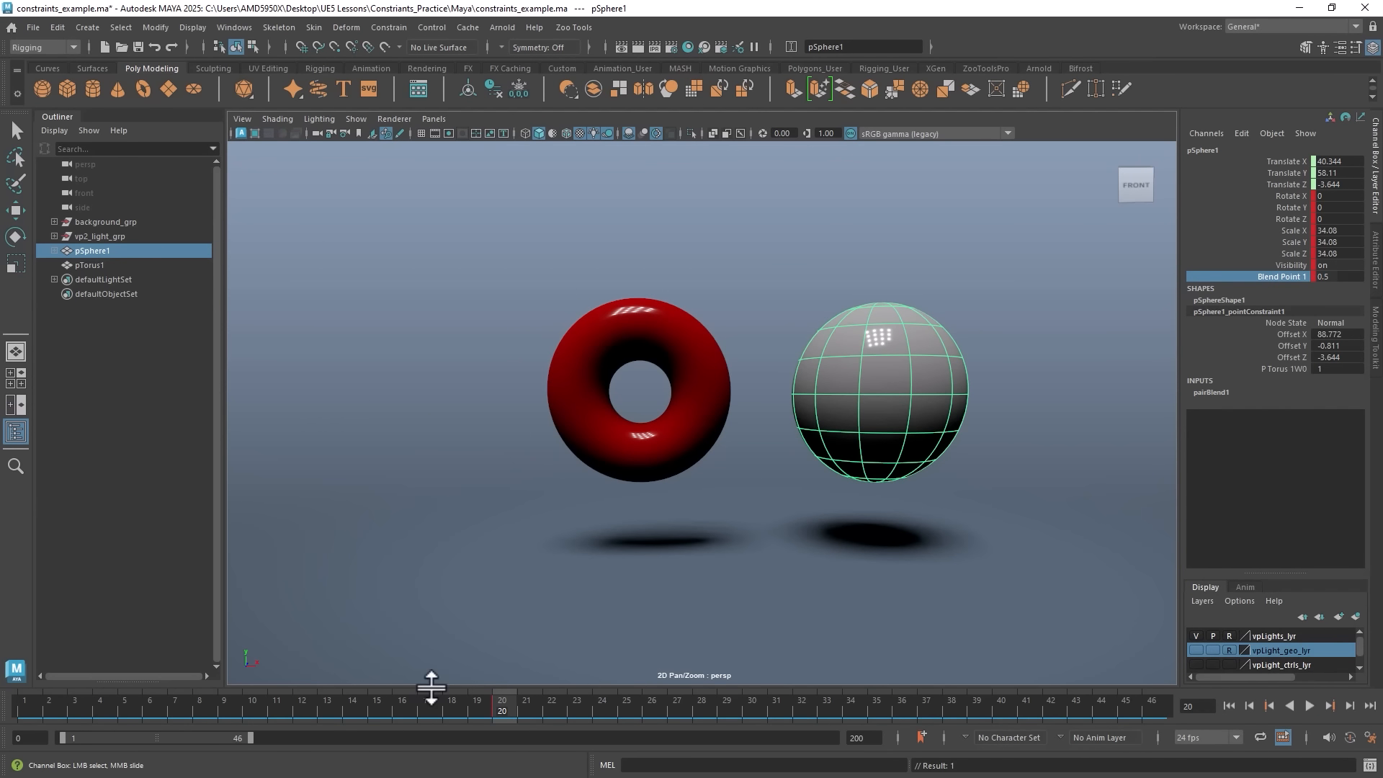
left_click_drag(485, 713, 494, 763)
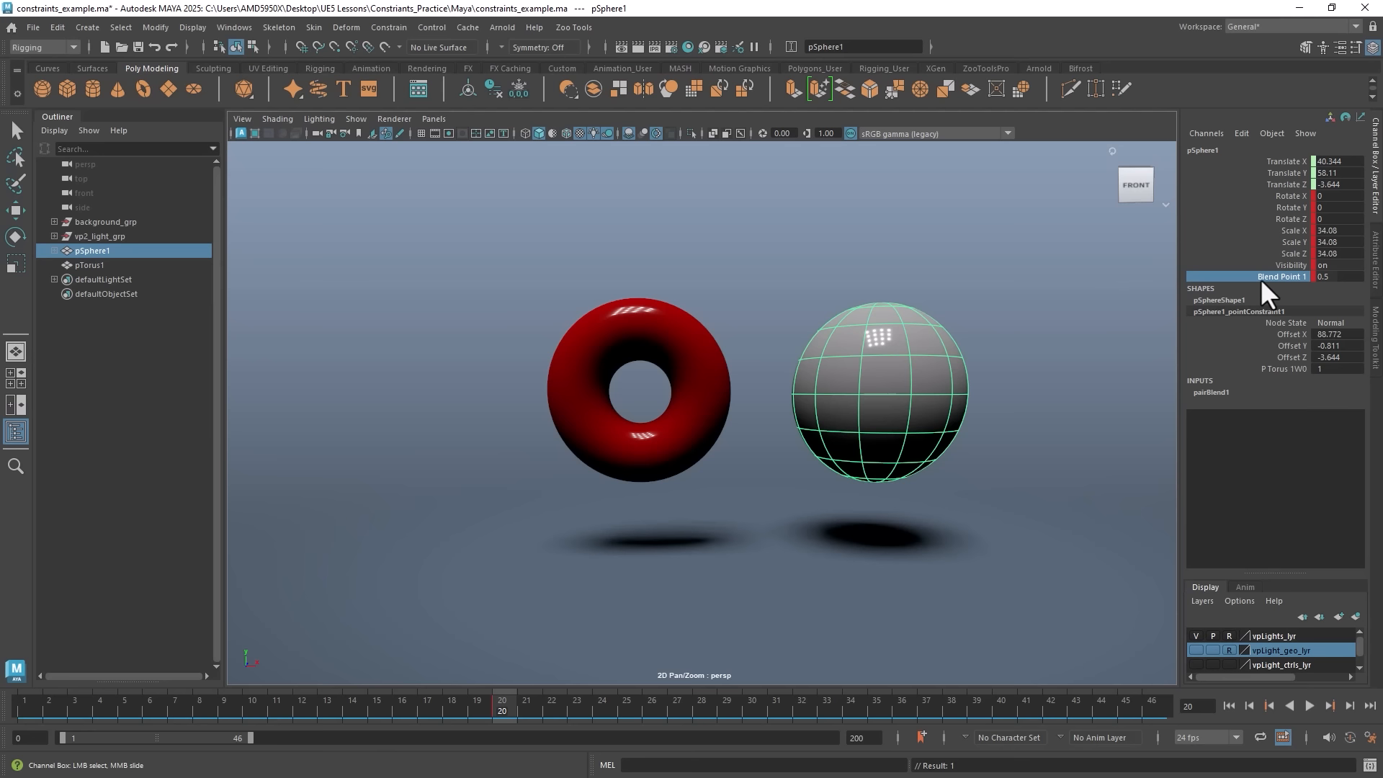
- Compare the keyed channels of pTorus1 with those of the constrained pSphere1
left_click(601, 323)
key("w")
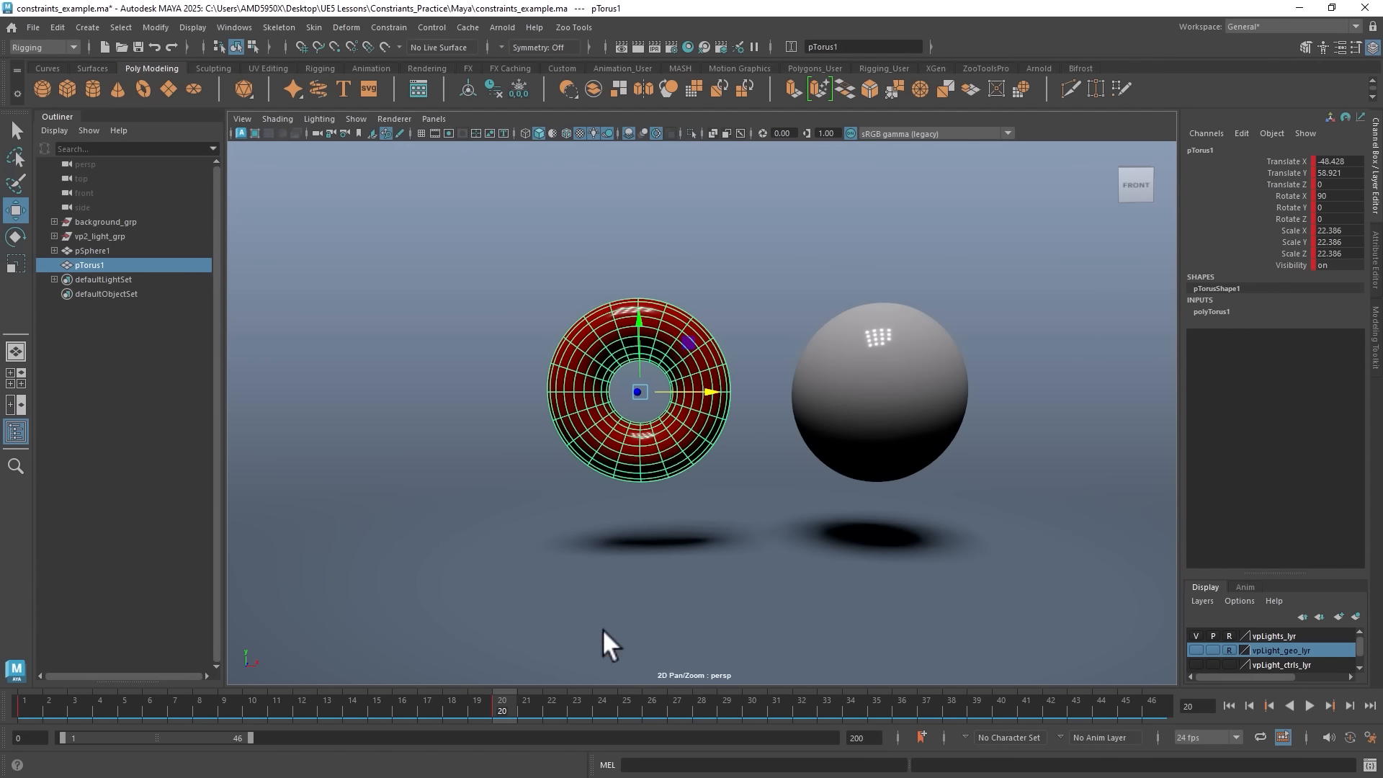
left_click(878, 356)
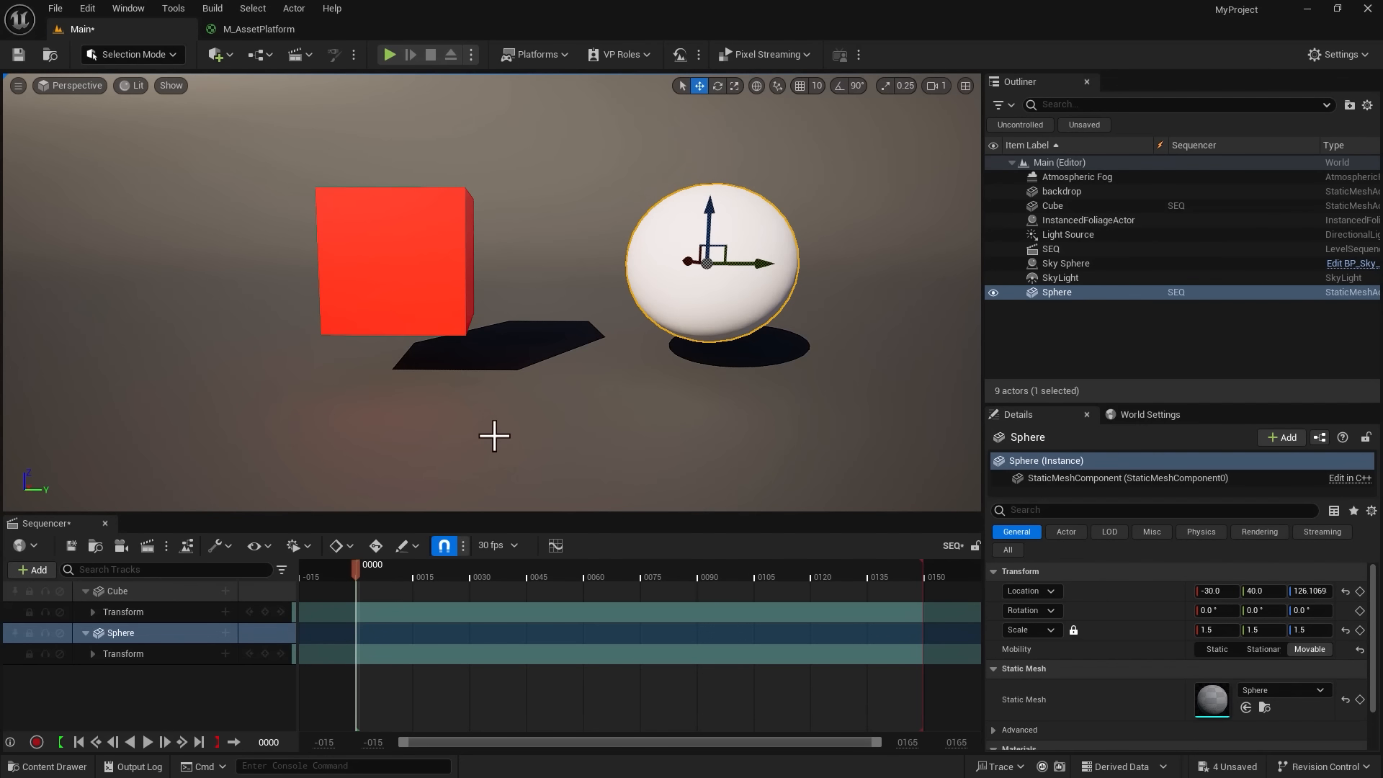
- Select the Cube and Sphere in turn and switch the editor to Animation mode
left_click(138, 591)
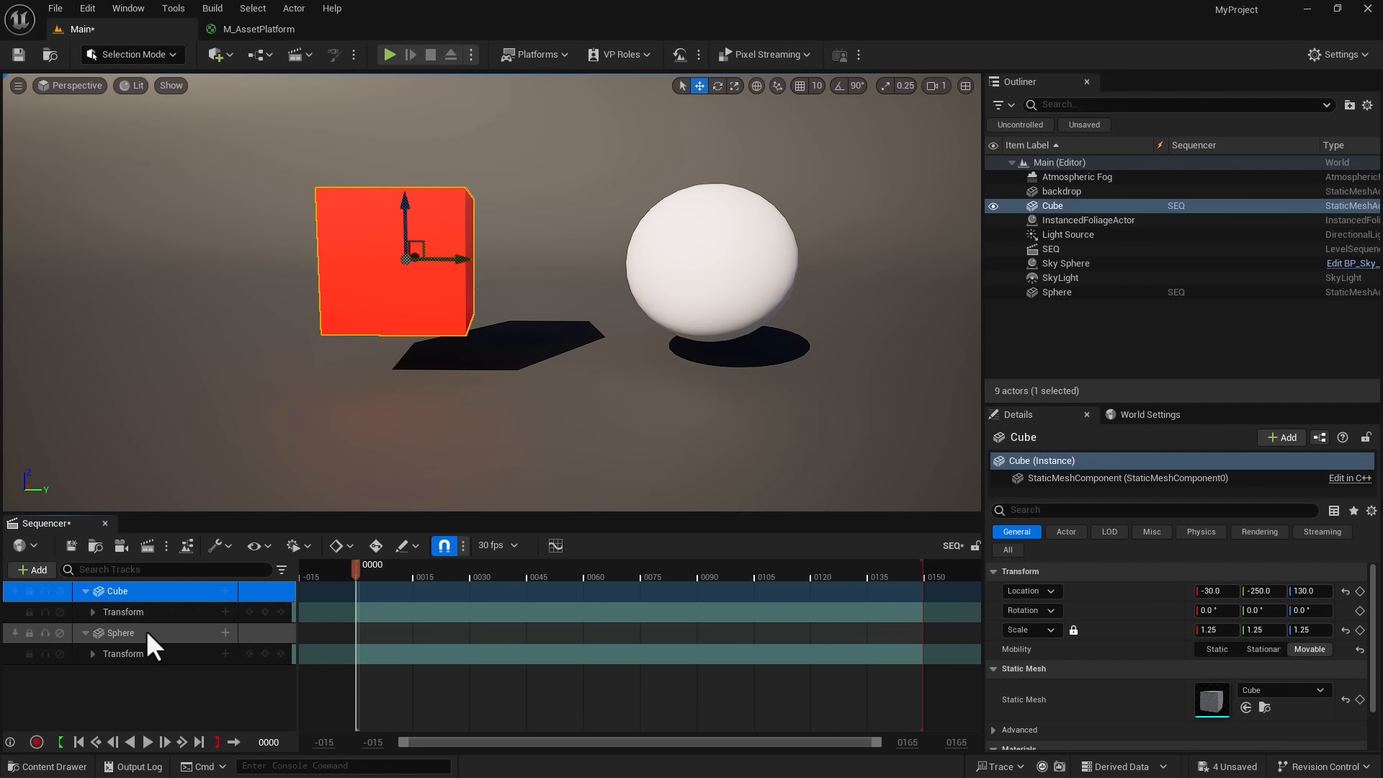
left_click(146, 631)
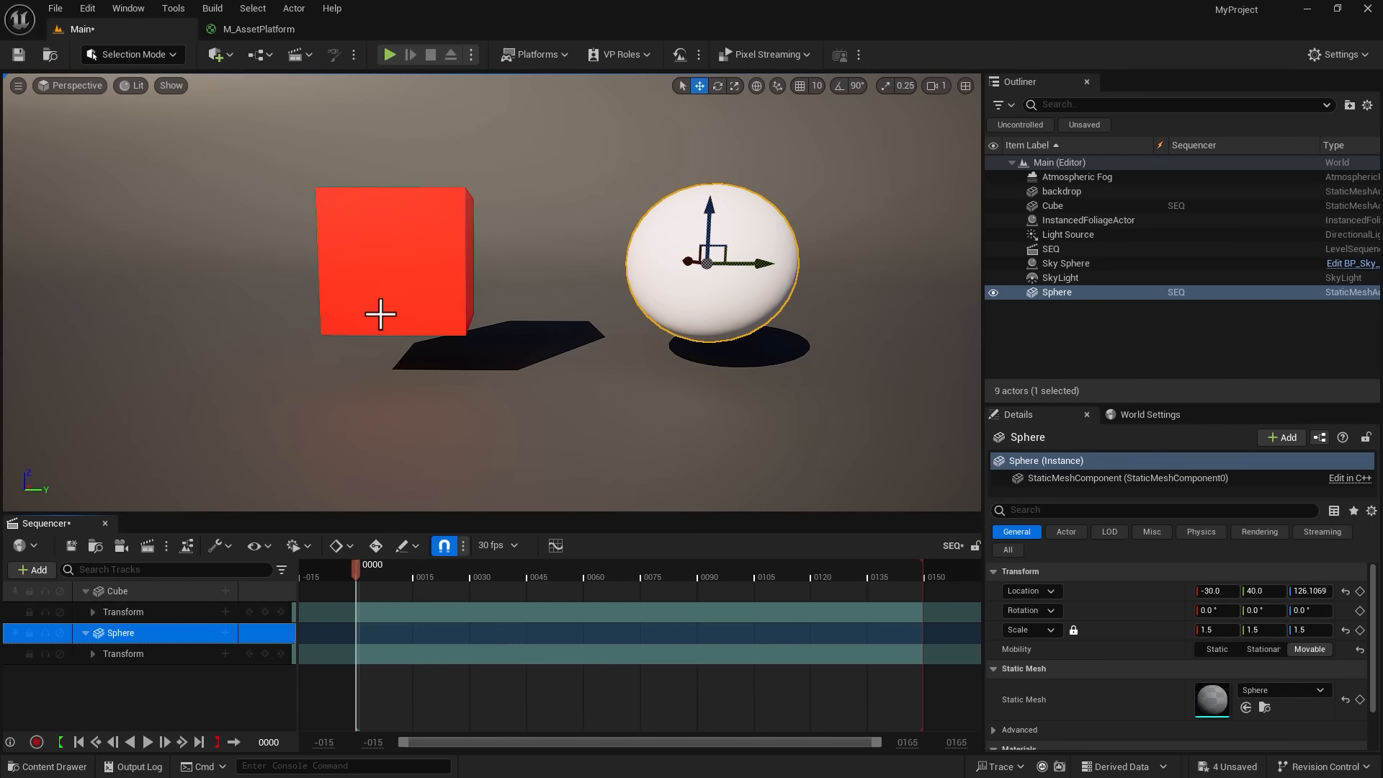
left_click(150, 54)
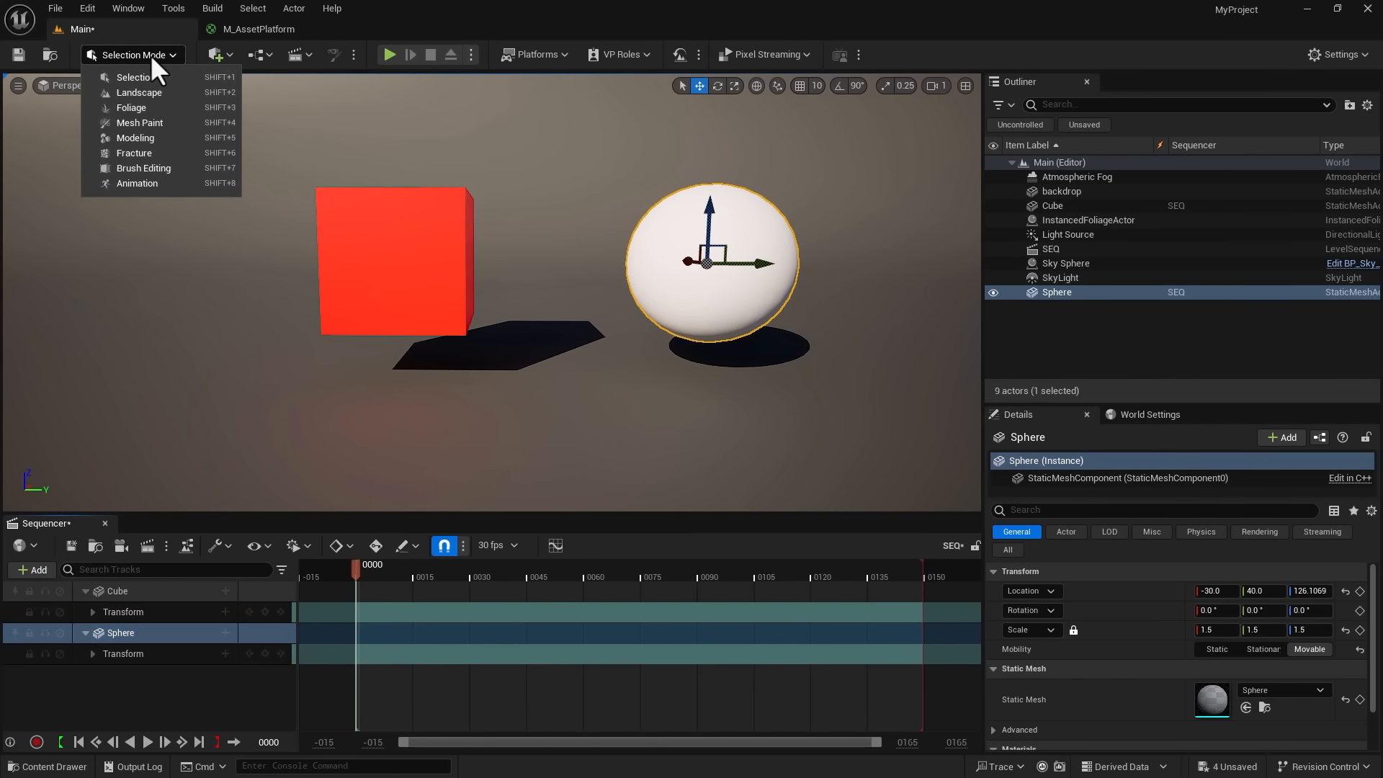
left_click(151, 174)
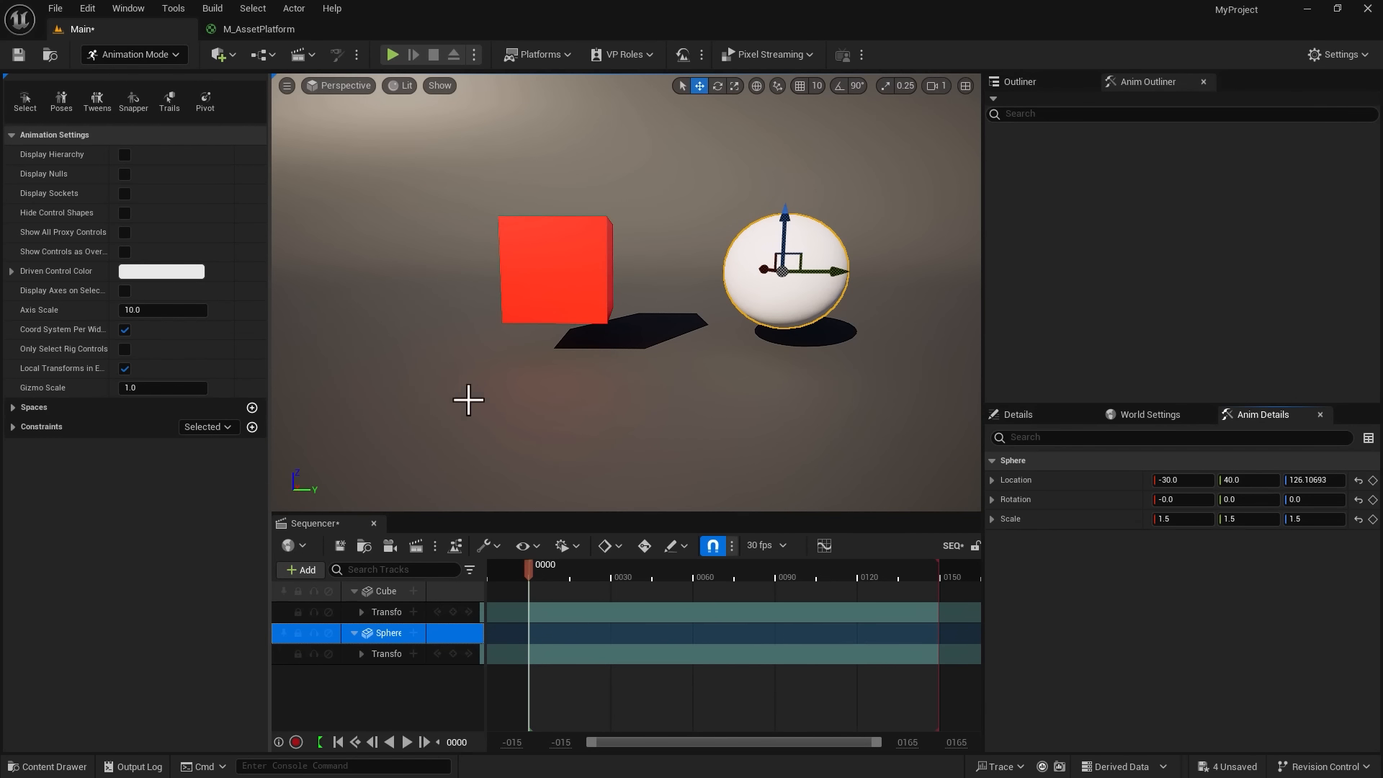
- Add a Translation constraint to the Sphere with the Cube as its parent
left_click(572, 296)
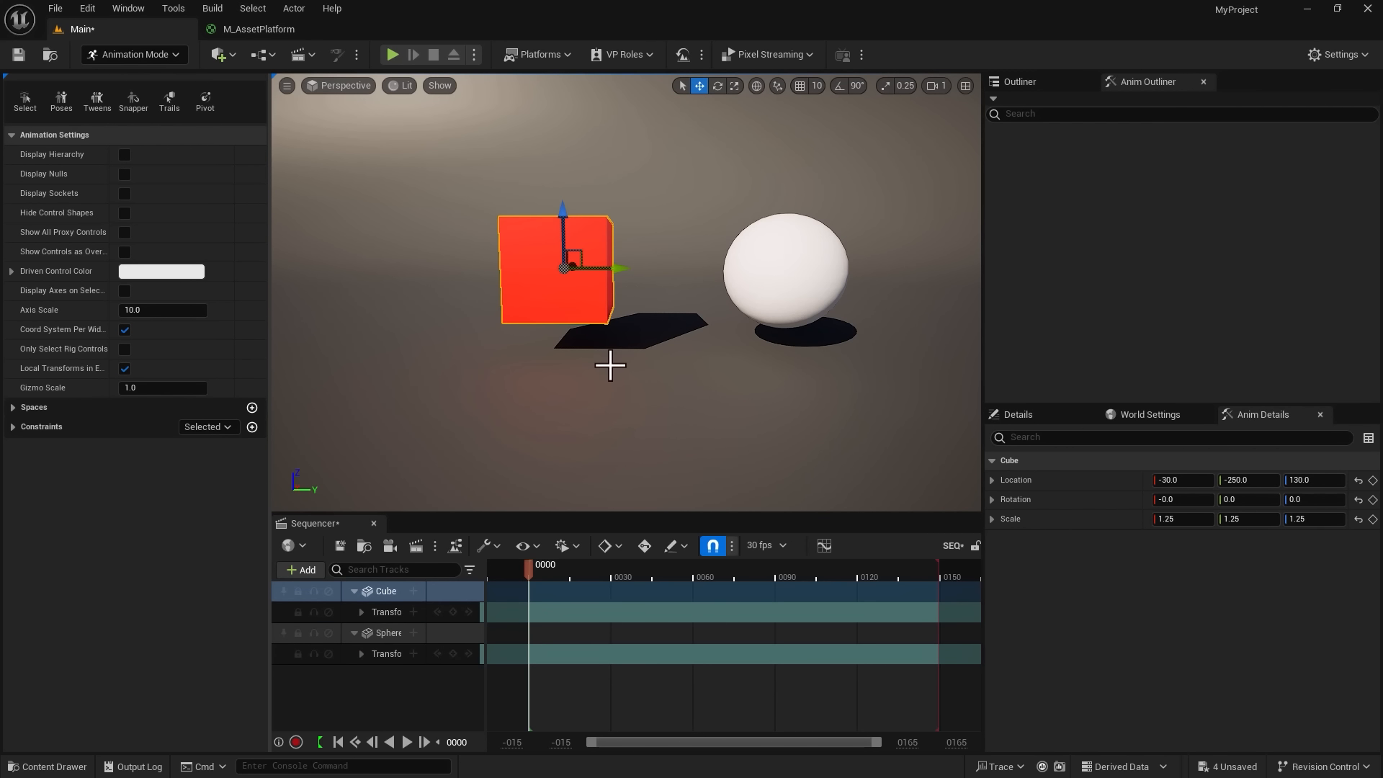
left_click(744, 288)
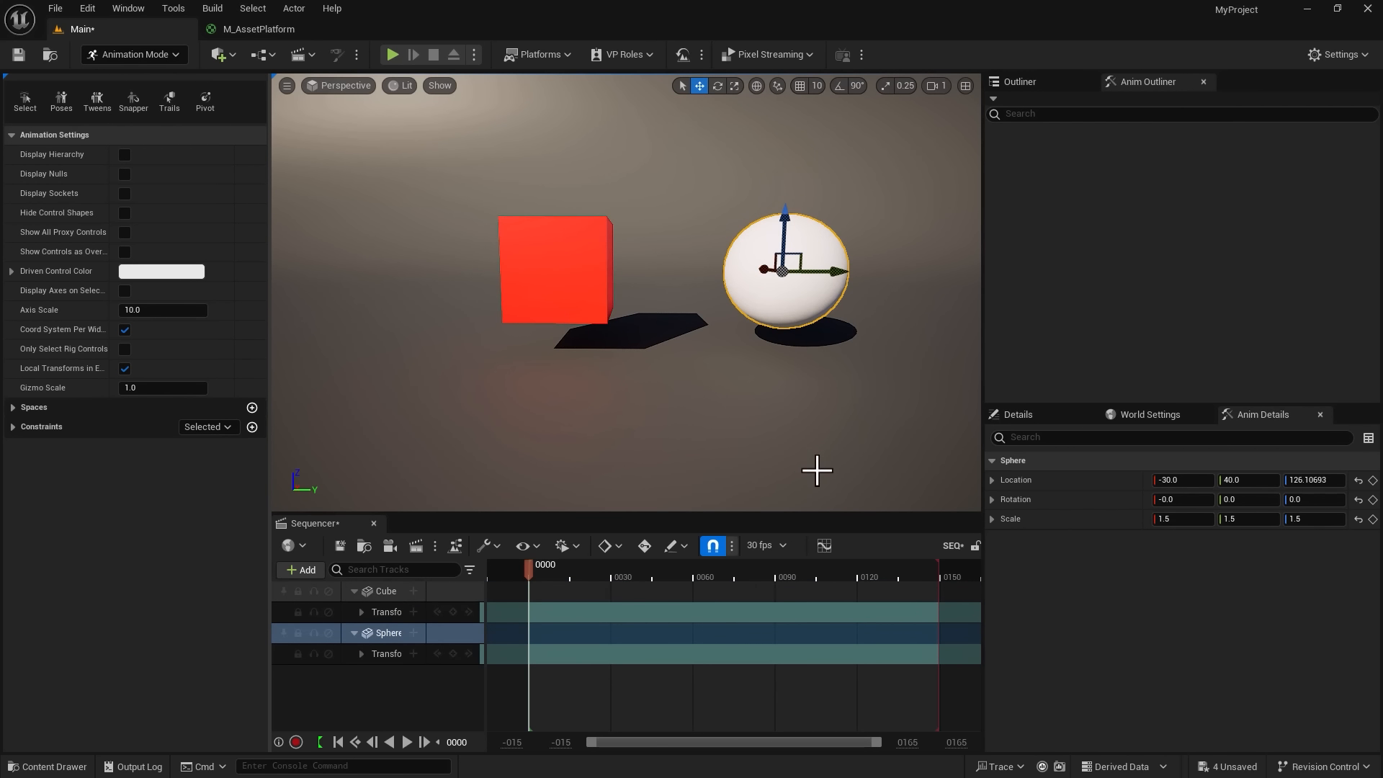
left_click(253, 427)
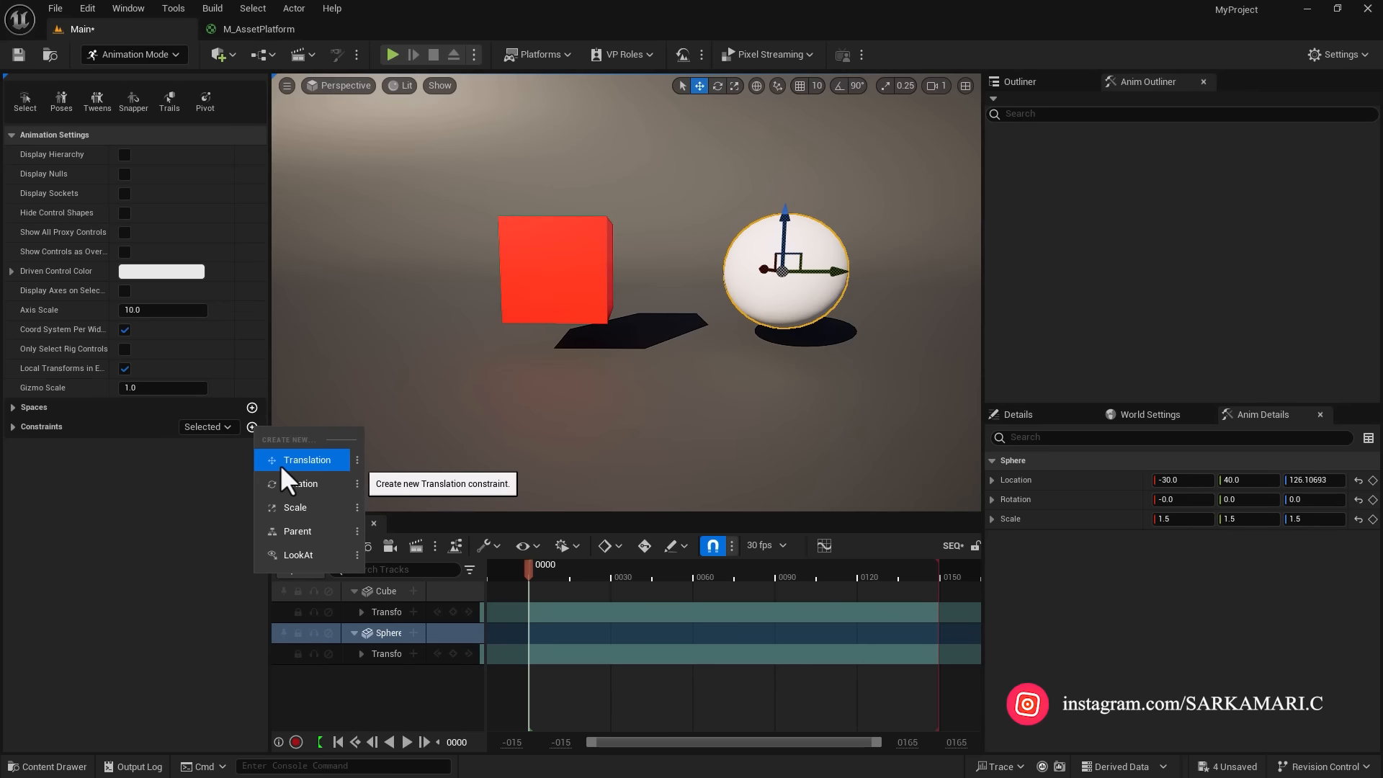
left_click(305, 457)
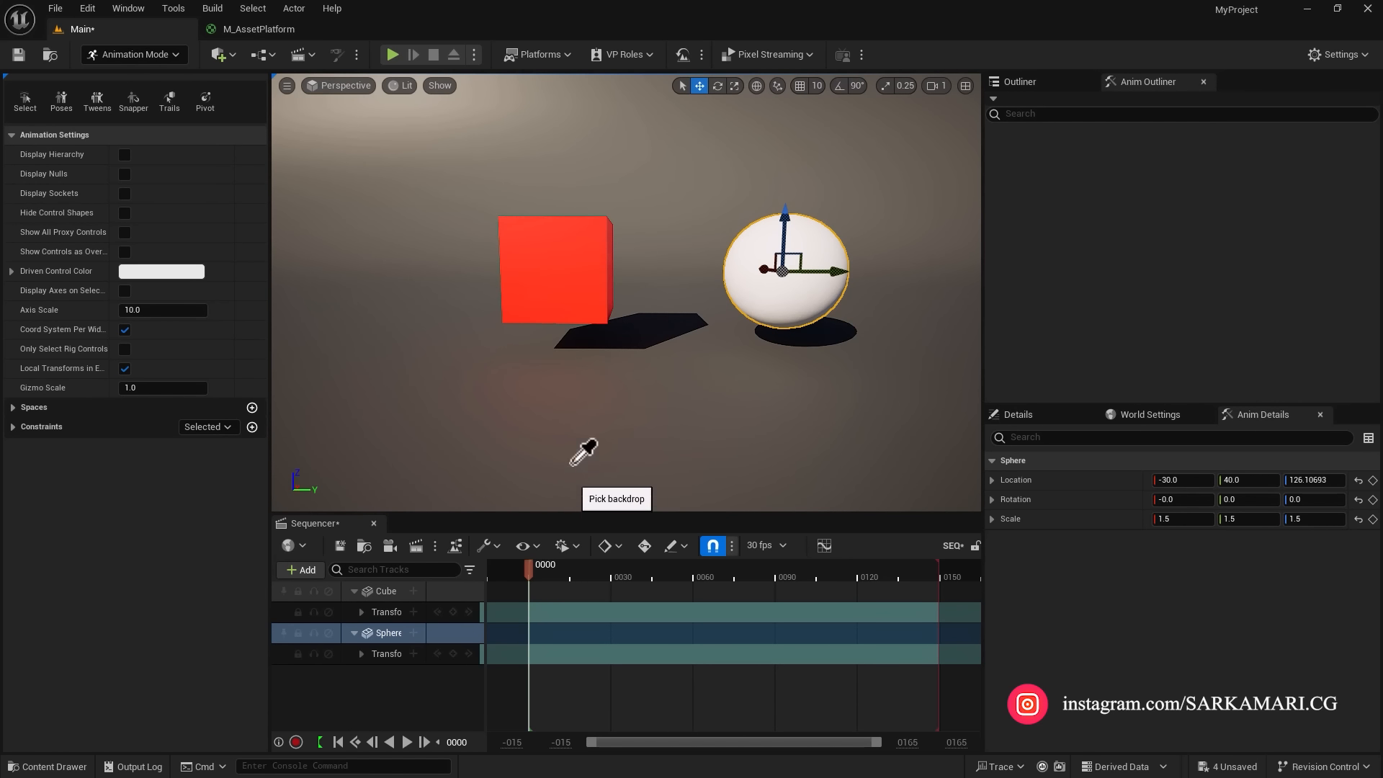
left_click(552, 271)
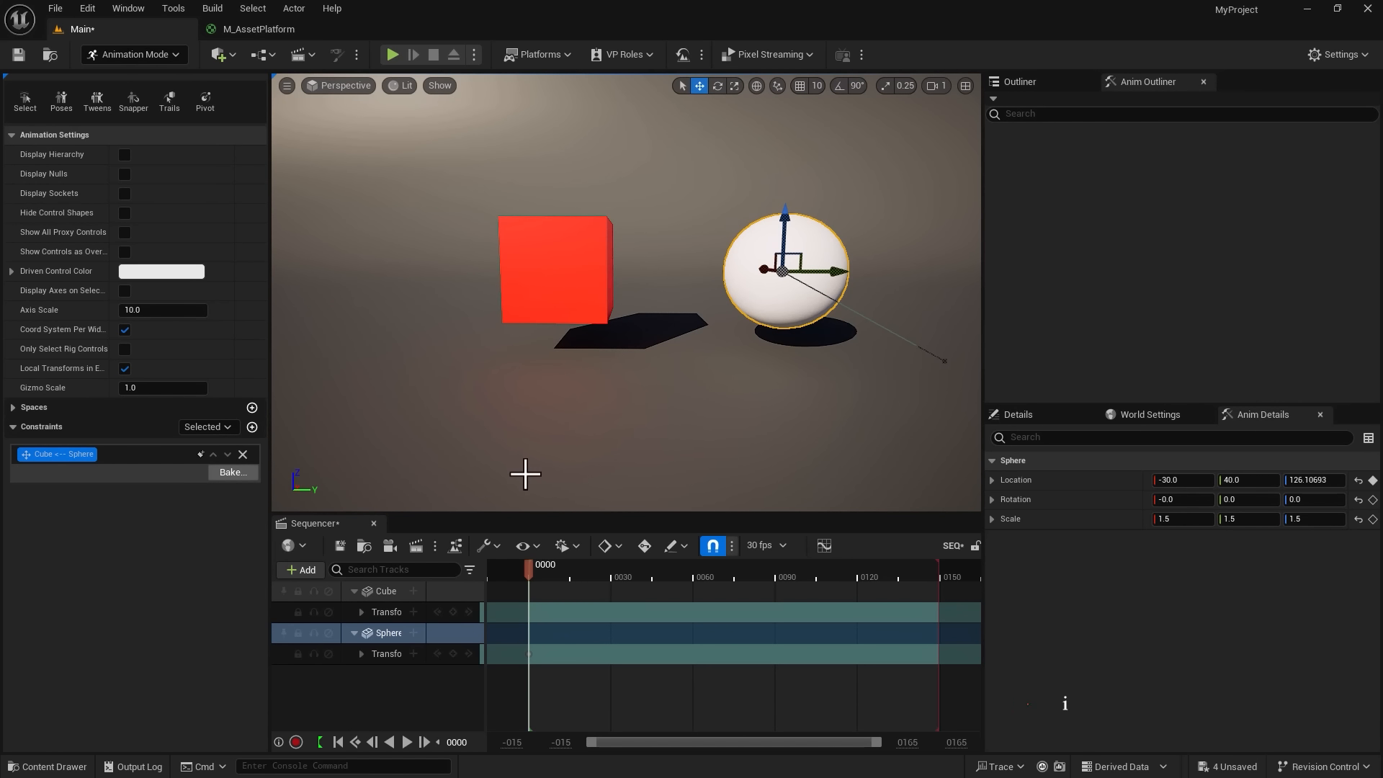
- Test the constraint by moving the Cube along Y to about -140, and key the Cube's Location at frame 0
left_click(563, 295)
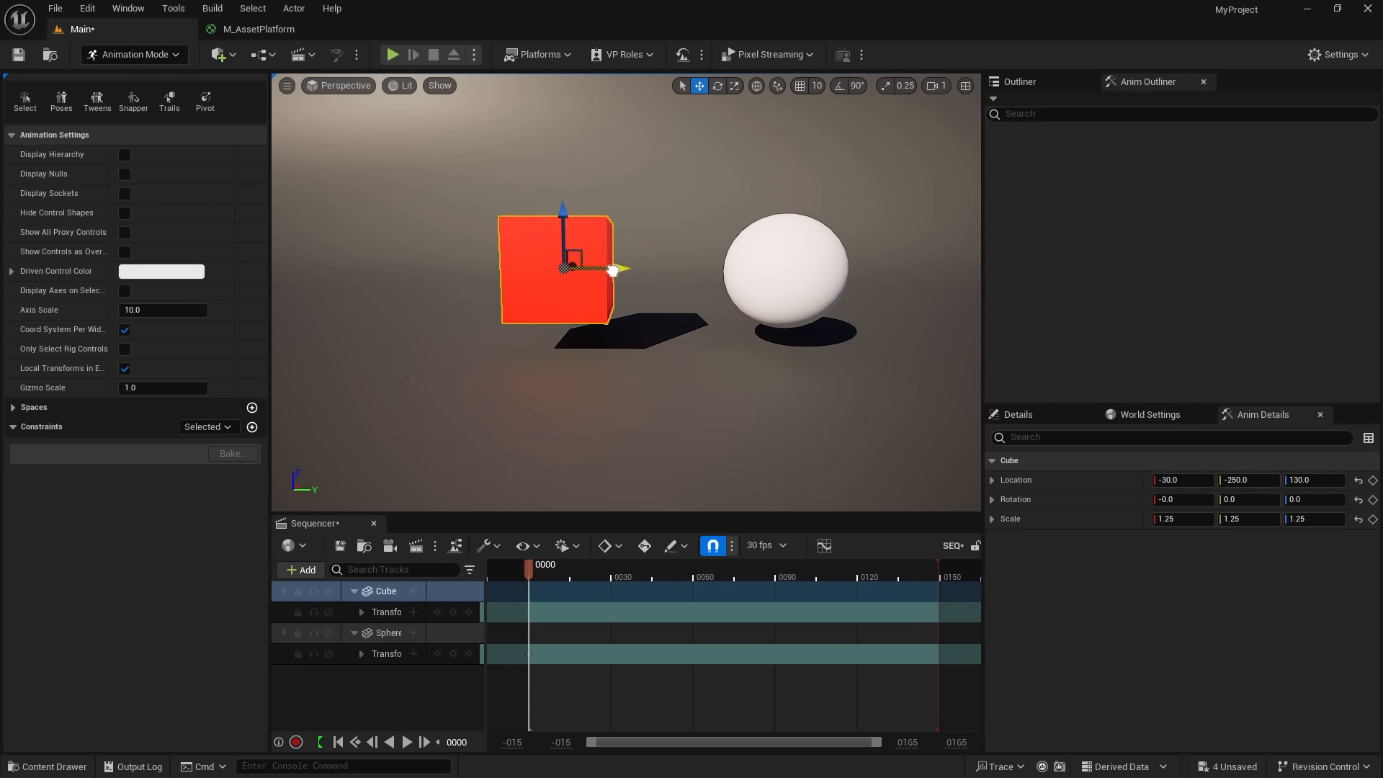
middle_click_drag(614, 271, 493, 291)
left_click_drag(492, 290, 627, 290)
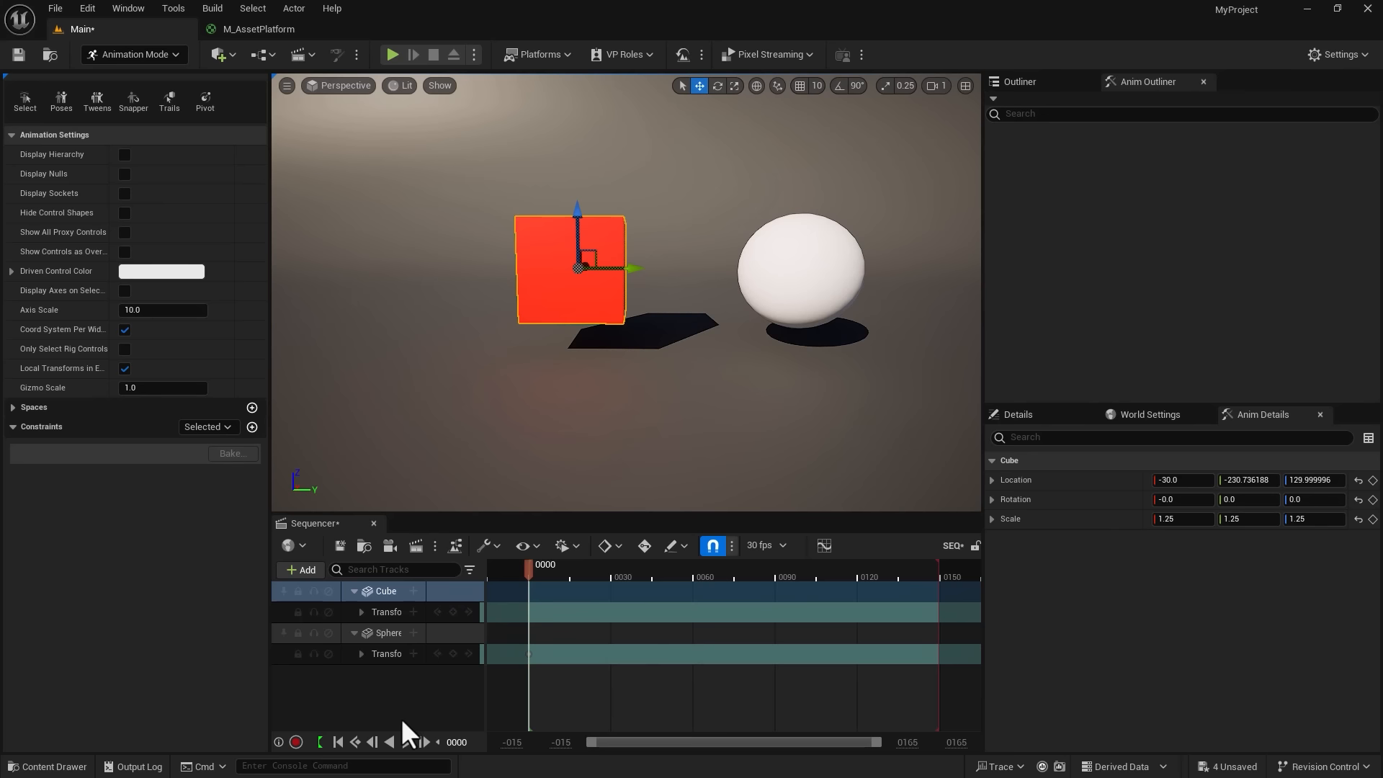
left_click(360, 611)
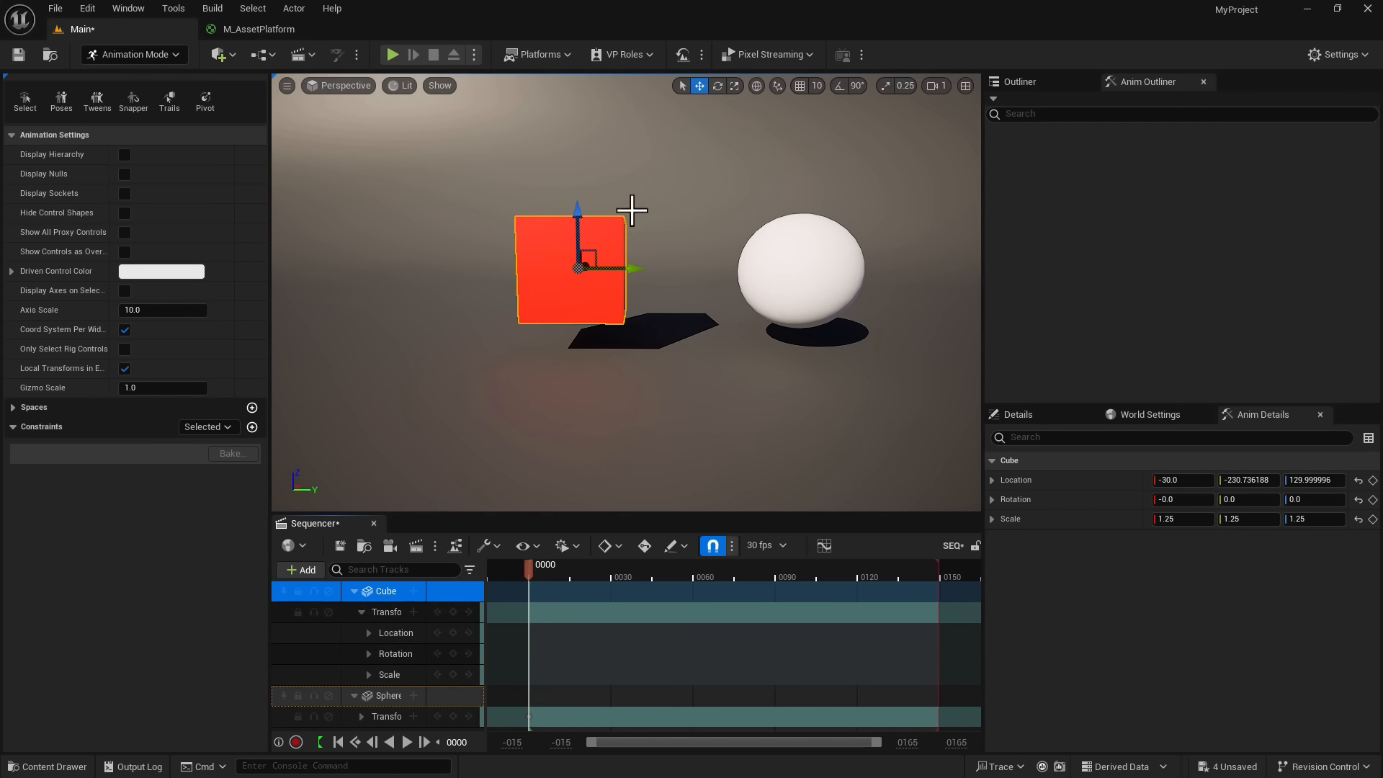
left_click_drag(633, 270, 704, 269)
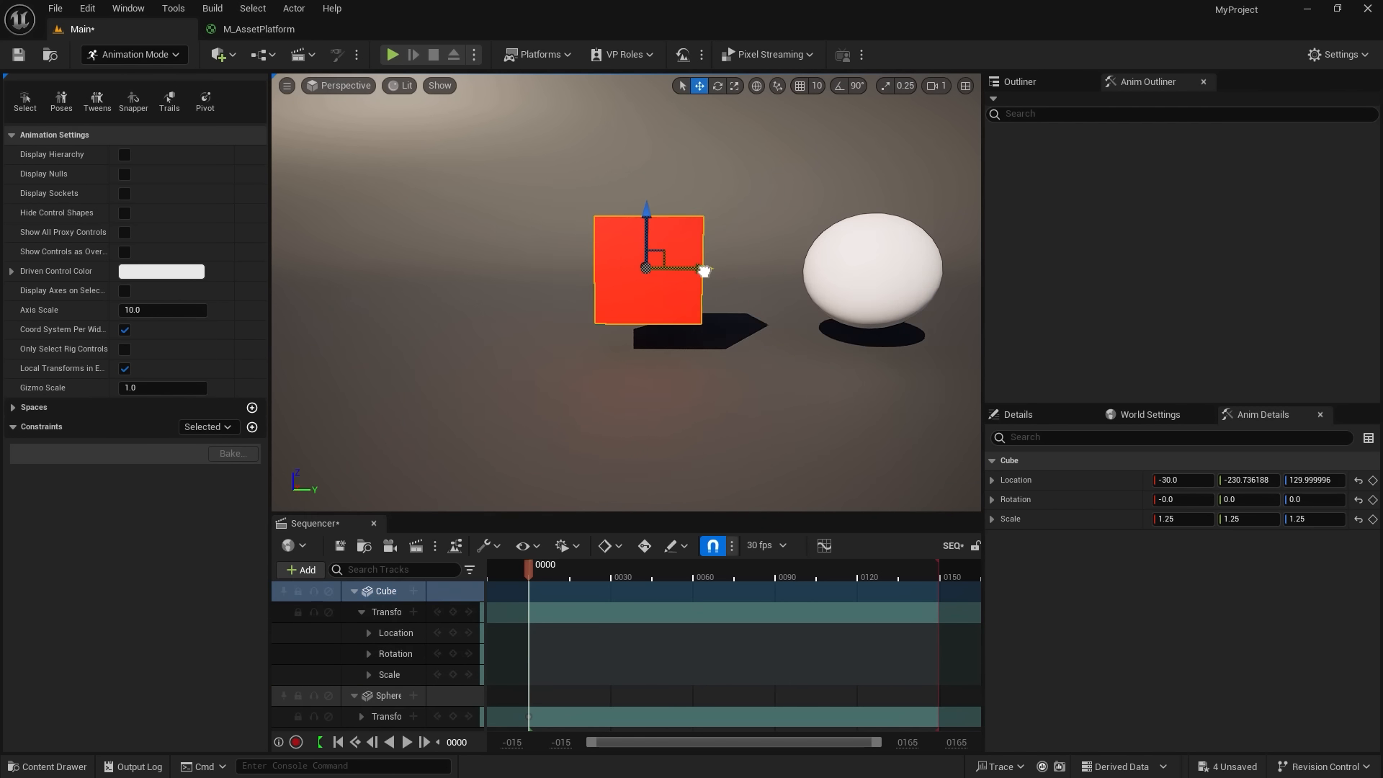
left_click(452, 632)
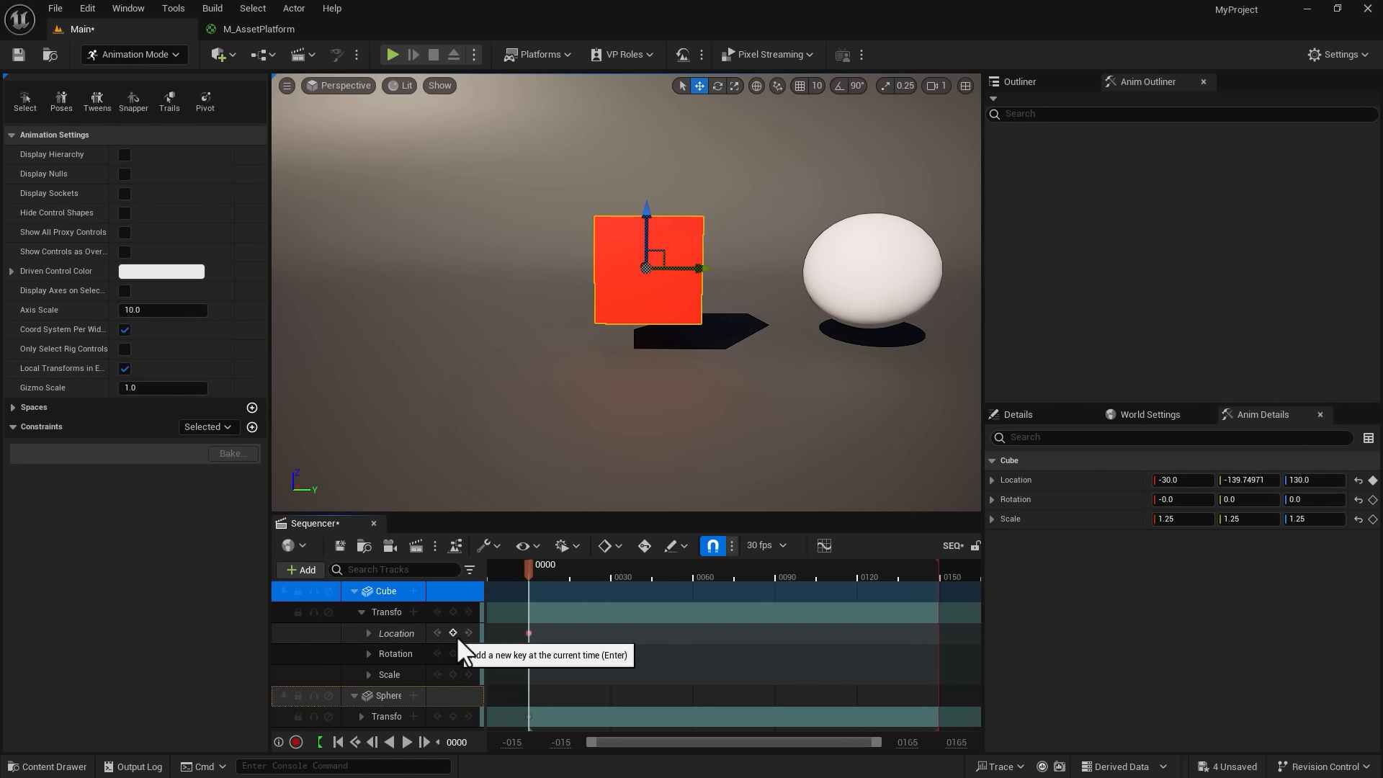
- Move the Cube in negative Y at frame 149, key its Location, and scrub through the animation
left_click_drag(529, 571, 938, 551)
left_click_drag(698, 273, 464, 292)
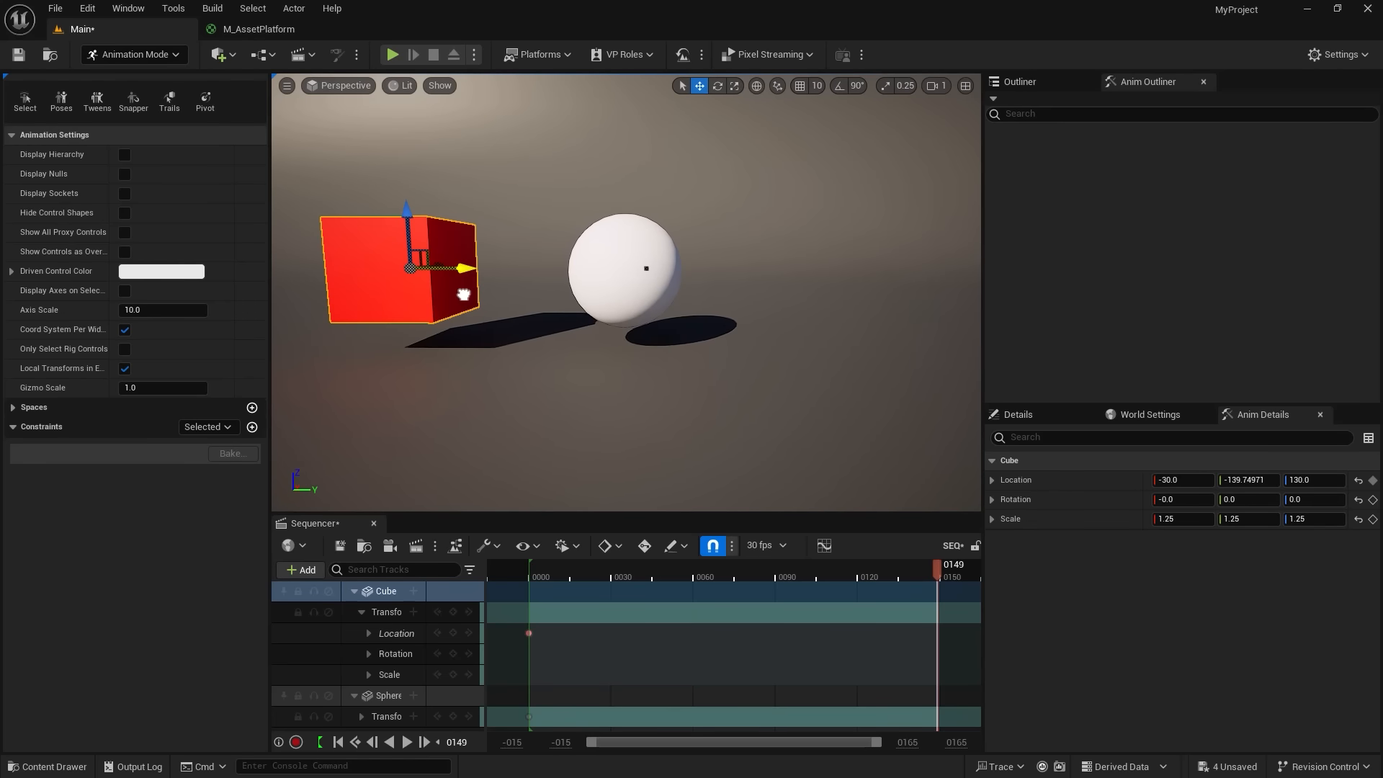
left_click(454, 633)
left_click_drag(550, 574, 727, 611)
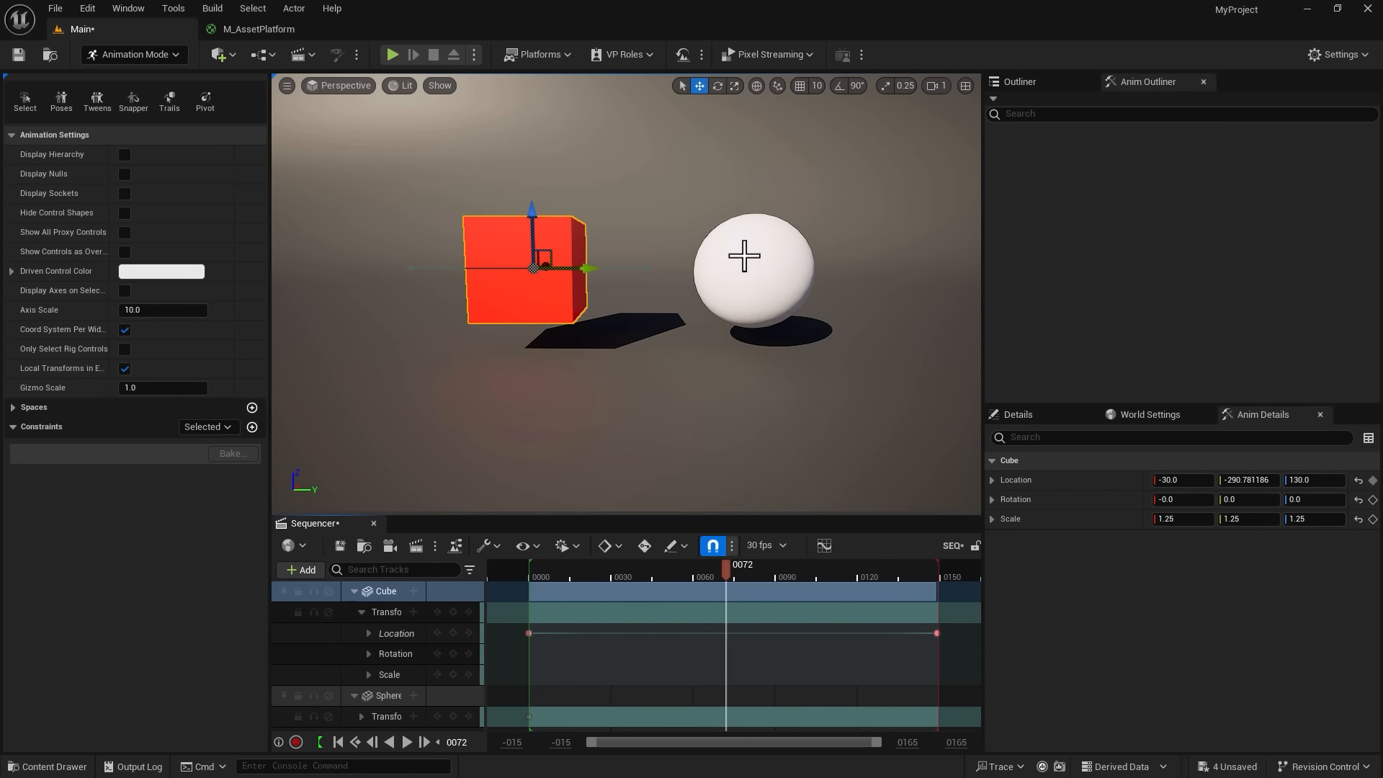
- Key the Sphere's Transform at frame 72, and key it at frame 150 with the Sphere moved along Y to about 165
left_click(752, 288)
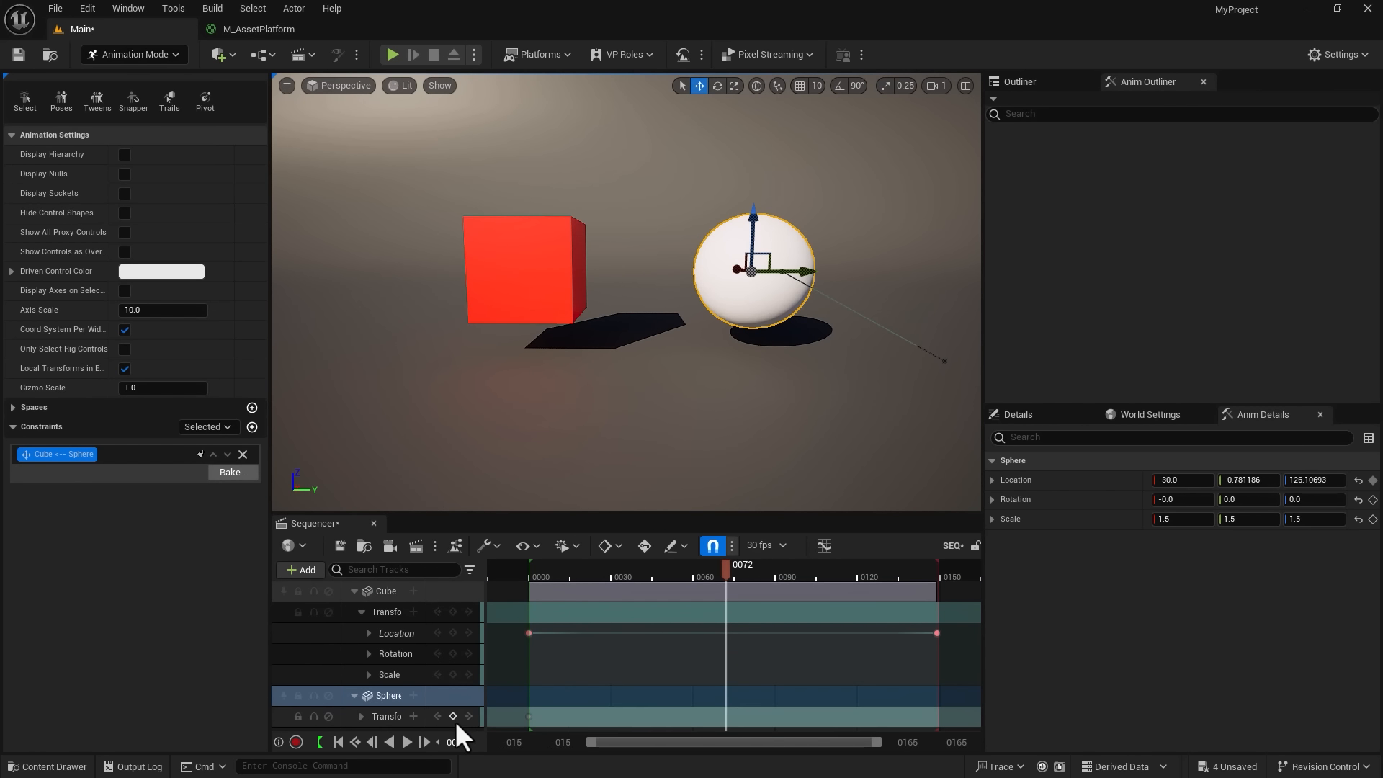
left_click(453, 717)
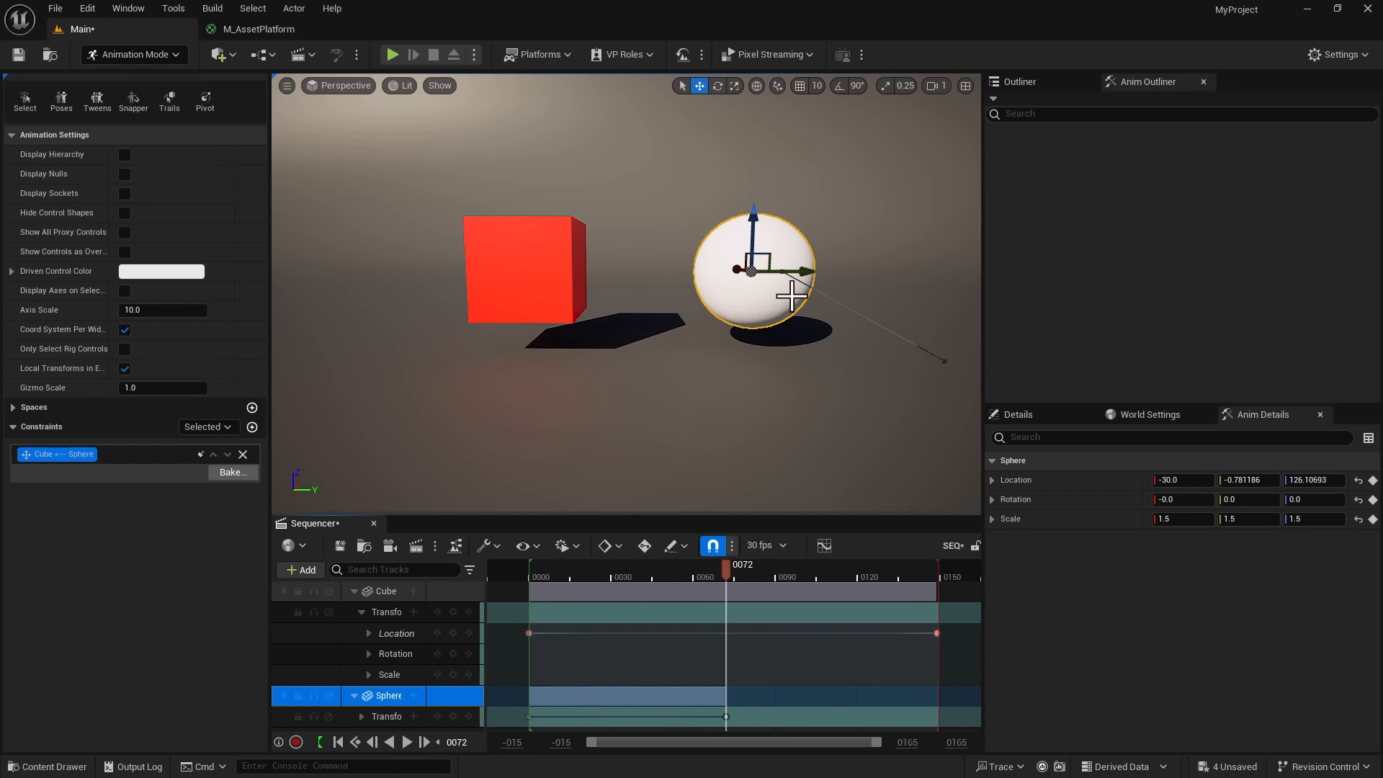
left_click_drag(912, 572, 944, 587)
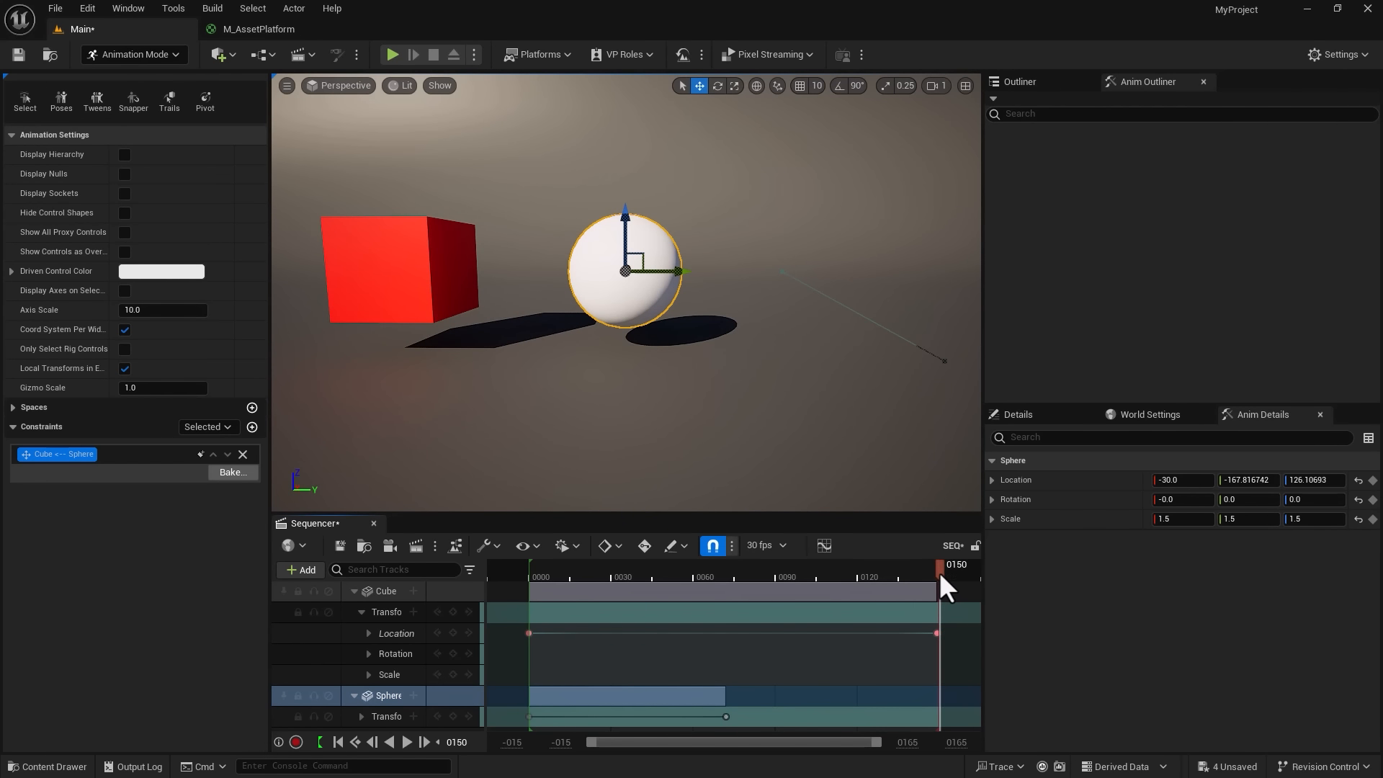
left_click_drag(675, 285, 938, 269)
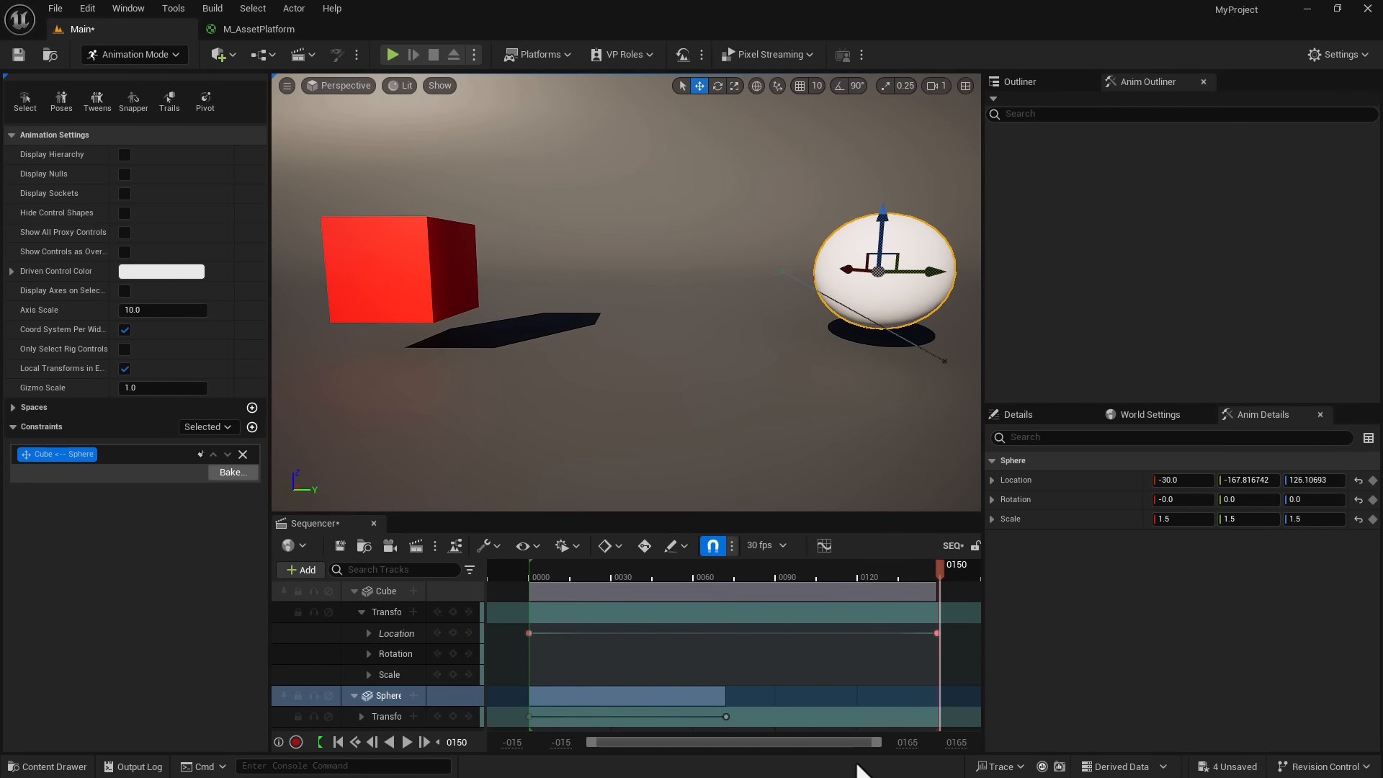
left_click(454, 716)
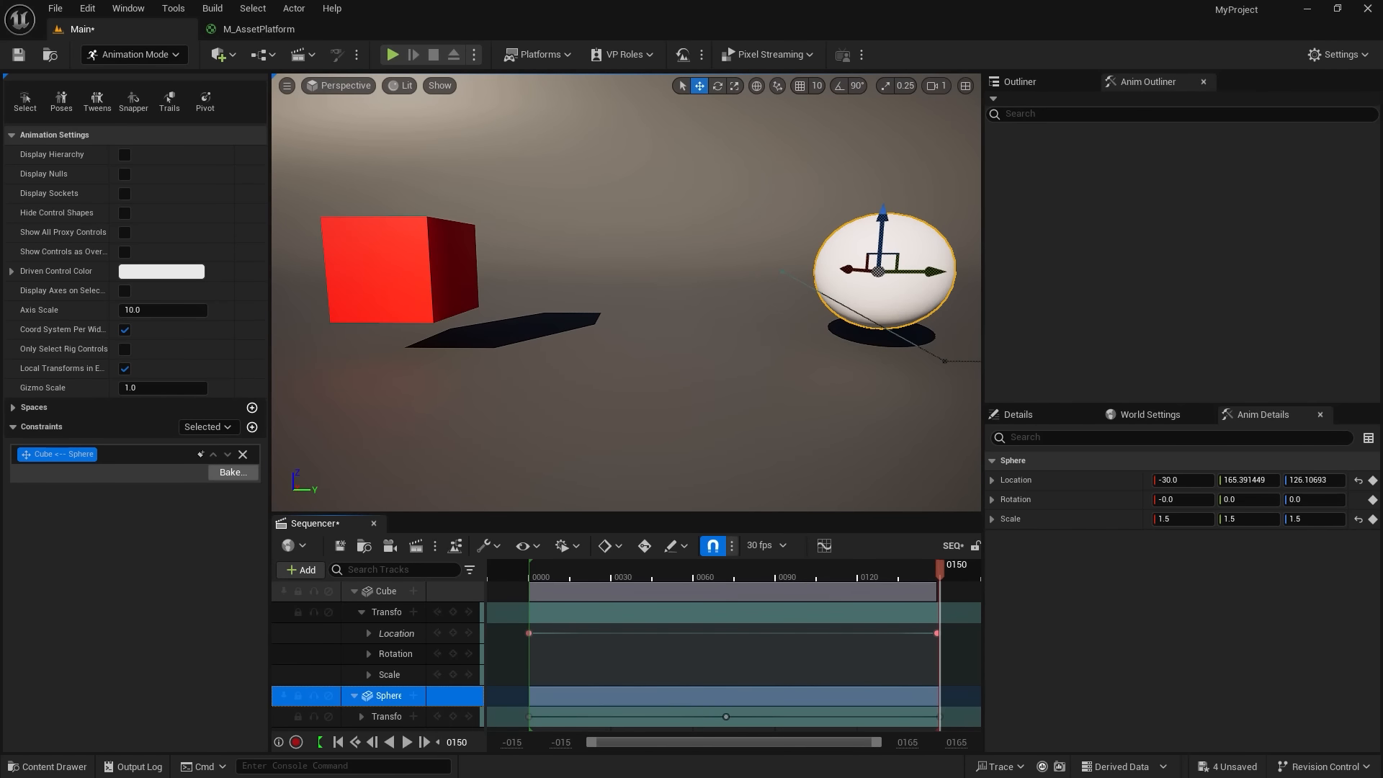
- Scrub the timeline around the Sphere's frame 72 key to examine how its keyed motion combines with the Cube constraint
left_click_drag(573, 575, 864, 575)
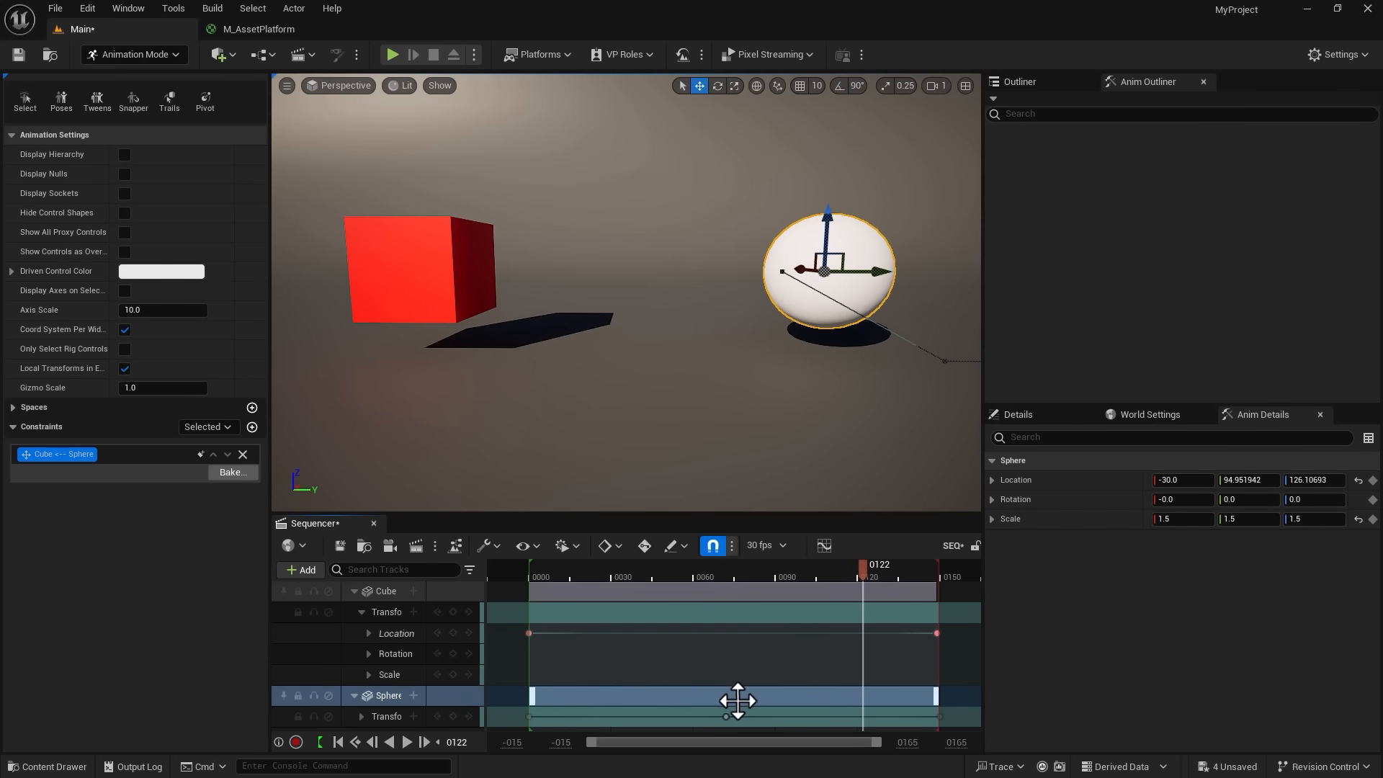
left_click(725, 717)
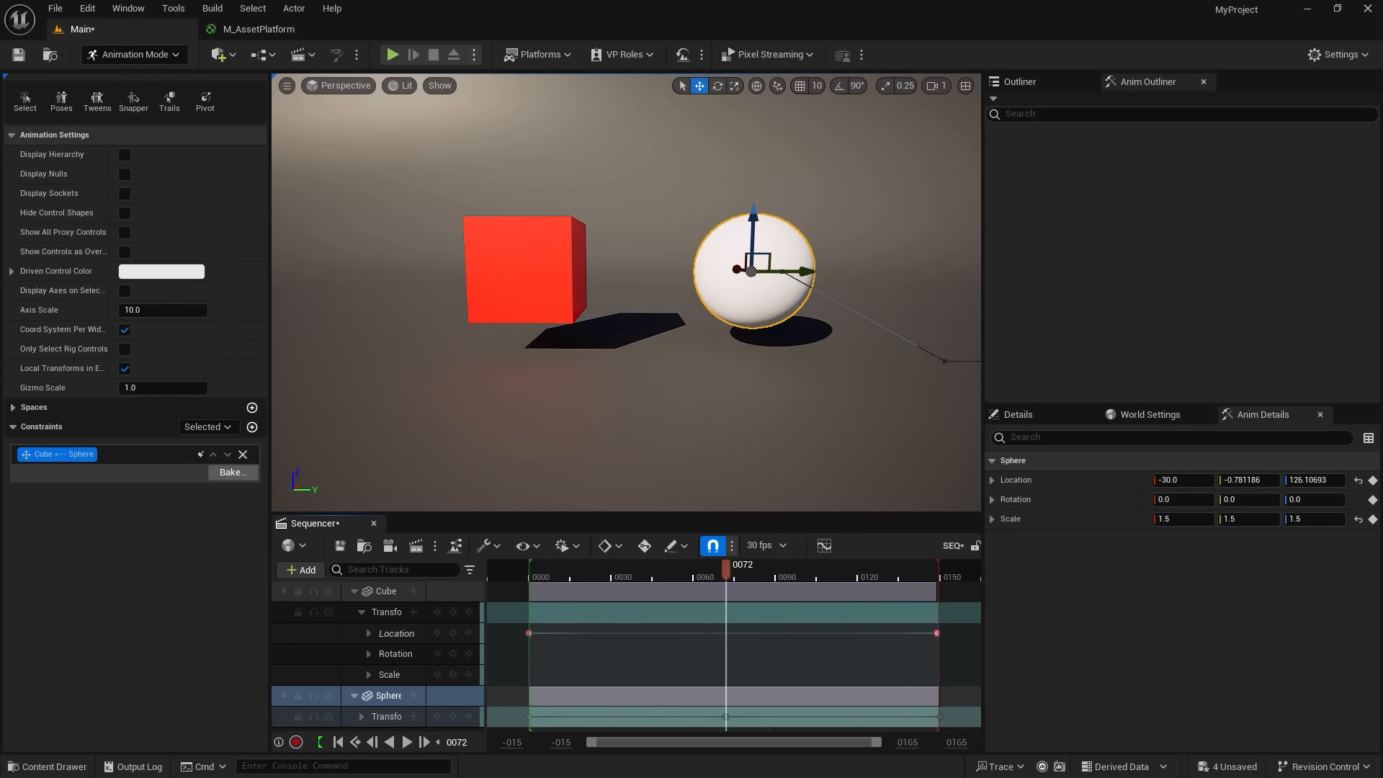
left_click_drag(727, 572, 915, 557)
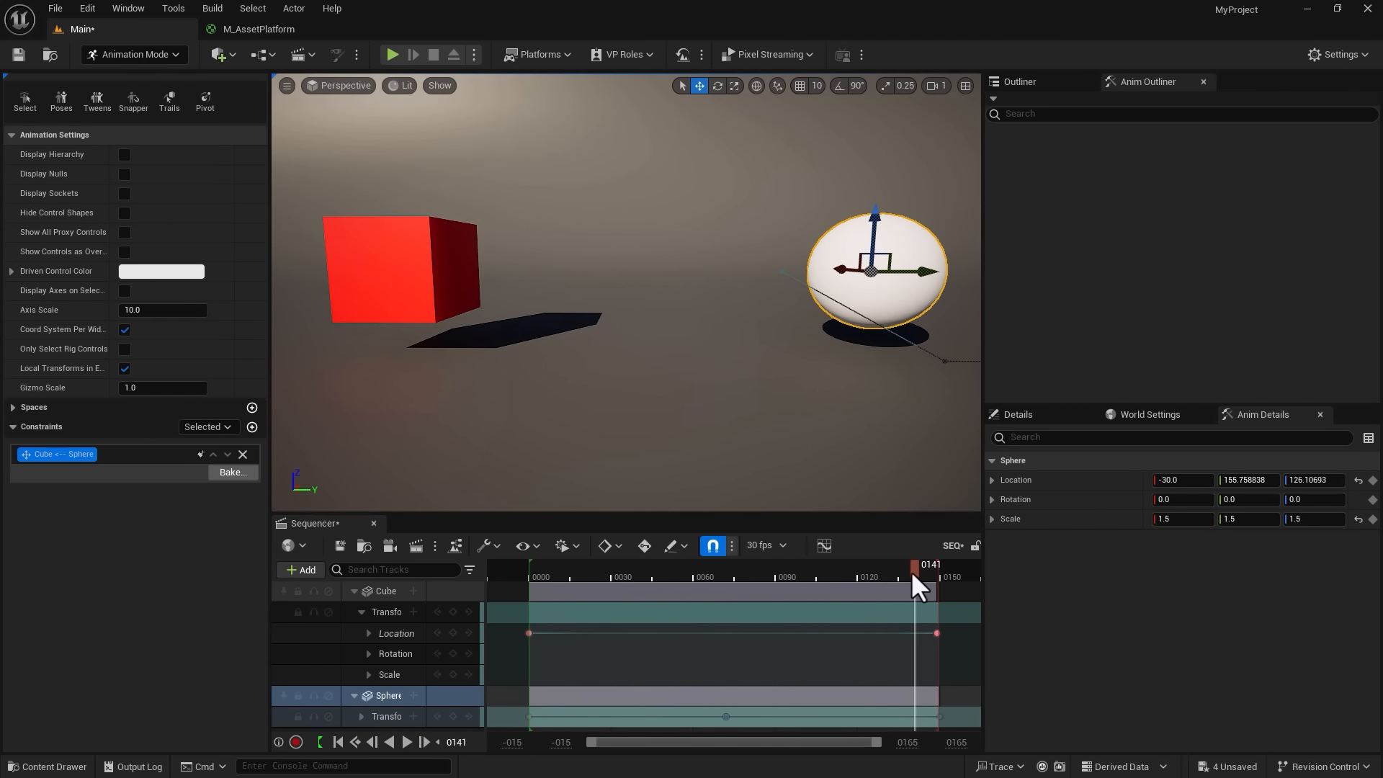
left_click_drag(912, 573, 929, 618)
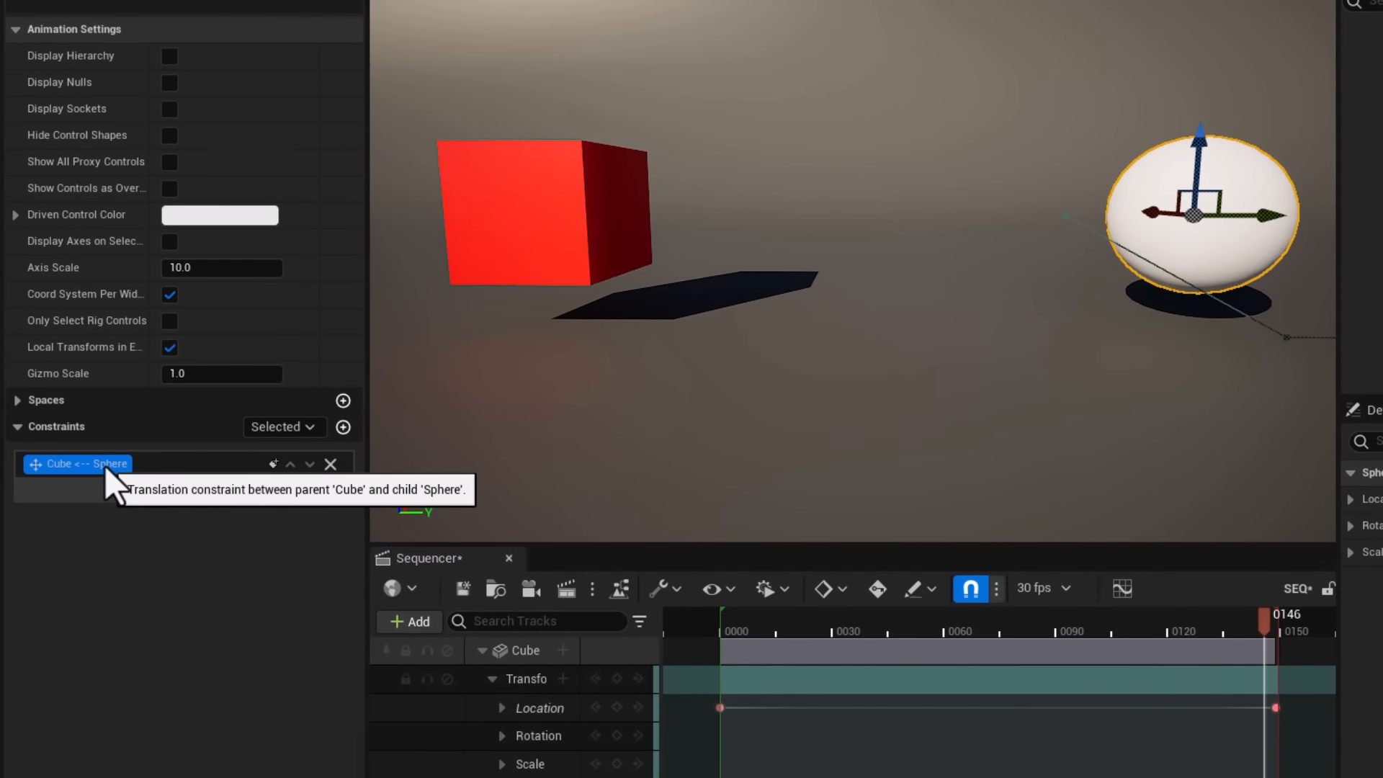
- Examine the offset settings of the Sphere's Translation constraint and scrub the timeline to frame 149
right_click(78, 455)
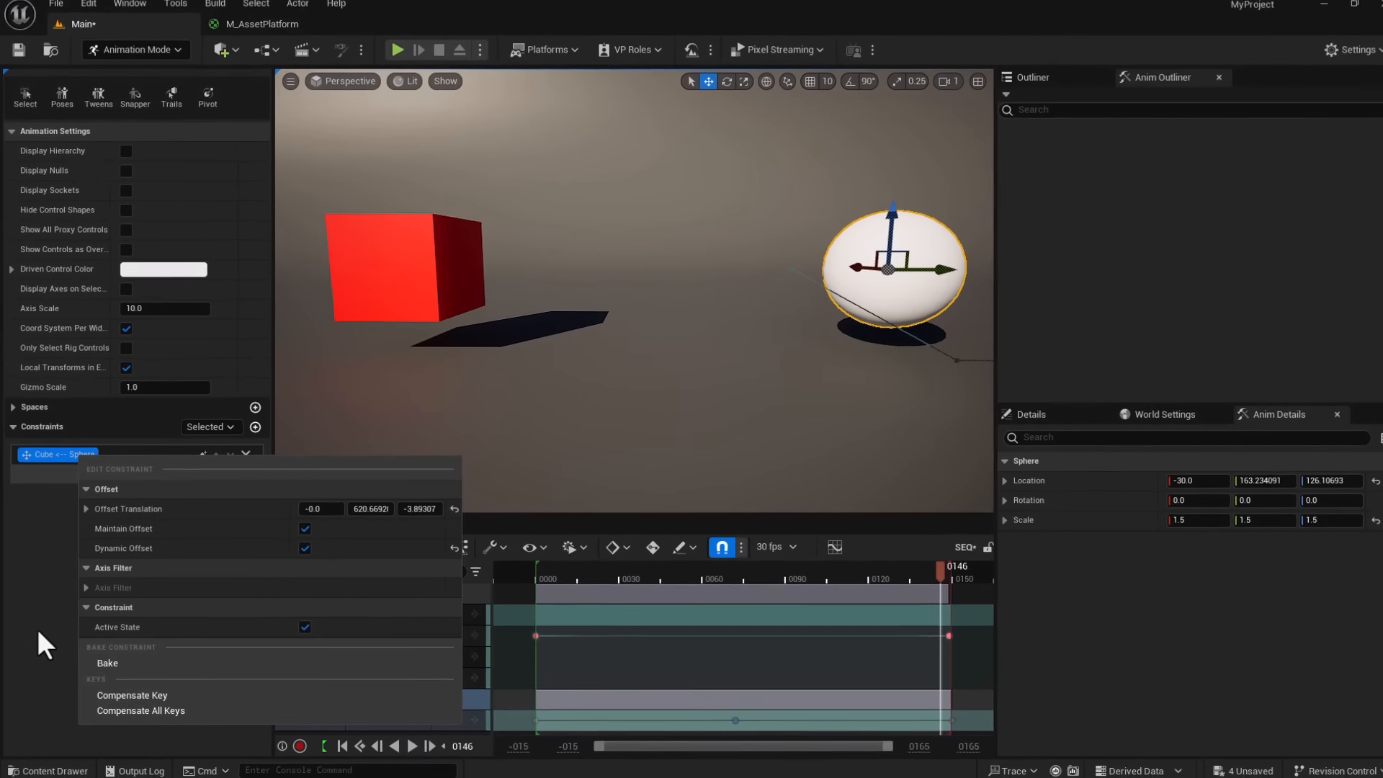
left_click(33, 623)
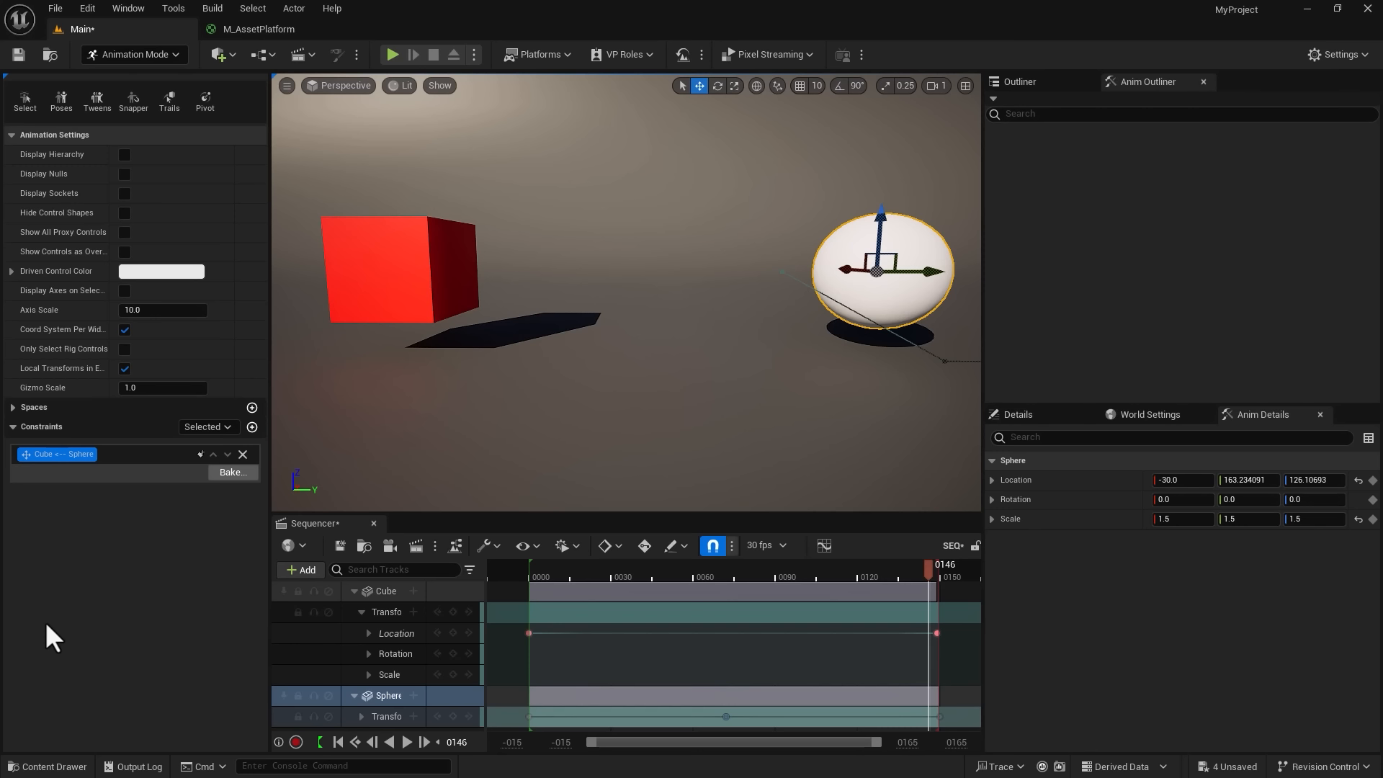
left_click_drag(932, 576, 435, 582)
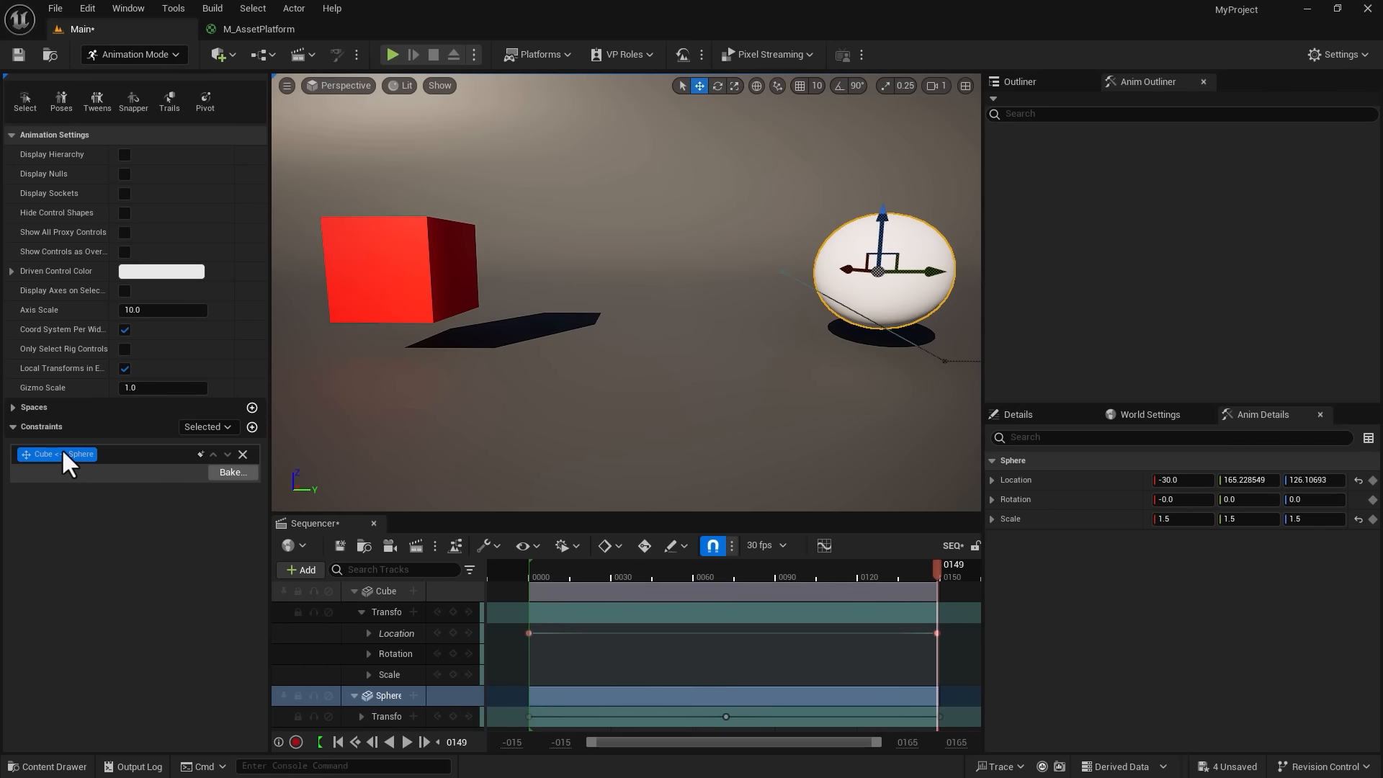
- Turn off Dynamic Offset for the Translation constraint between the Cube and the Sphere
right_click(65, 454)
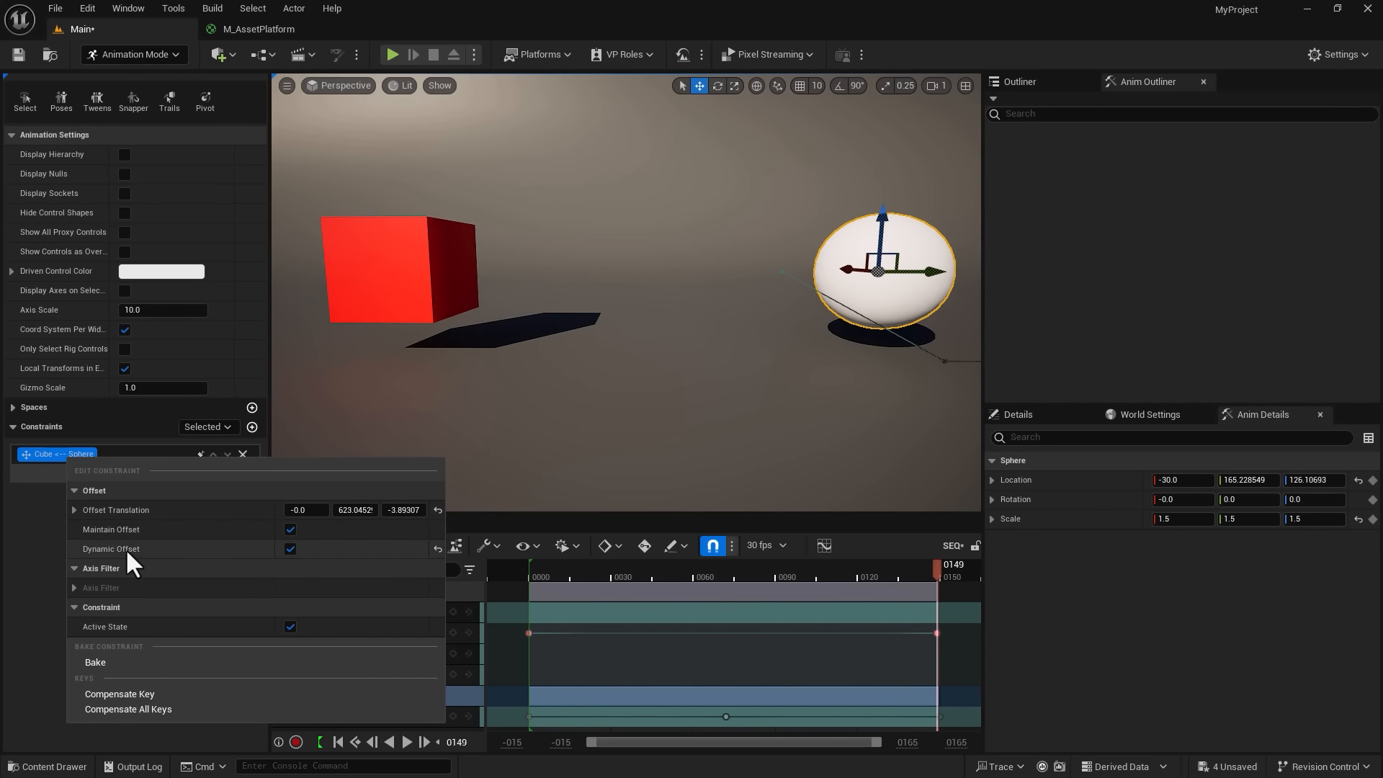
left_click(291, 549)
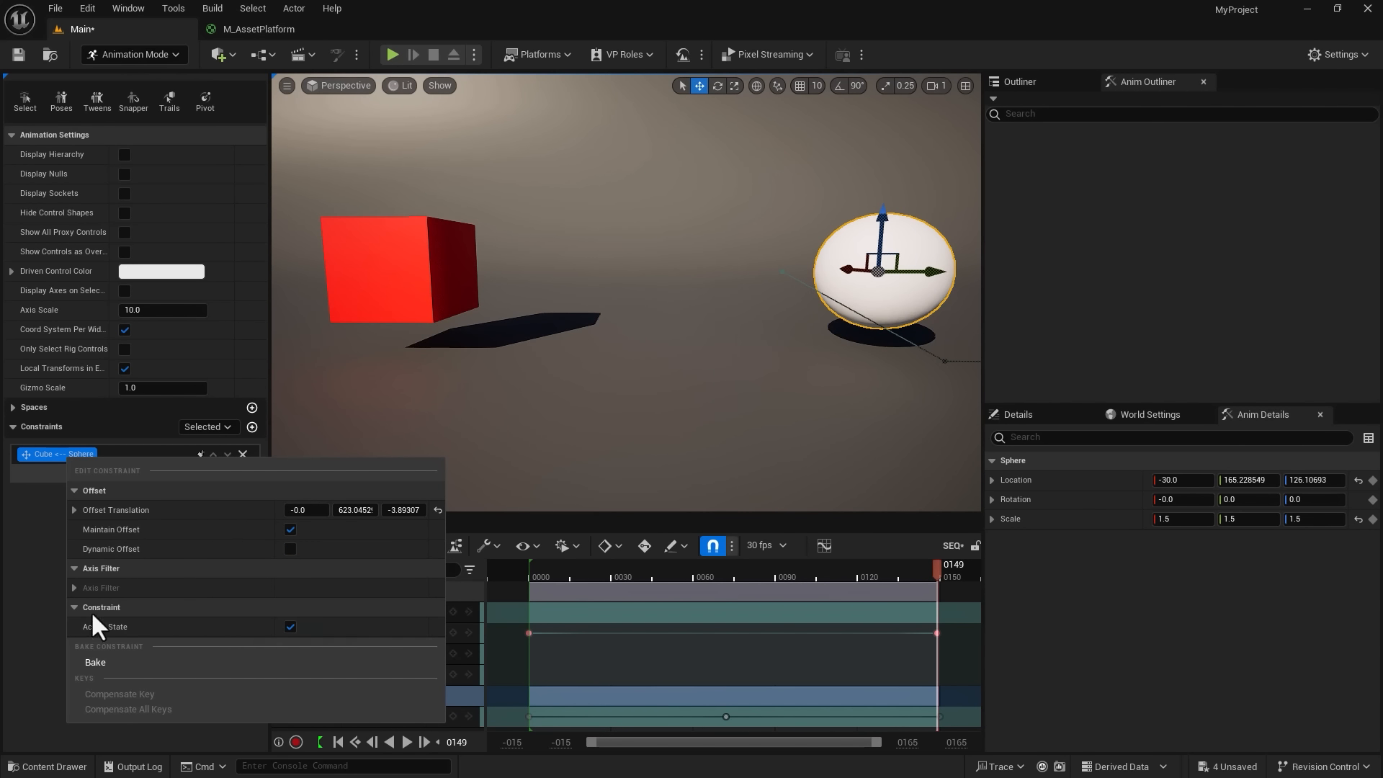
left_click(49, 624)
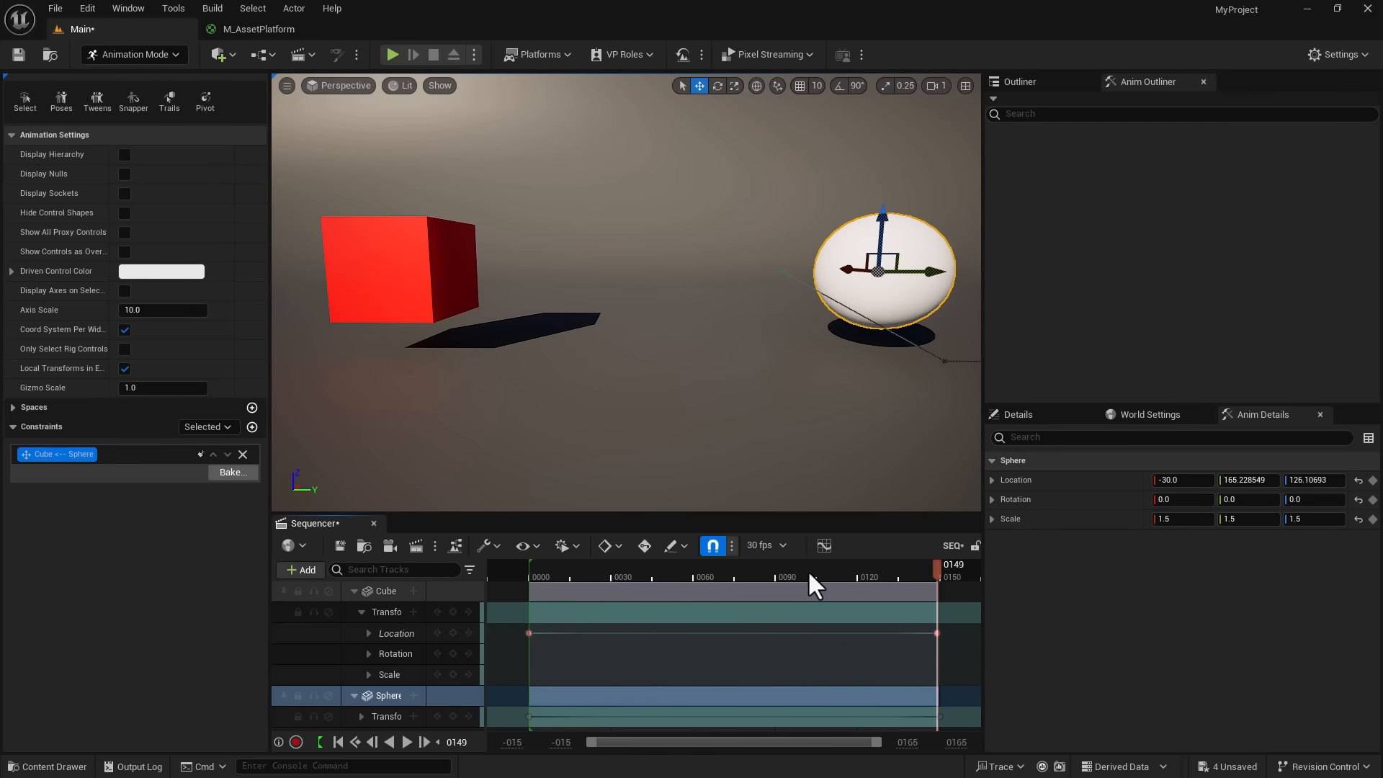
- Key the constrained Sphere's Transform at frame 78
left_click_drag(807, 569, 742, 591)
scroll(626, 294, "down", 3)
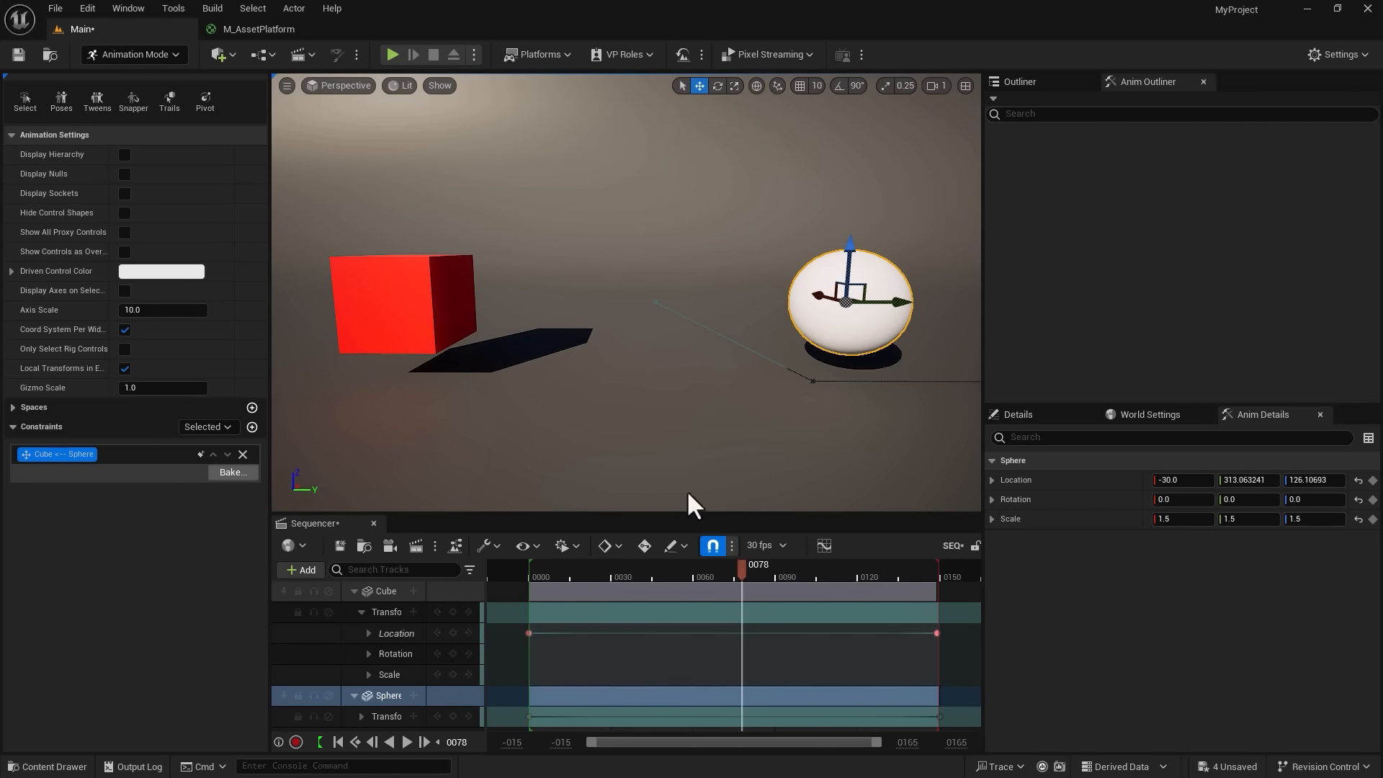
left_click(453, 716)
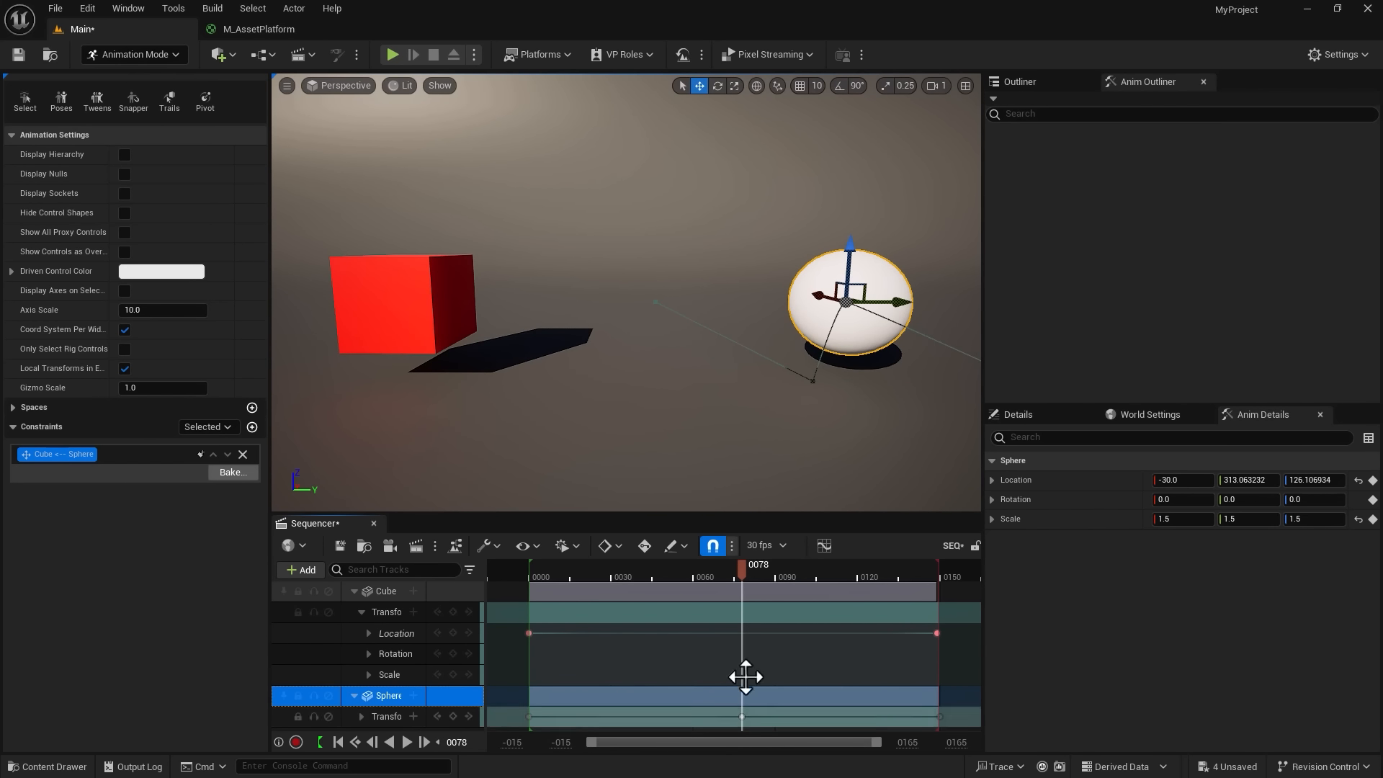
- Try to move the constrained Sphere upward along Z at frame 150
left_click_drag(742, 571, 939, 573)
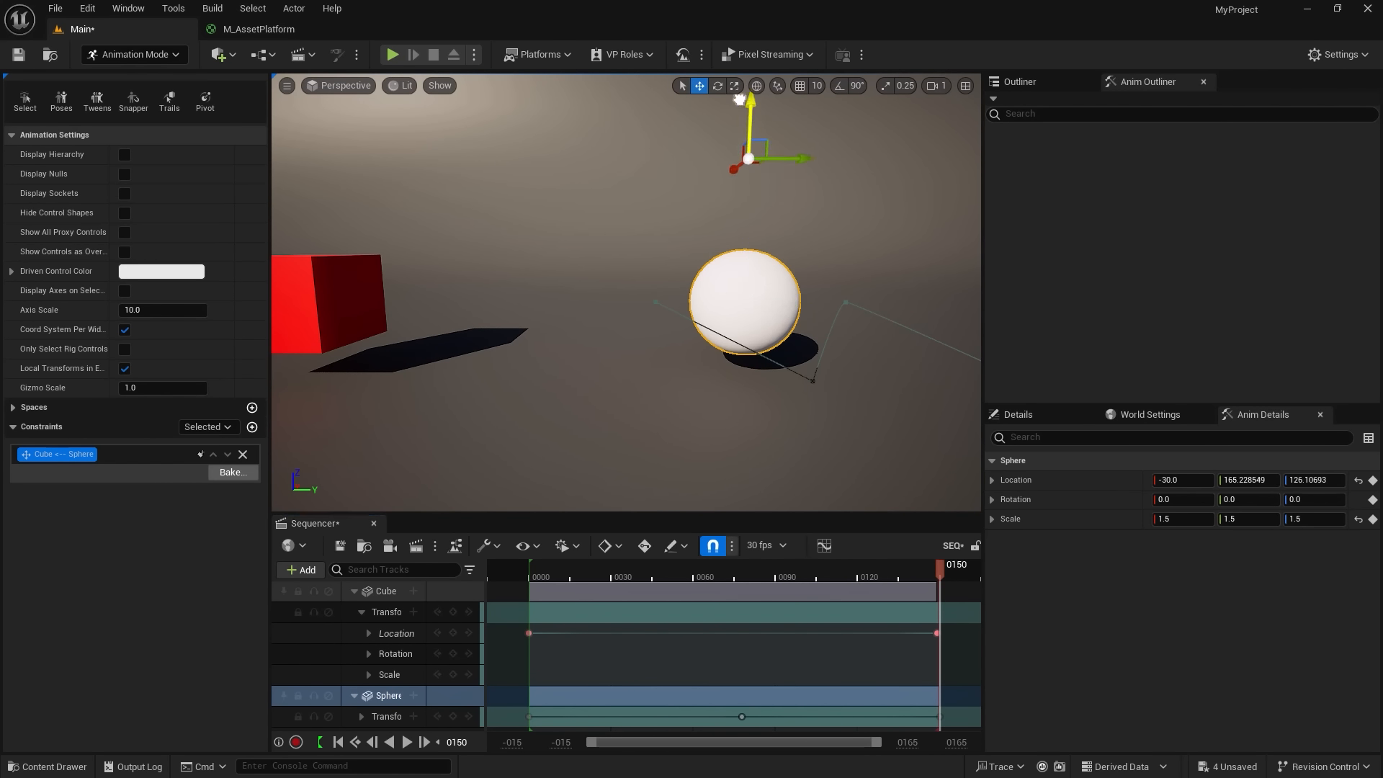
left_click_drag(744, 248, 740, 81)
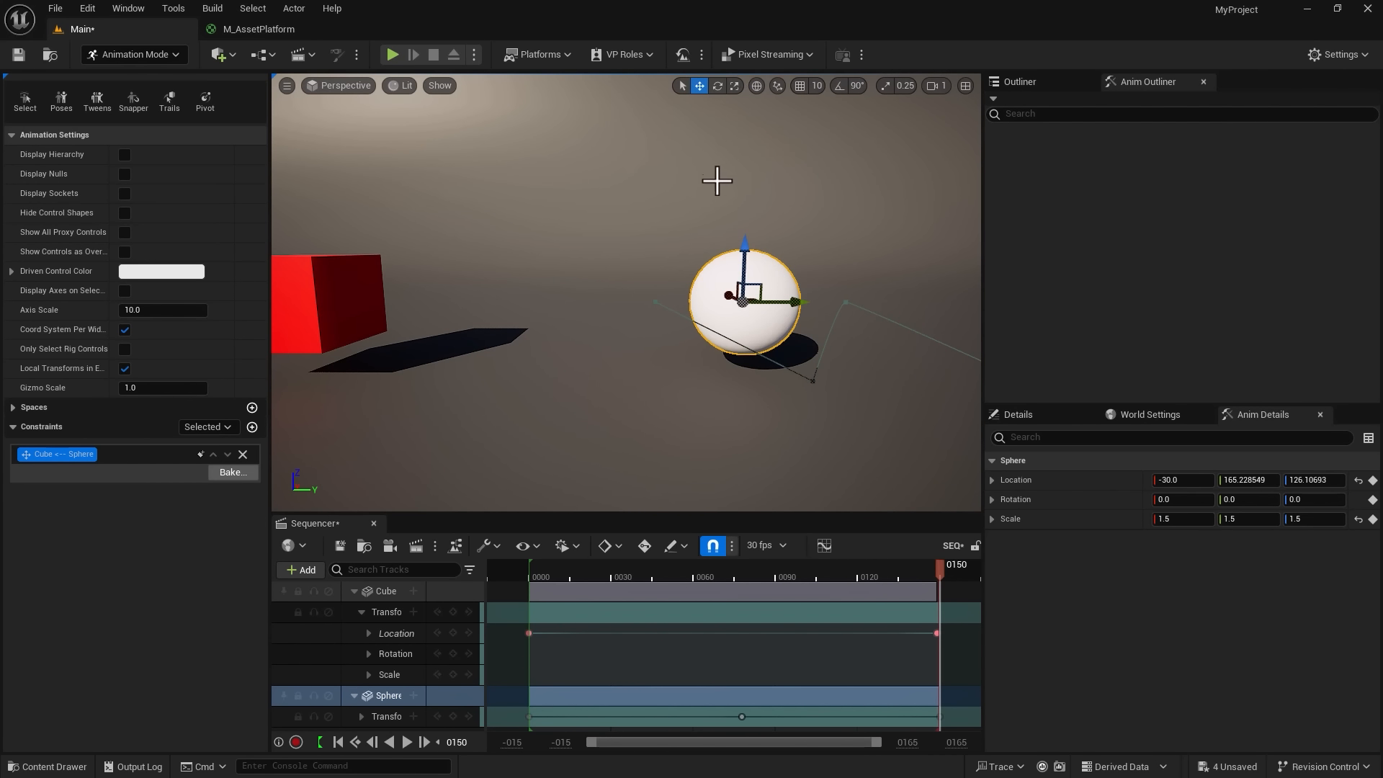
- Try to move the constrained Sphere along both its Z and Y axes at frame 150
left_click_drag(747, 247, 740, 112)
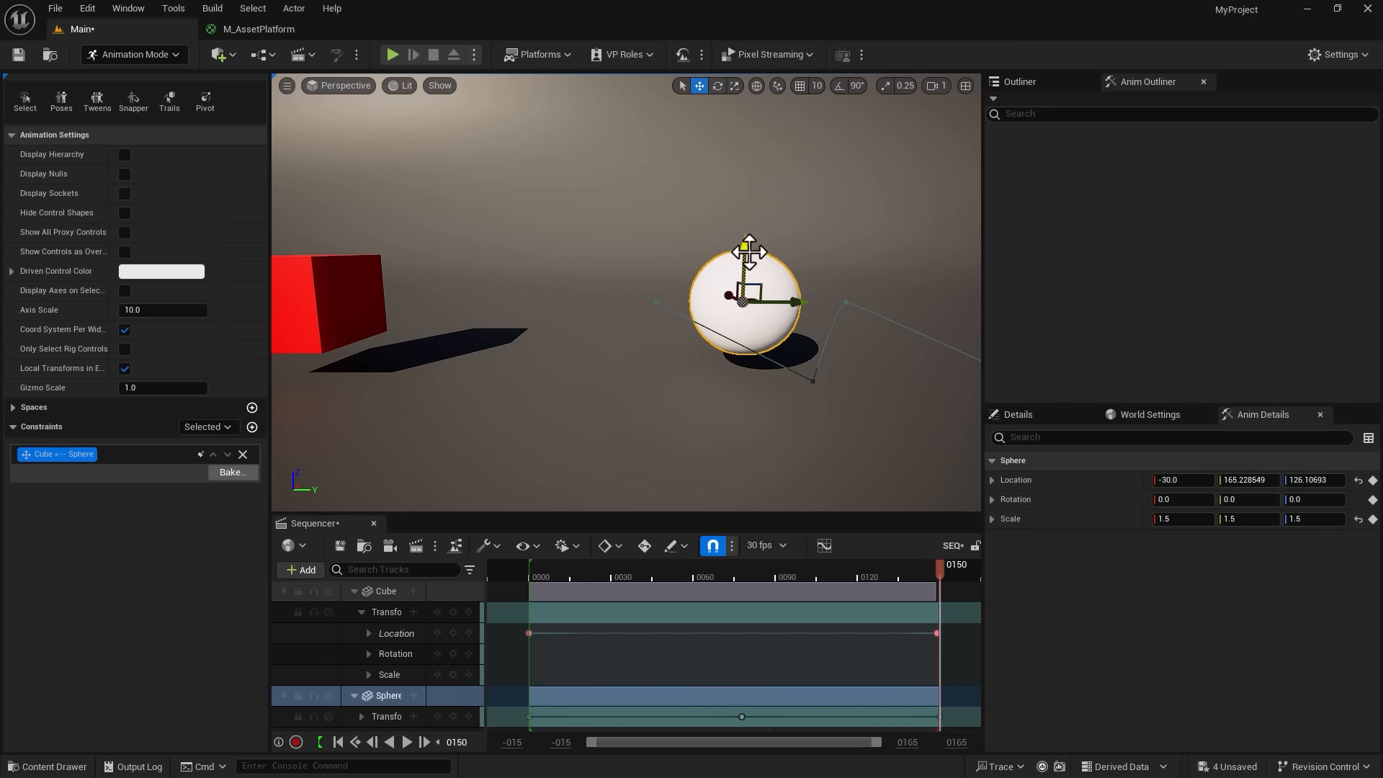
left_click_drag(747, 247, 739, 81)
left_click_drag(746, 247, 711, 154)
left_click_drag(797, 303, 895, 312)
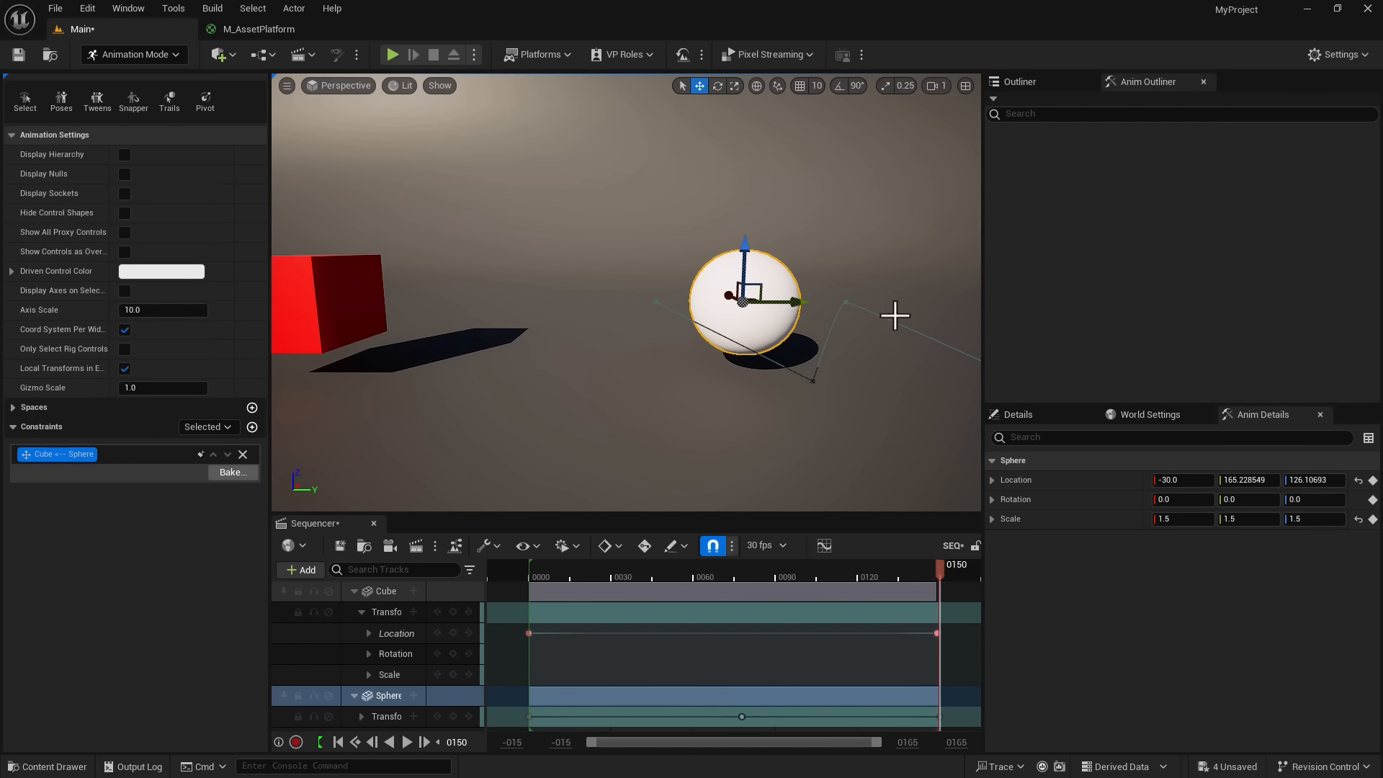
left_click_drag(796, 301, 653, 328)
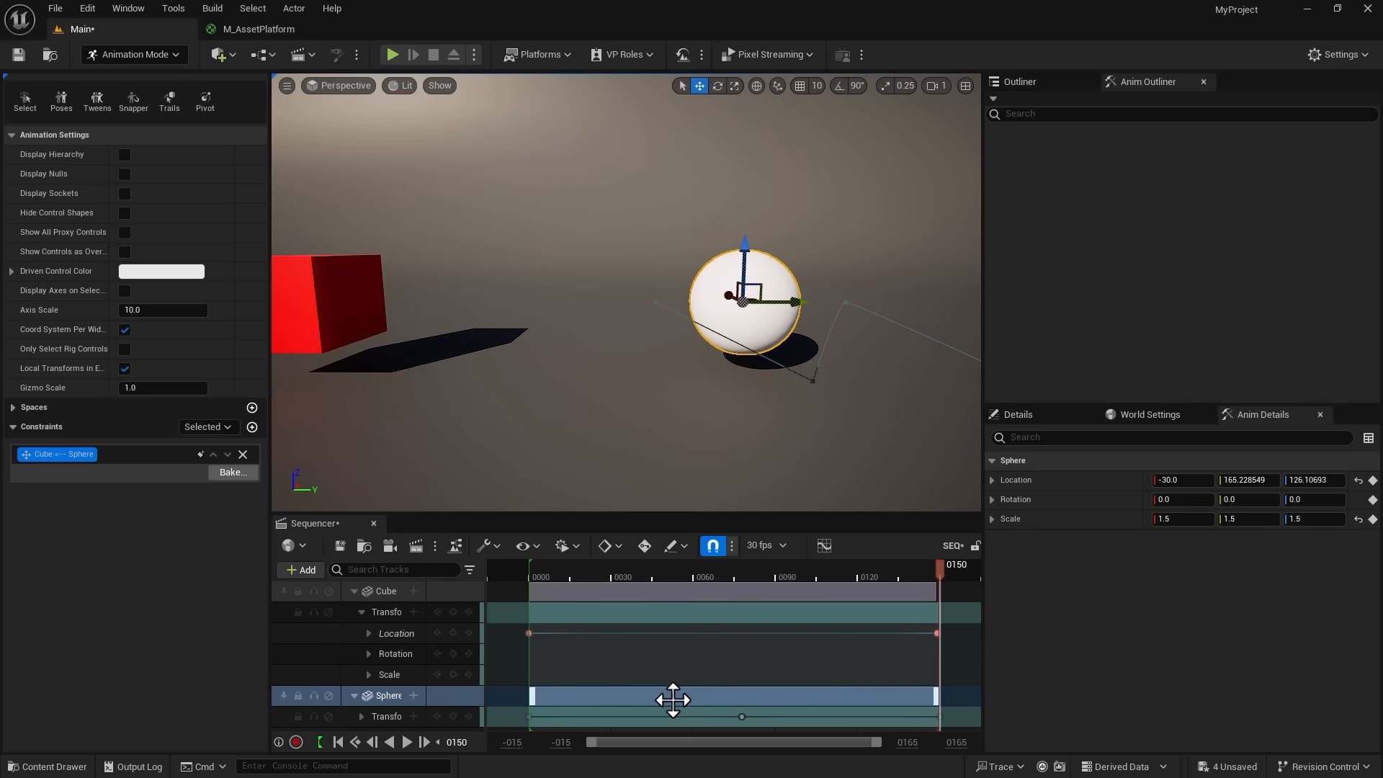
- Turn on Dynamic Offset for the Translation constraint between the Cube and the Sphere
right_click(53, 455)
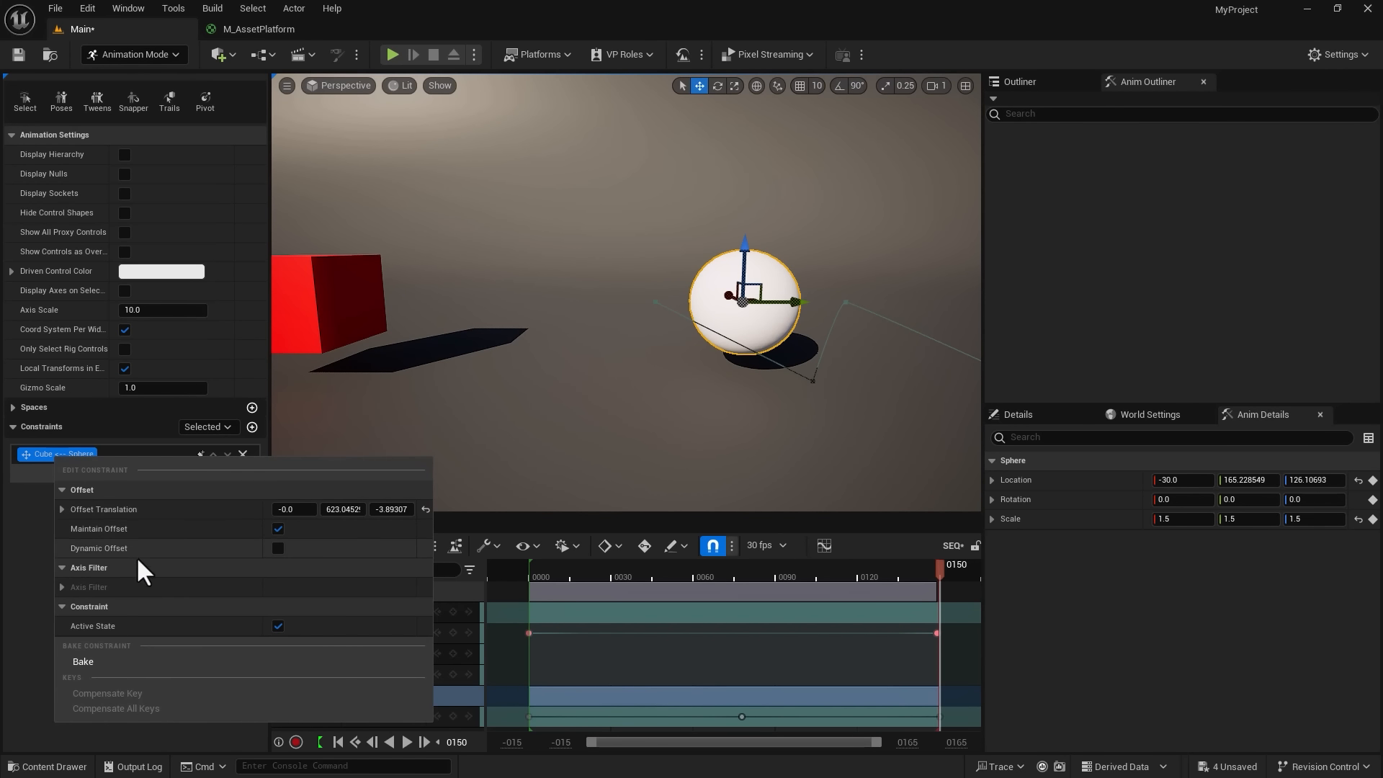
left_click(279, 551)
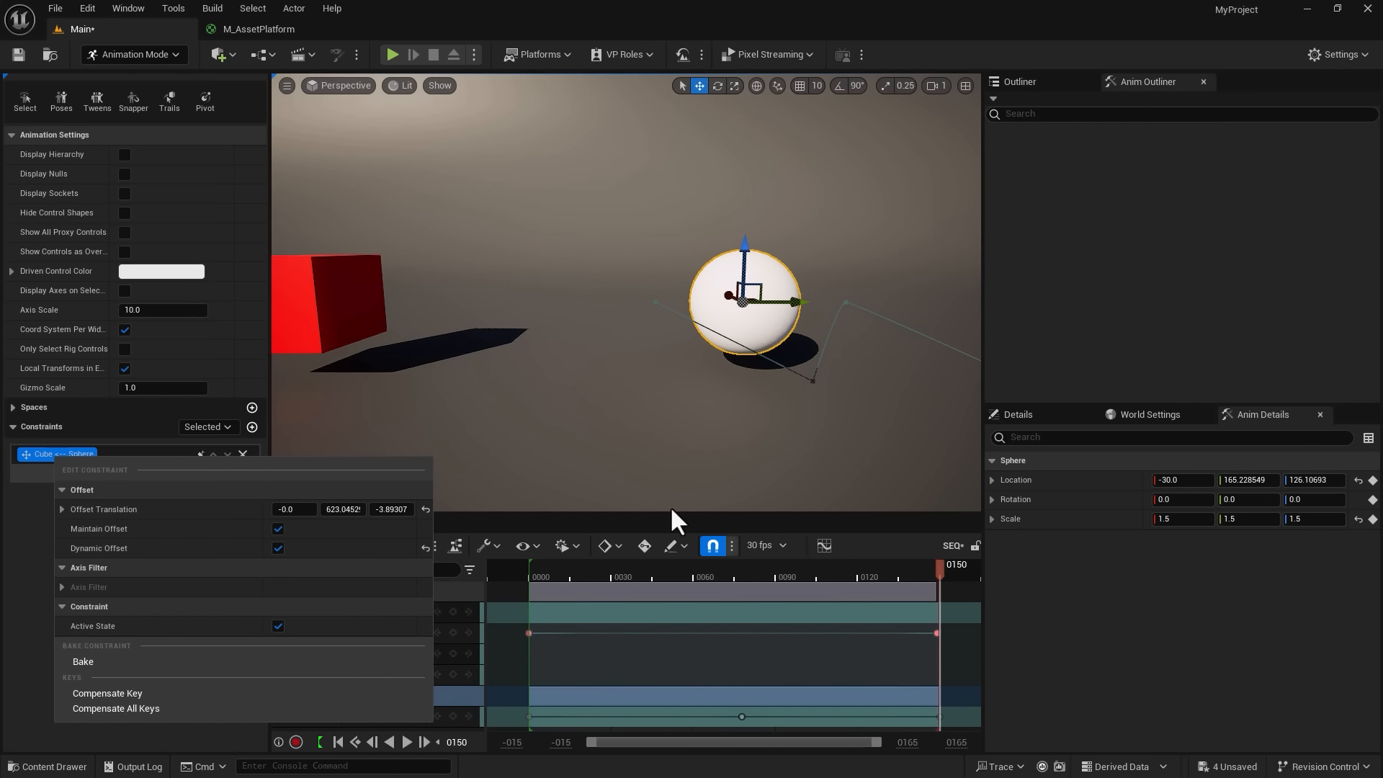
left_click(516, 621)
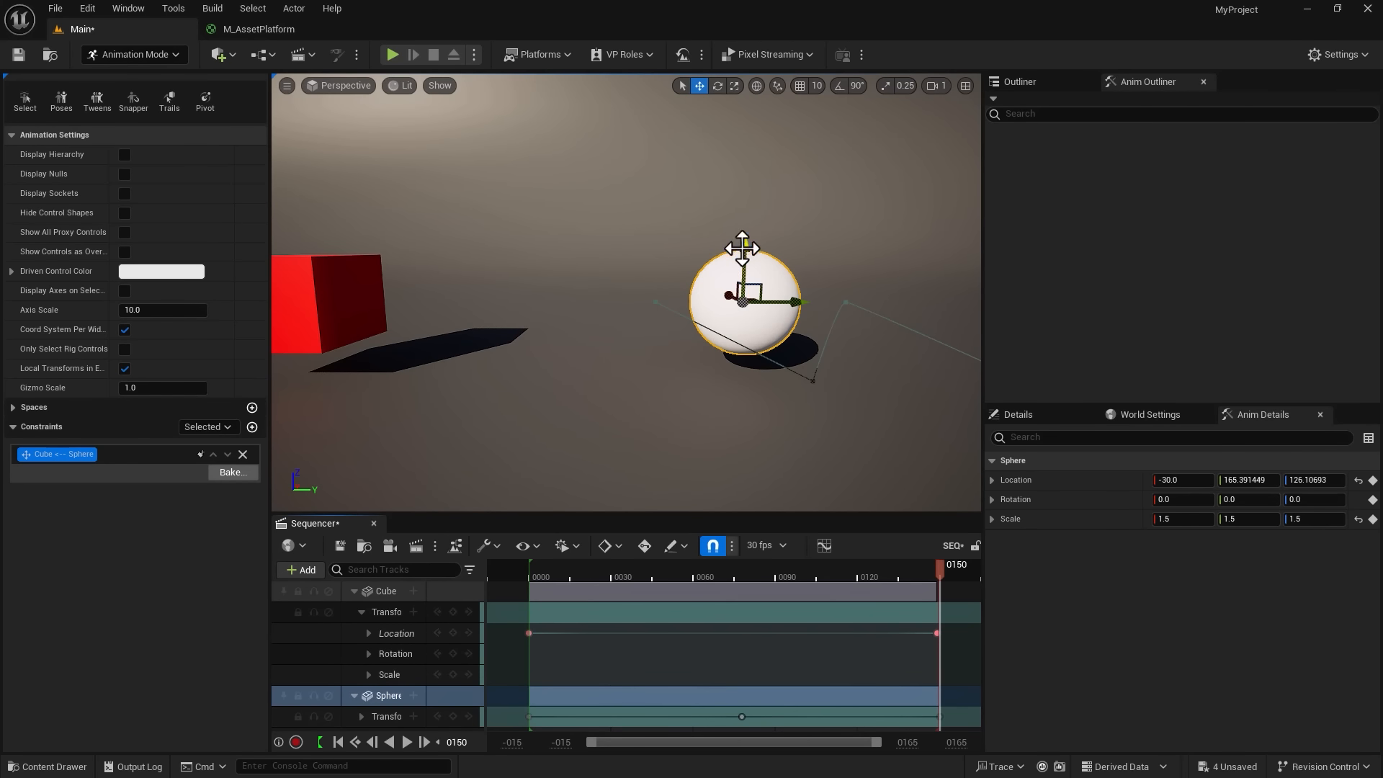
- Raise the constrained Sphere along Z at frame 150, key its Transform and scrub back towards the start of the timeline
left_click_drag(743, 245, 753, 105)
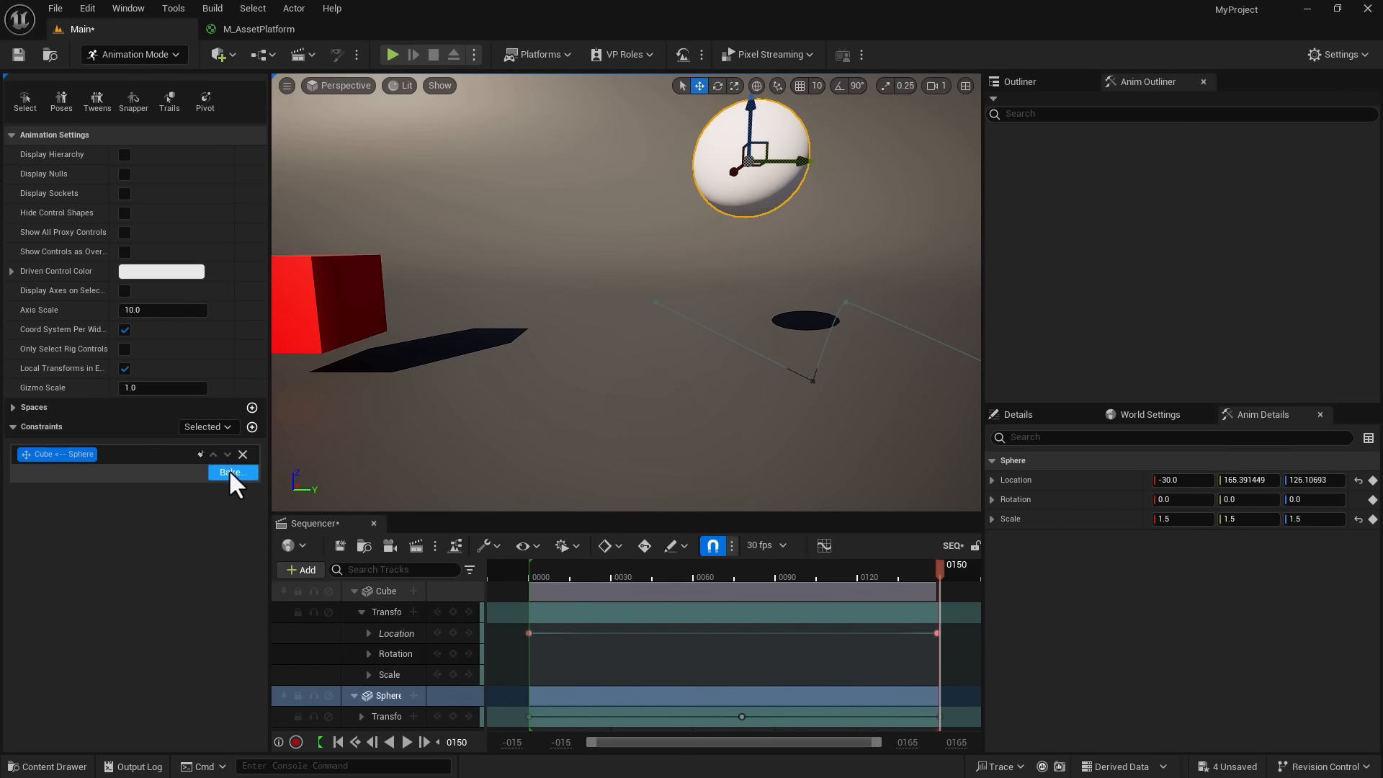
left_click(453, 716)
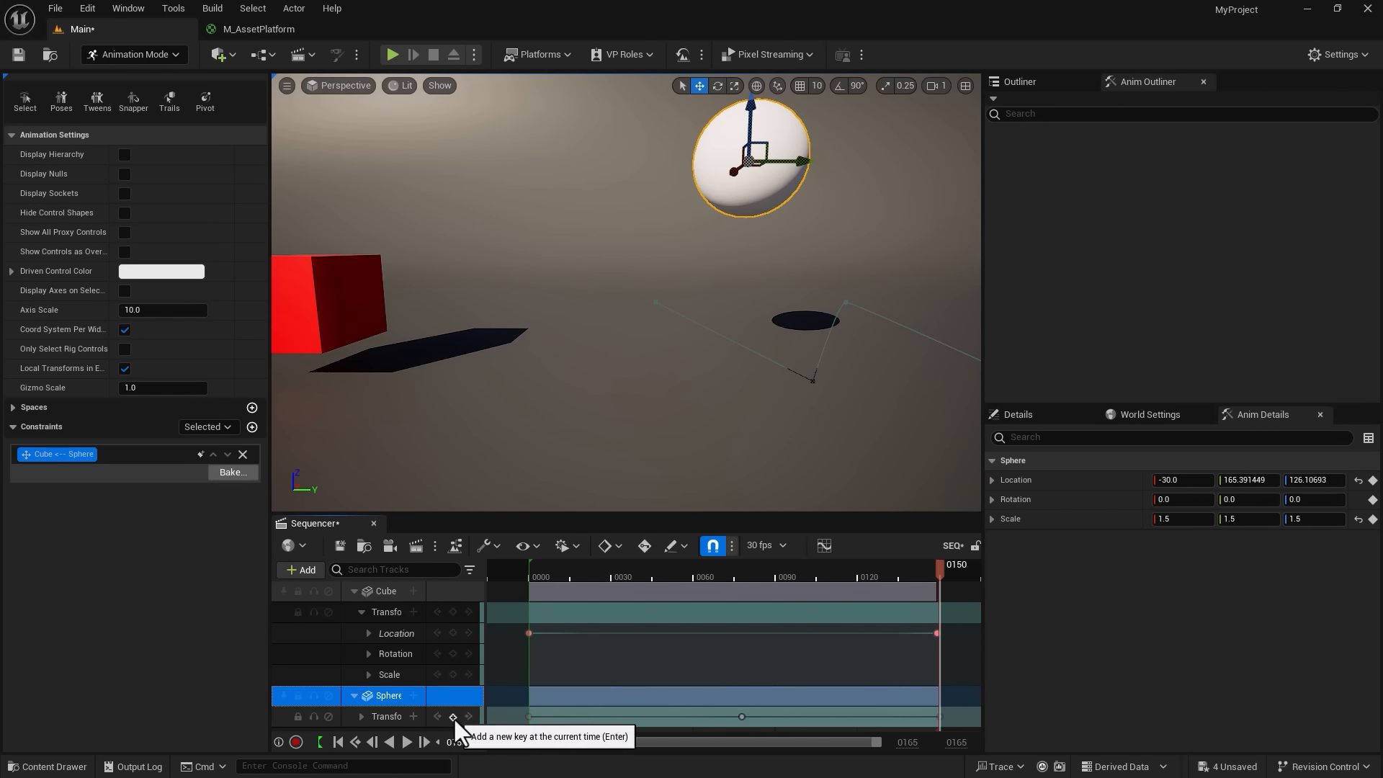
left_click_drag(939, 566, 544, 605)
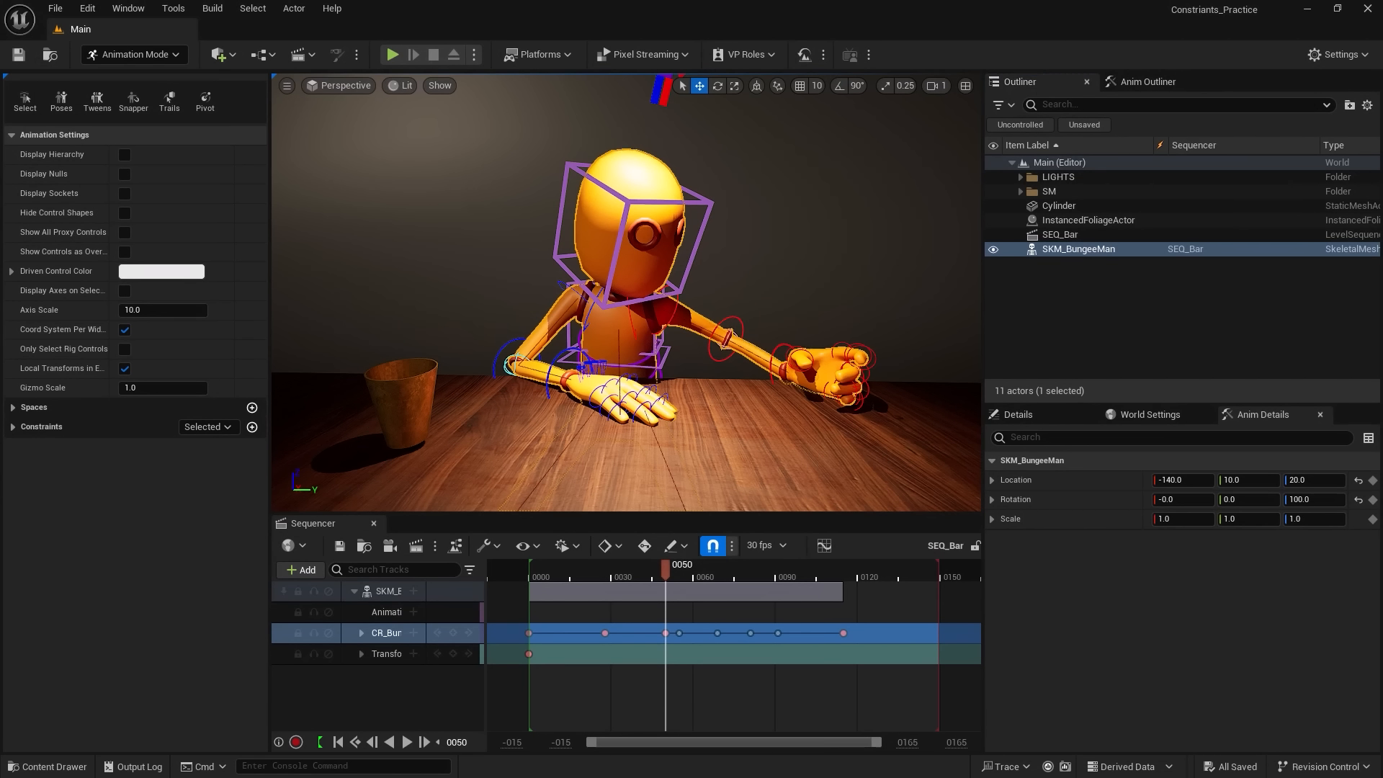
- Select the cup on the table and return the timeline to frame 0
left_click(399, 405)
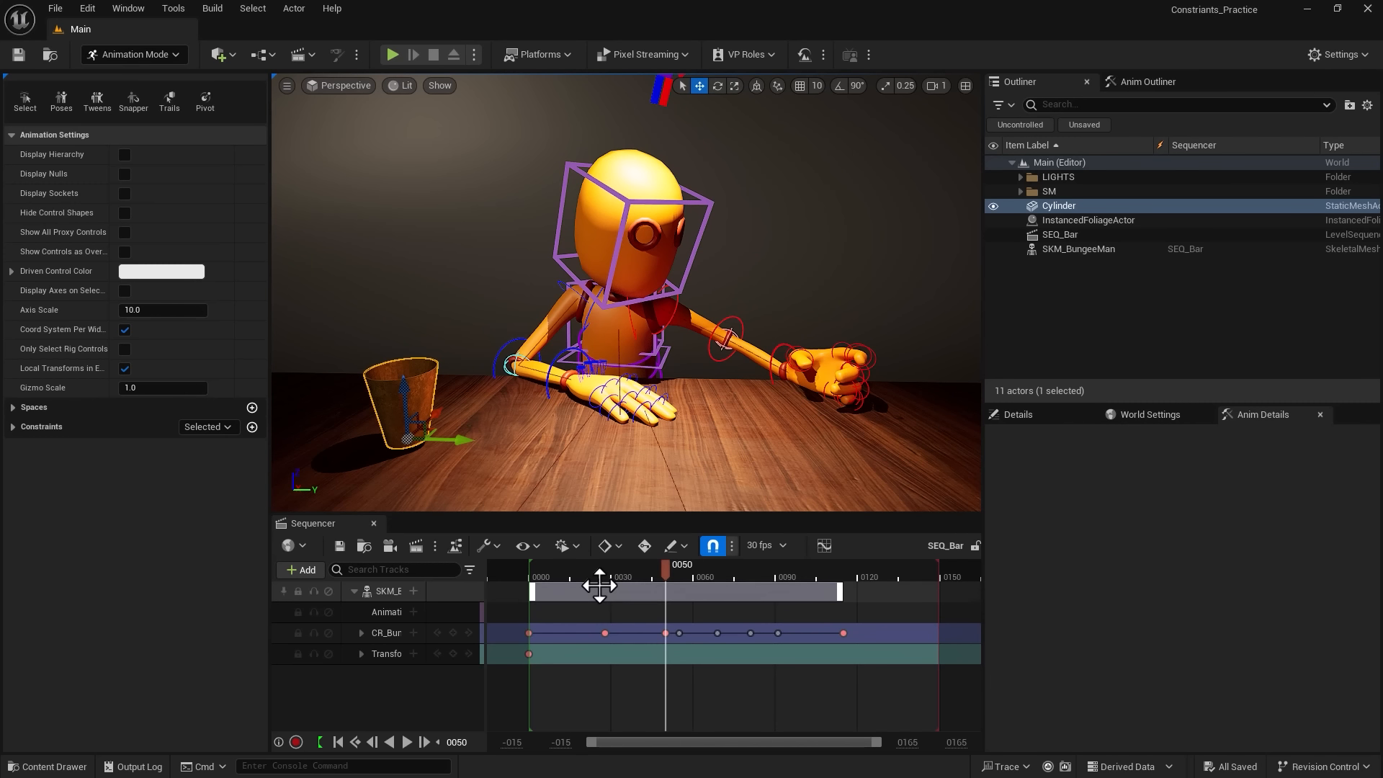
left_click(537, 567)
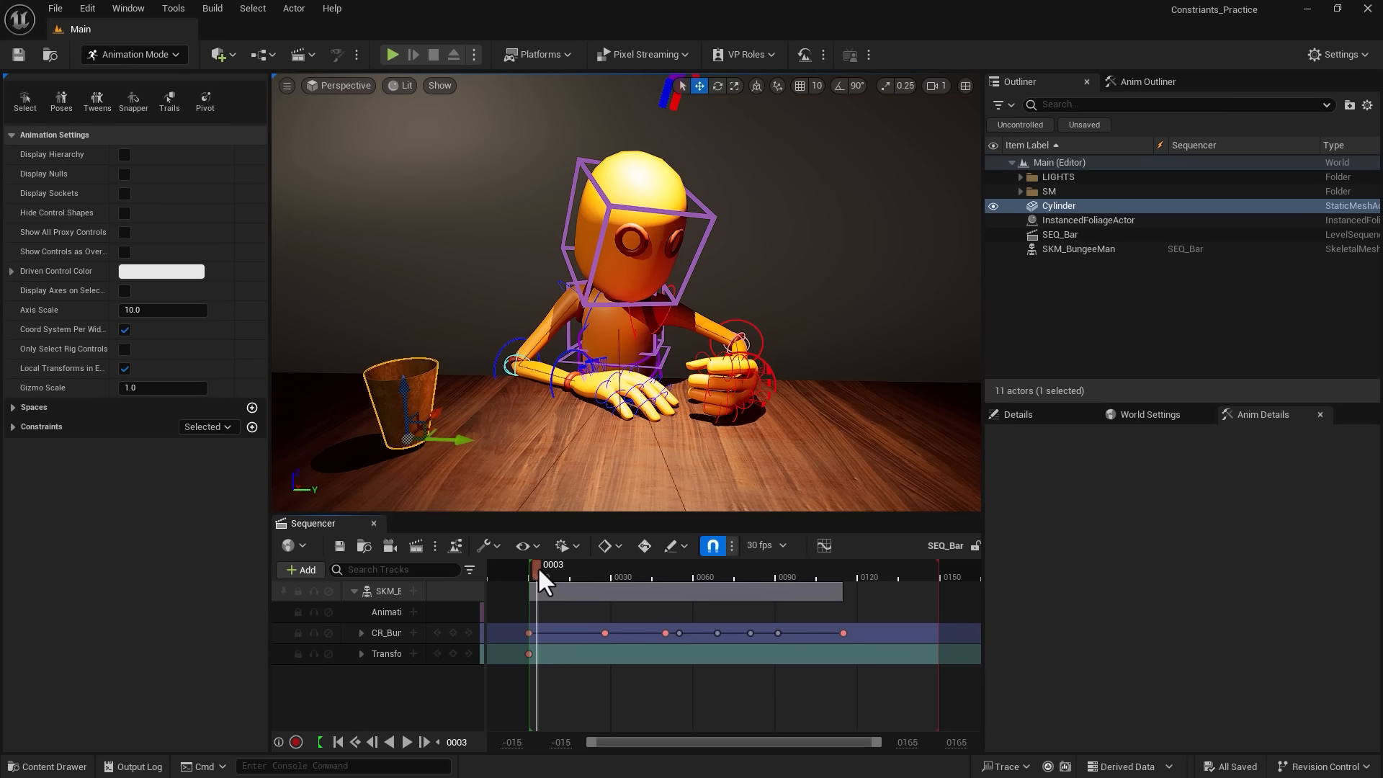
left_click_drag(538, 567, 530, 642)
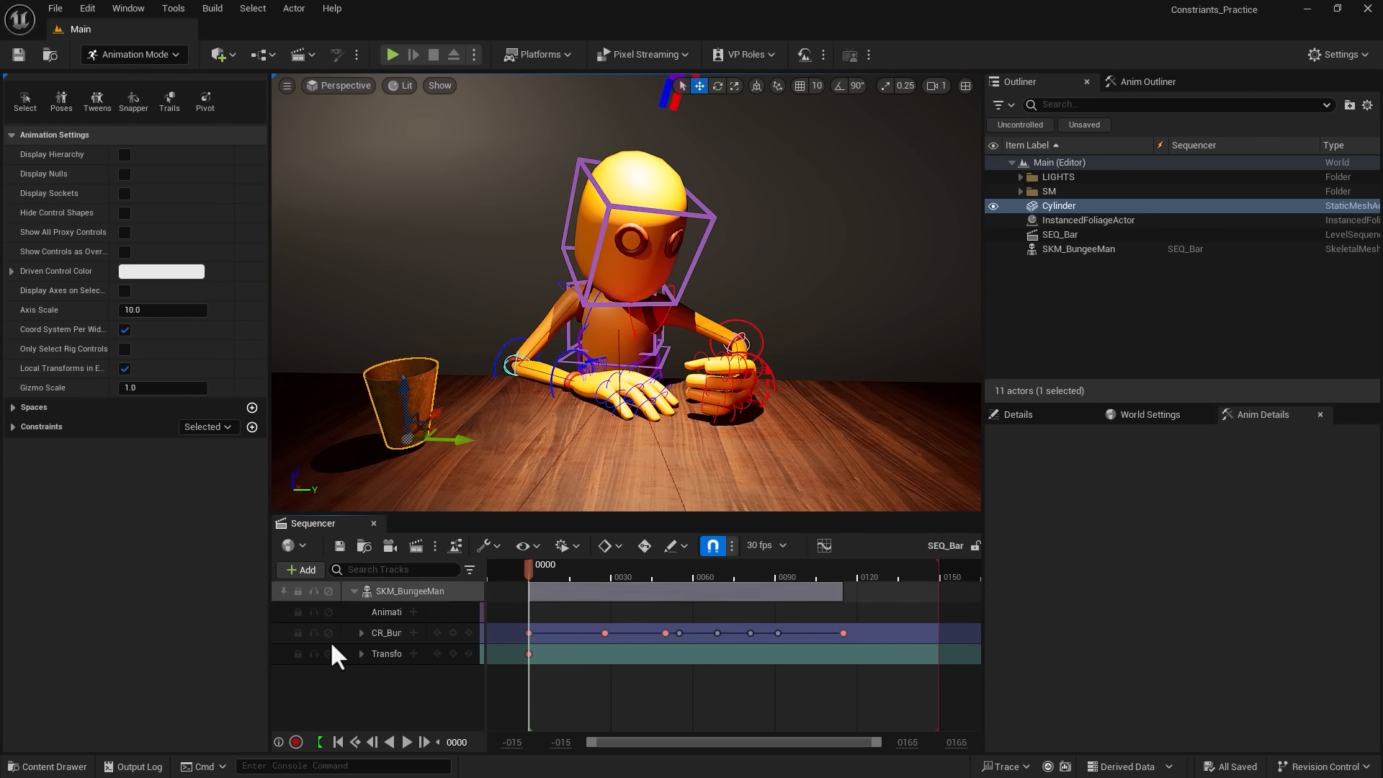
- Rename the cup's Cylinder actor to SM_Cup
right_click(1059, 209)
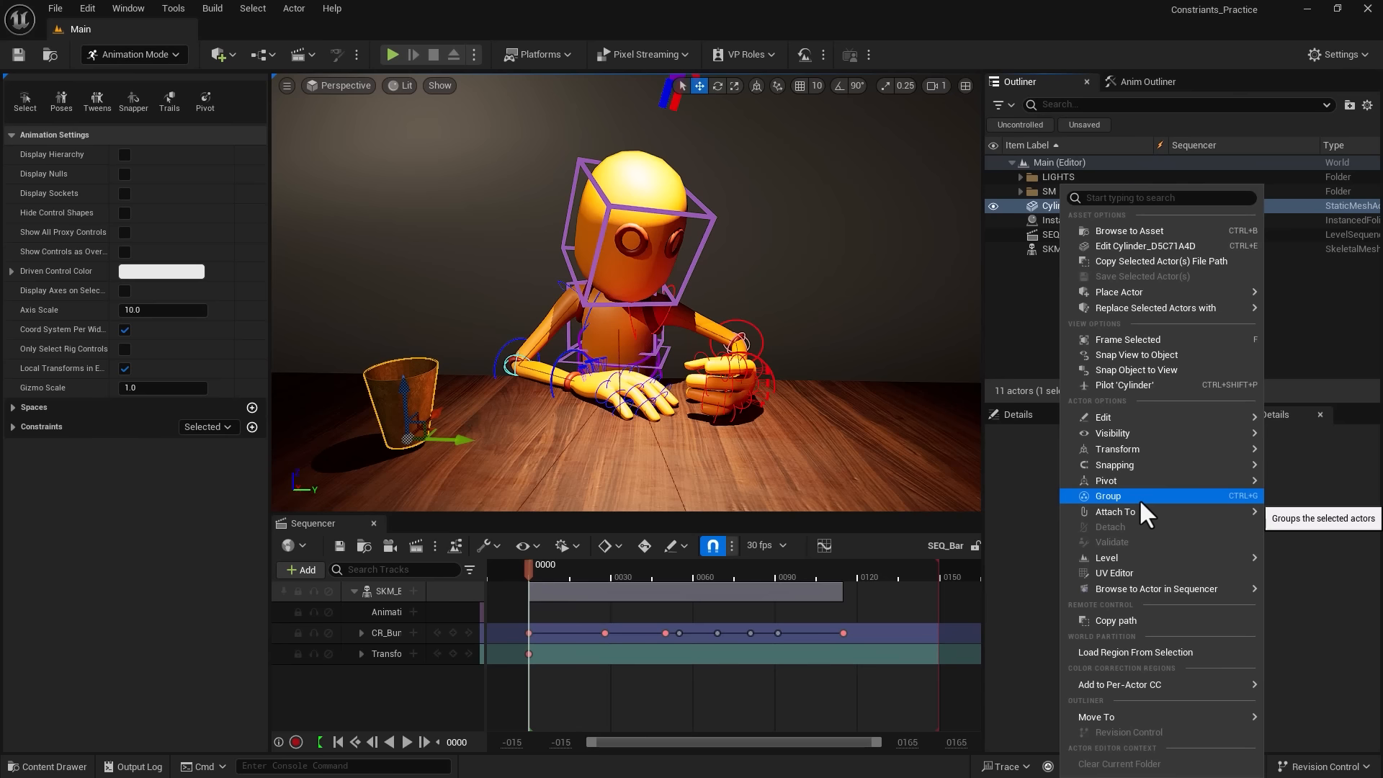
mouse_move(1138, 413)
left_click(973, 498)
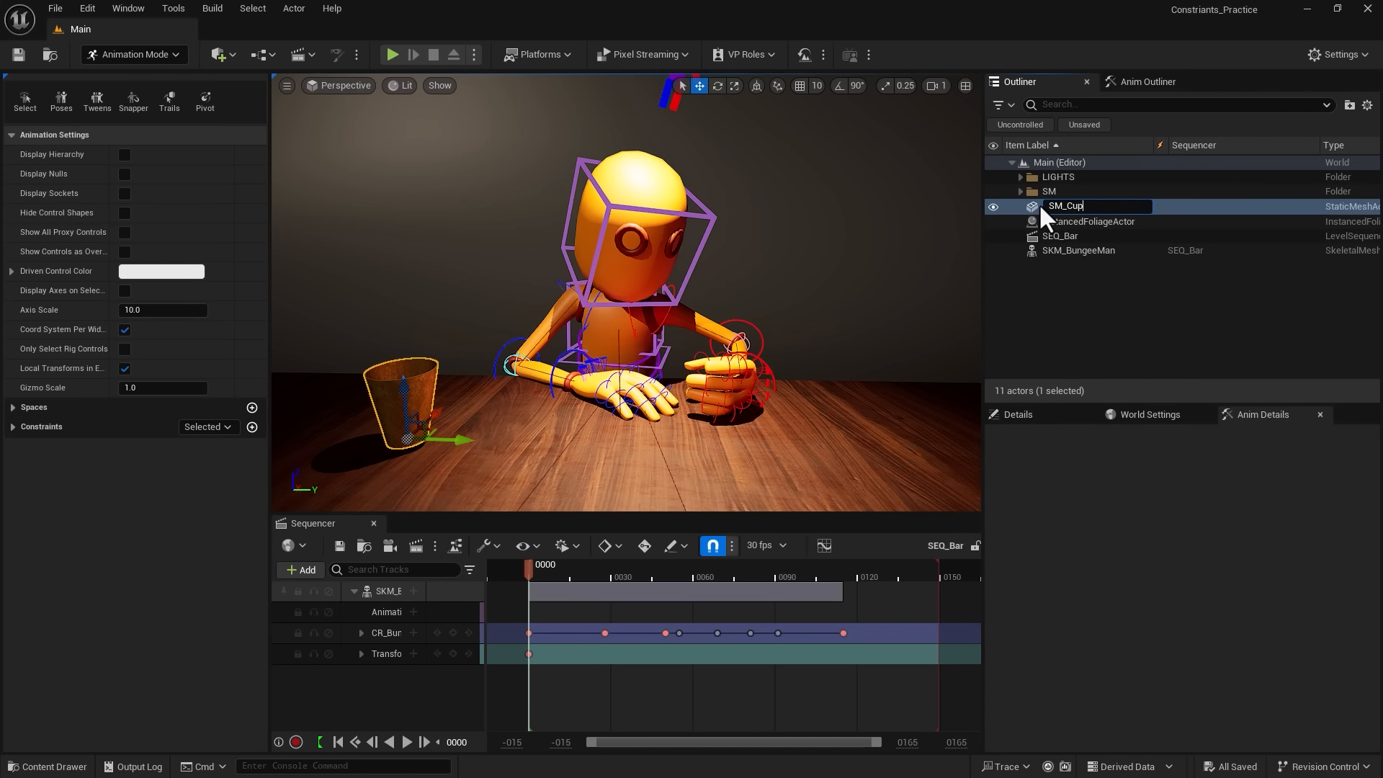
key("Return")
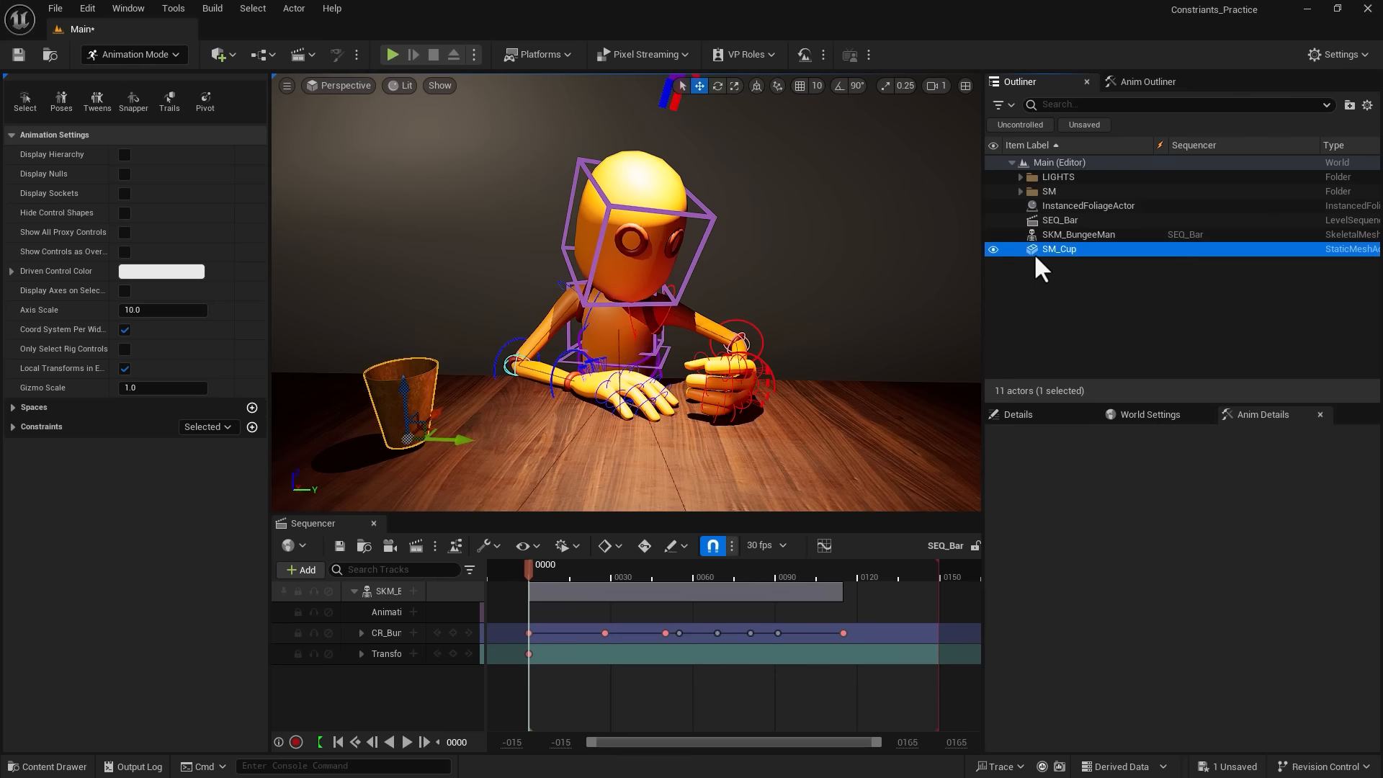
- Add the SM_Cup actor to the SEQ_Bar sequence, collapse the SKM_BungeeMan tracks and expand the cup's tracks
left_click(303, 570)
mouse_move(334, 323)
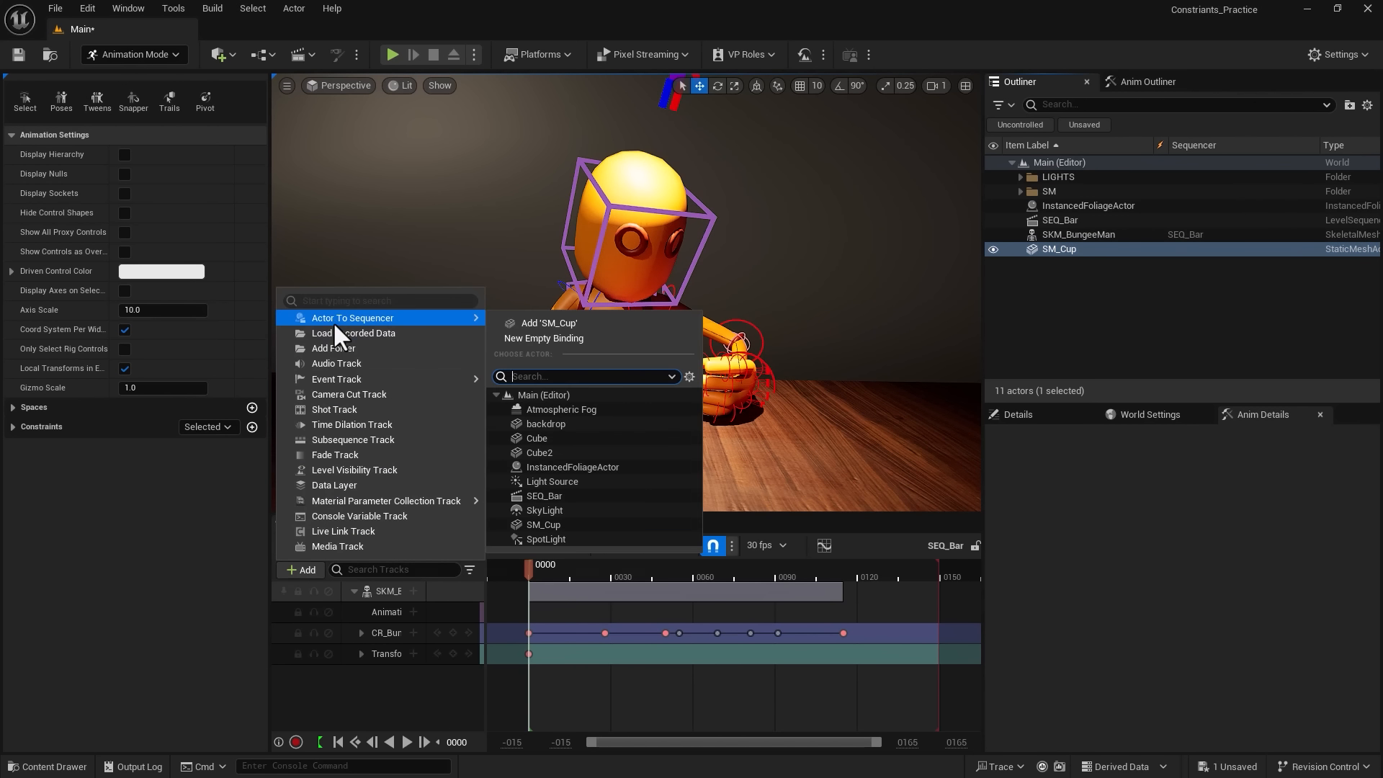
left_click(543, 326)
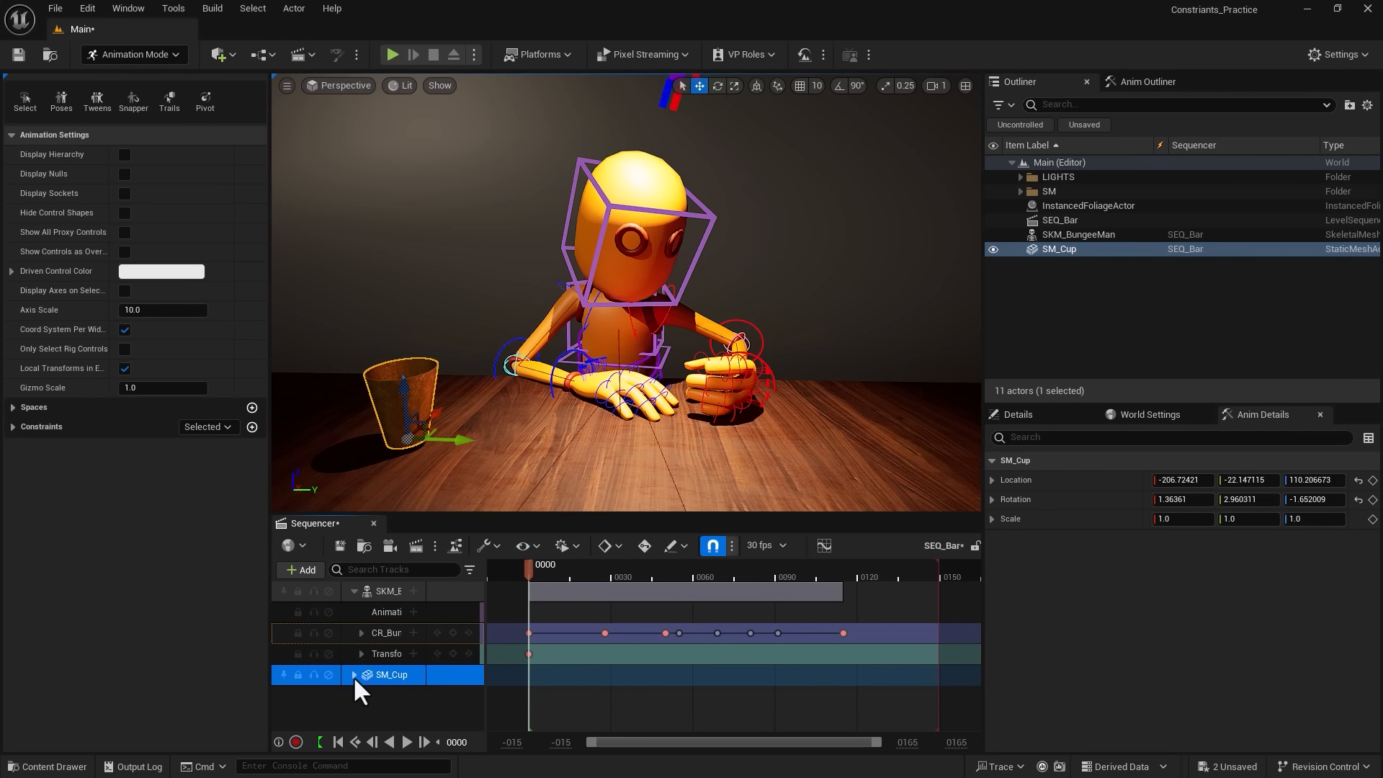
left_click(353, 589)
left_click(355, 612)
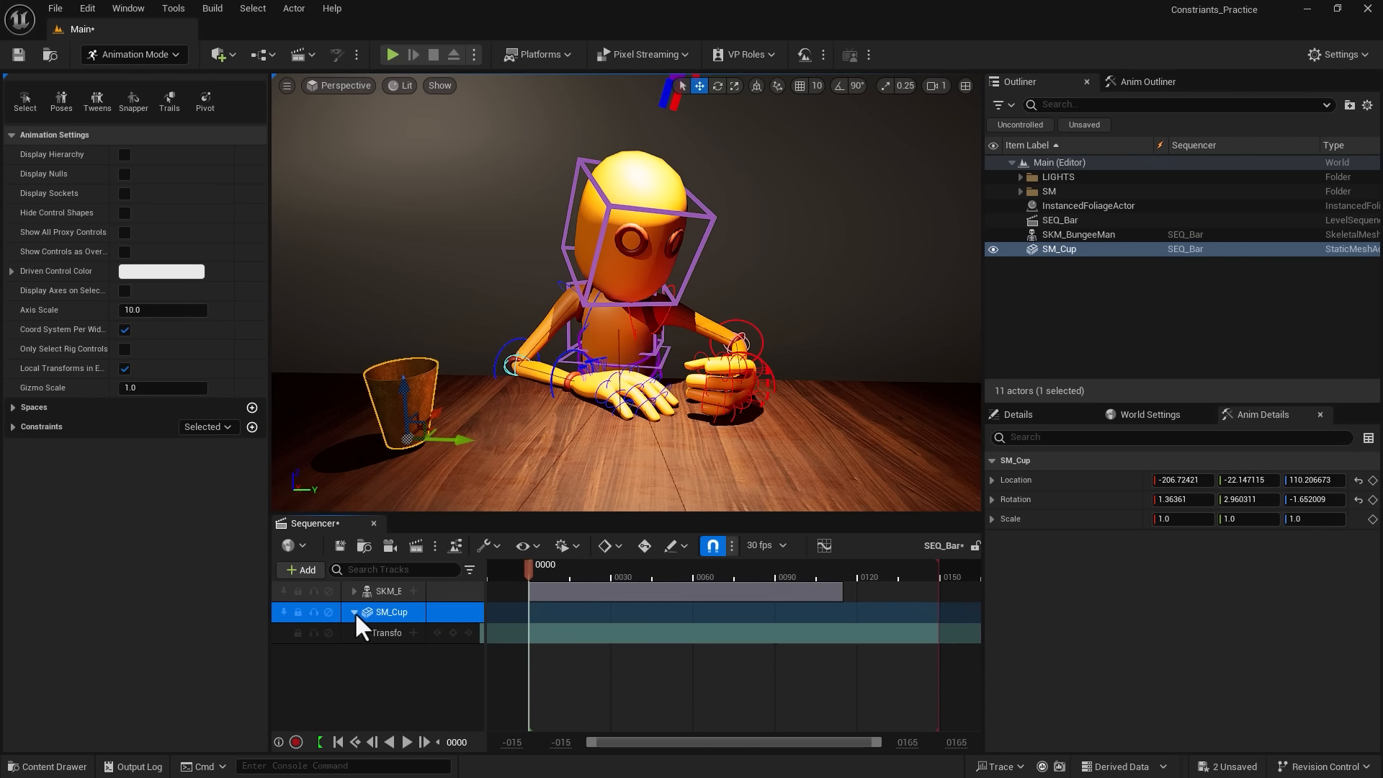
- Move the cup into the character's curled left hand, at about X -190.2, Y 27.6, Z 109.8
left_click_drag(470, 445, 772, 406)
key("f")
left_click_drag(725, 484, 588, 378, "alt")
scroll(671, 354, "down", 4)
left_click_drag(684, 325, 675, 323)
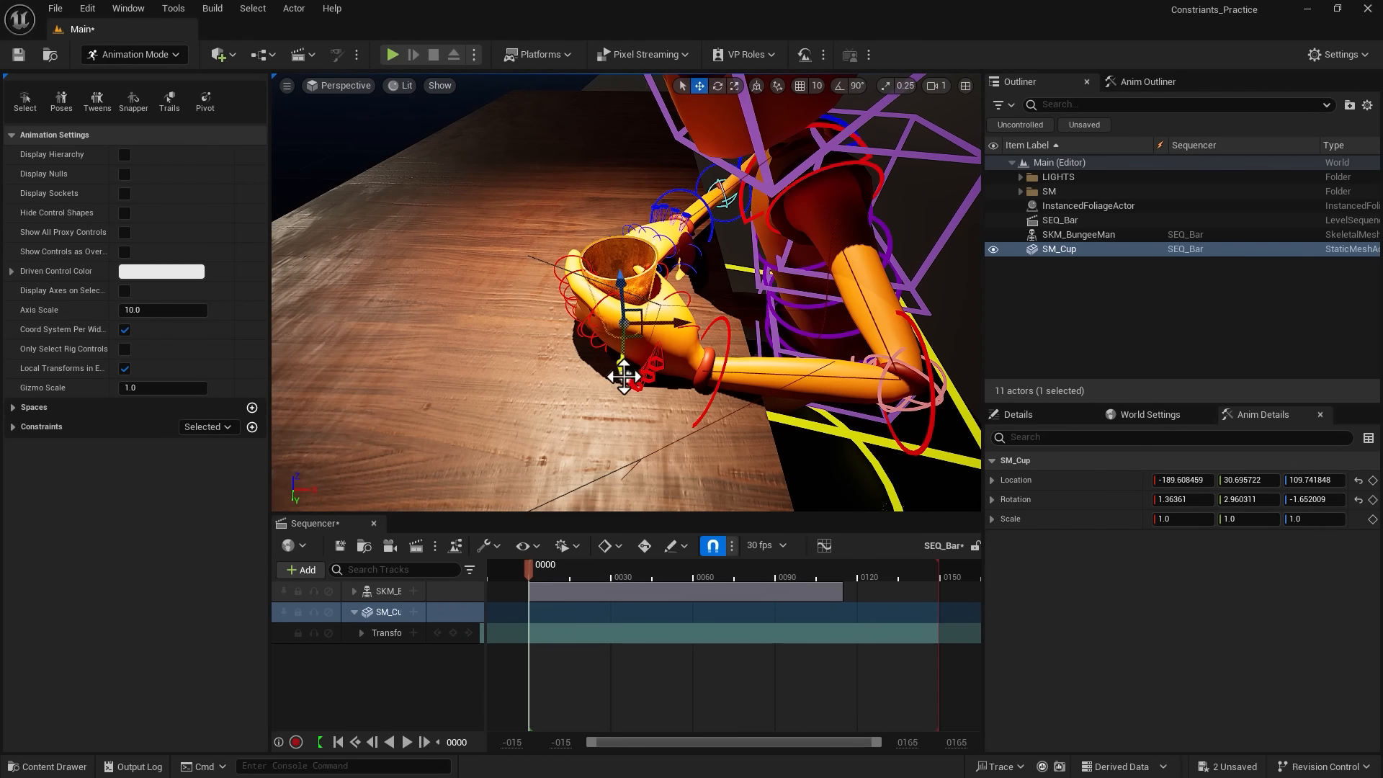
left_click_drag(624, 376, 624, 366)
left_click_drag(678, 310, 667, 311)
left_click_drag(618, 361, 901, 332)
left_click_drag(592, 317, 585, 314)
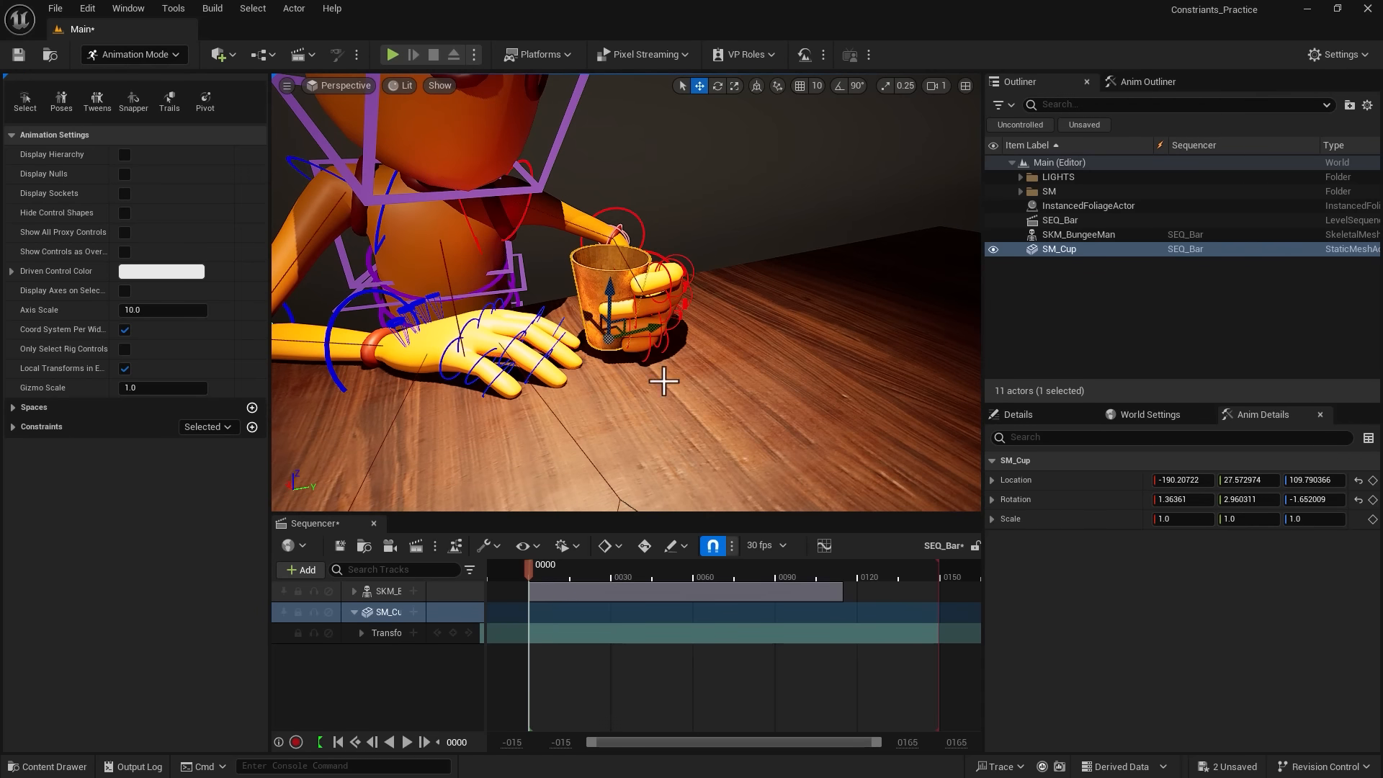
- Create a Parent constraint on SM_Cup with the hand_l bone of SKM_BungeeMan as its parent
mouse_move(663, 382)
left_mouse_down("alt")
mouse_move(695, 346)
mouse_move(645, 367)
left_mouse_up("alt")
scroll(695, 345, "down", 5)
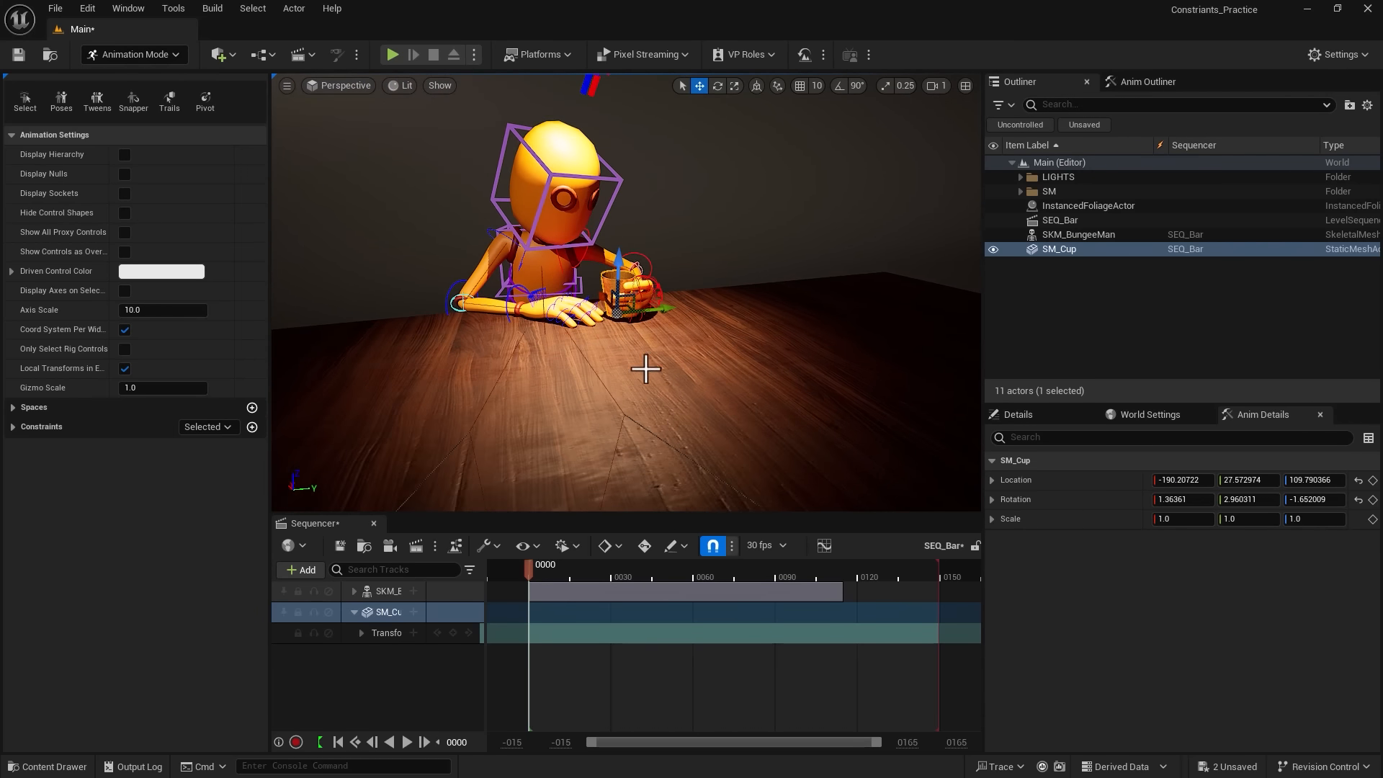
middle_click_drag(645, 367, 714, 468, "alt")
left_click_drag(670, 404, 580, 364, "alt")
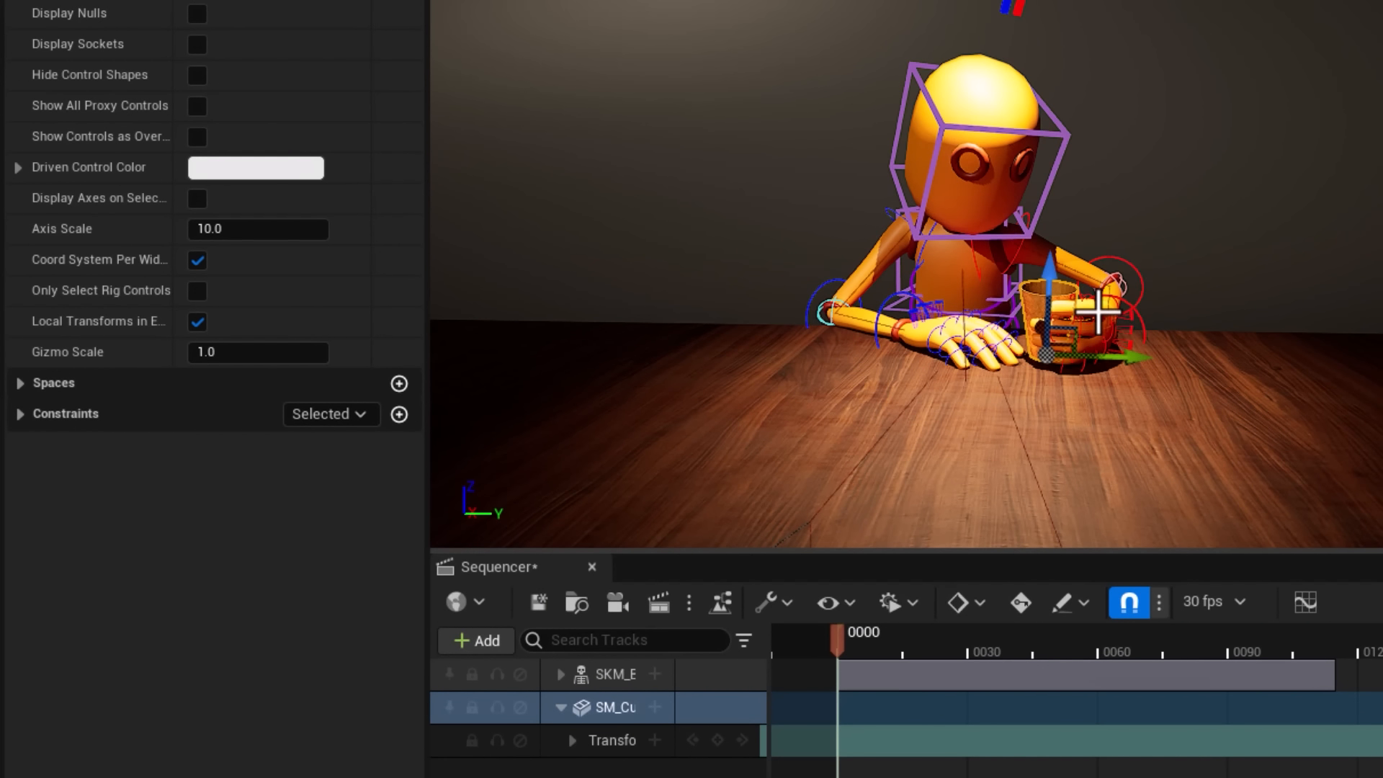
left_click(398, 417)
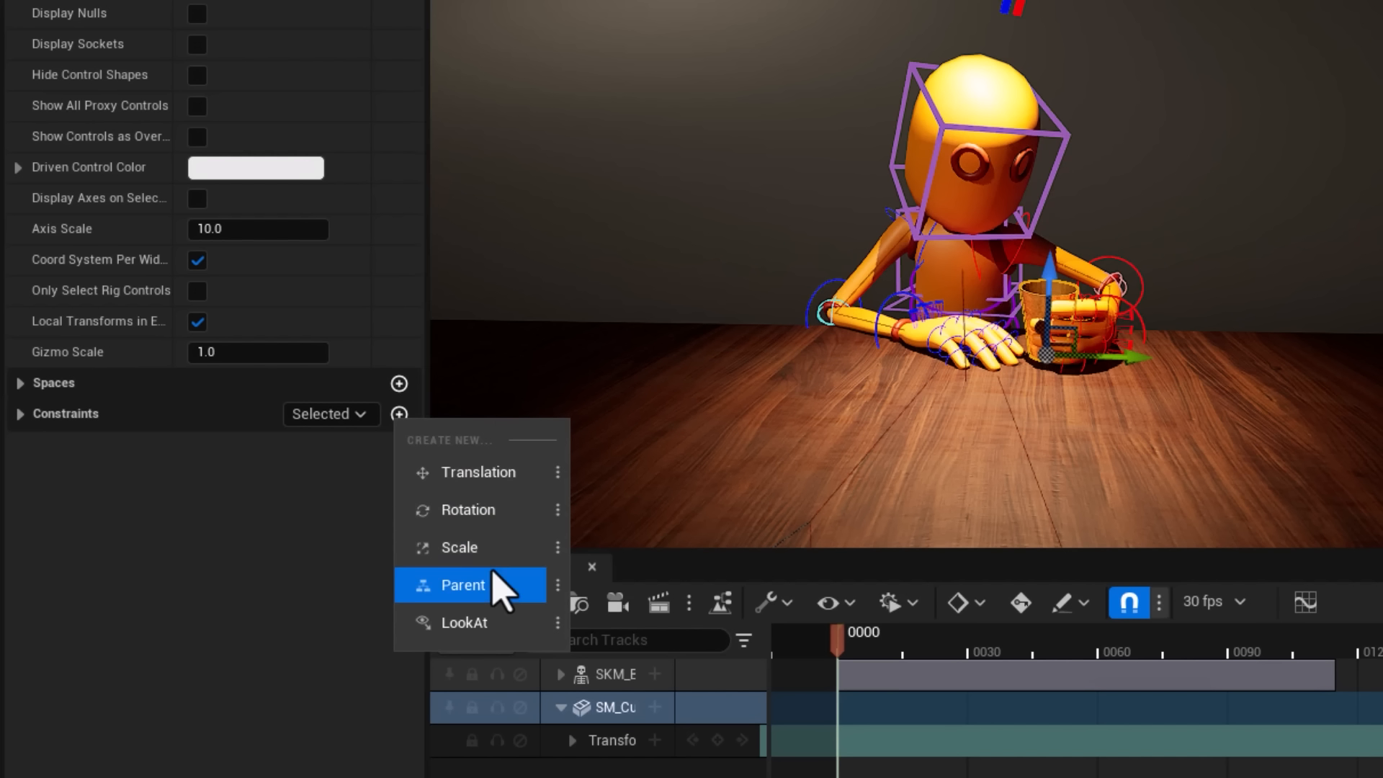
left_click(469, 587)
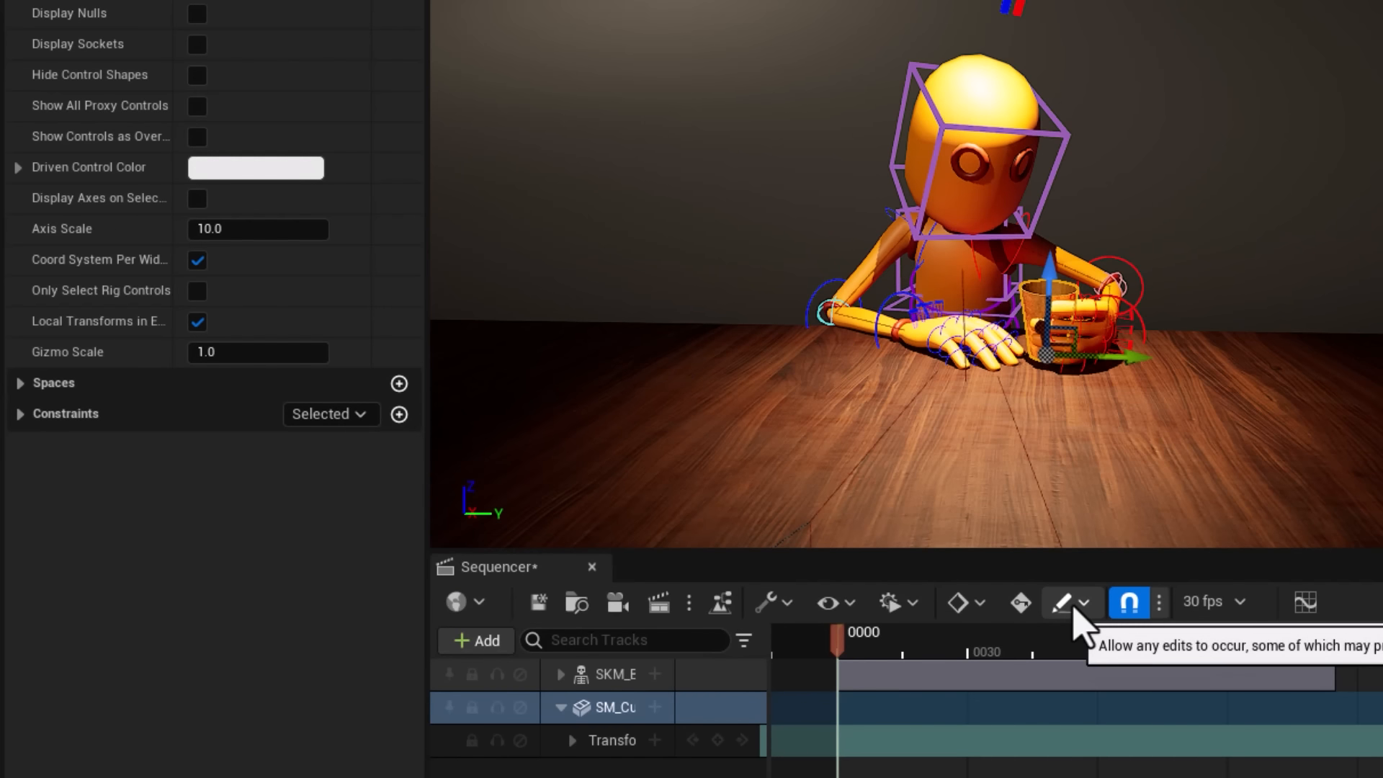
scroll(1048, 434, "up", 8)
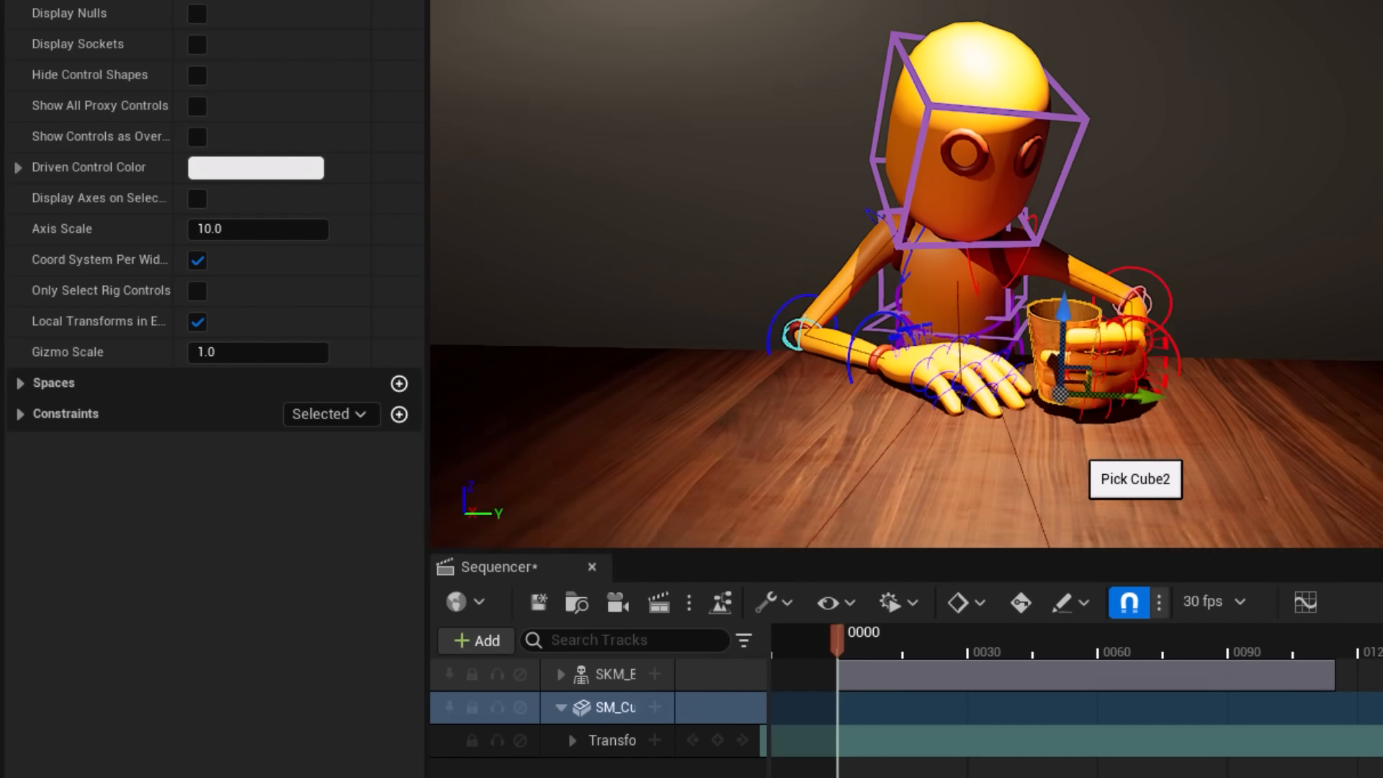
middle_click_drag(1052, 438, 1049, 451)
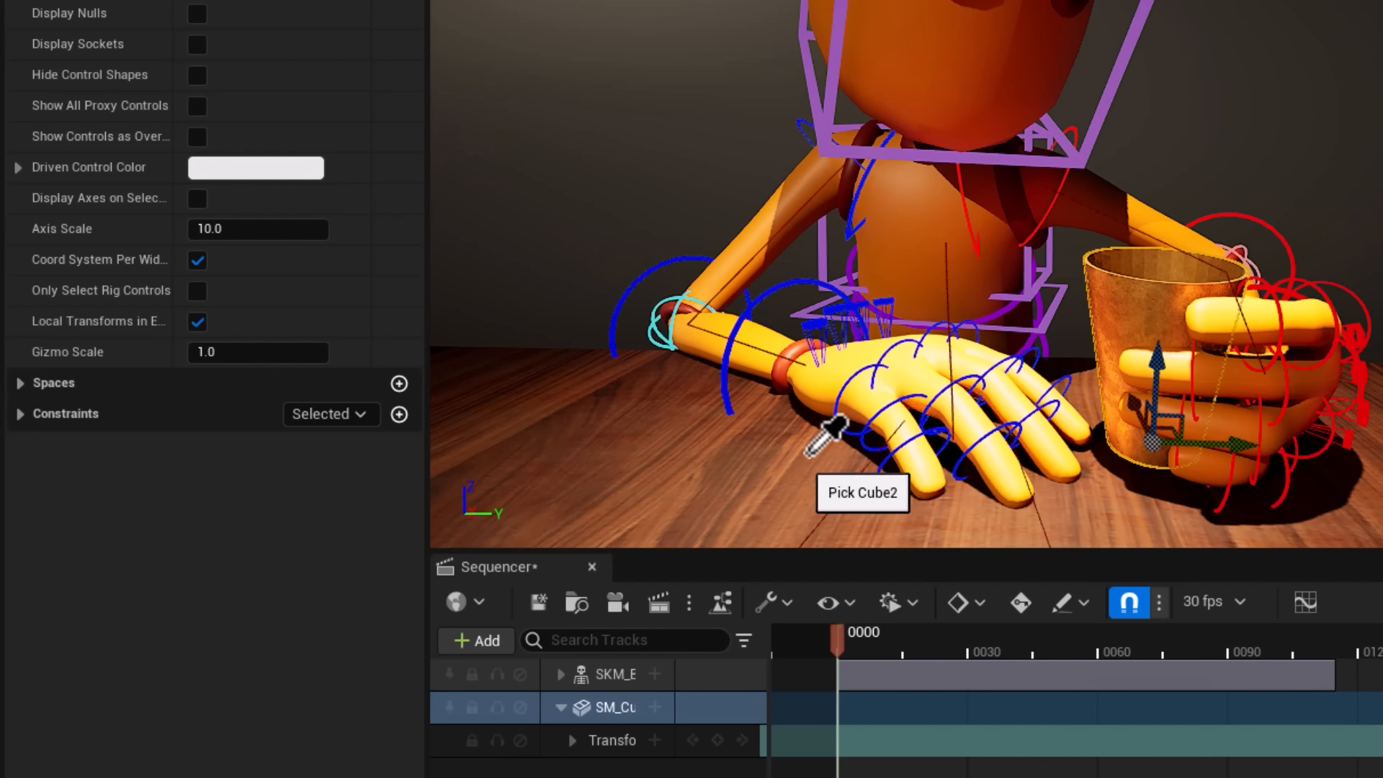
left_click(1185, 362)
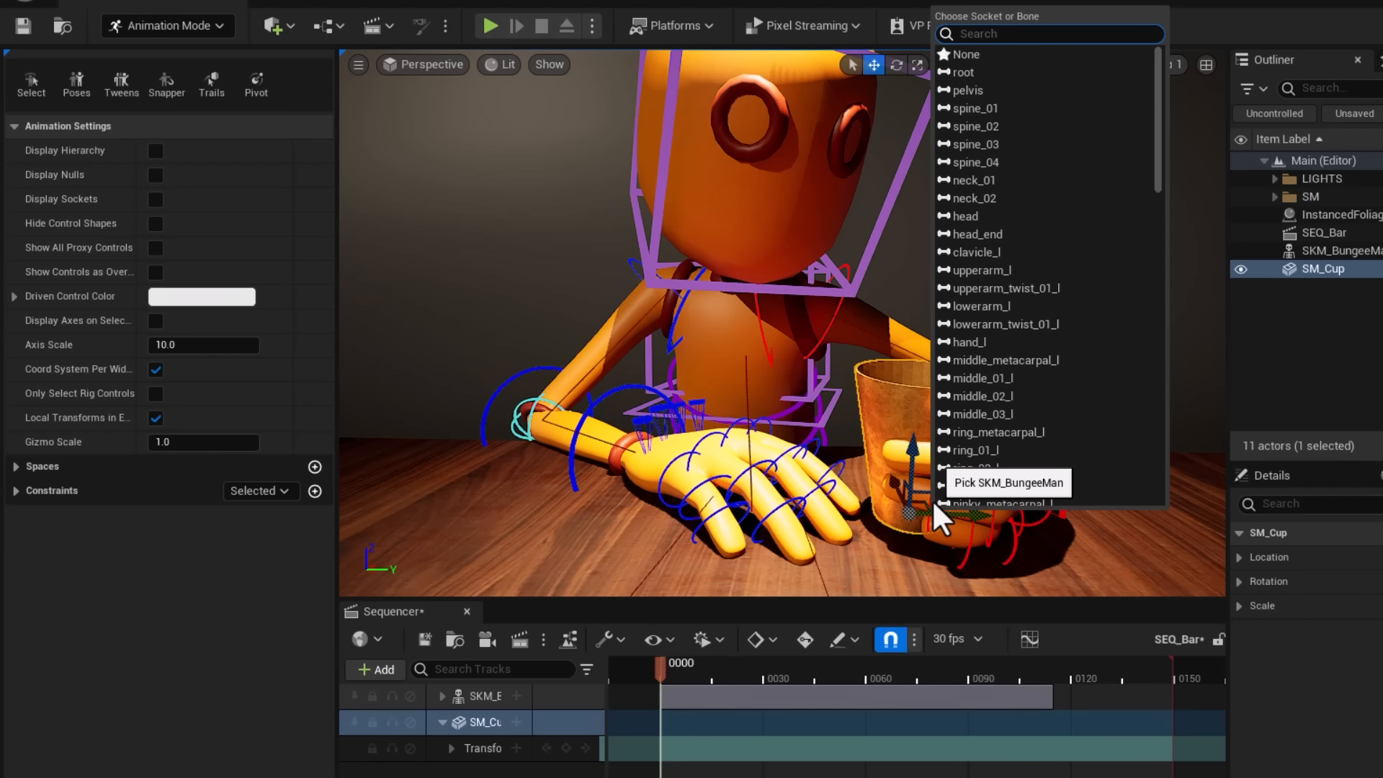
type("hand_")
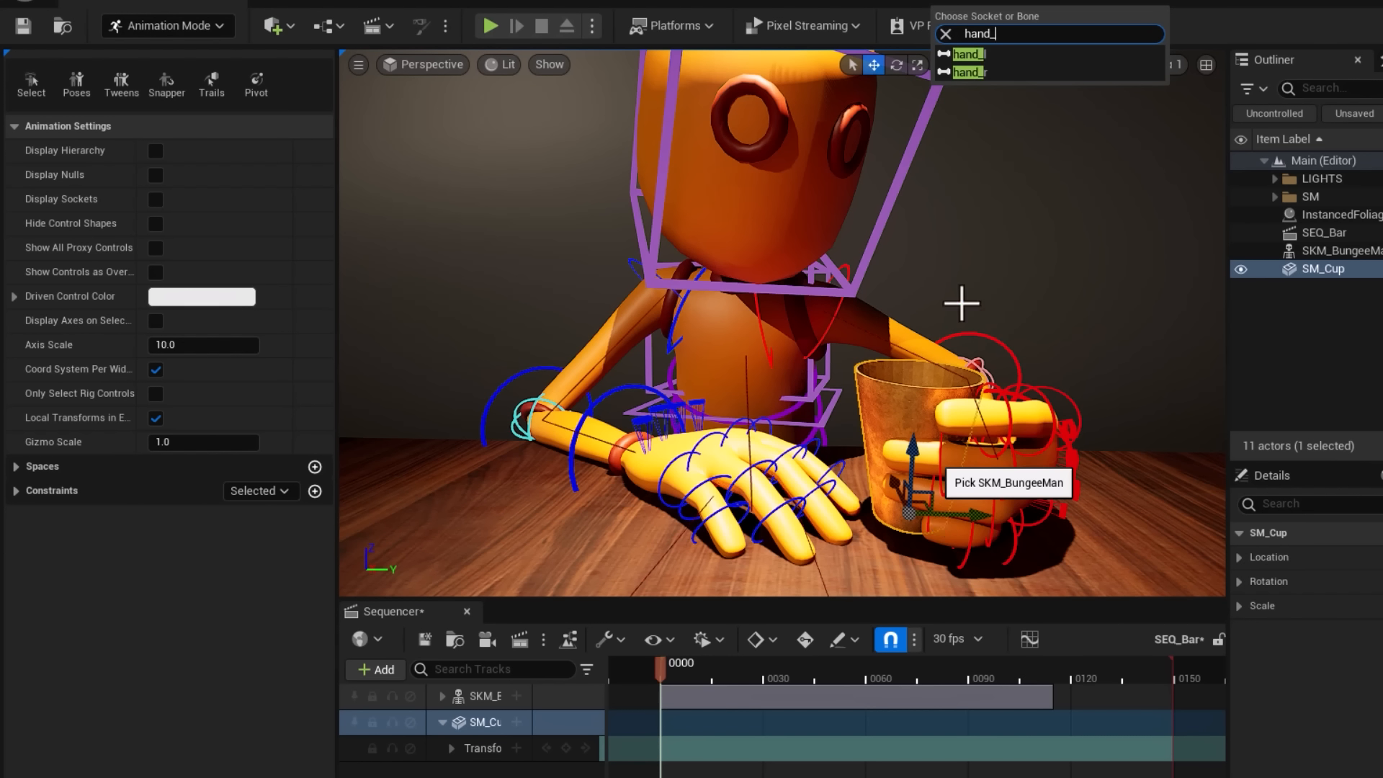
left_click(958, 54)
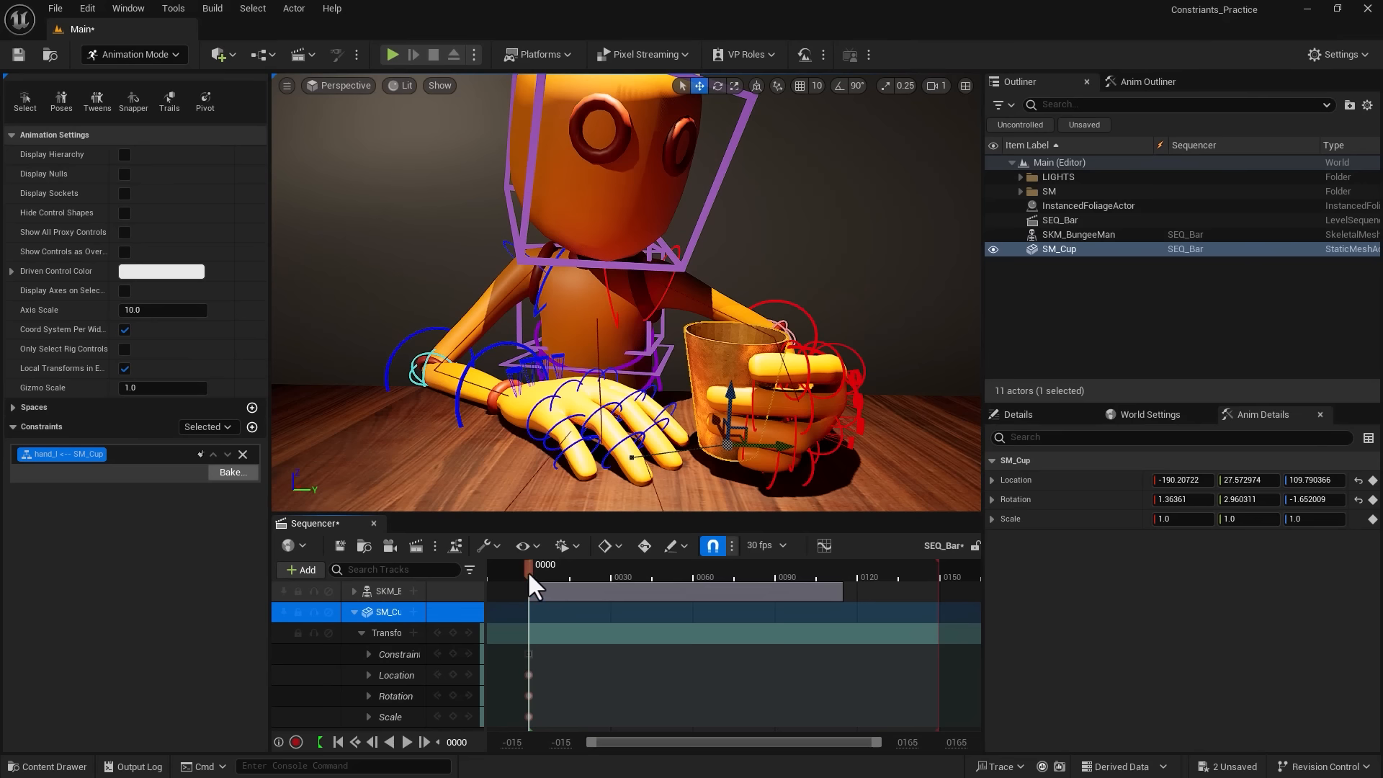
- Scrub the timeline from frame 0 to 51 to check how the cup follows the left hand
left_click_drag(527, 571, 668, 594)
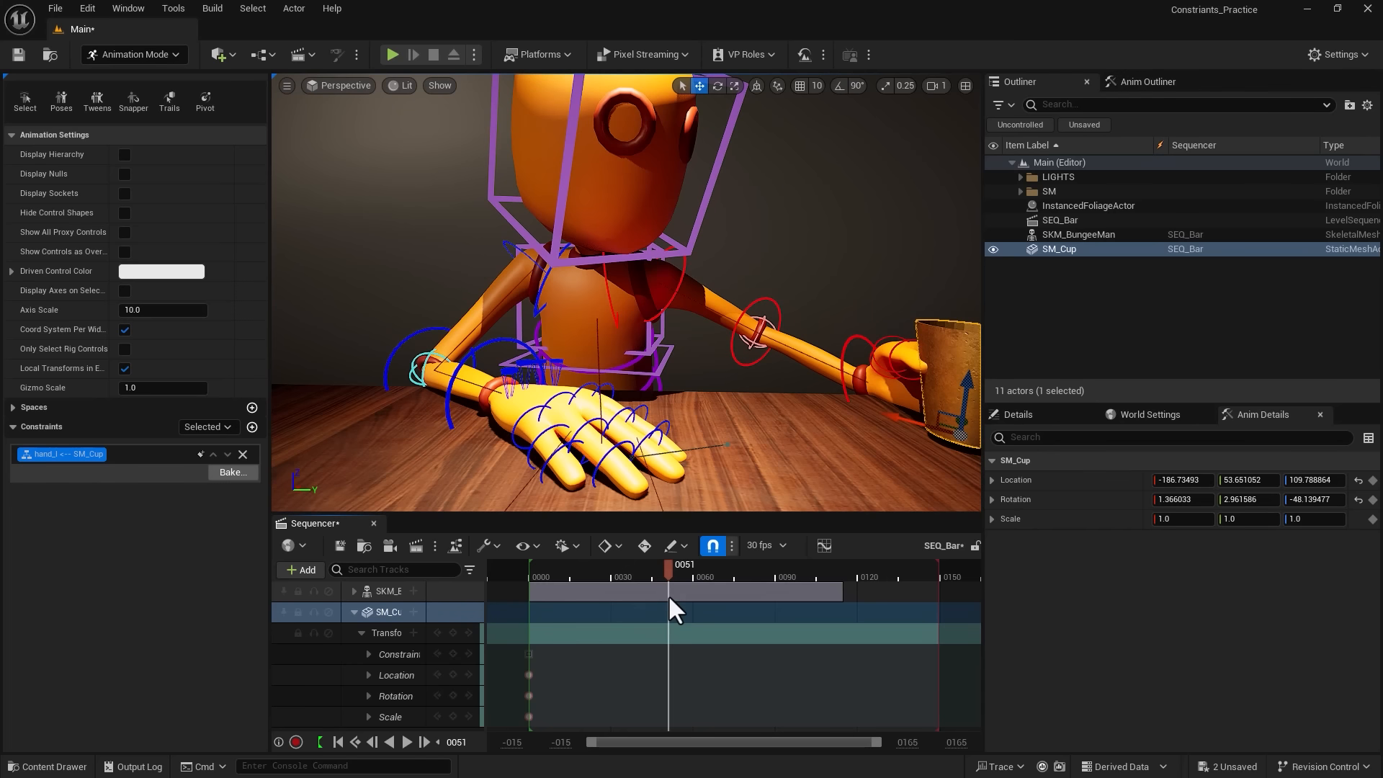
left_click_drag(738, 423, 713, 423, "alt")
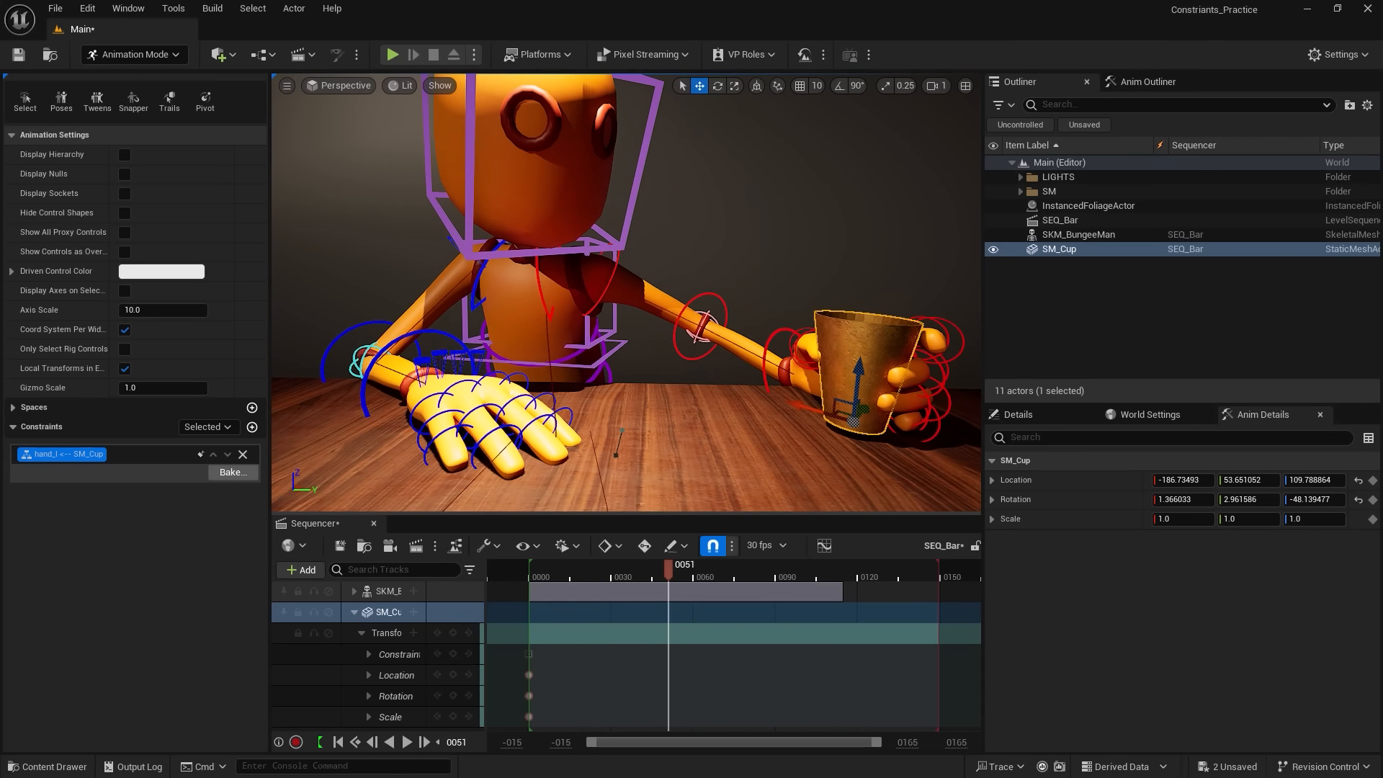
mouse_move(738, 423)
right_mouse_down("alt")
mouse_move(706, 425)
mouse_move(725, 420)
right_mouse_up("alt")
middle_click_drag(733, 420, 732, 461, "alt")
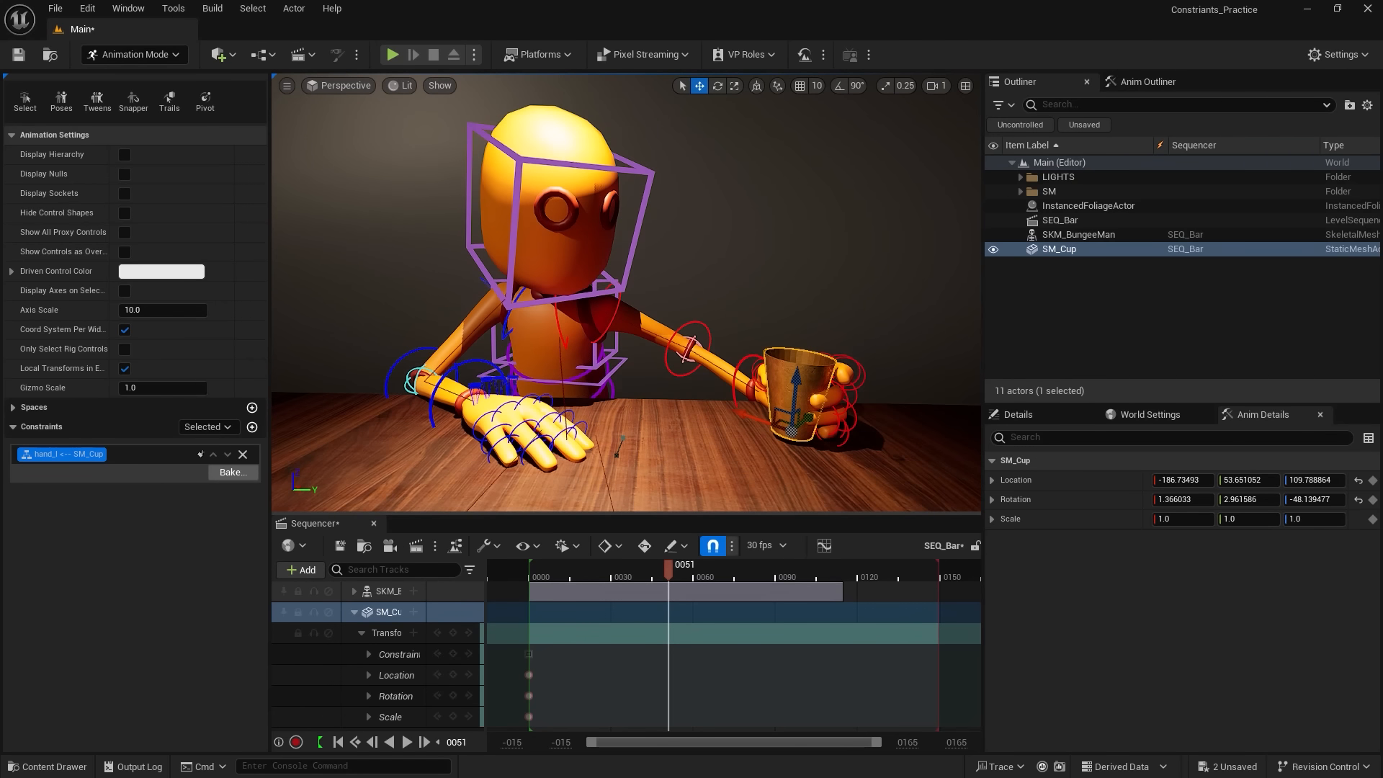
- Expand the SKM_BungeeMan tracks in the sequence and place the playhead on the control rig key at frame 55
left_click_drag(668, 567, 688, 568)
left_click(354, 591)
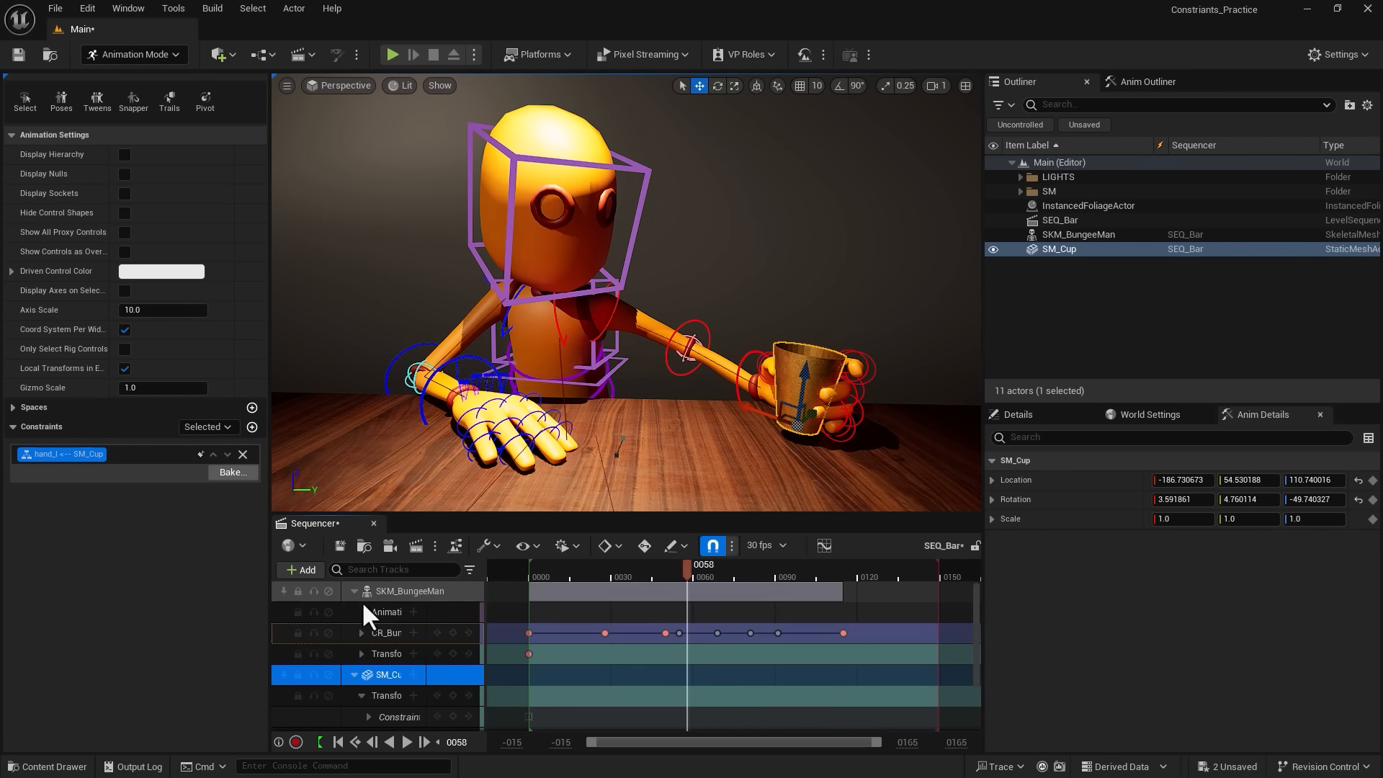
left_click(362, 632)
mouse_move(684, 567)
left_mouse_down()
mouse_move(672, 570)
mouse_move(715, 573)
mouse_move(643, 581)
mouse_move(677, 581)
left_mouse_up()
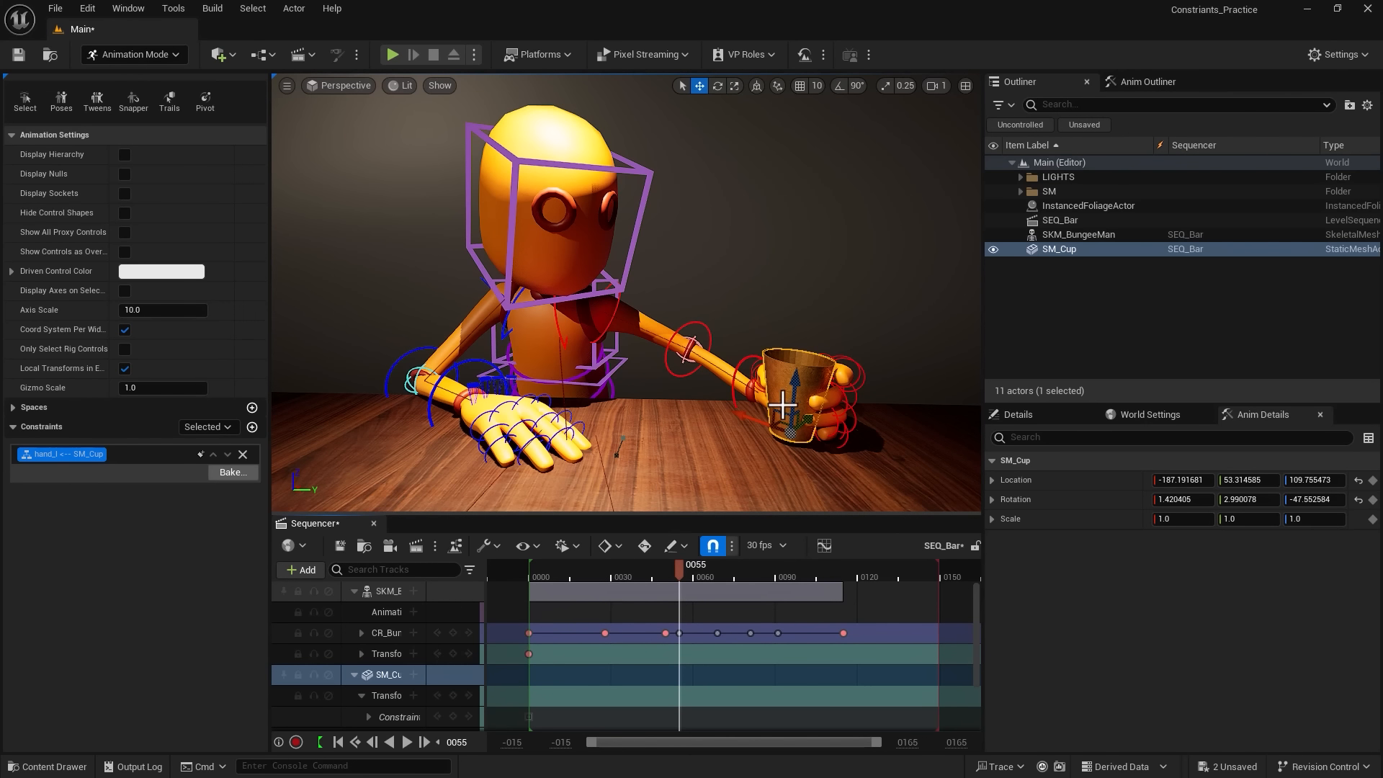
scroll(585, 696, "down", 1)
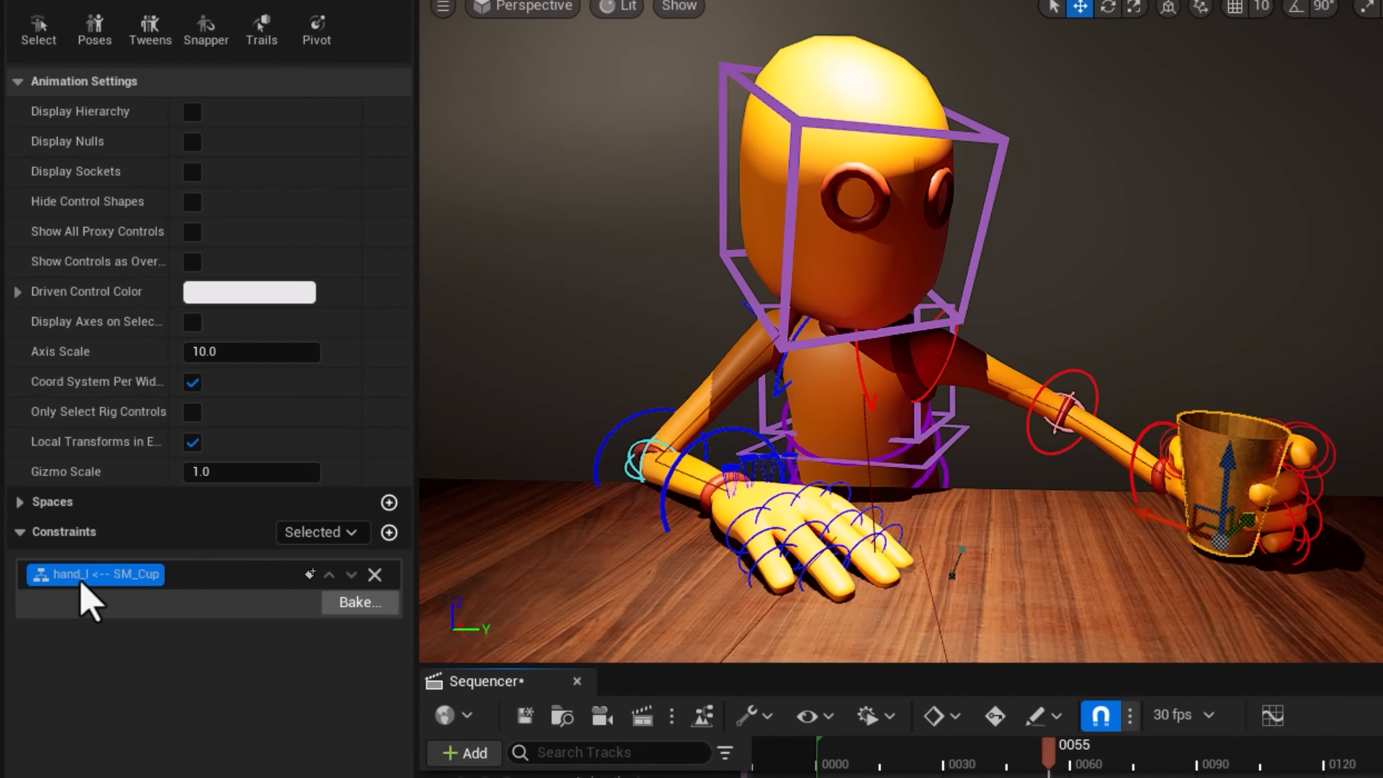
- Key the hand_l constraint on SM_Cup inactive at frame 55 and scrub to frame 100 to check the released cup
left_click(310, 574)
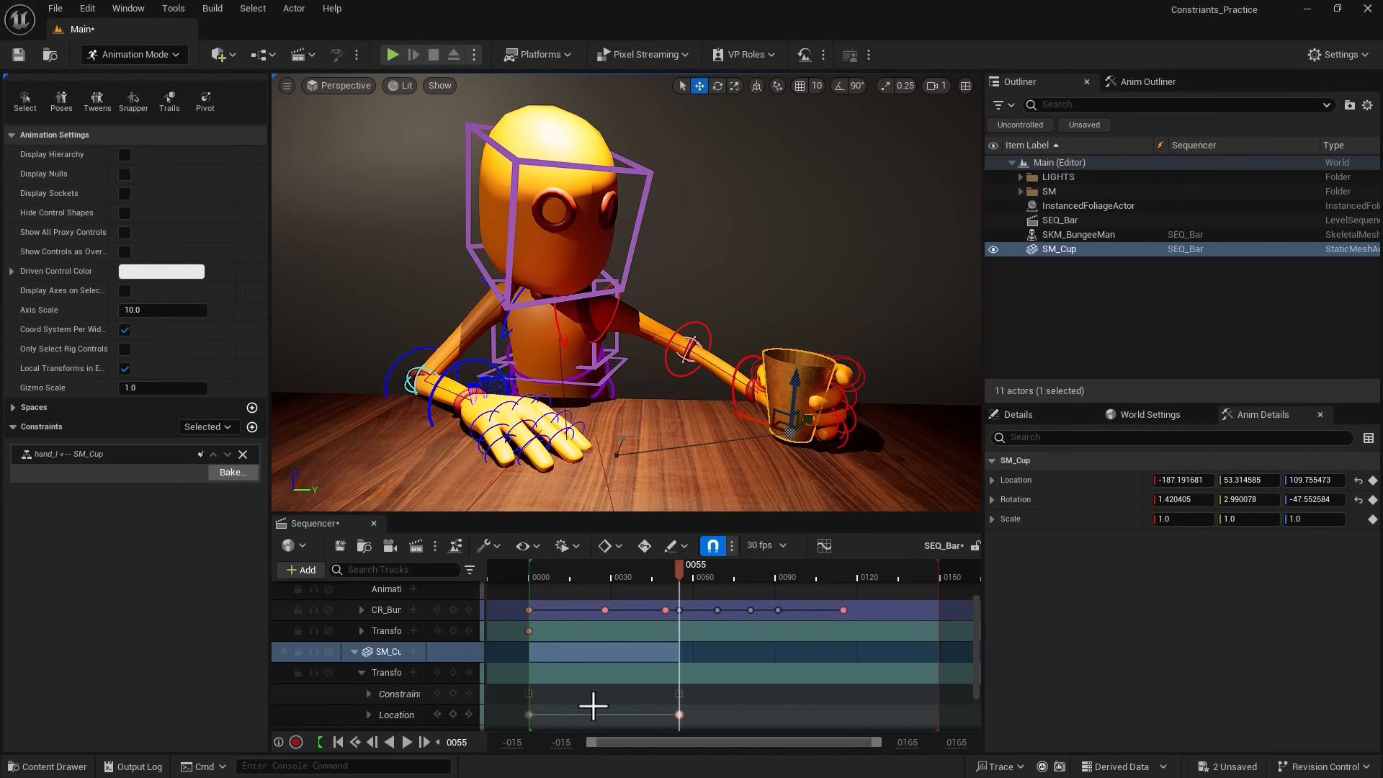
scroll(386, 711, "down", 1)
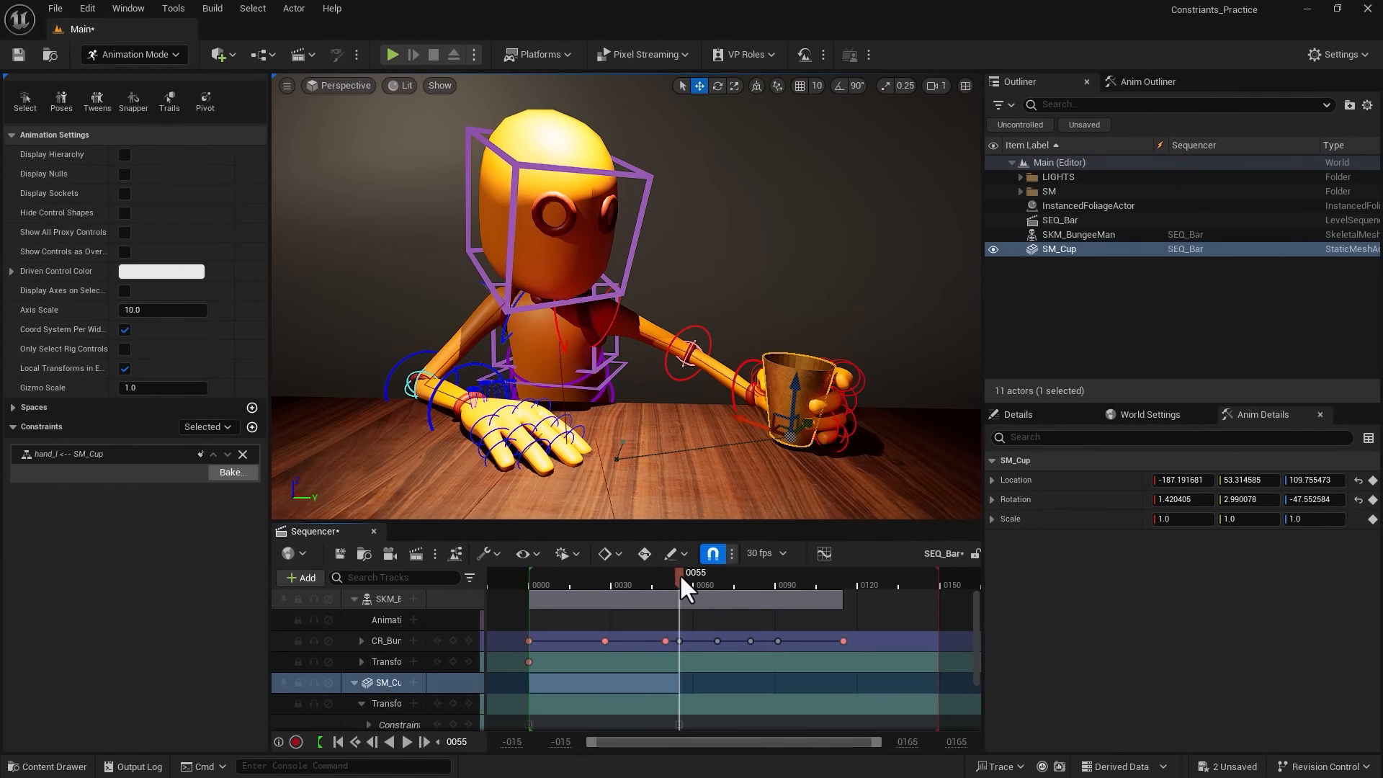
left_click_drag(681, 573, 796, 585)
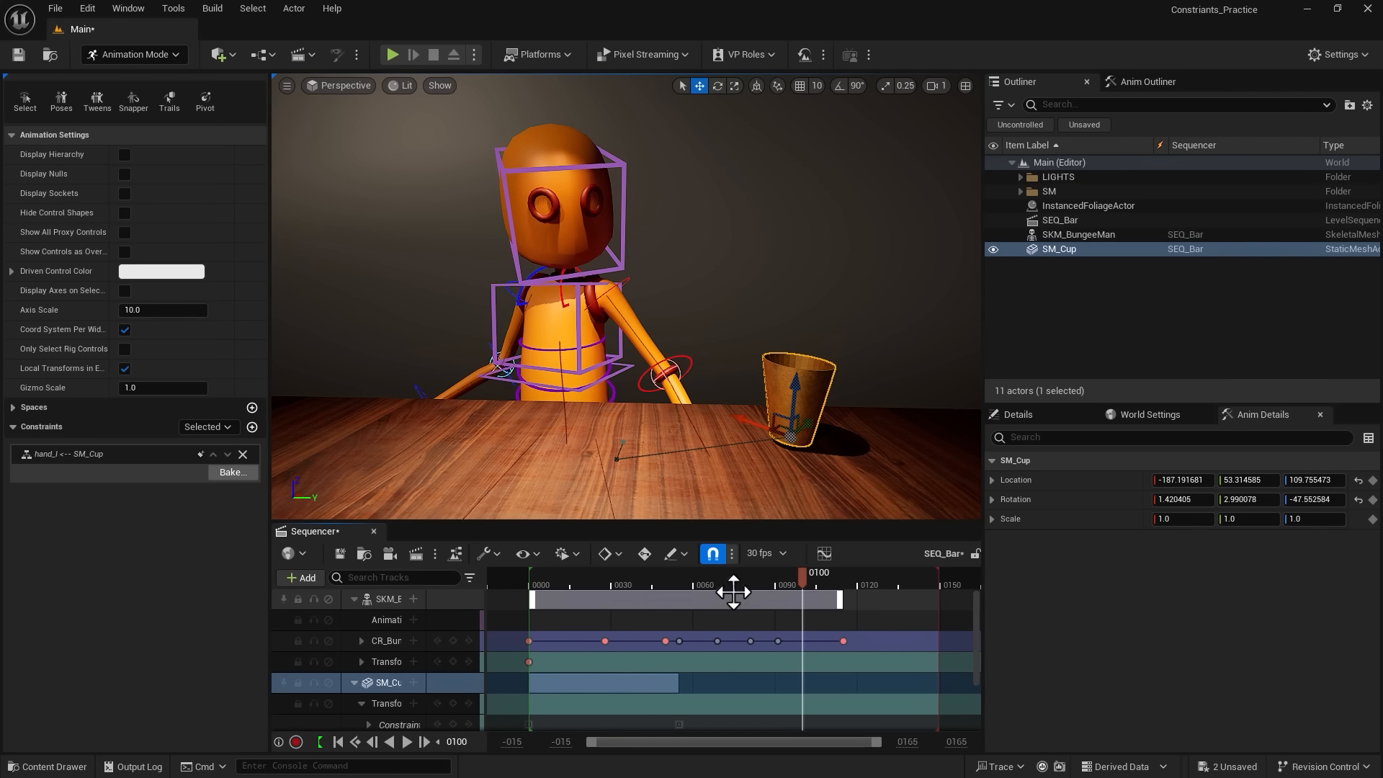
- Inspect SM_Cup's animation curves in the curve editor, selecting the keys around frame 55 where the constraint is released
left_click(823, 552)
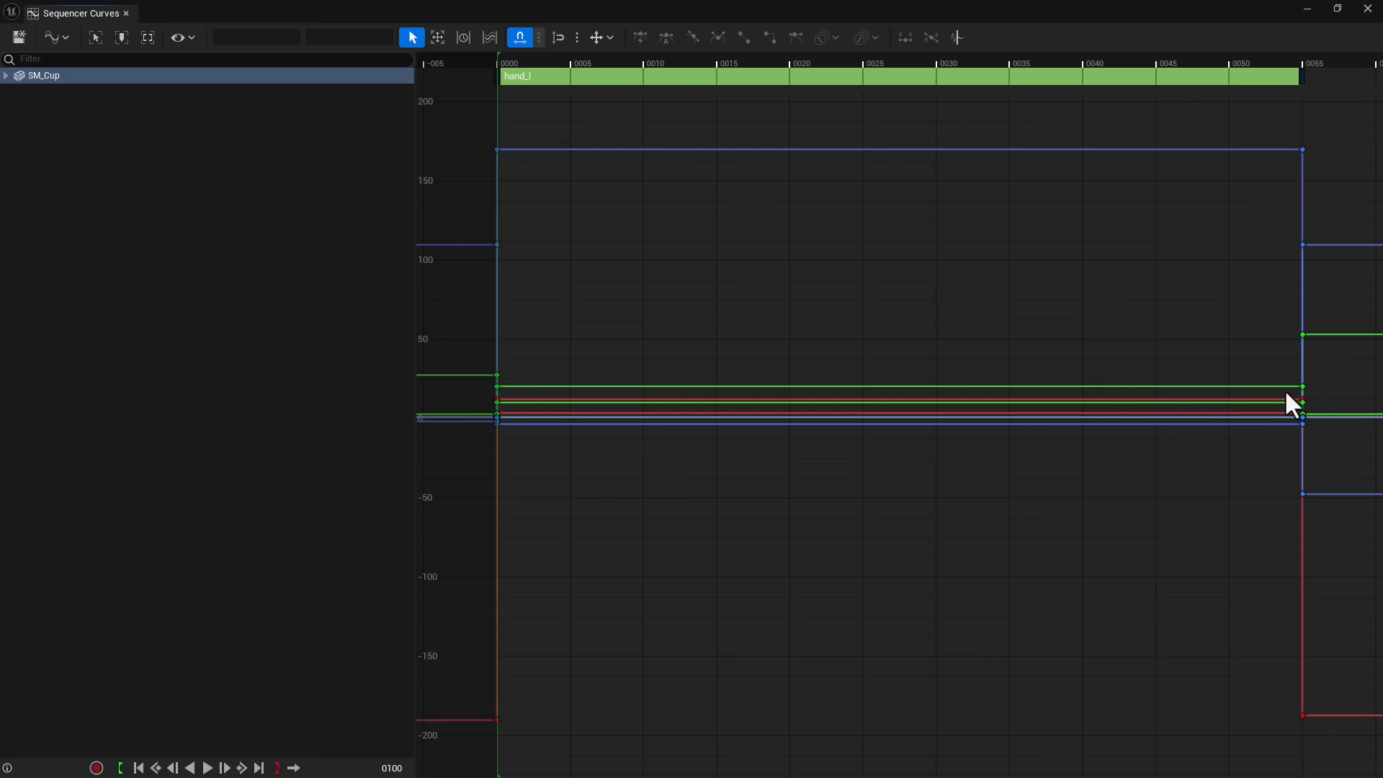
left_click_drag(1340, 324, 1225, 447)
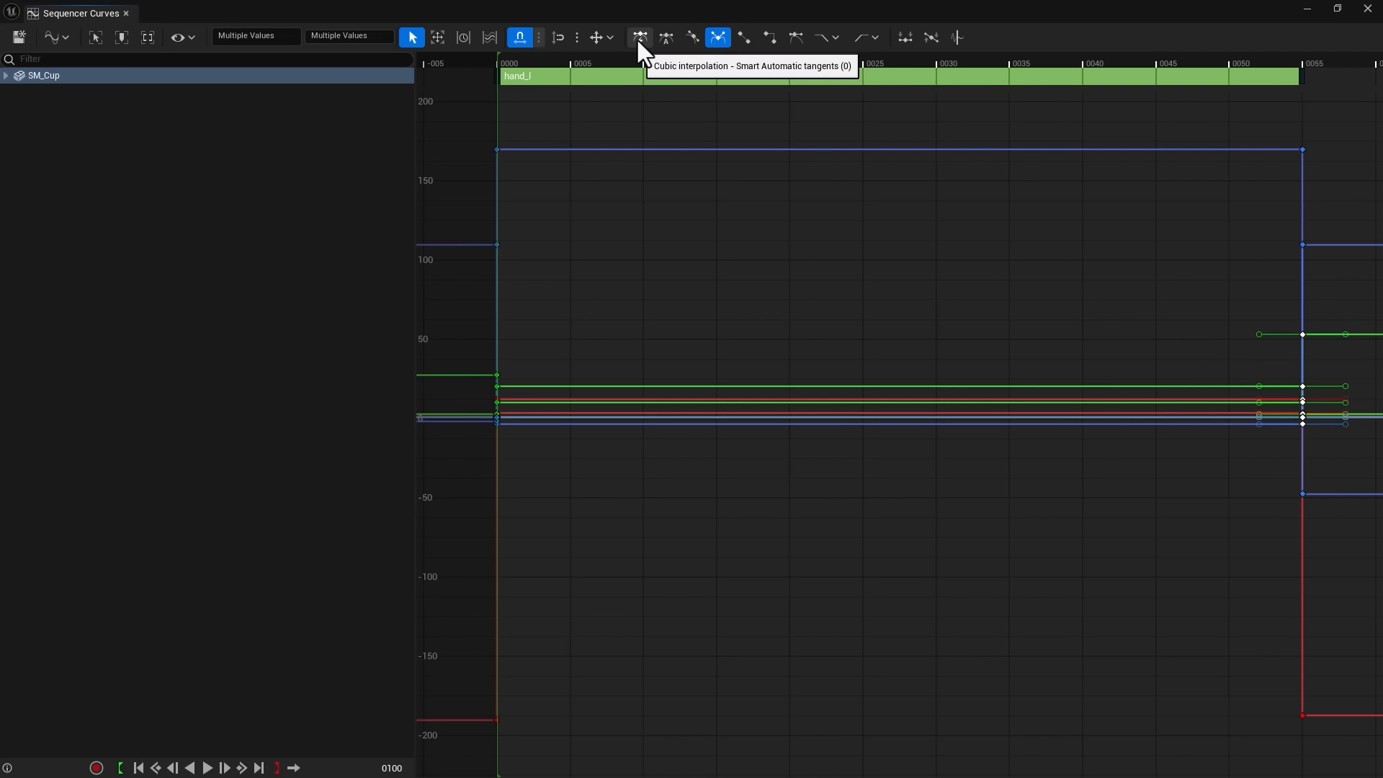
left_click(1369, 10)
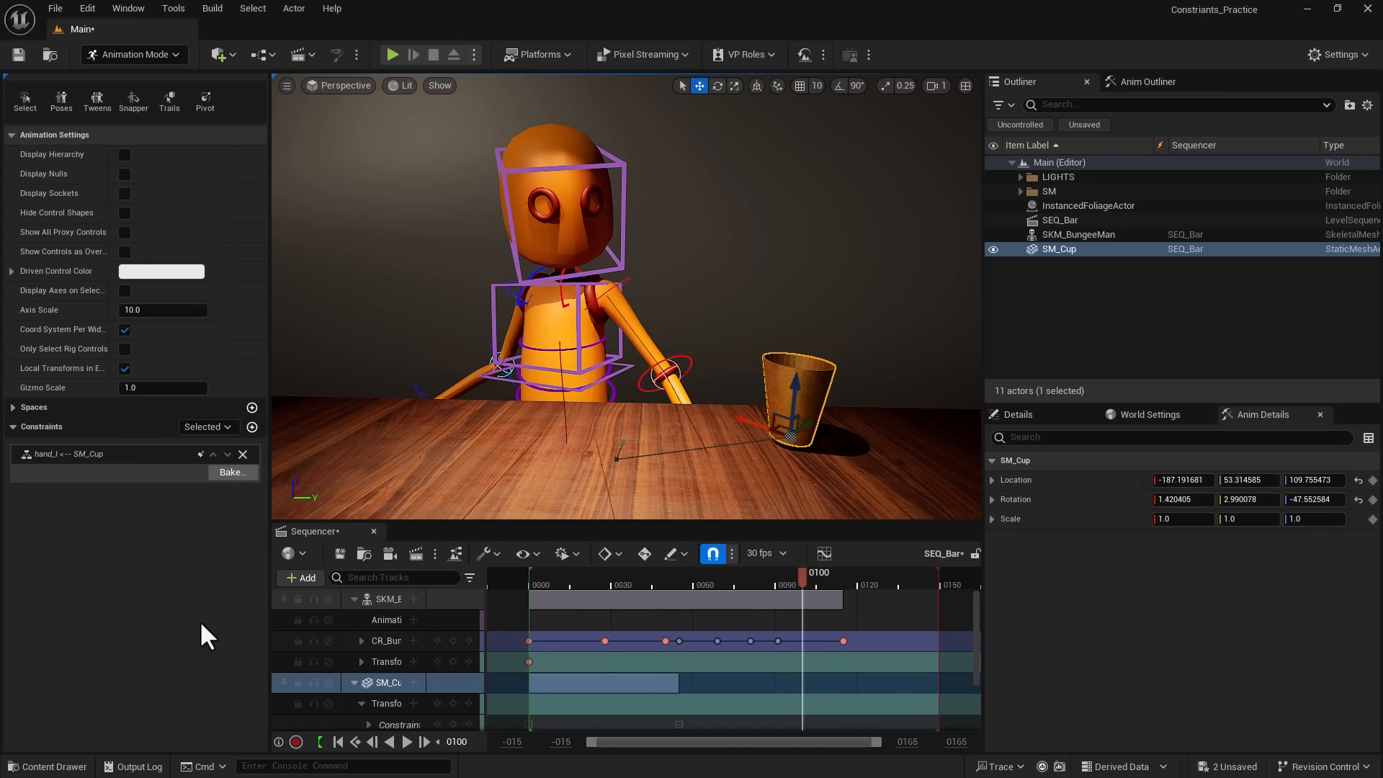
- Return to frame 0 and bake the hand_l constraint into transform keys on SM_Cup
right_click(90, 453)
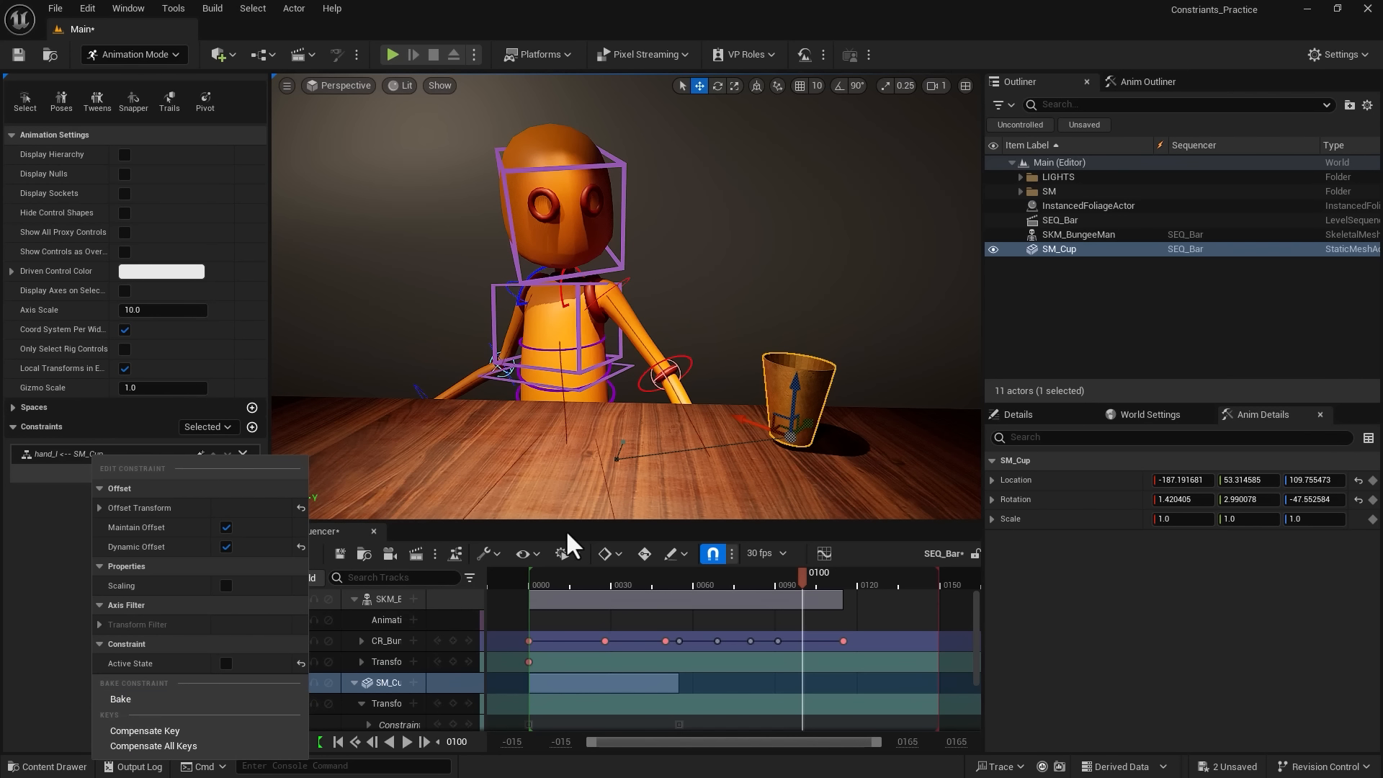
left_click(795, 574)
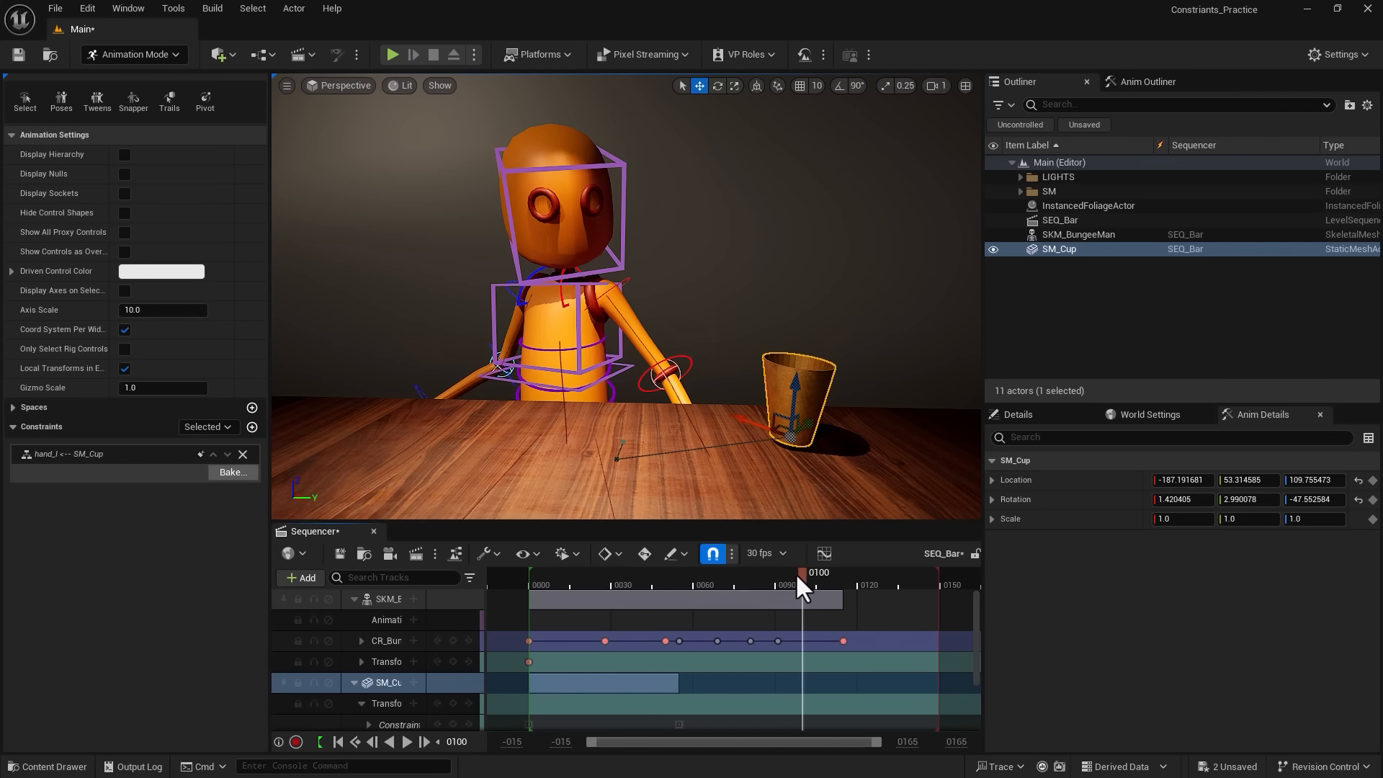
left_click_drag(797, 574, 528, 599)
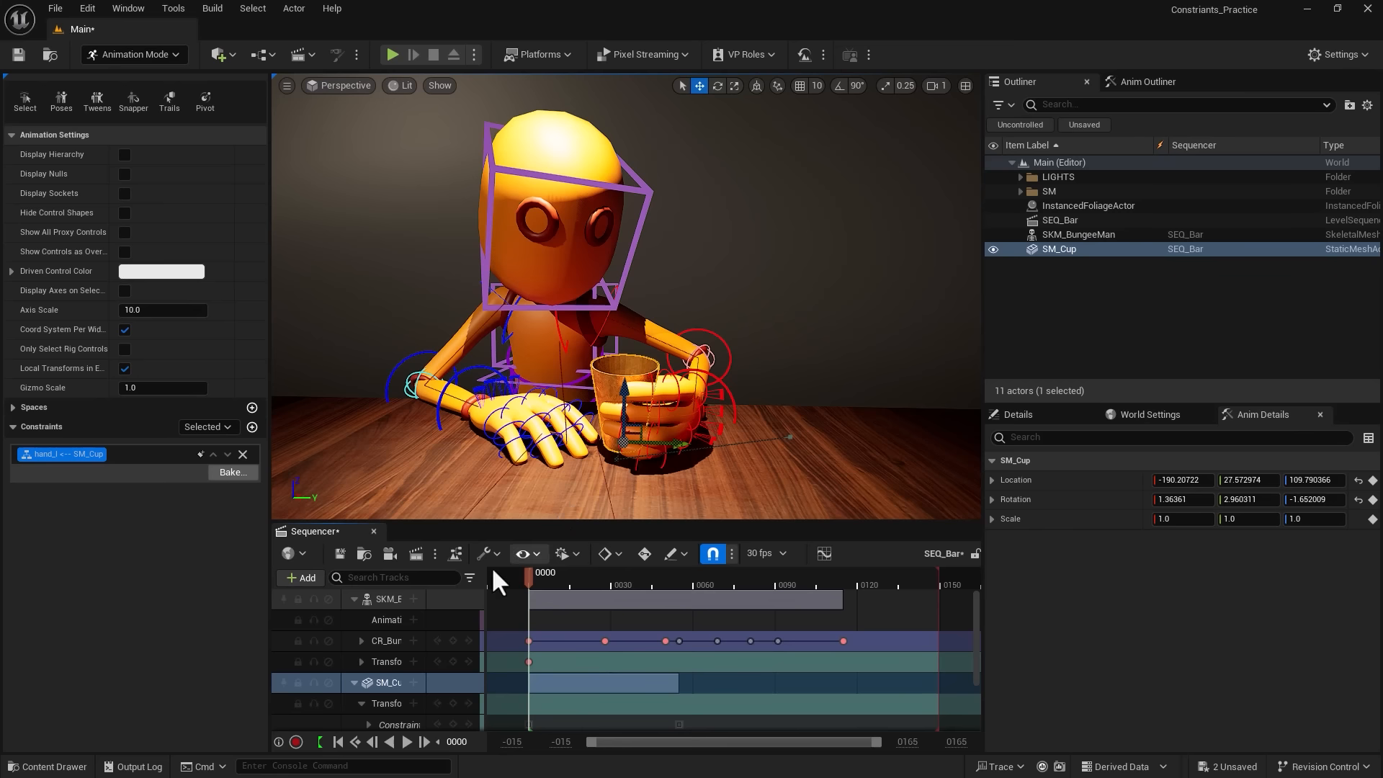
right_click(62, 451)
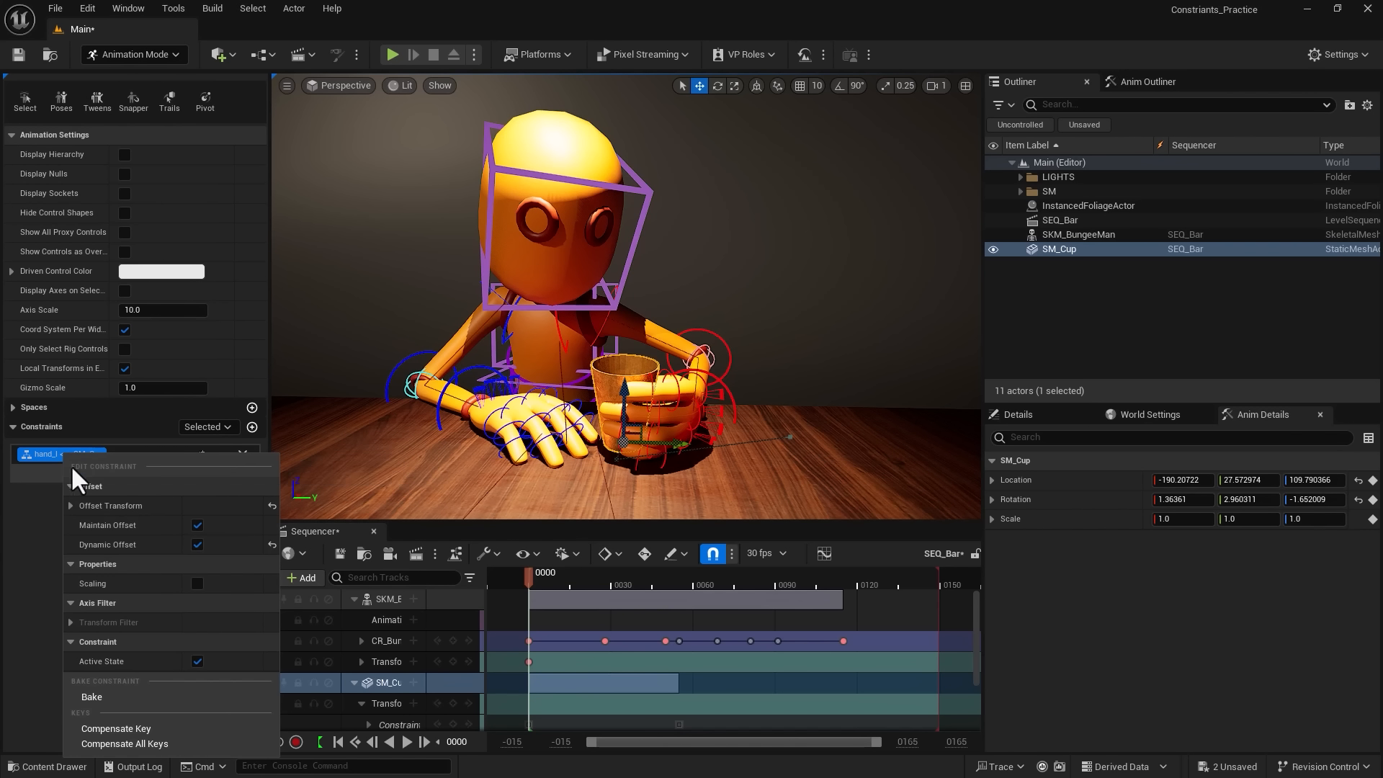
left_click(113, 690)
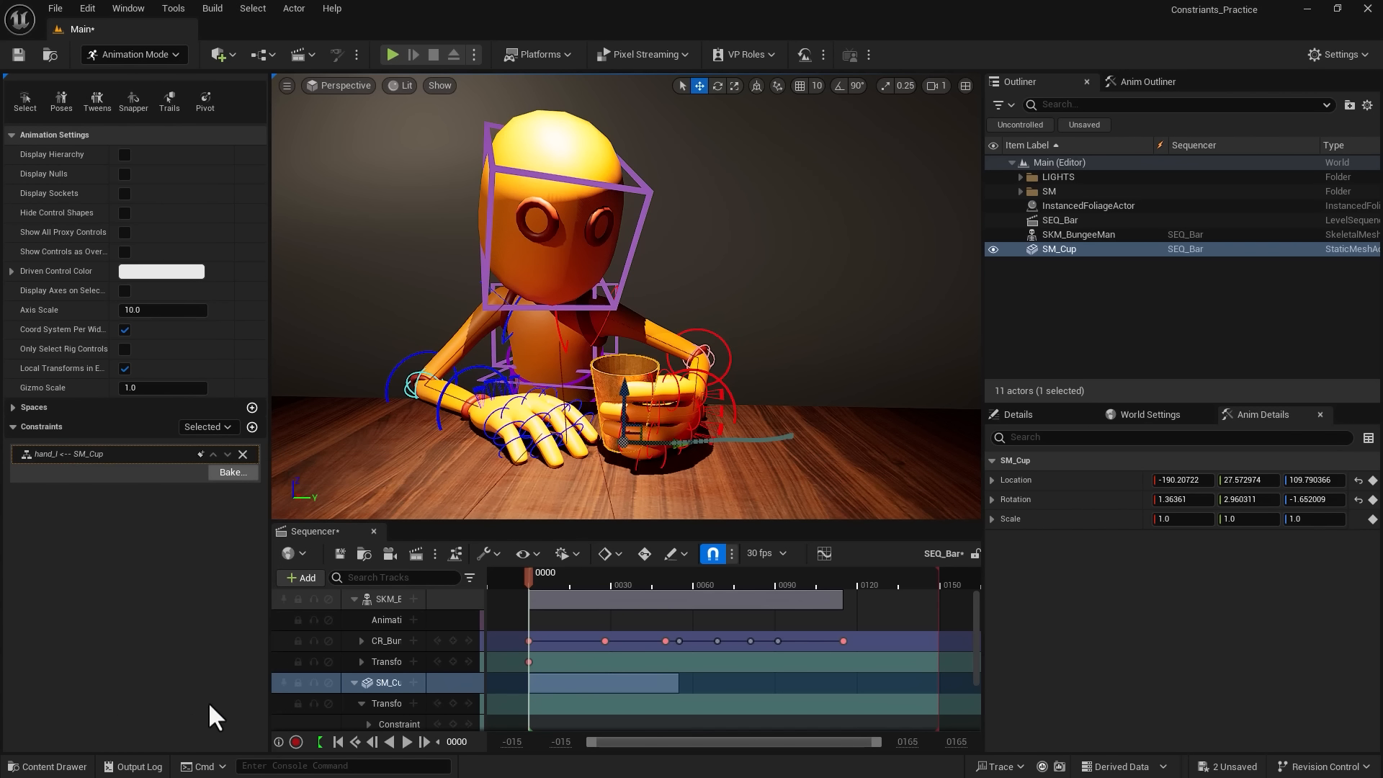
- Examine SM_Cup's baked transform keys and their curves in the curve editor, and check the motion on the timeline
scroll(354, 696, "down", 3)
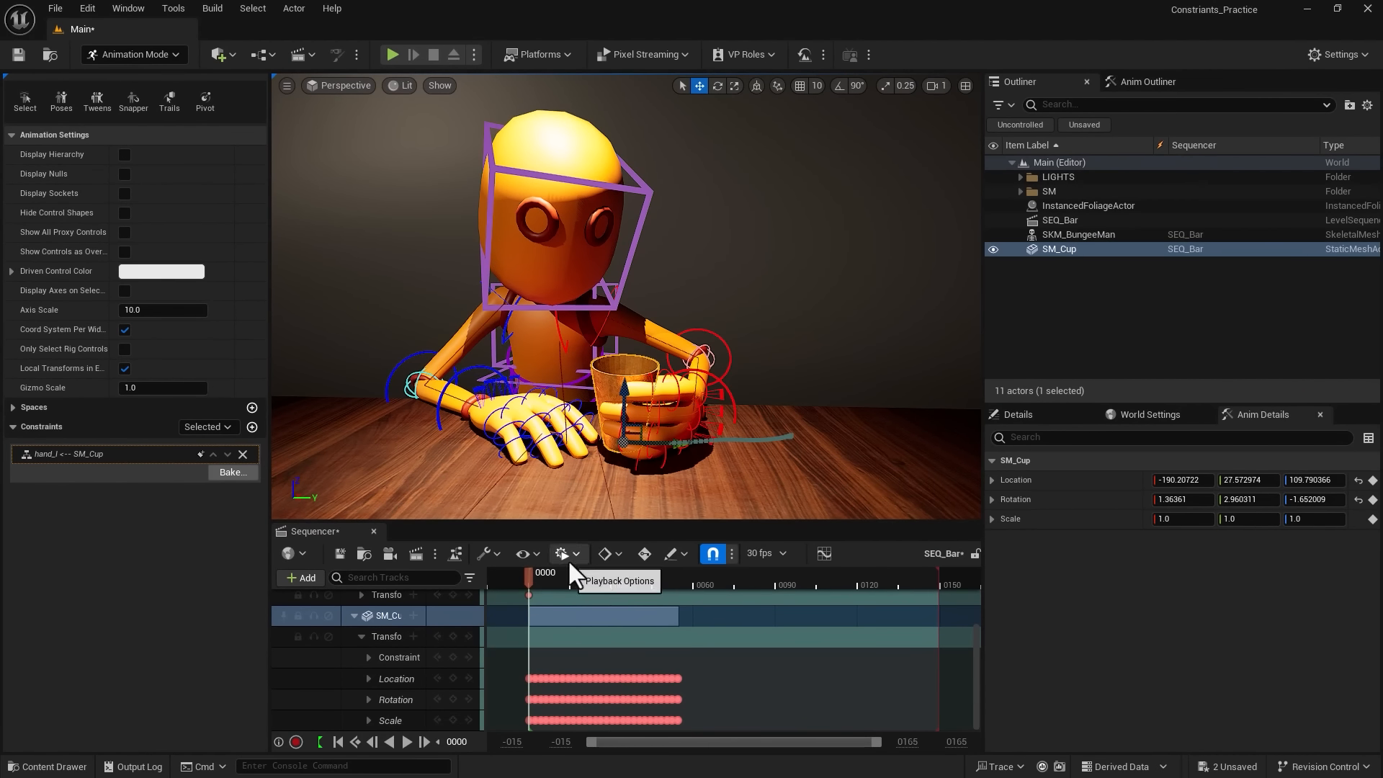
left_click(824, 554)
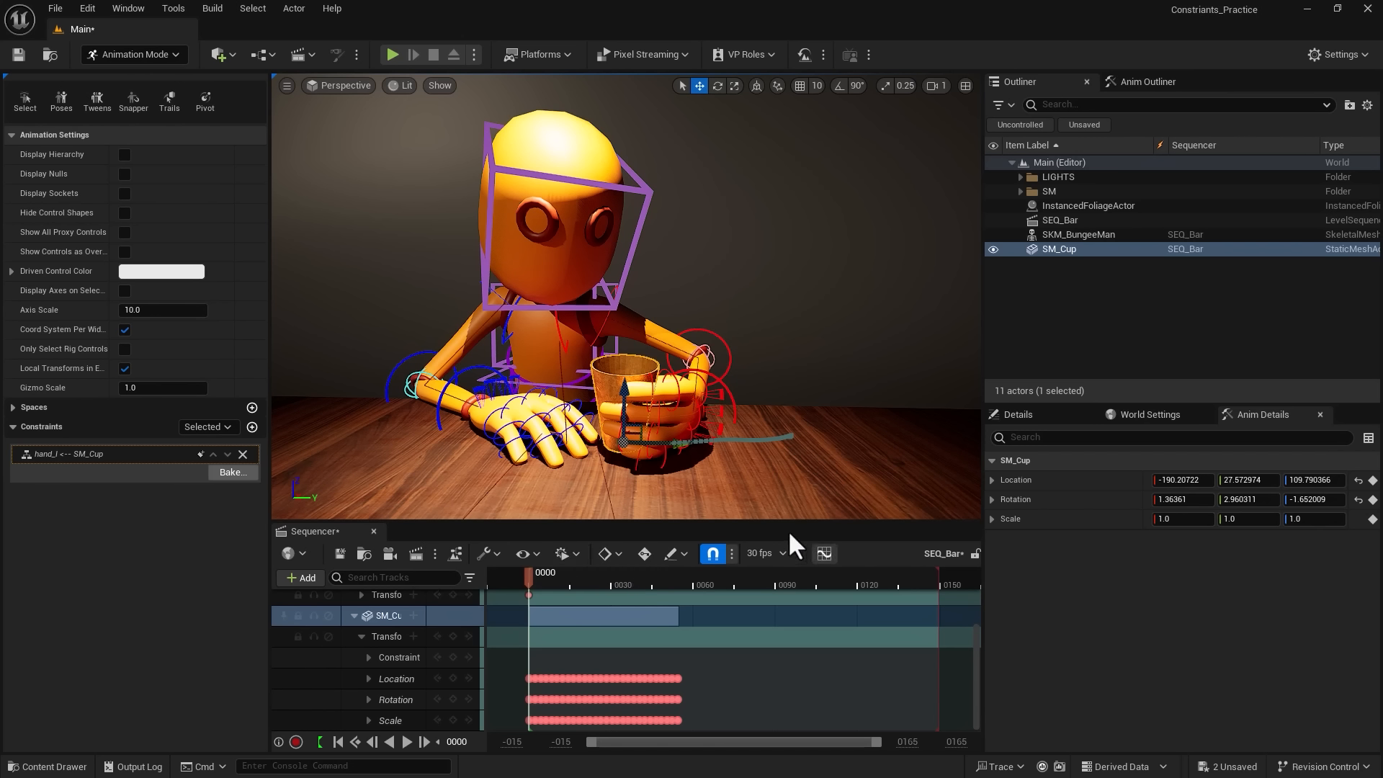
scroll(777, 524, "down", 13)
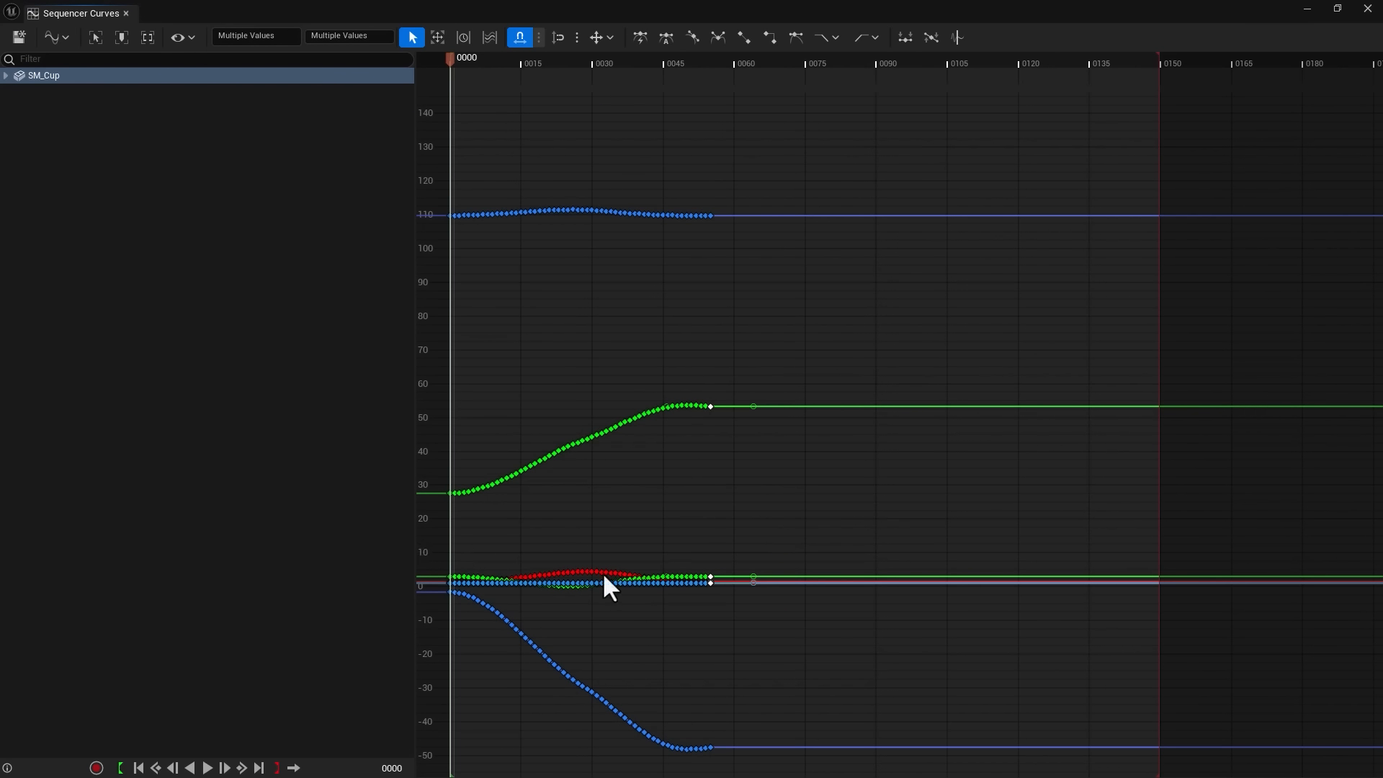
left_click(1367, 11)
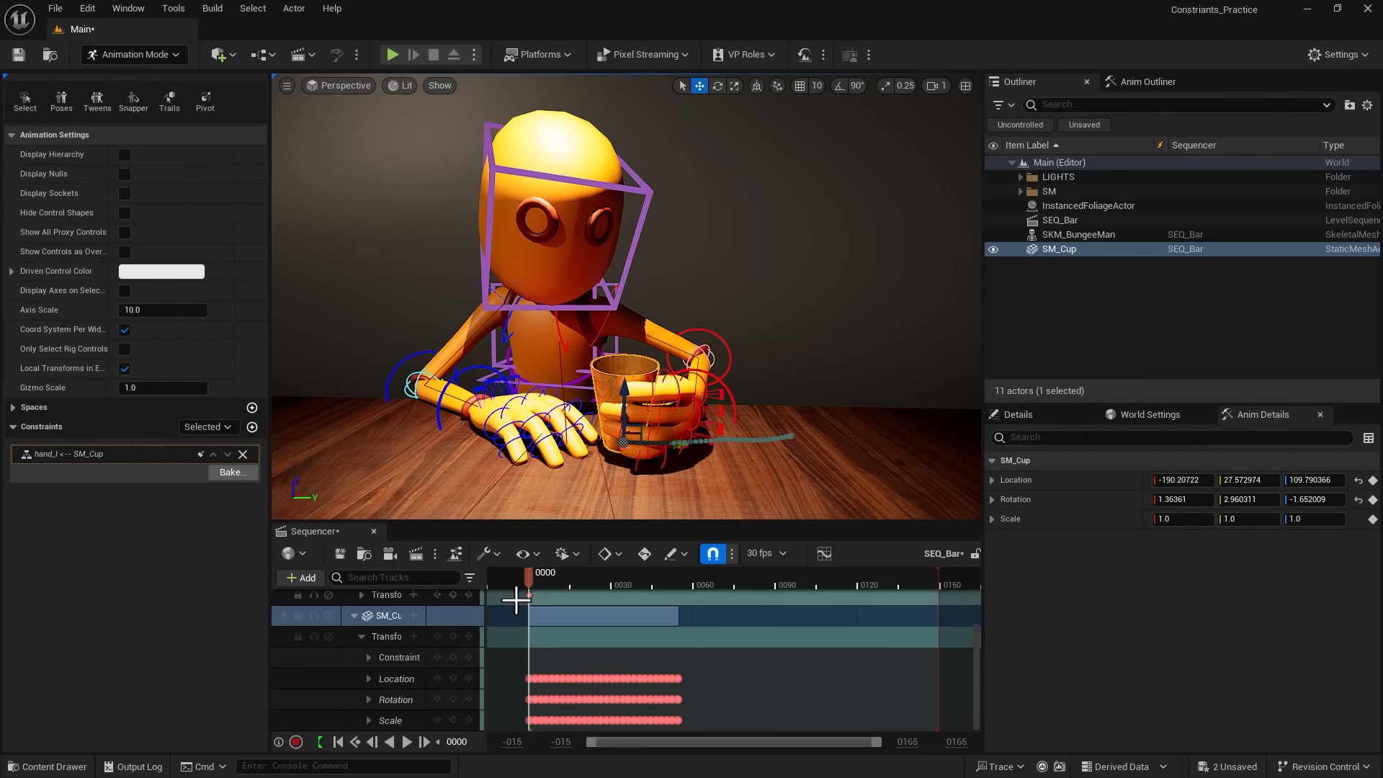
left_click_drag(525, 576, 531, 621)
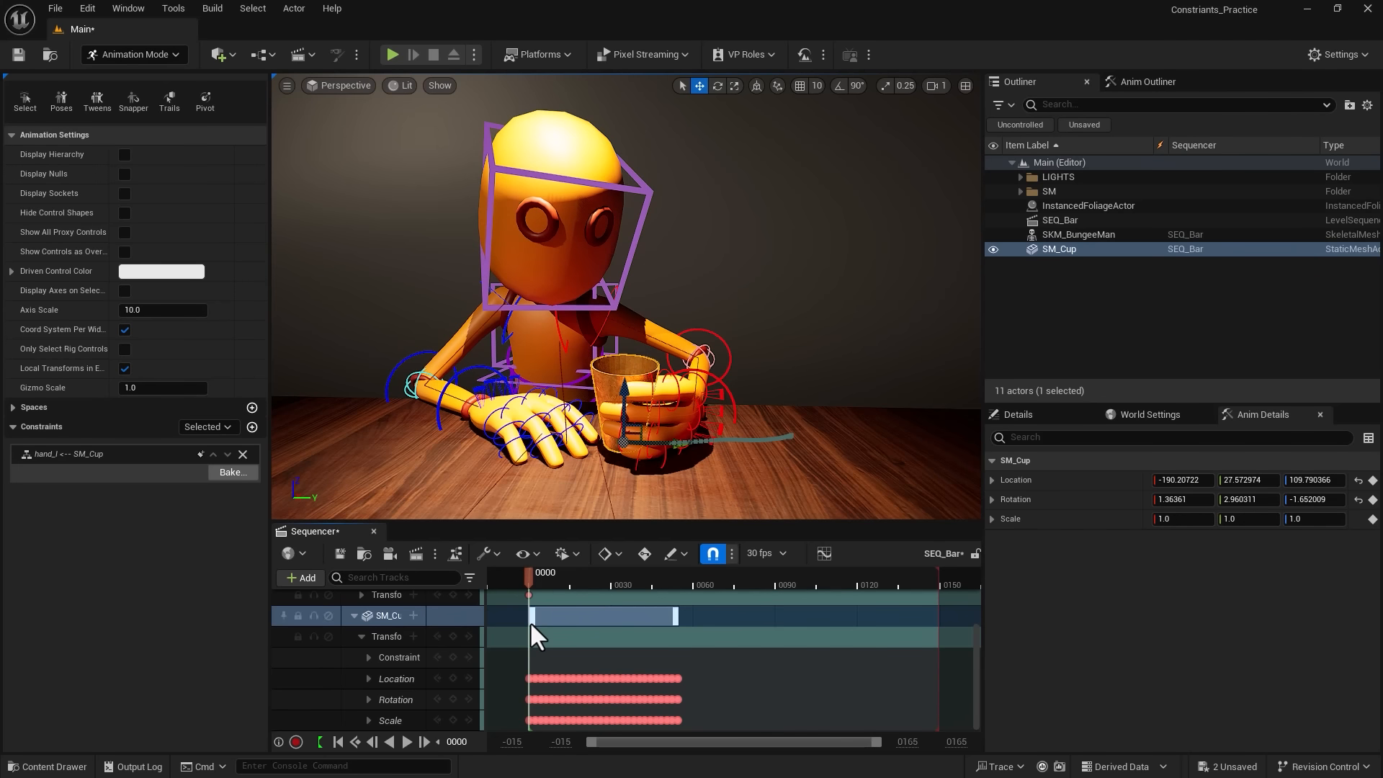